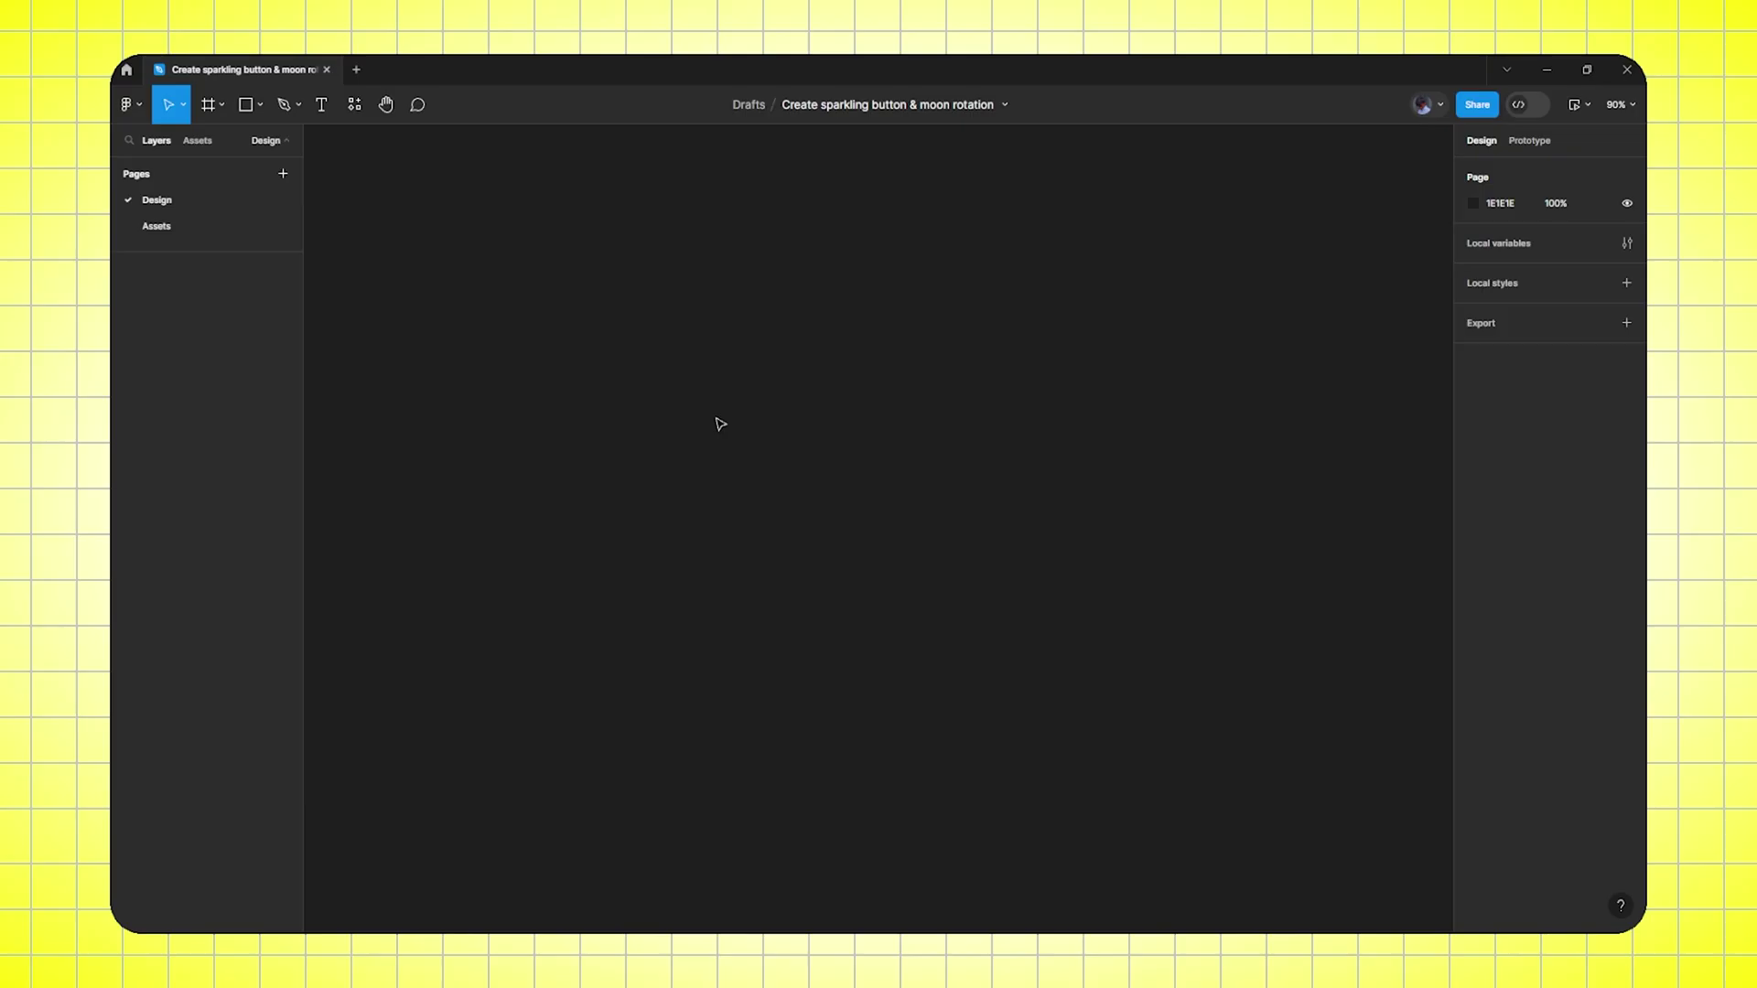
# Create a 1280 × 832 MacBook Air frame and launch the Unsplash plugin for it
pyautogui.press('f')
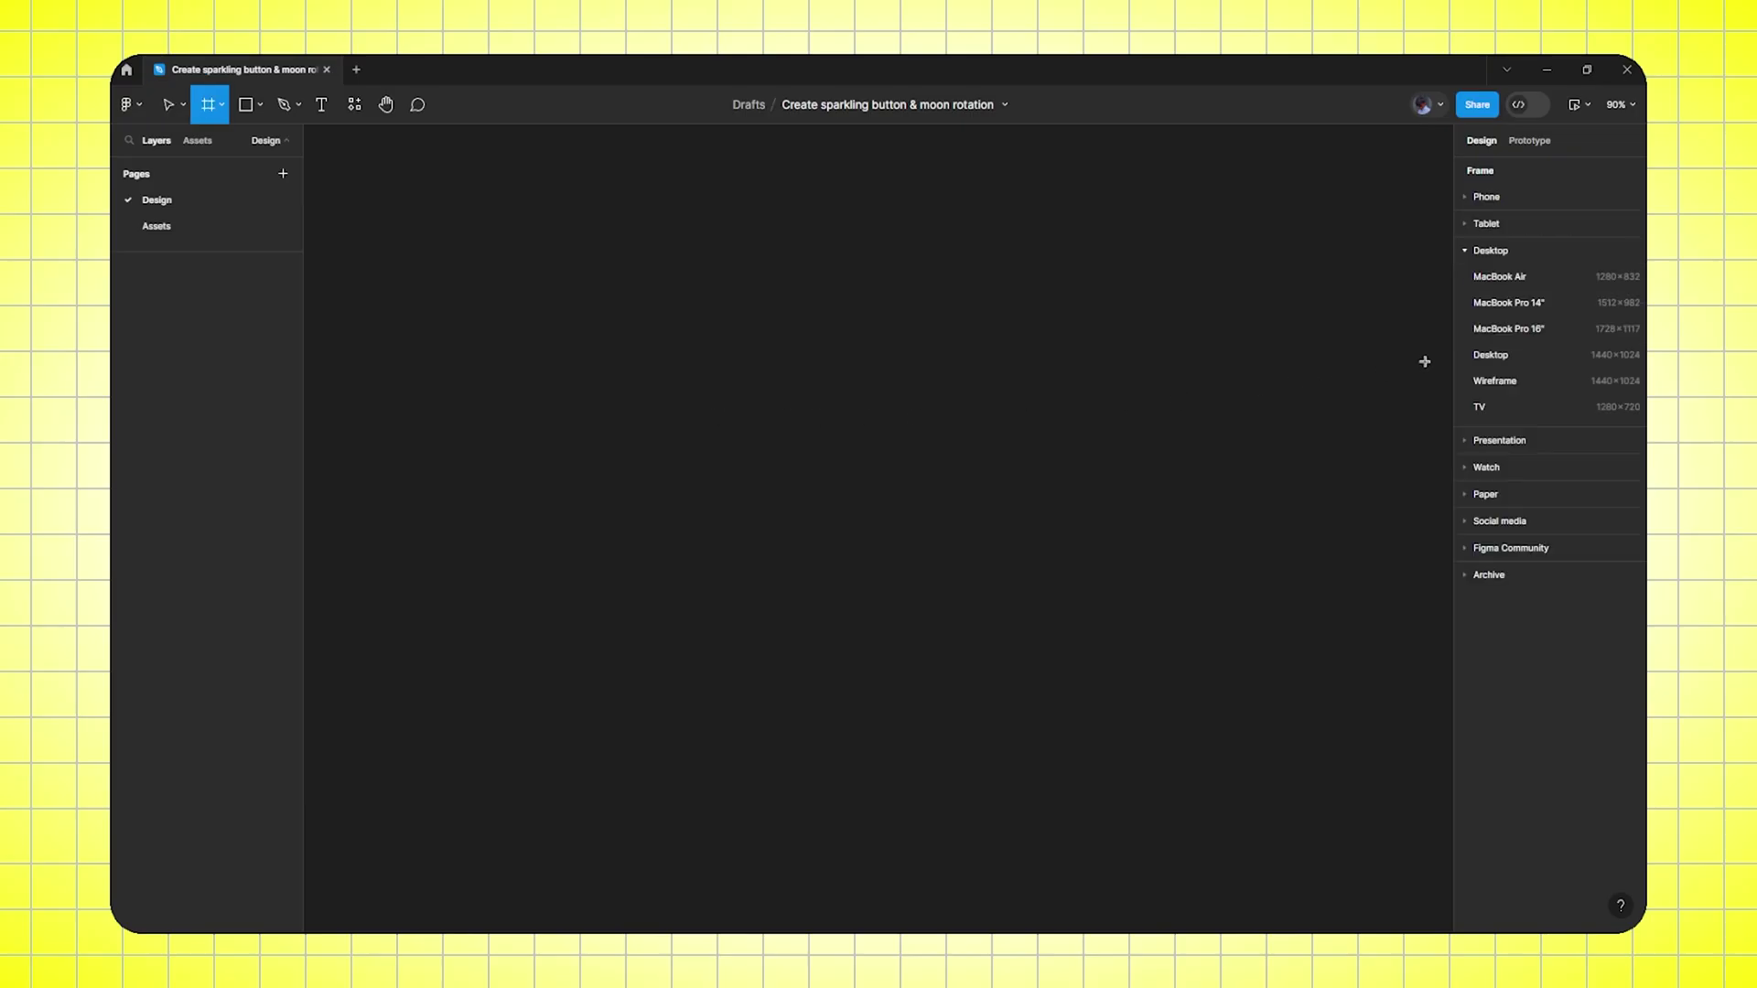
pyautogui.click(1491, 276)
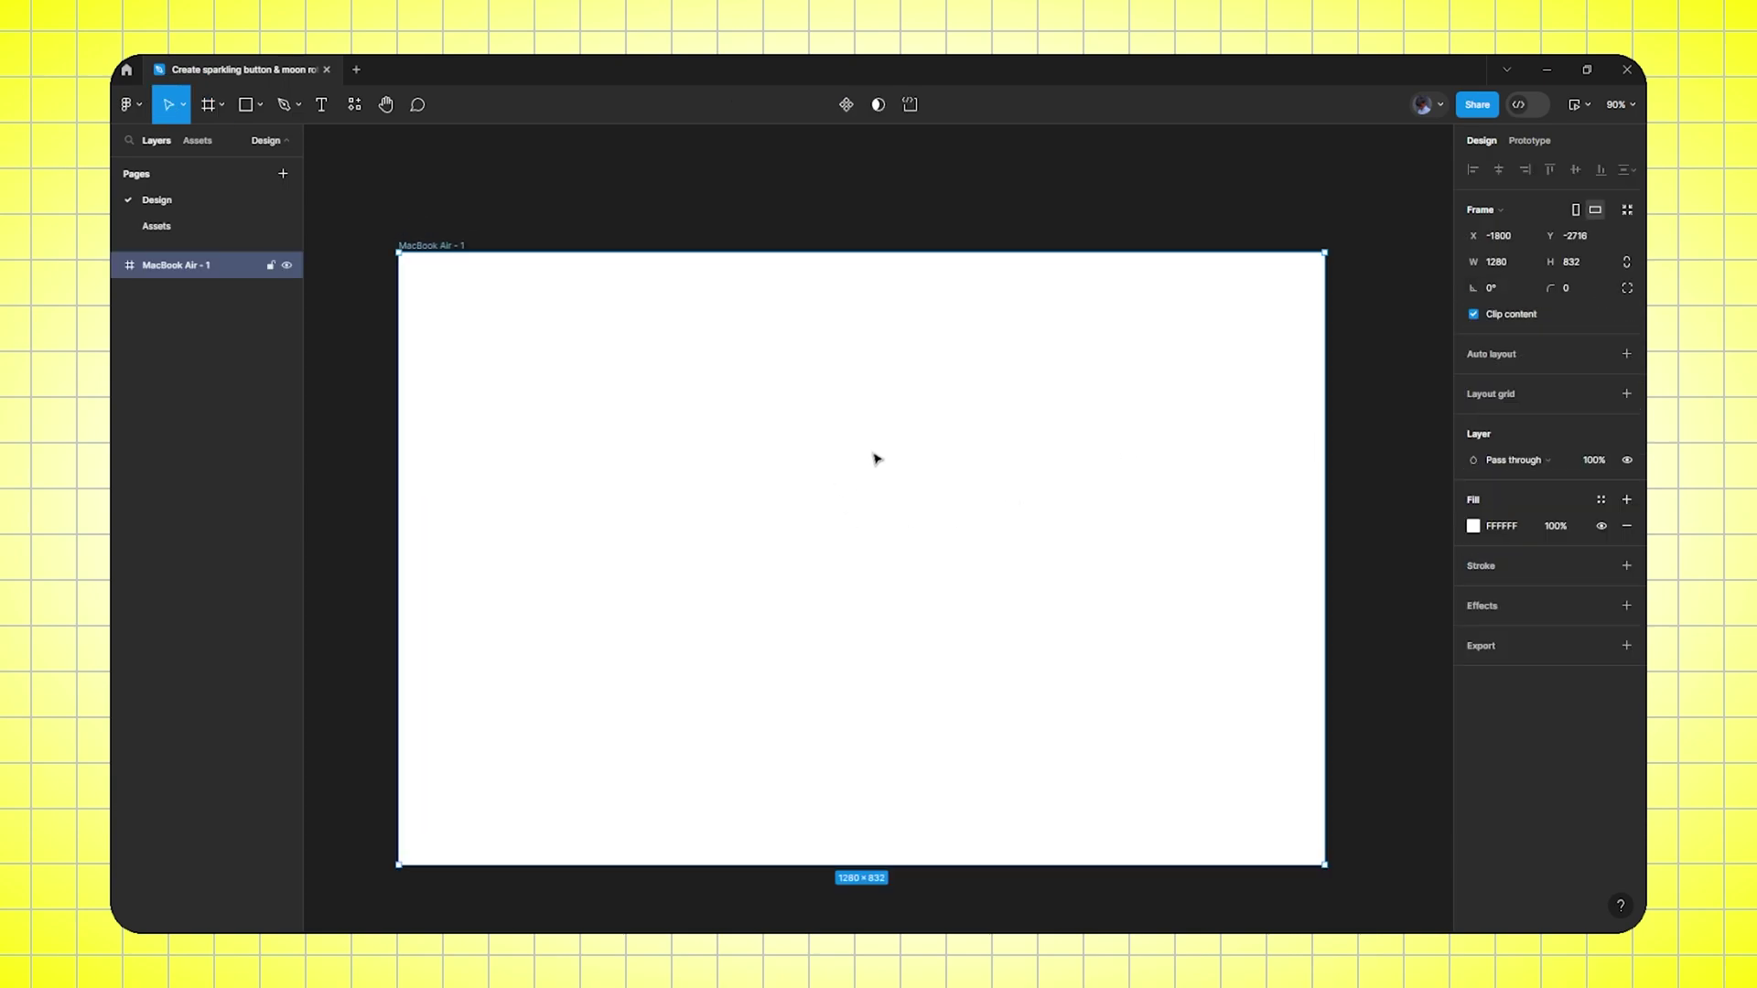
pyautogui.rightClick(494, 331)
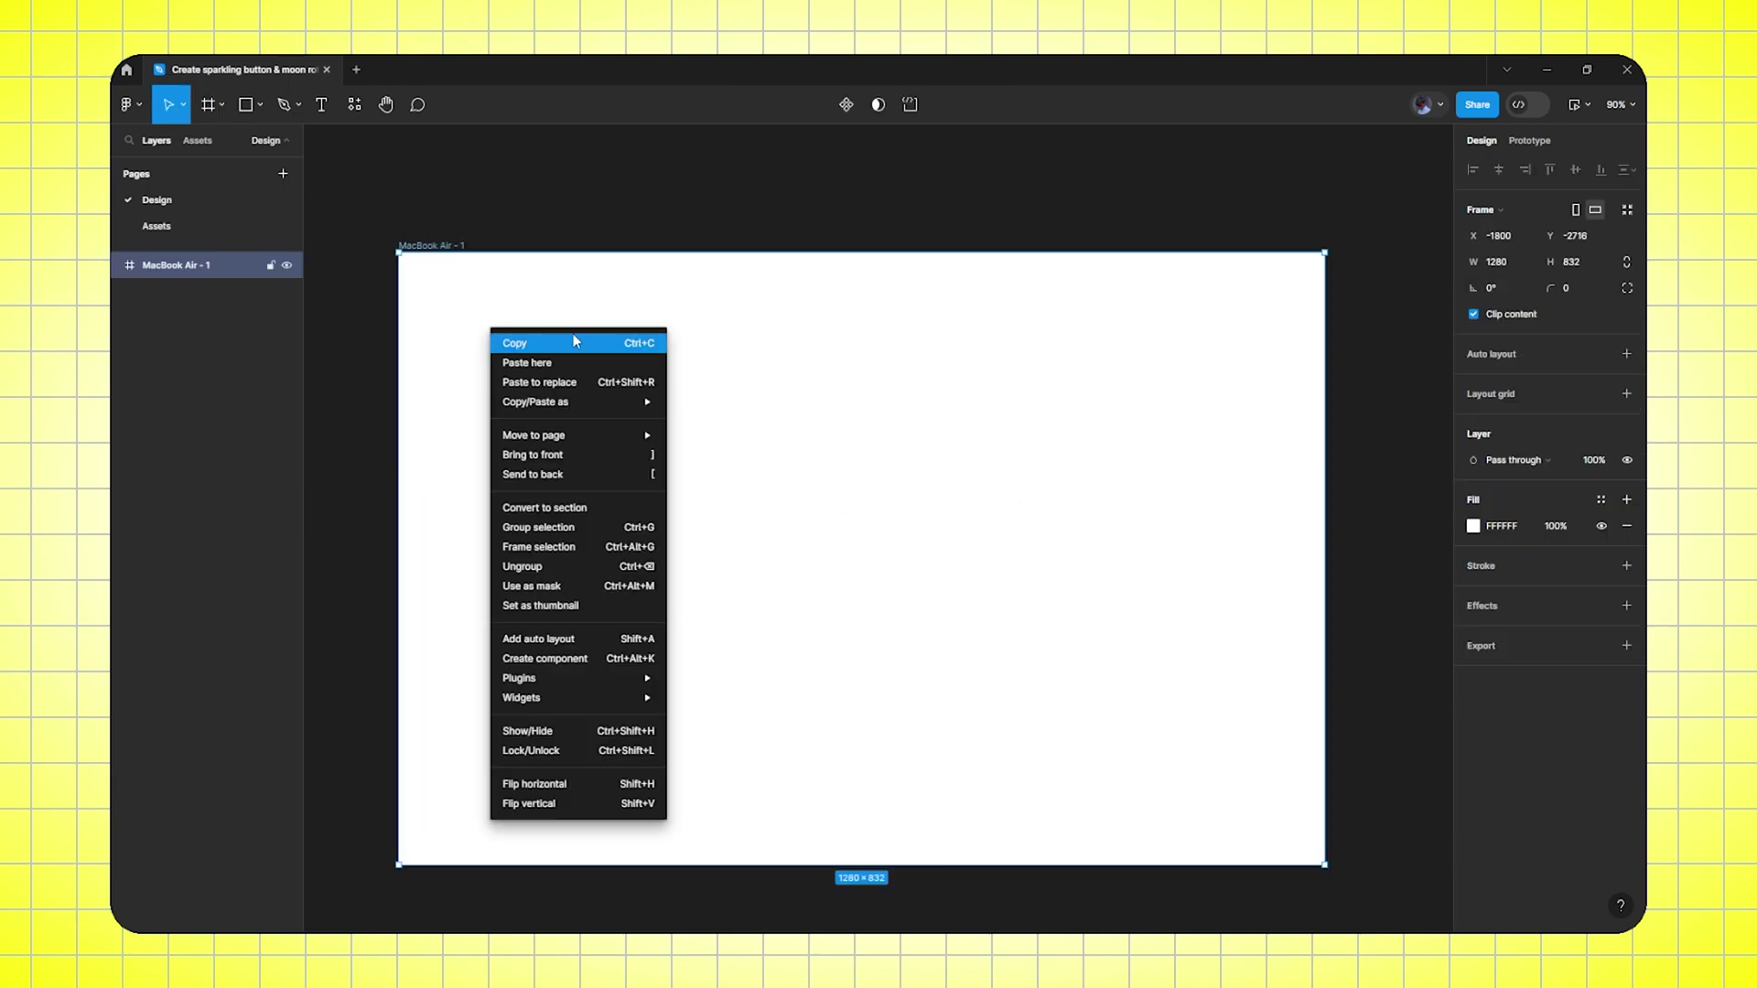
pyautogui.moveTo(549, 678)
pyautogui.click(740, 699)
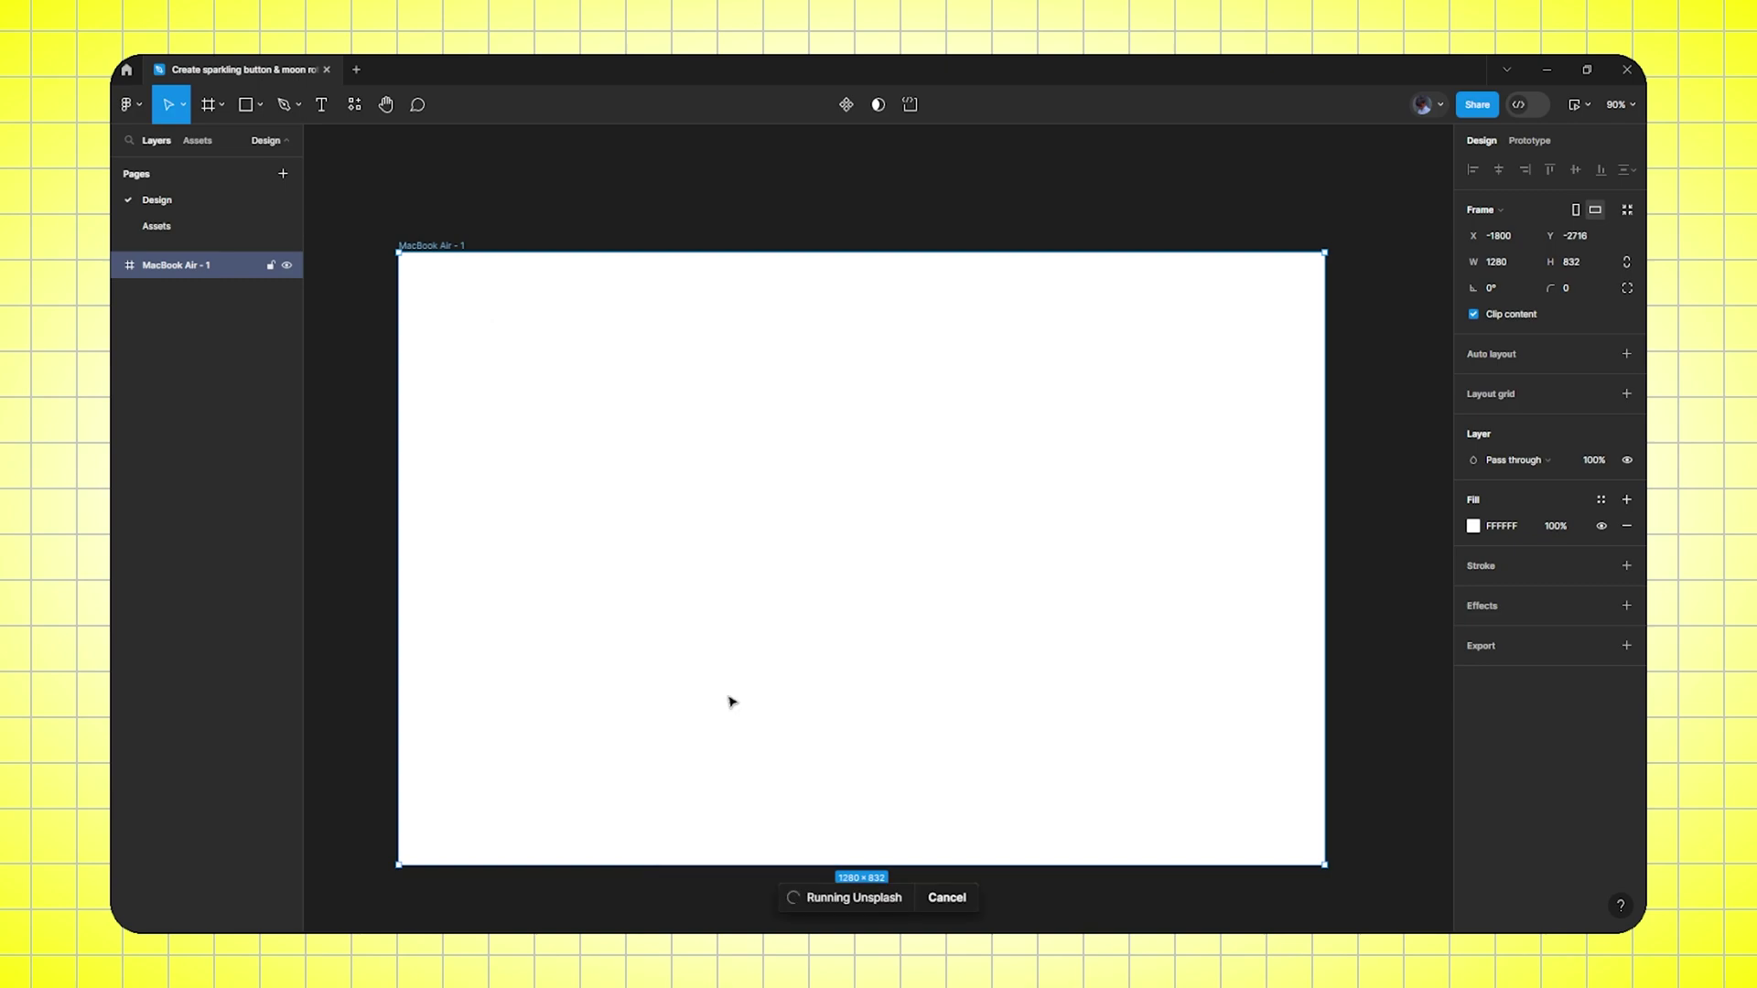
# Search Unsplash for "black space", fill the frame with a dense starfield photo, and close the plugin
pyautogui.click(852, 273)
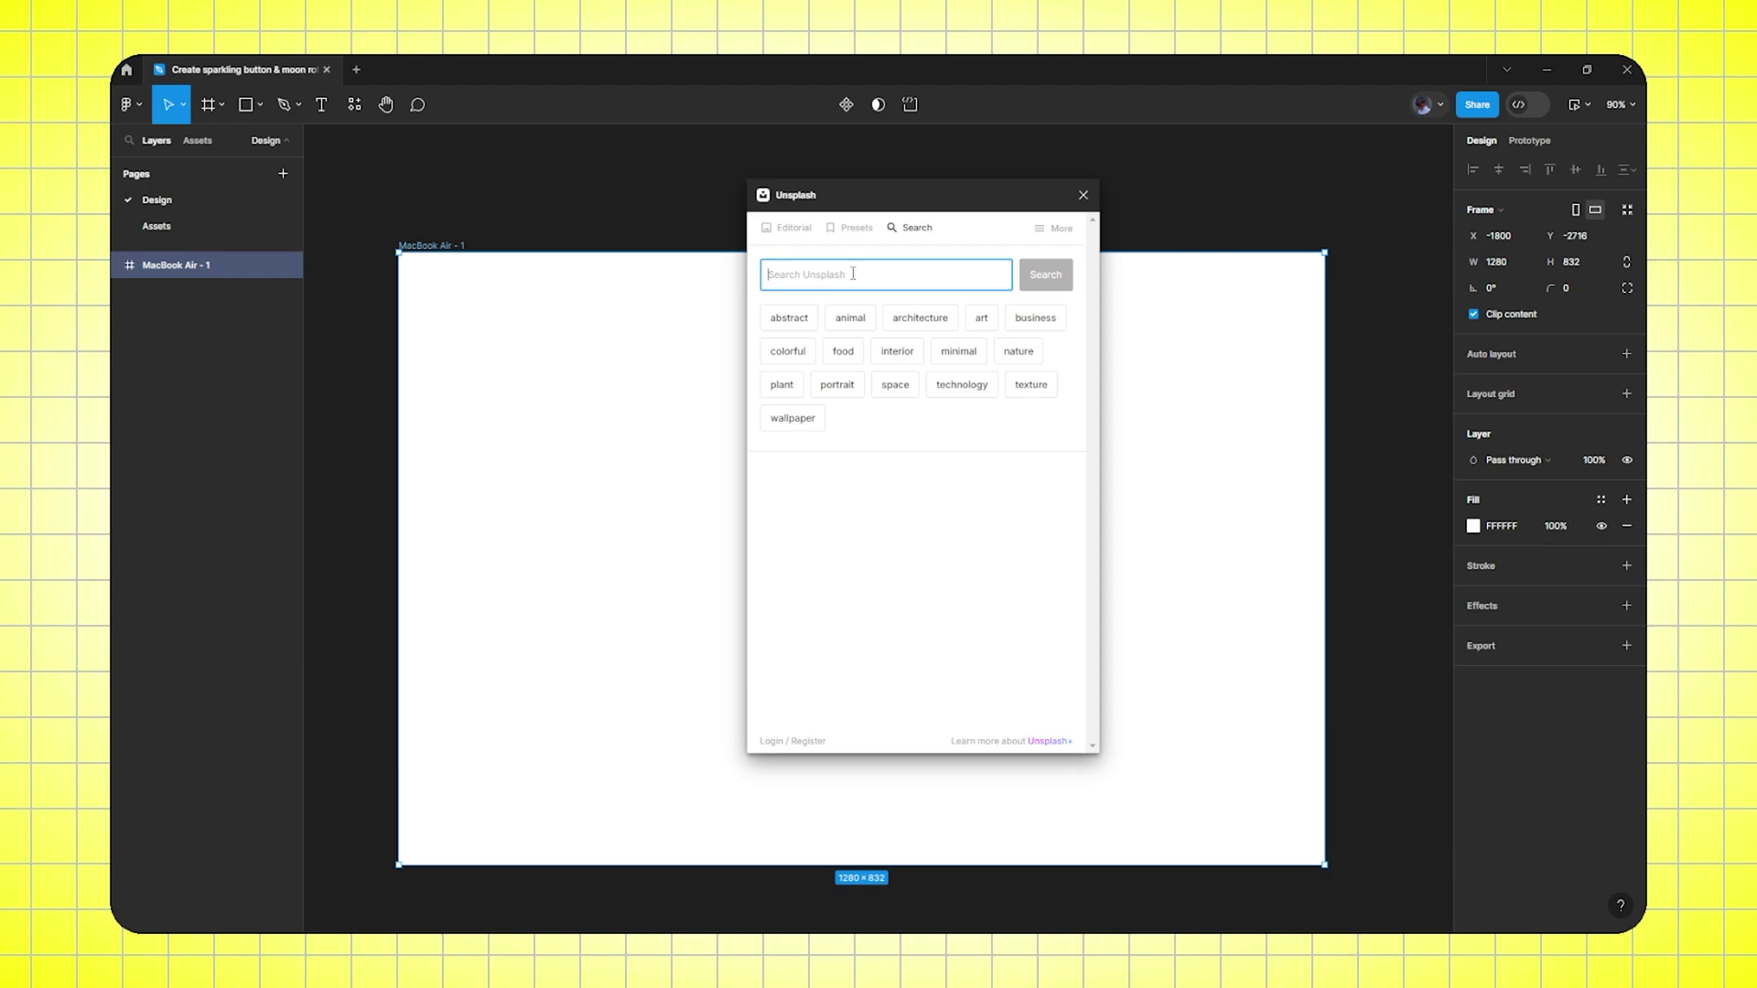
pyautogui.write('black')
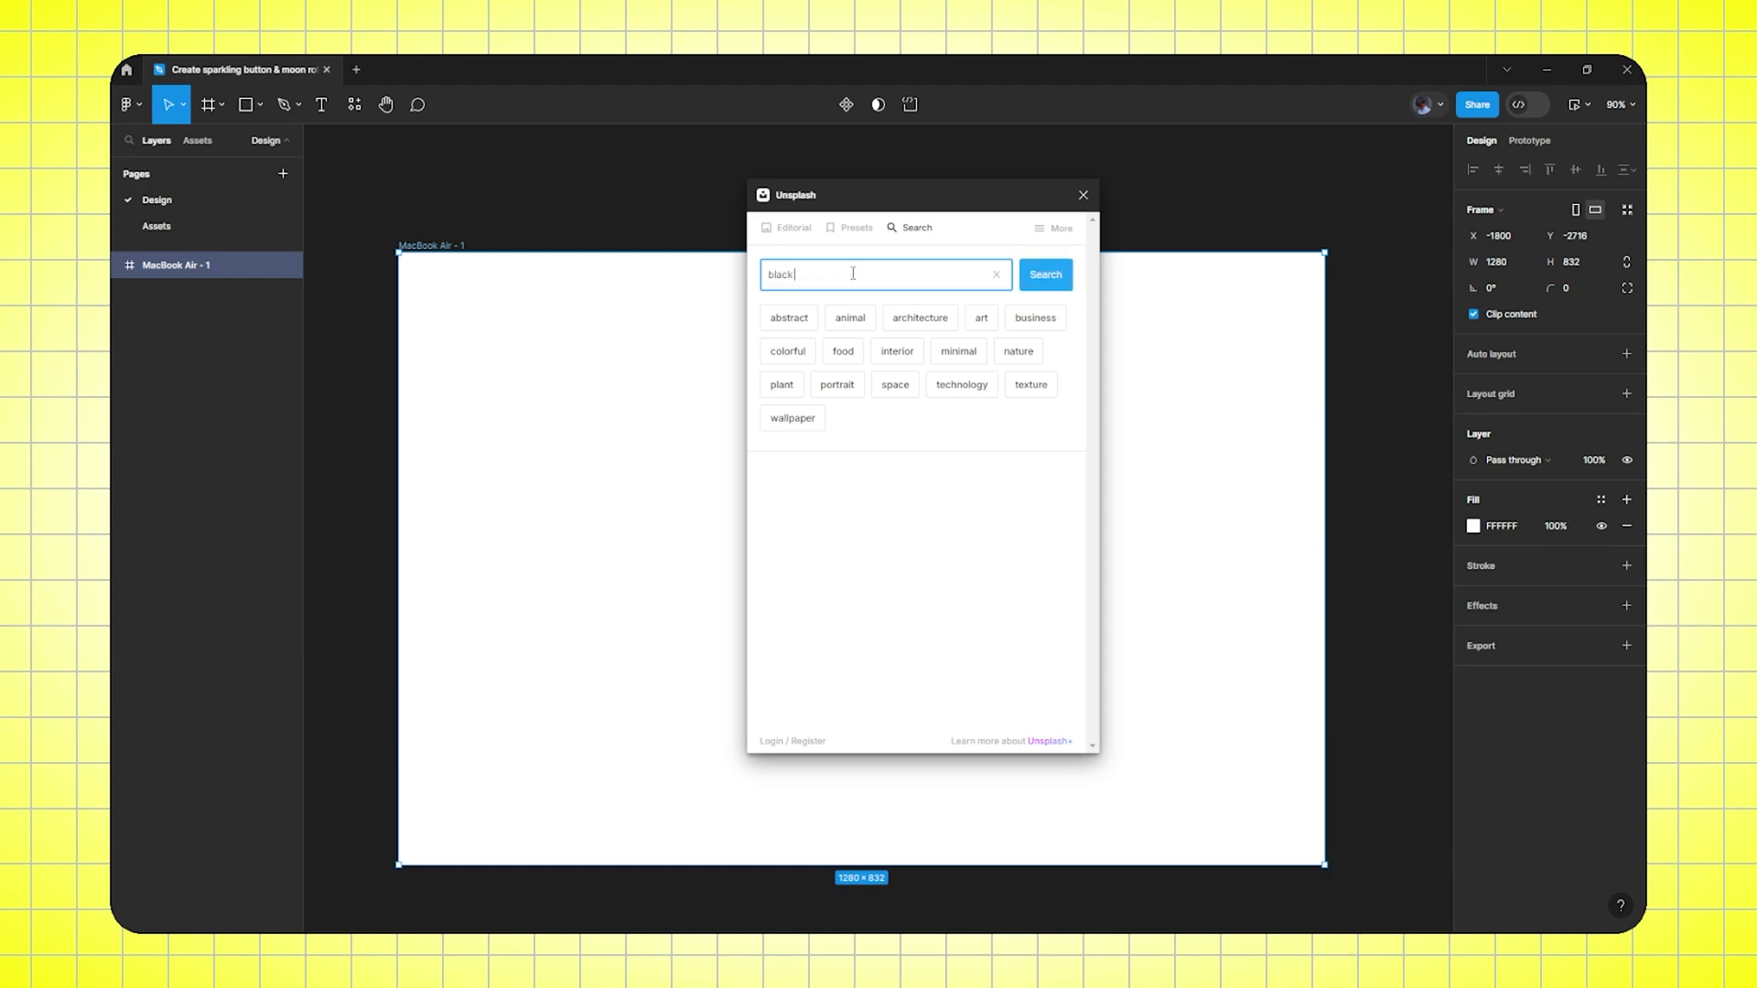
pyautogui.write(' space')
pyautogui.press('Return')
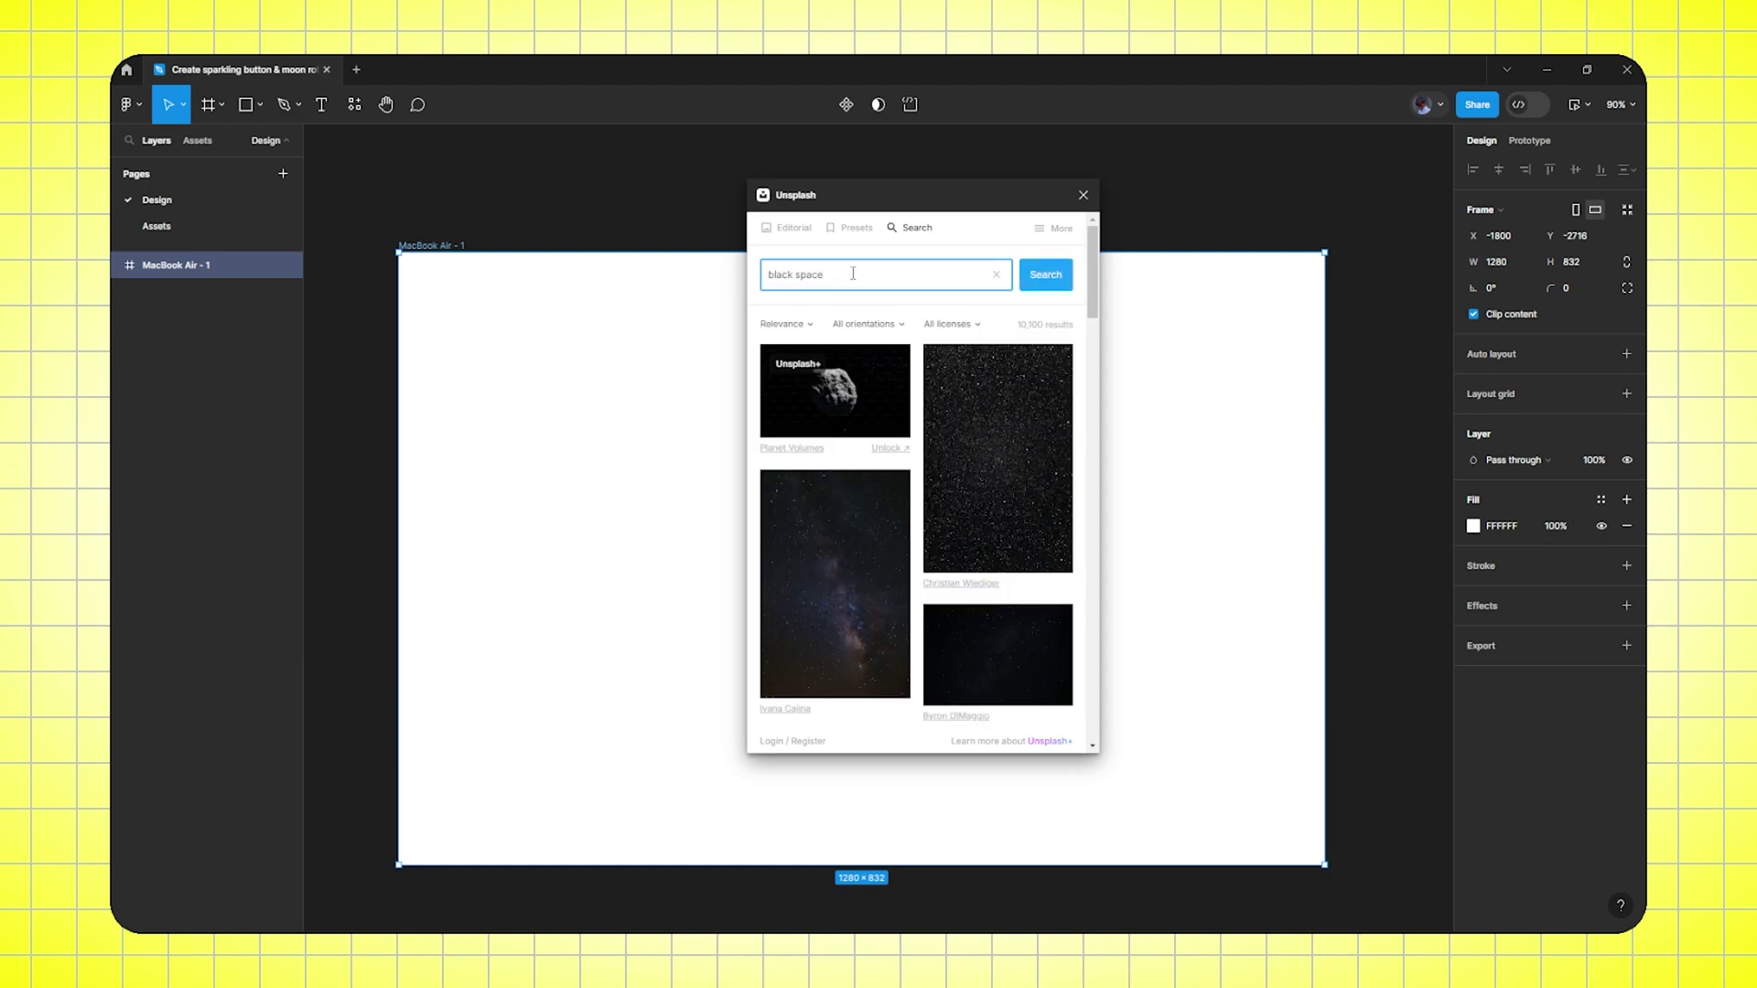
pyautogui.scroll(-3, 878, 437)
pyautogui.scroll(-3, 860, 441)
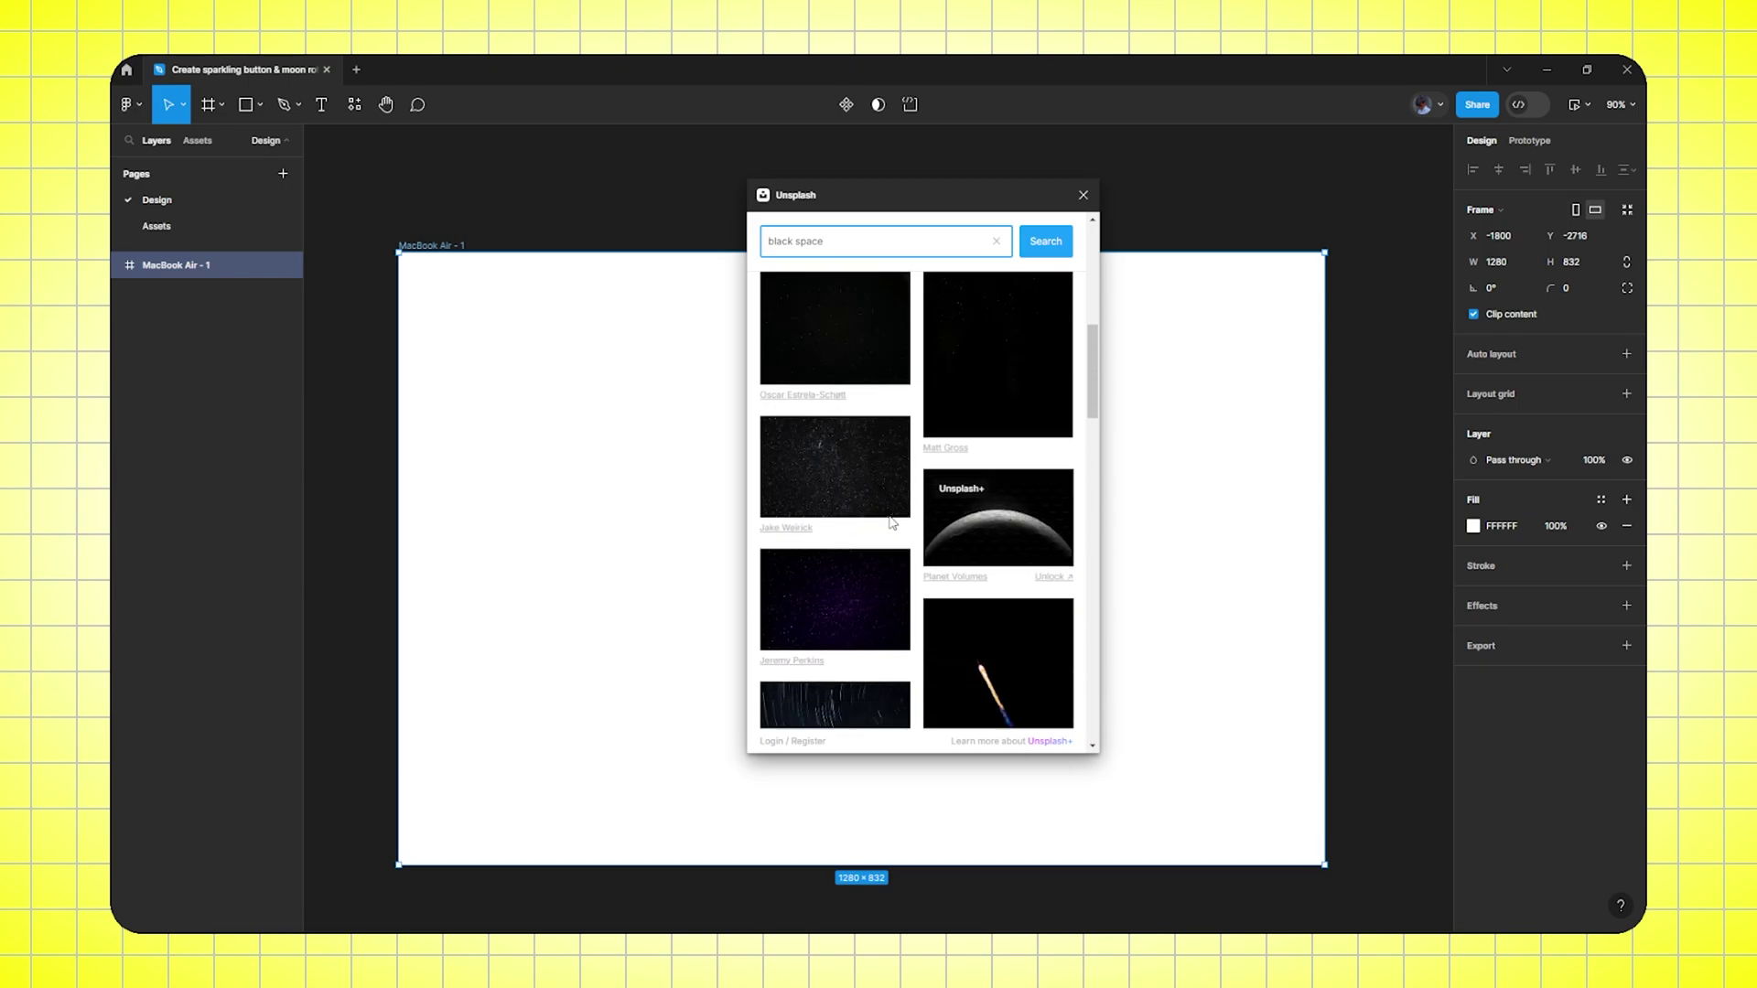
pyautogui.click(811, 450)
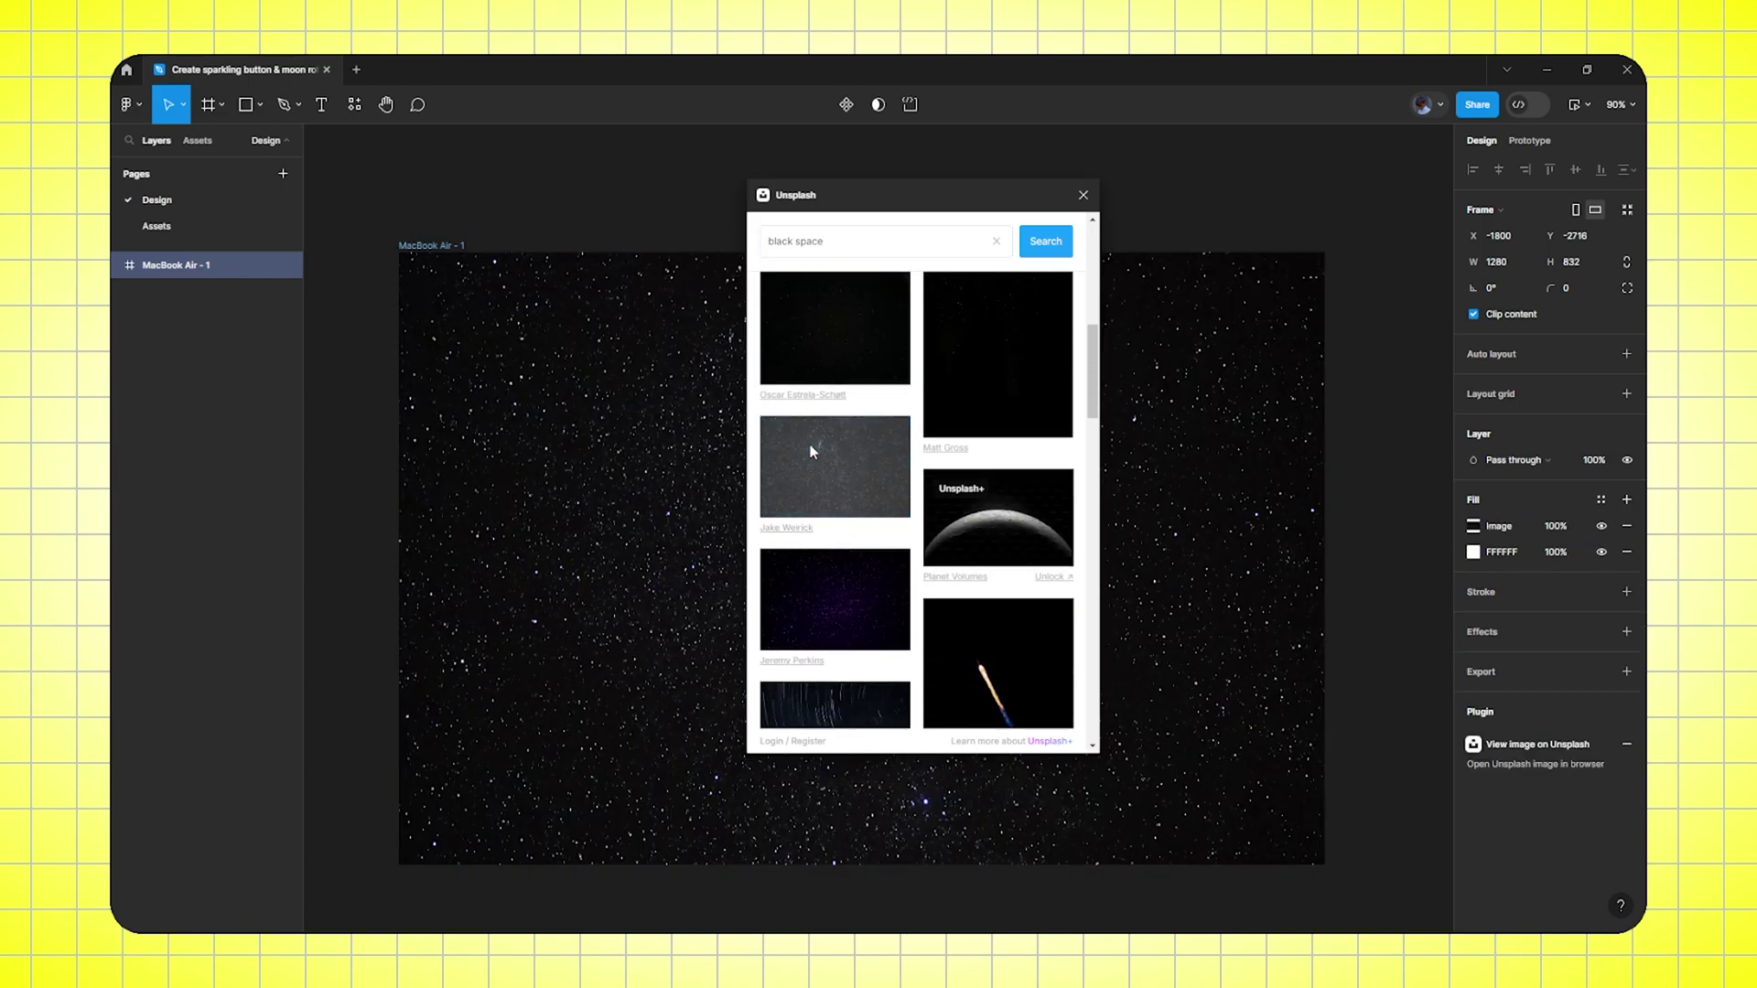
pyautogui.click(1083, 195)
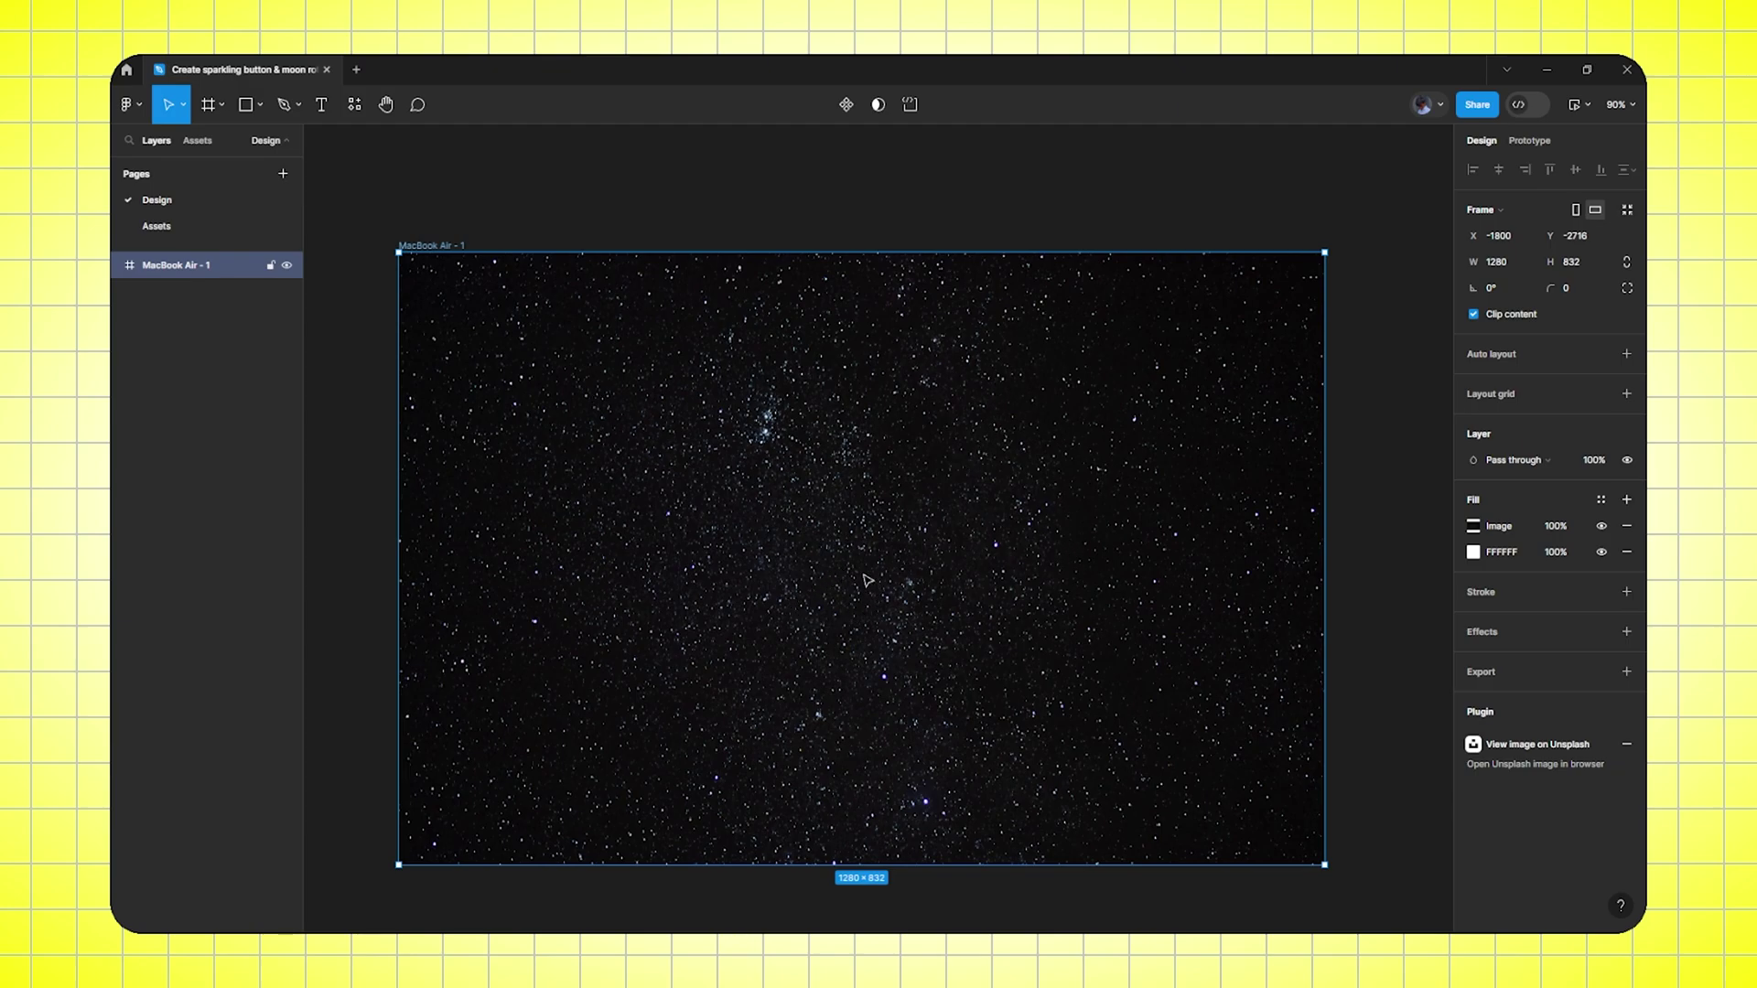
# Set the frame's image fill to 50% opacity and its solid base fill to black (000000)
pyautogui.click(1565, 530)
pyautogui.write('50')
pyautogui.press('Return')
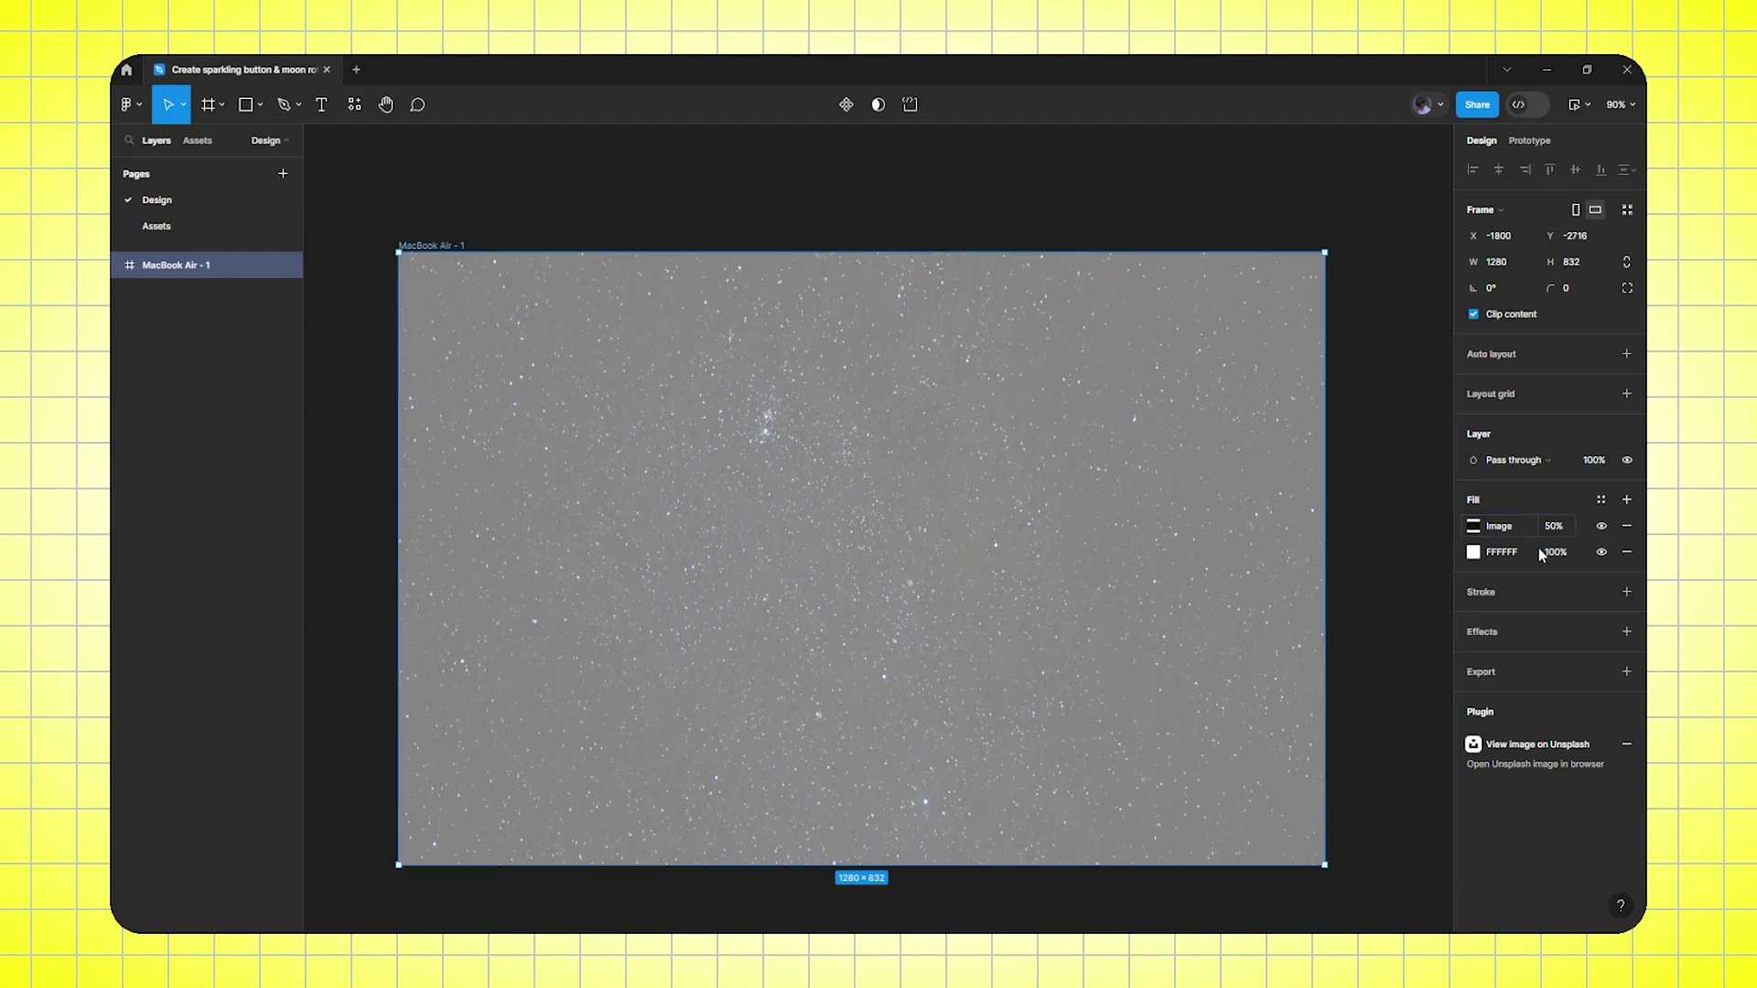
pyautogui.click(1473, 552)
pyautogui.moveTo(1325, 627); pyautogui.dragTo(1222, 760)
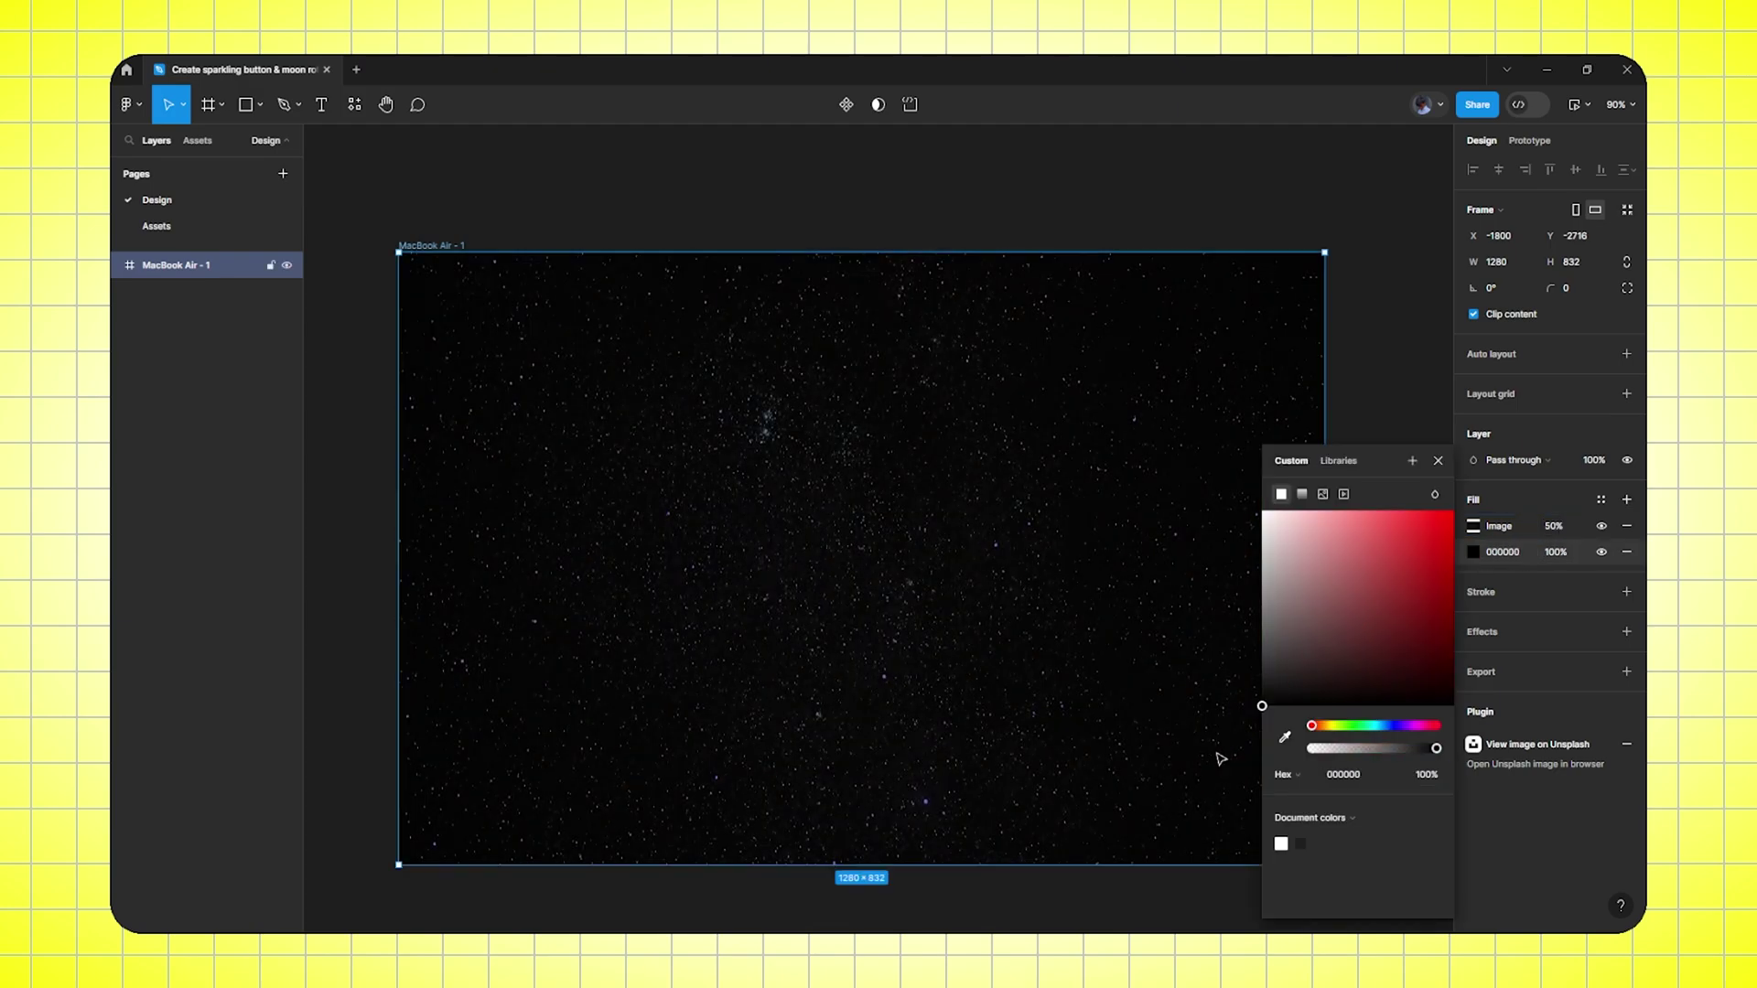
pyautogui.click(1438, 460)
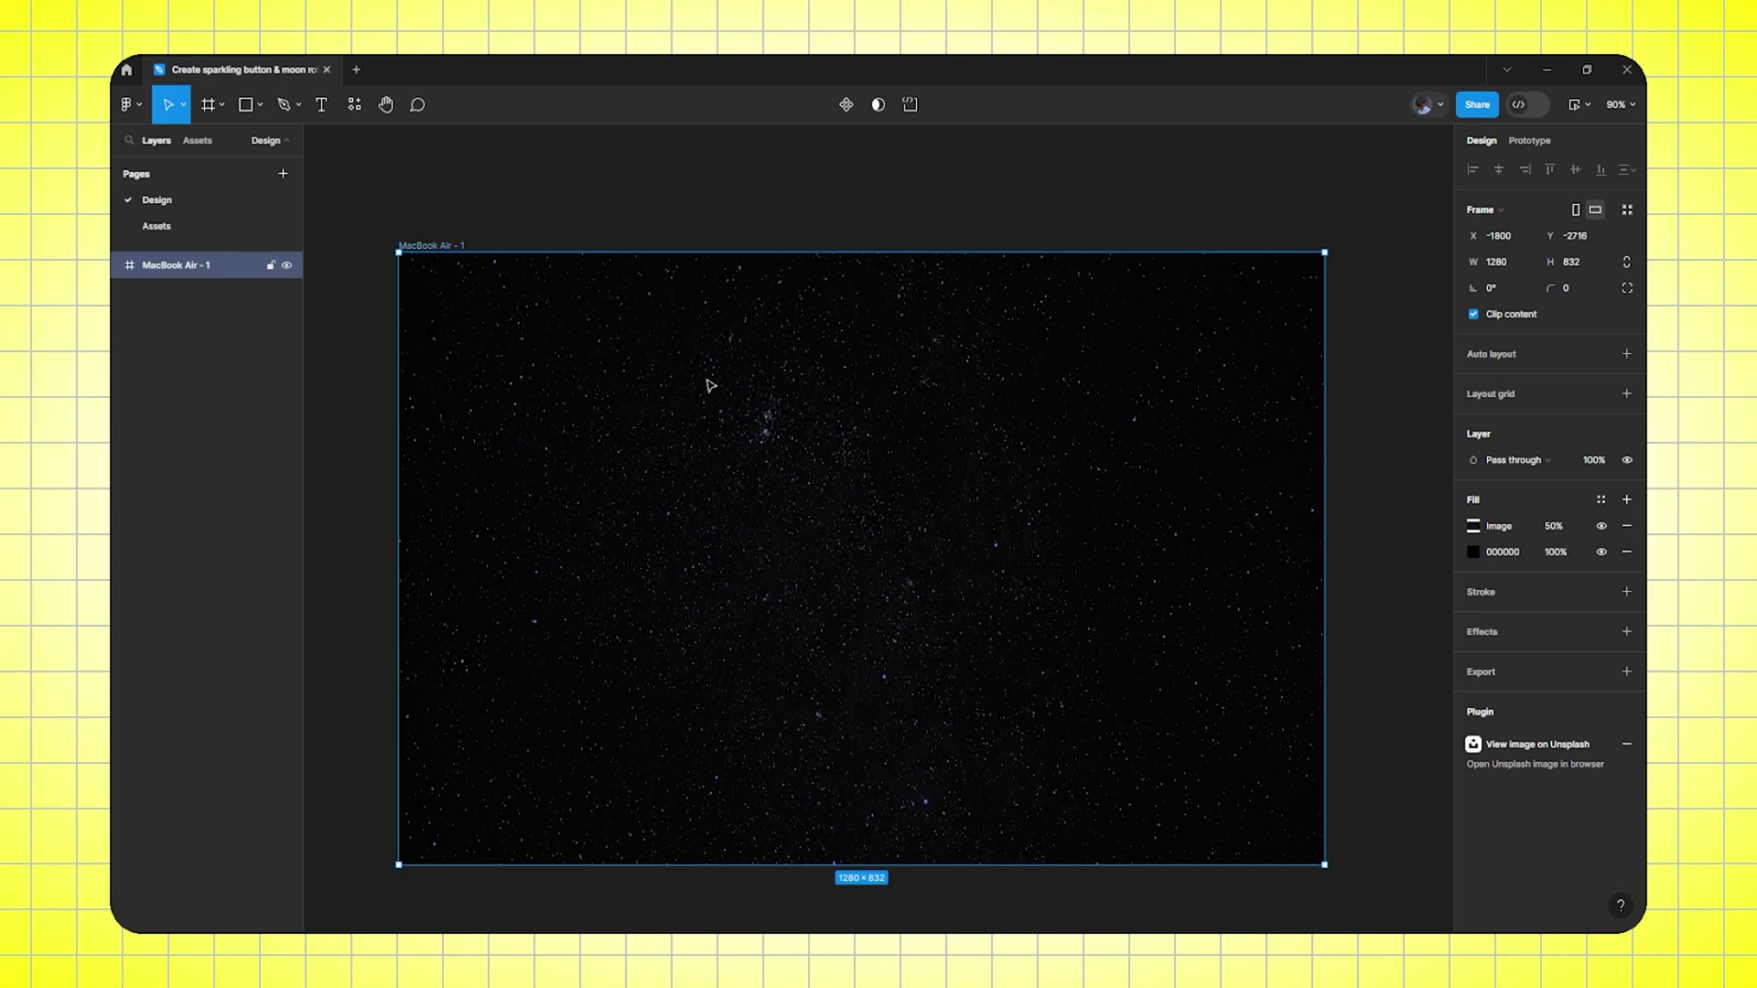
# Add the text "Home" on the empty canvas above the frame and set its font size to 16
pyautogui.scroll(3, 891, 259)
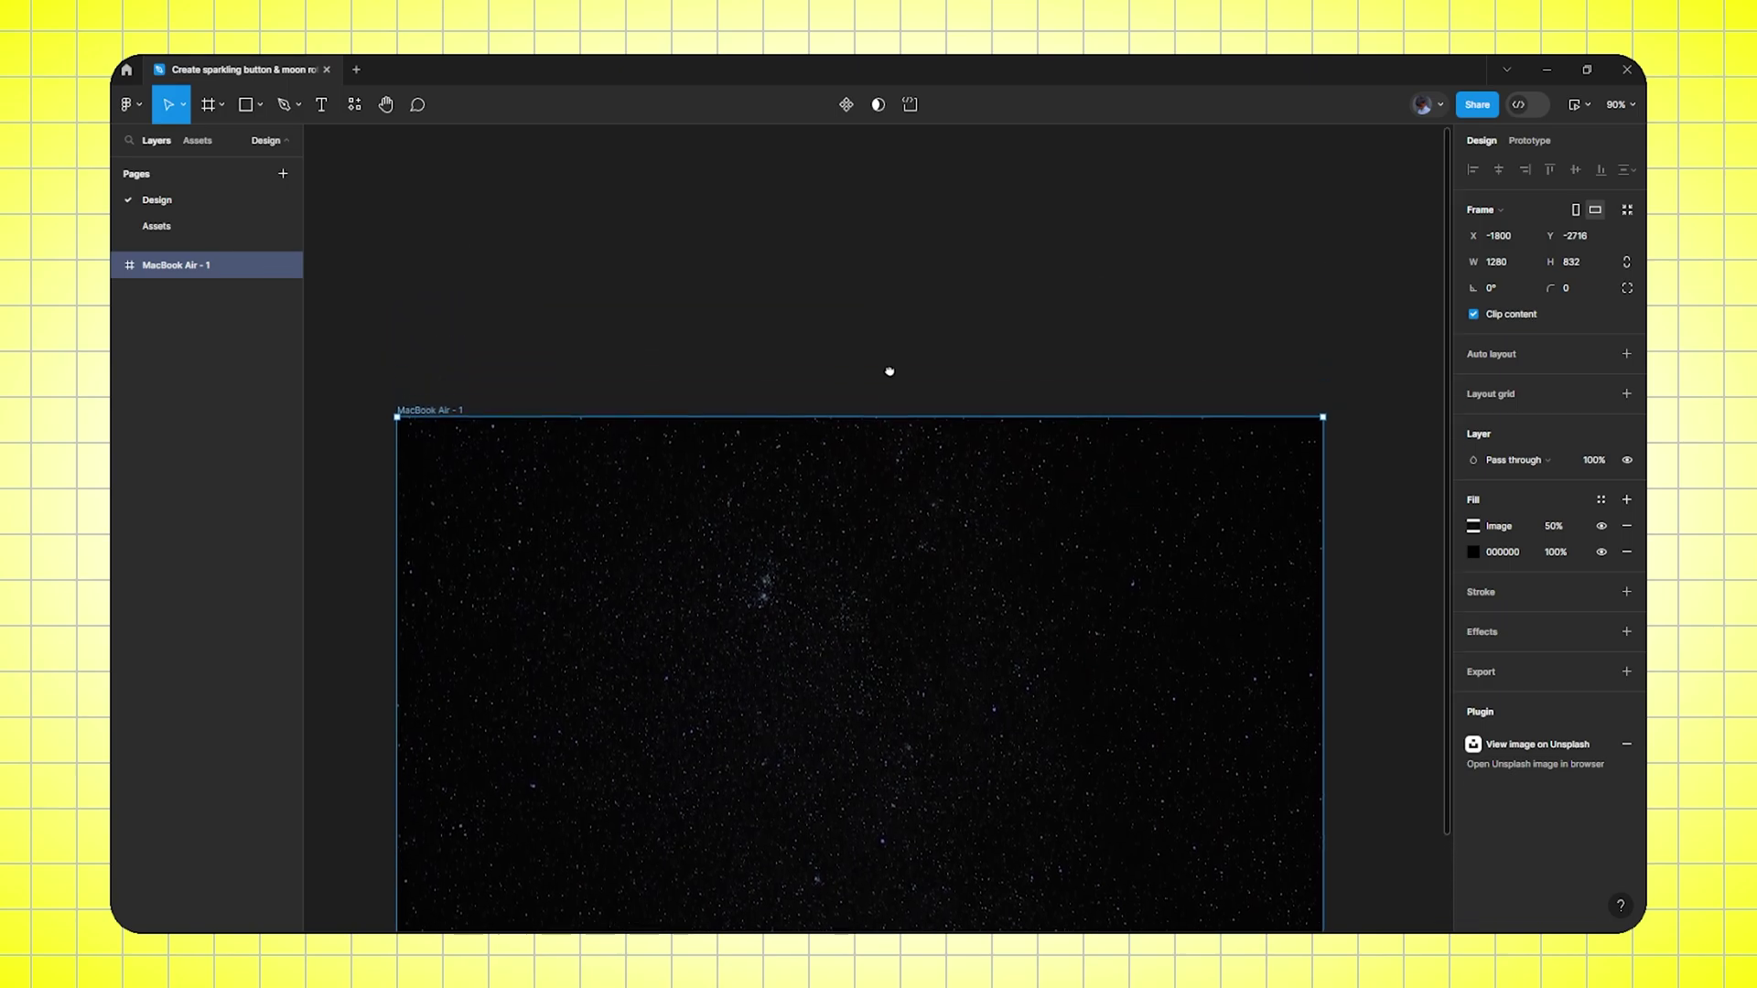
pyautogui.click(879, 358)
pyautogui.press('t')
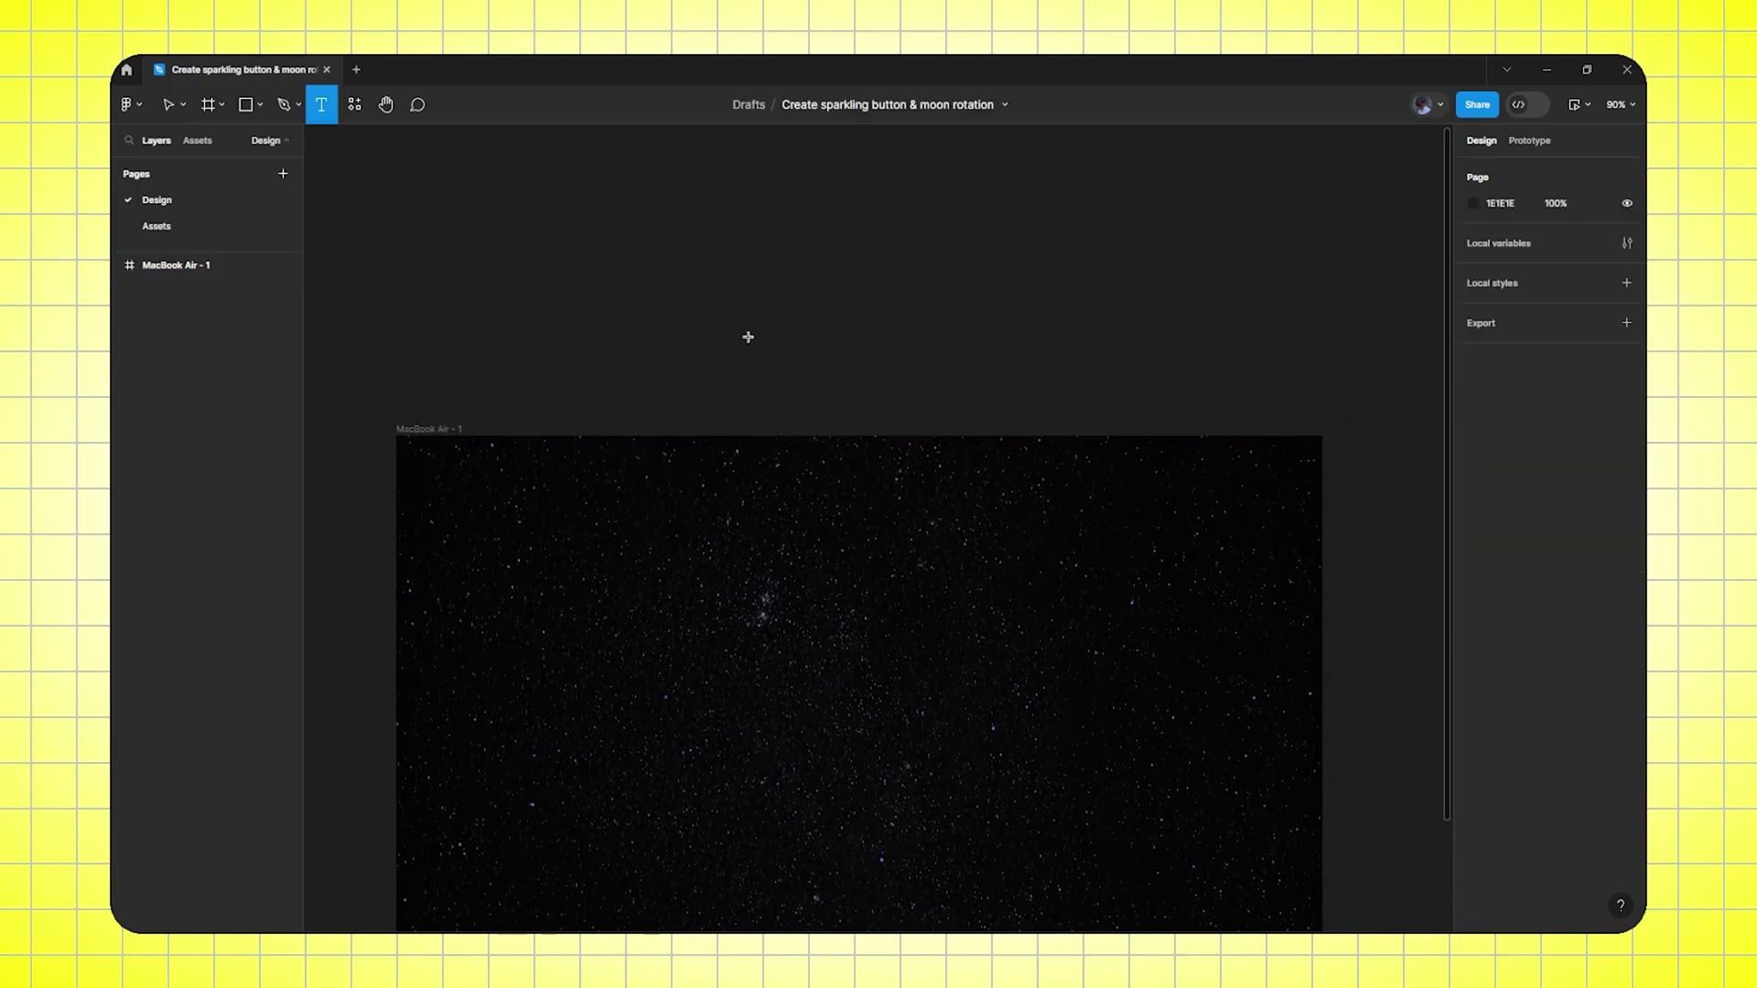
pyautogui.click(750, 335)
pyautogui.write('Home')
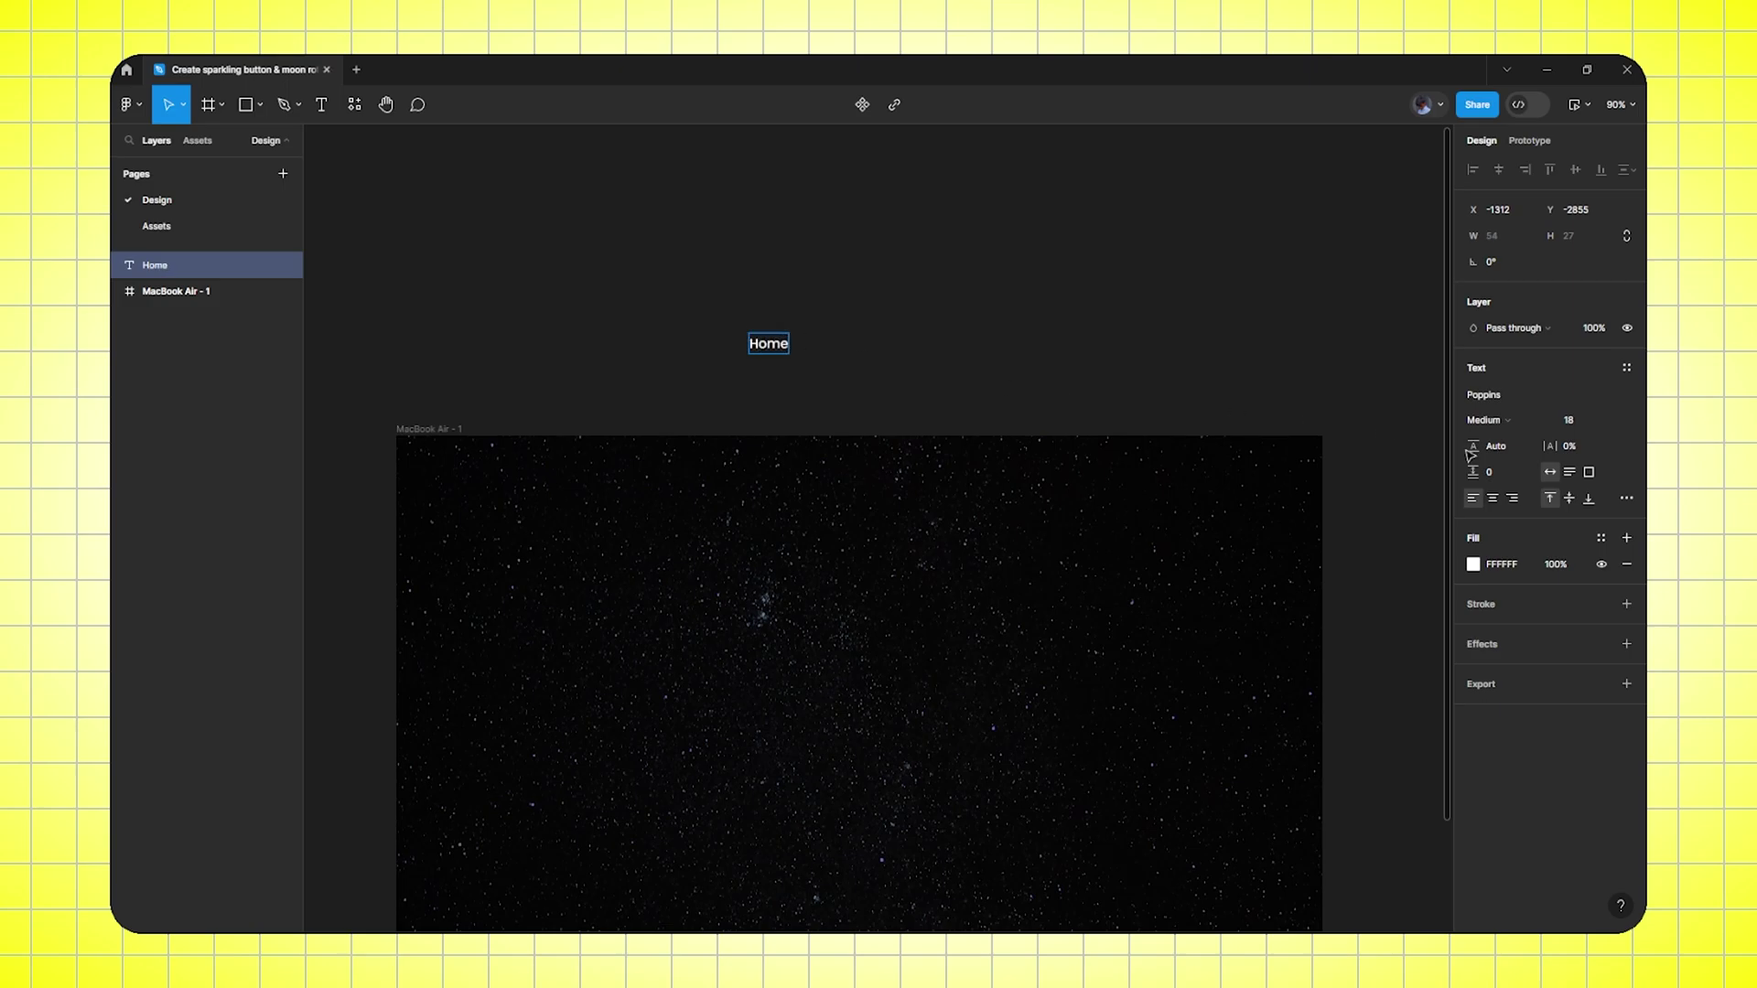
pyautogui.hotkey('ctrl', 'a')
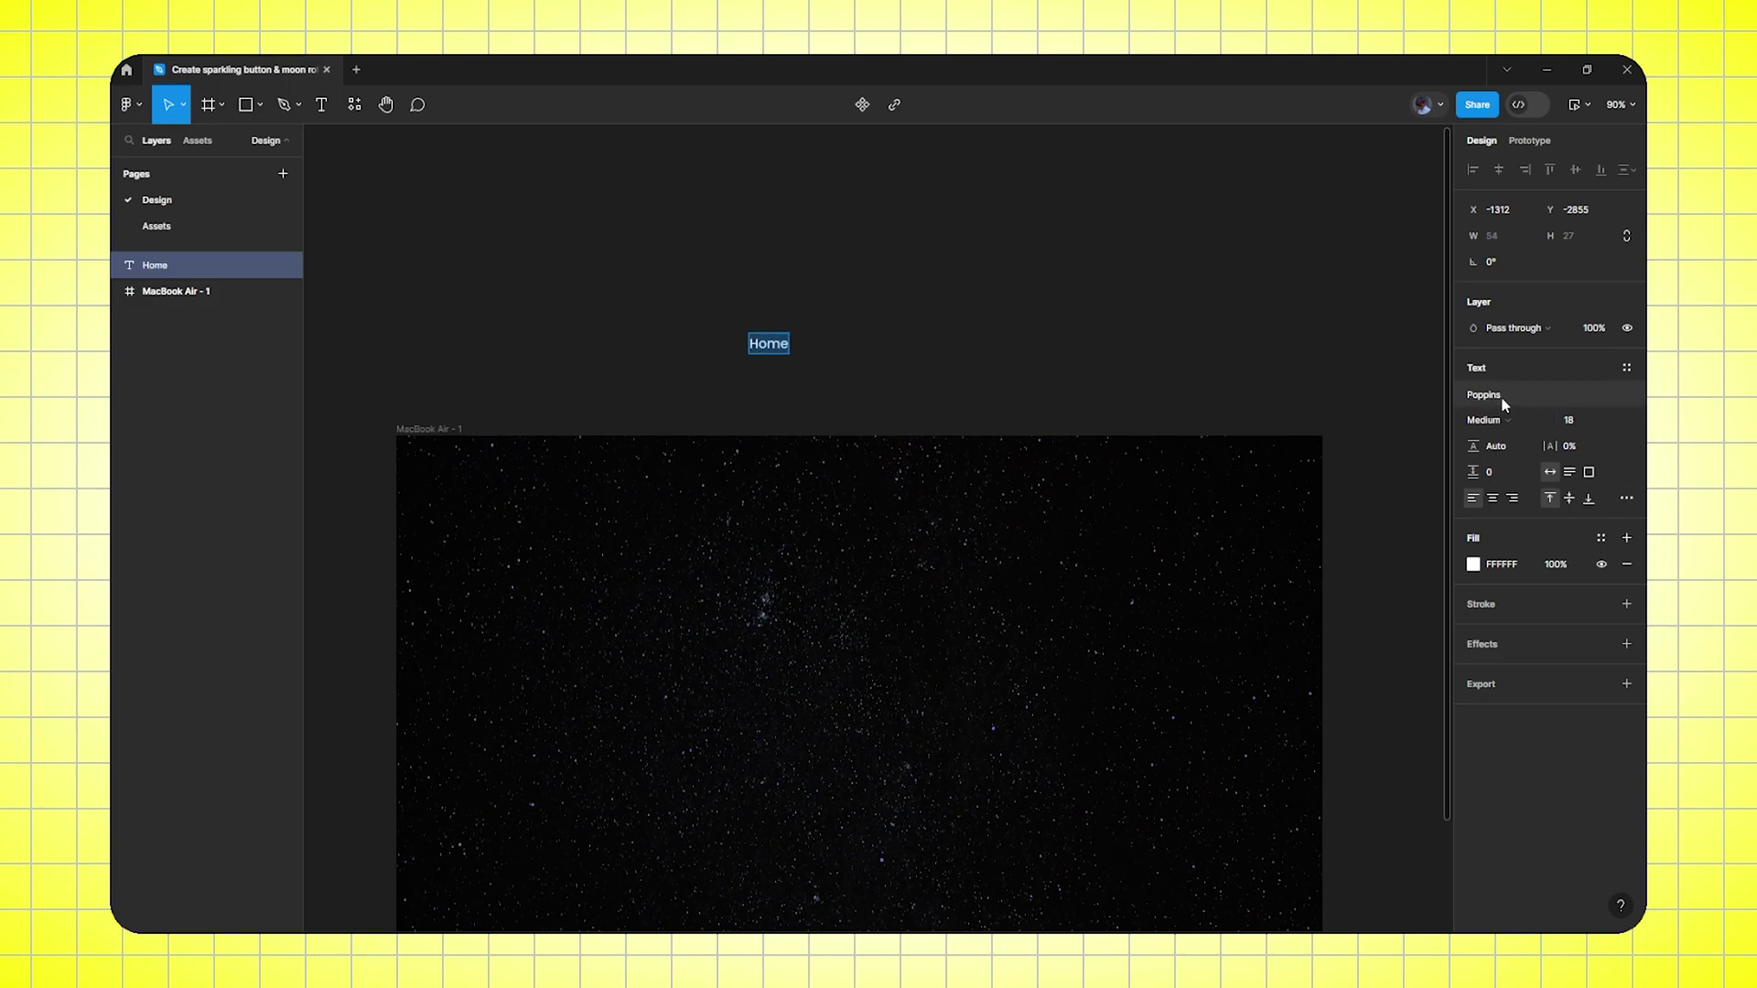
pyautogui.click(1578, 419)
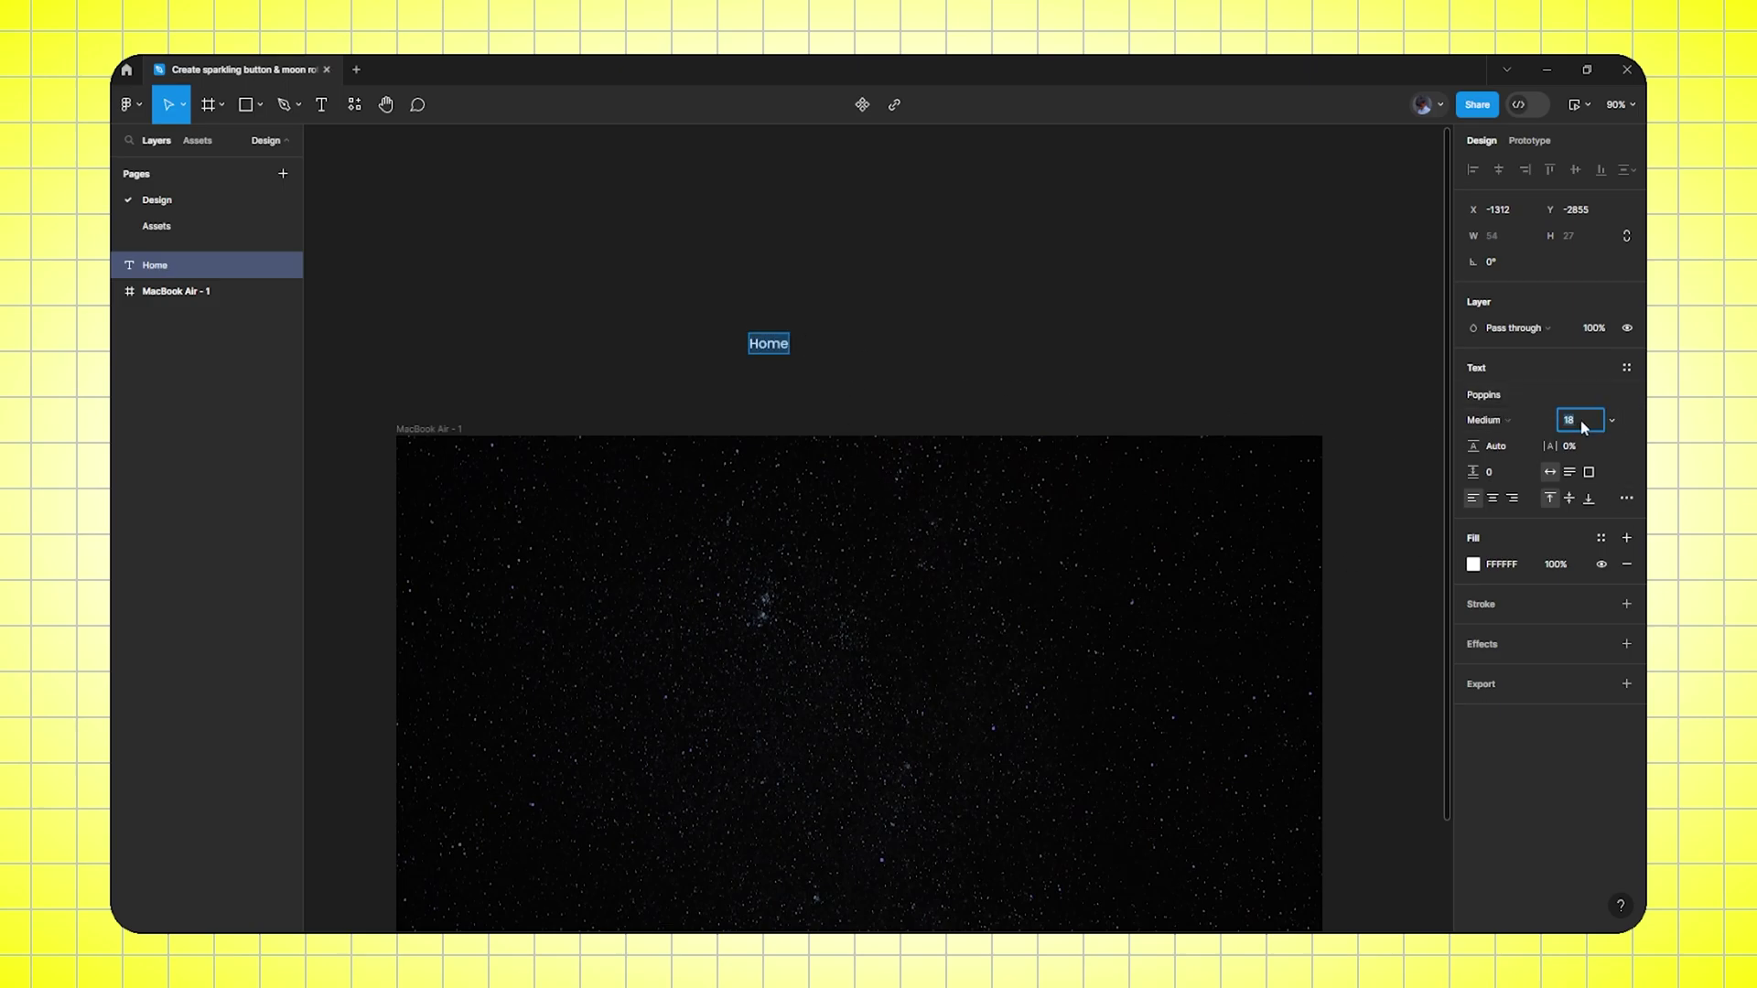
pyautogui.write('16')
pyautogui.press('Return')
pyautogui.press('Escape')
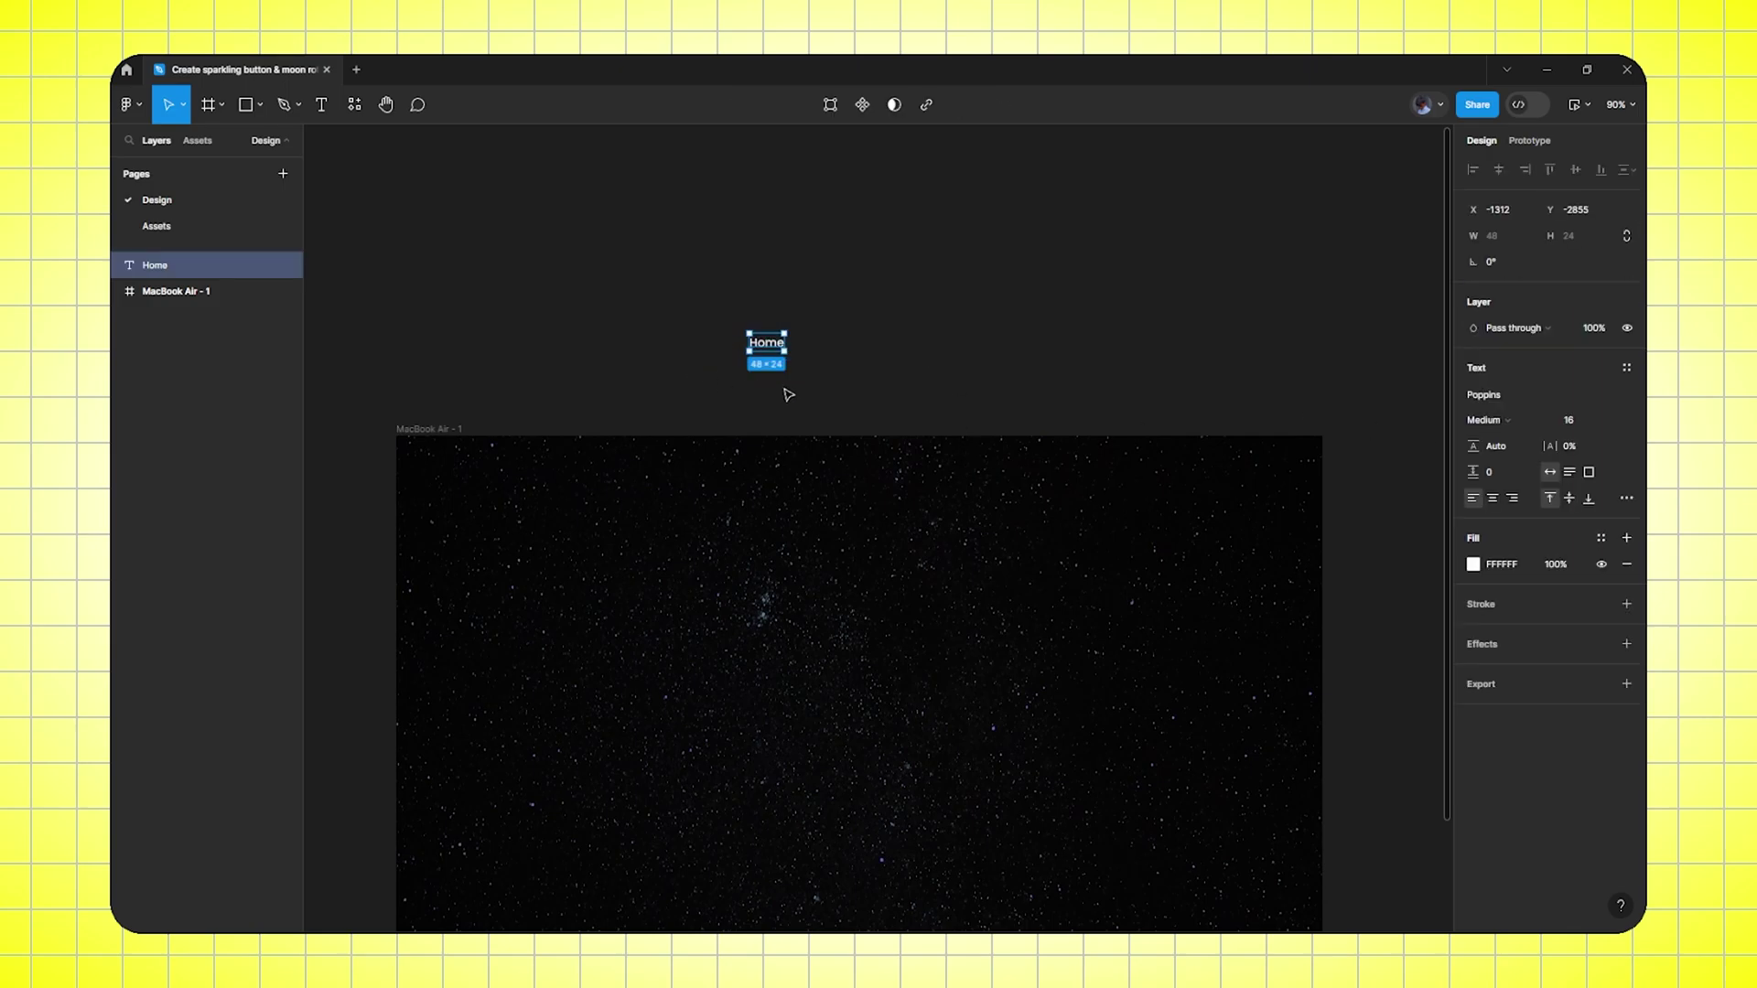
# Wrap the Home text in an auto layout frame and duplicate it with the label "Menu"
pyautogui.hotkey('shift', 'a')
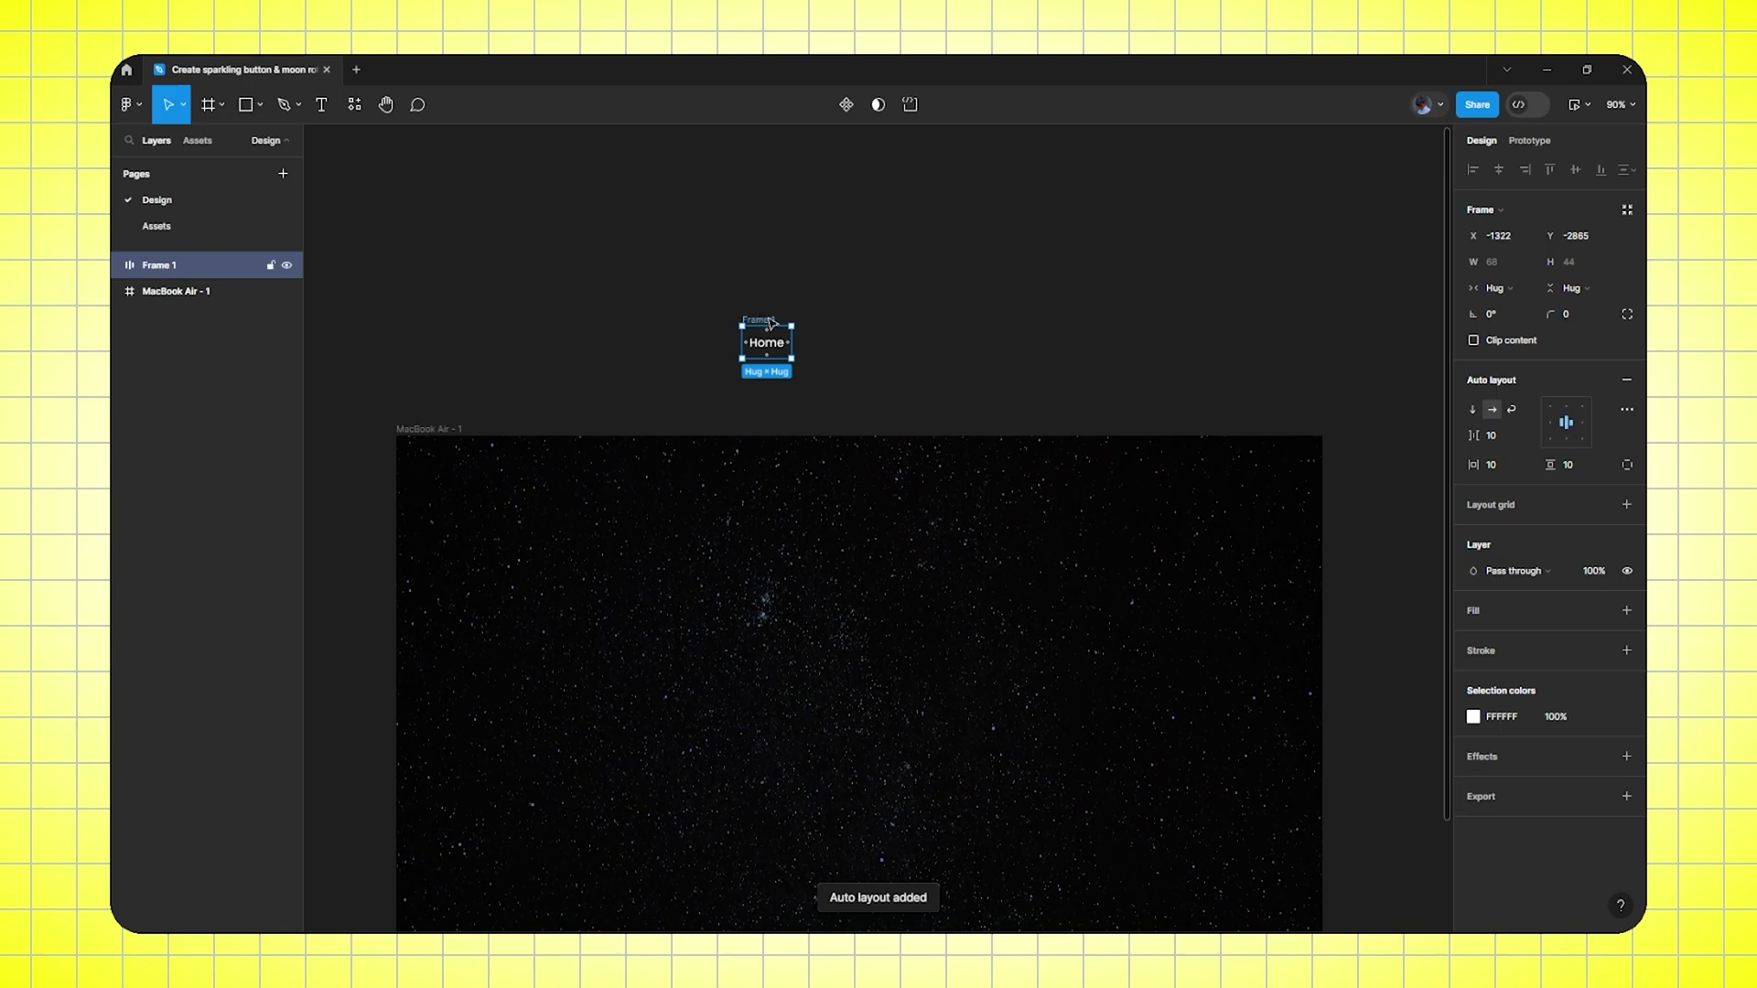
pyautogui.hotkey('ctrl', 'd')
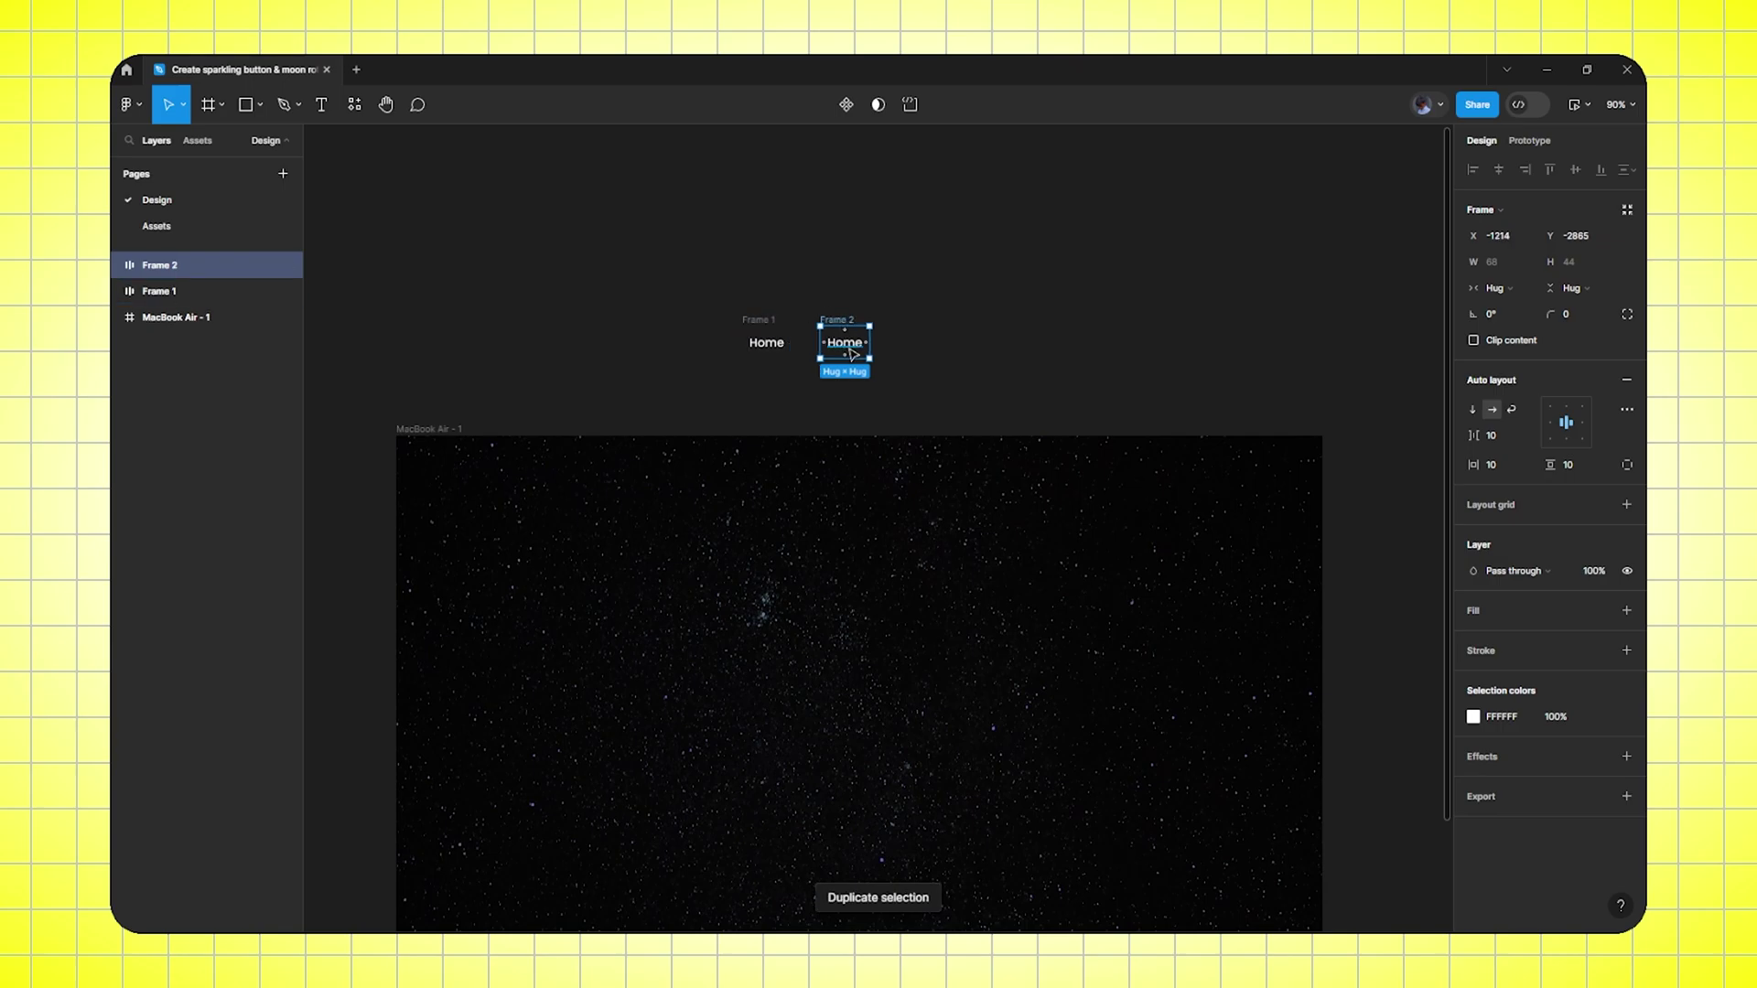
pyautogui.doubleClick(848, 345)
pyautogui.write('Menu')
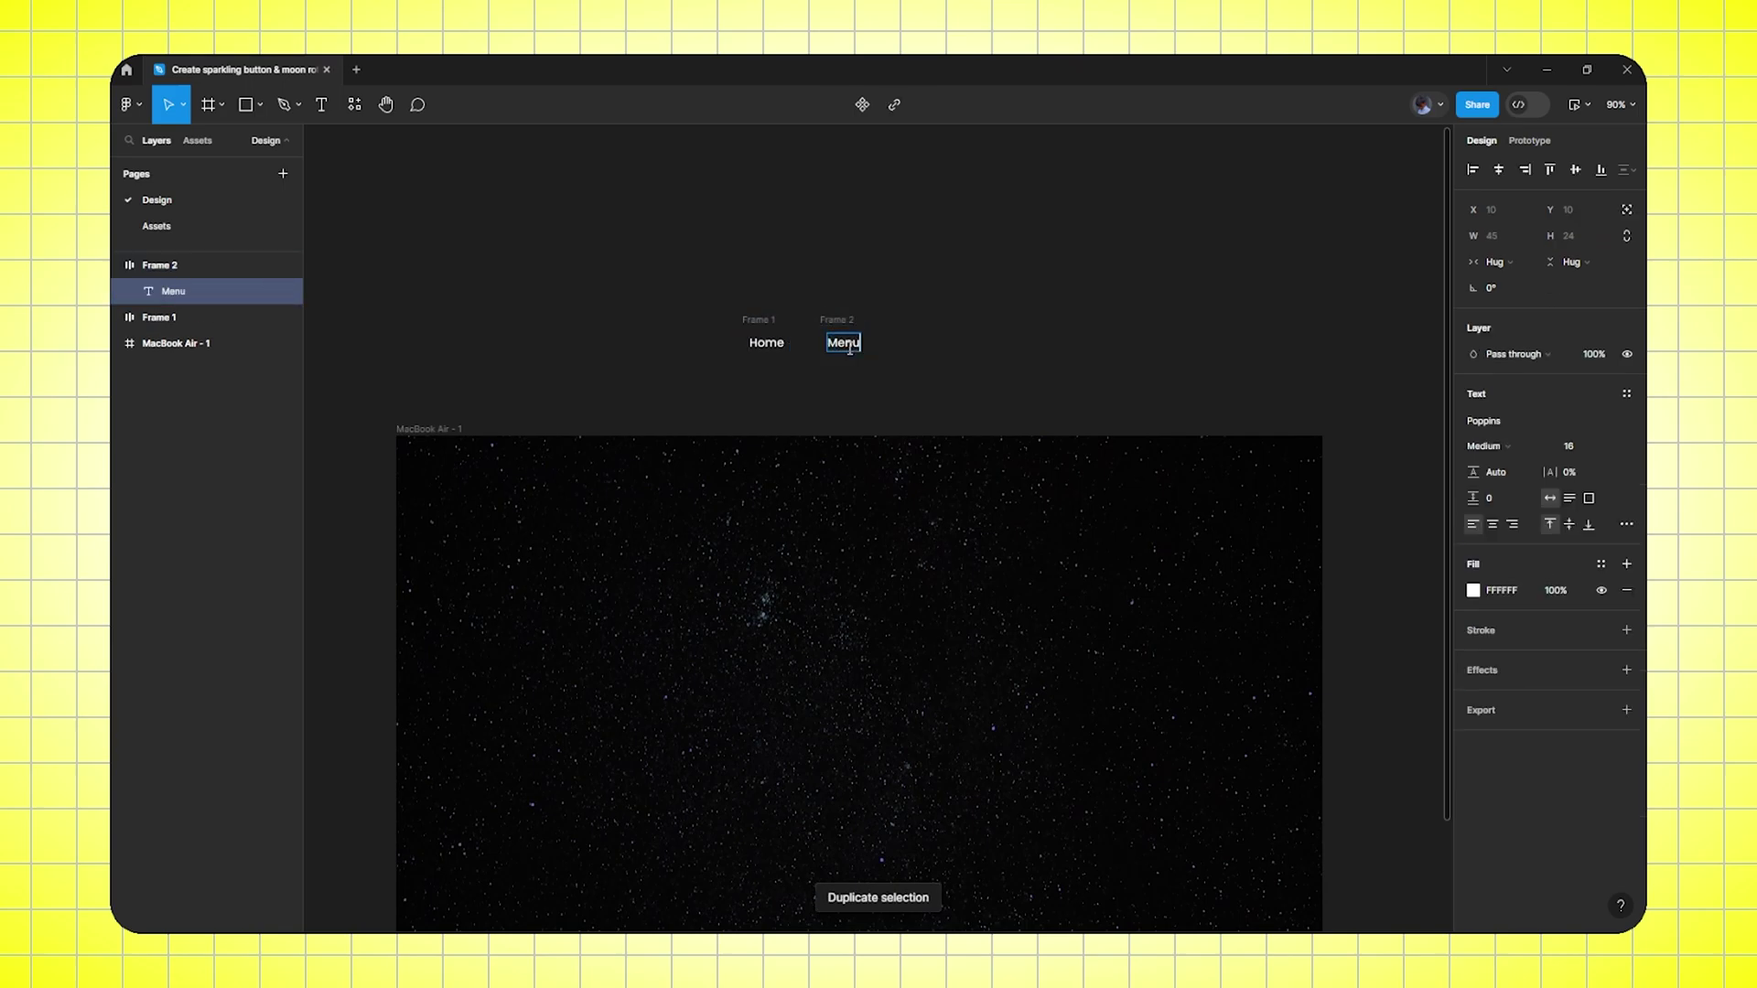
pyautogui.press('Escape')
# Duplicate the Menu item's frame and change the copy's label to "About"
pyautogui.click(839, 321)
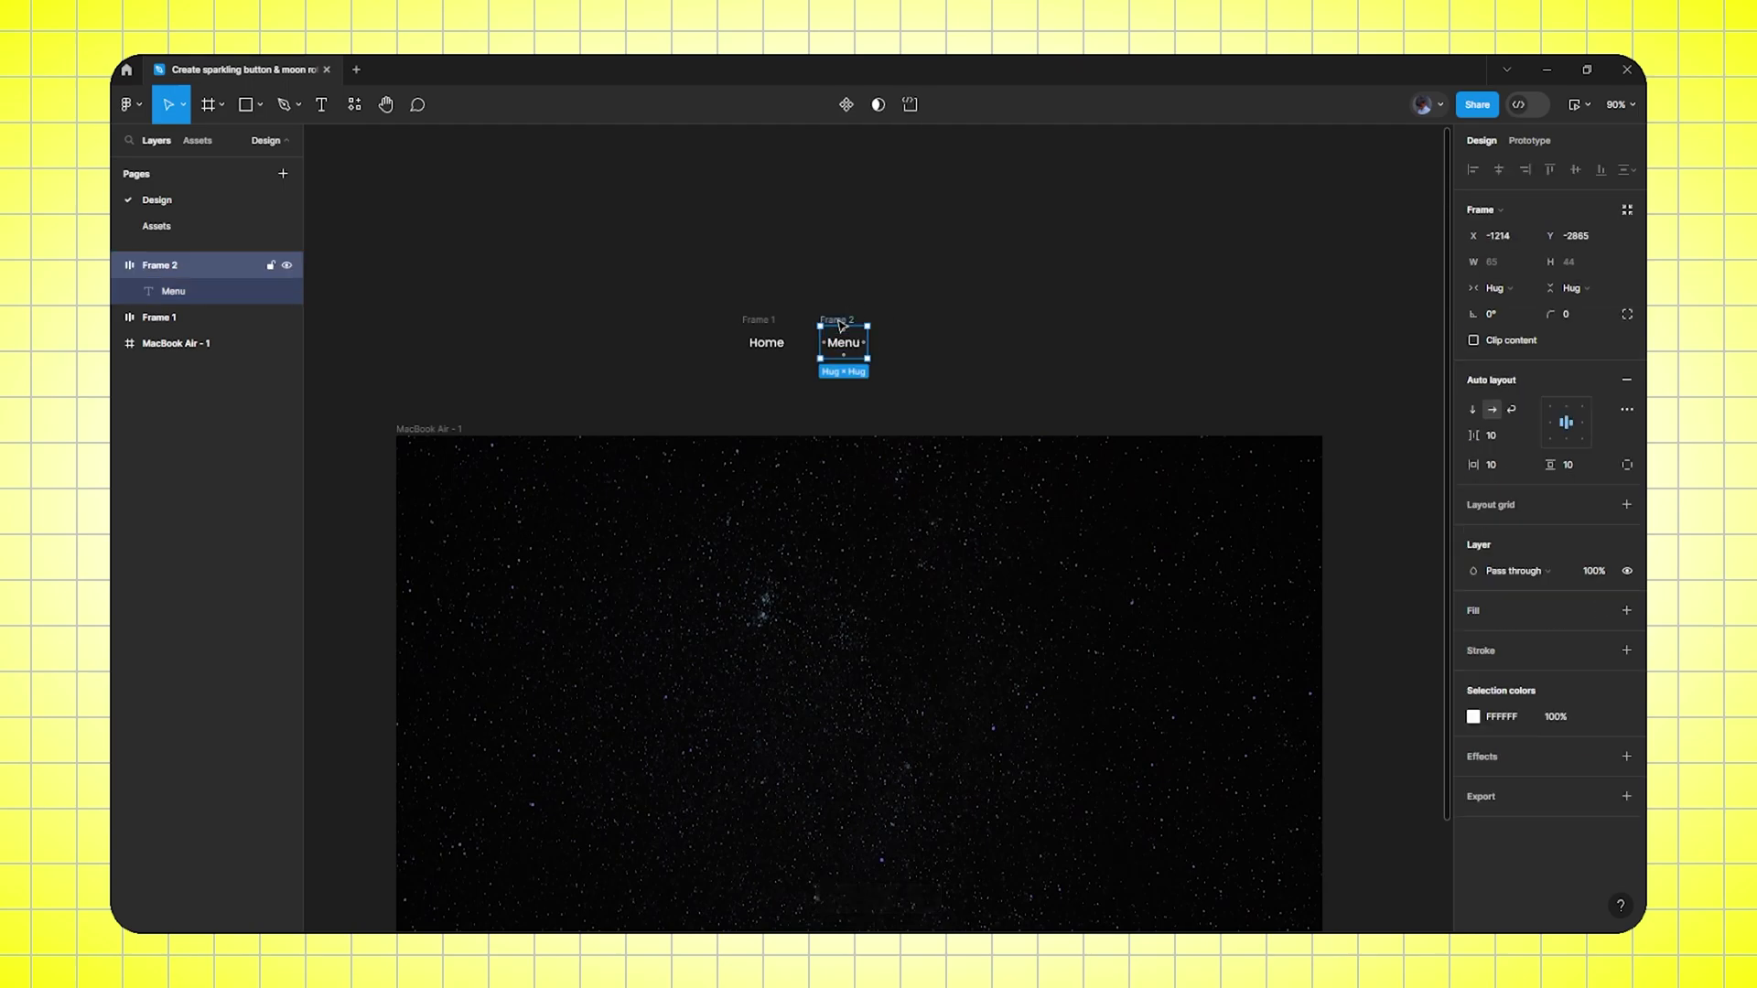
pyautogui.hotkey('ctrl', 'd')
pyautogui.doubleClick(917, 343)
pyautogui.write('About')
pyautogui.press('Escape')
pyautogui.press('Escape')
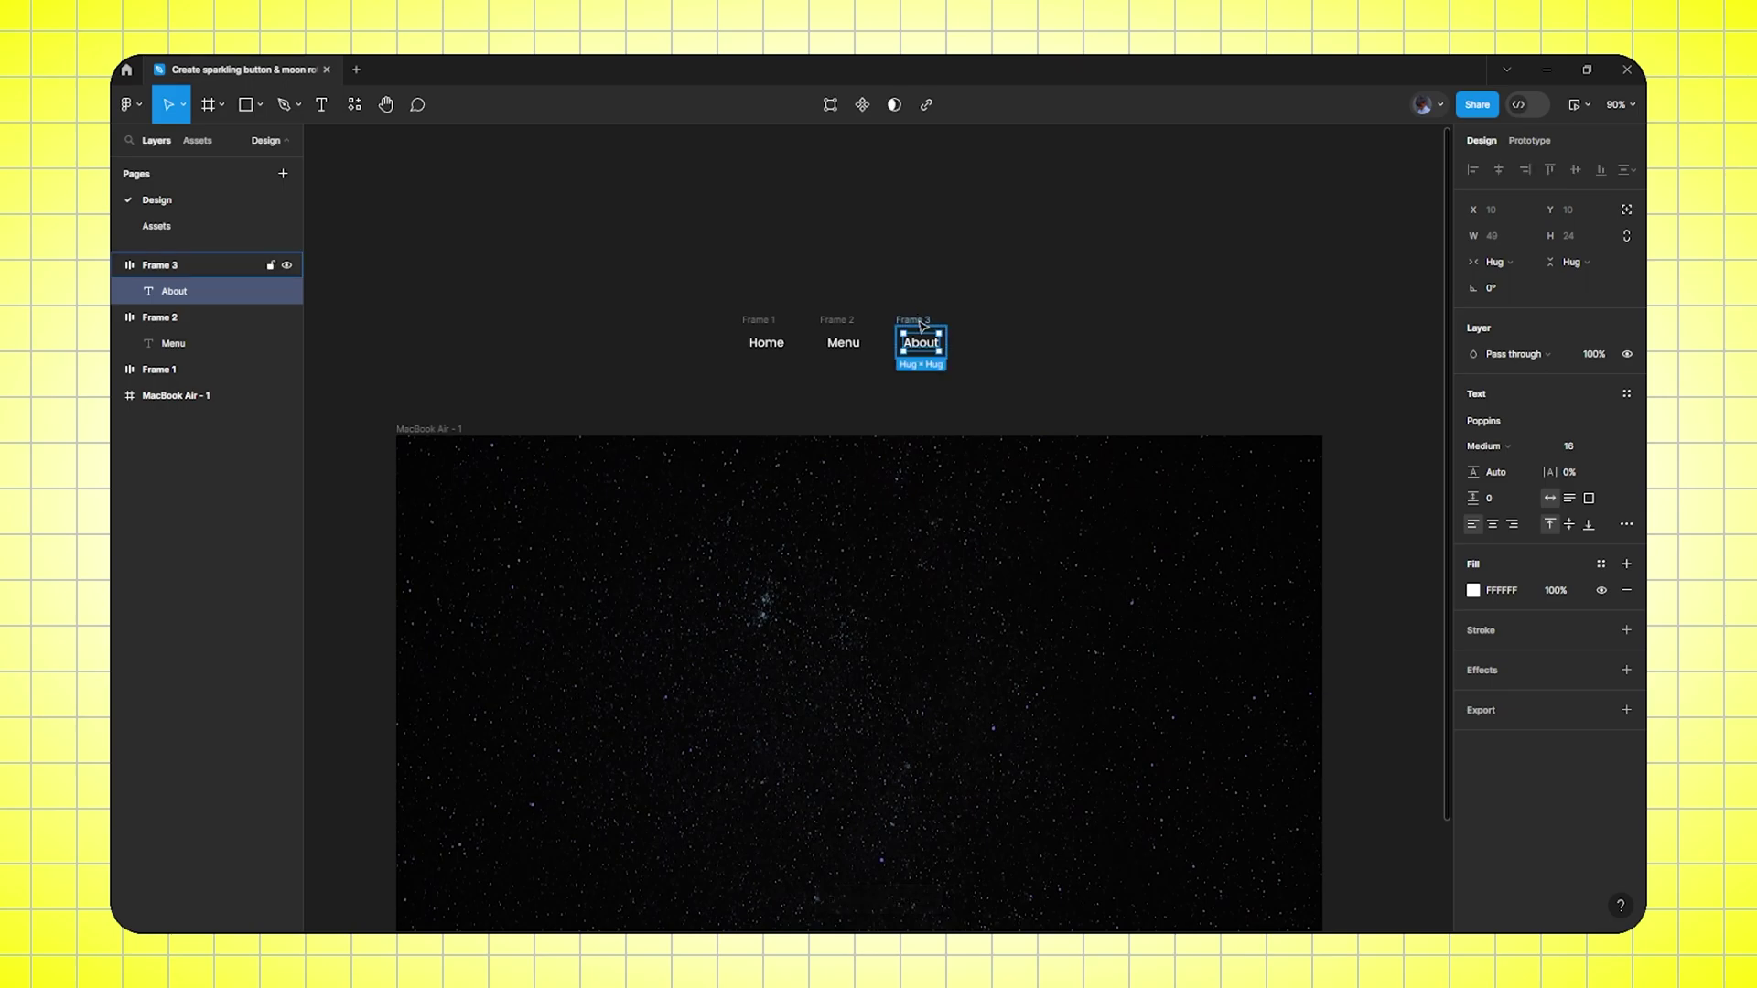
# Duplicate the About item and change the copy's label to "Contact"
pyautogui.hotkey('ctrl', 'd')
pyautogui.doubleClick(1000, 344)
pyautogui.write('Contact')
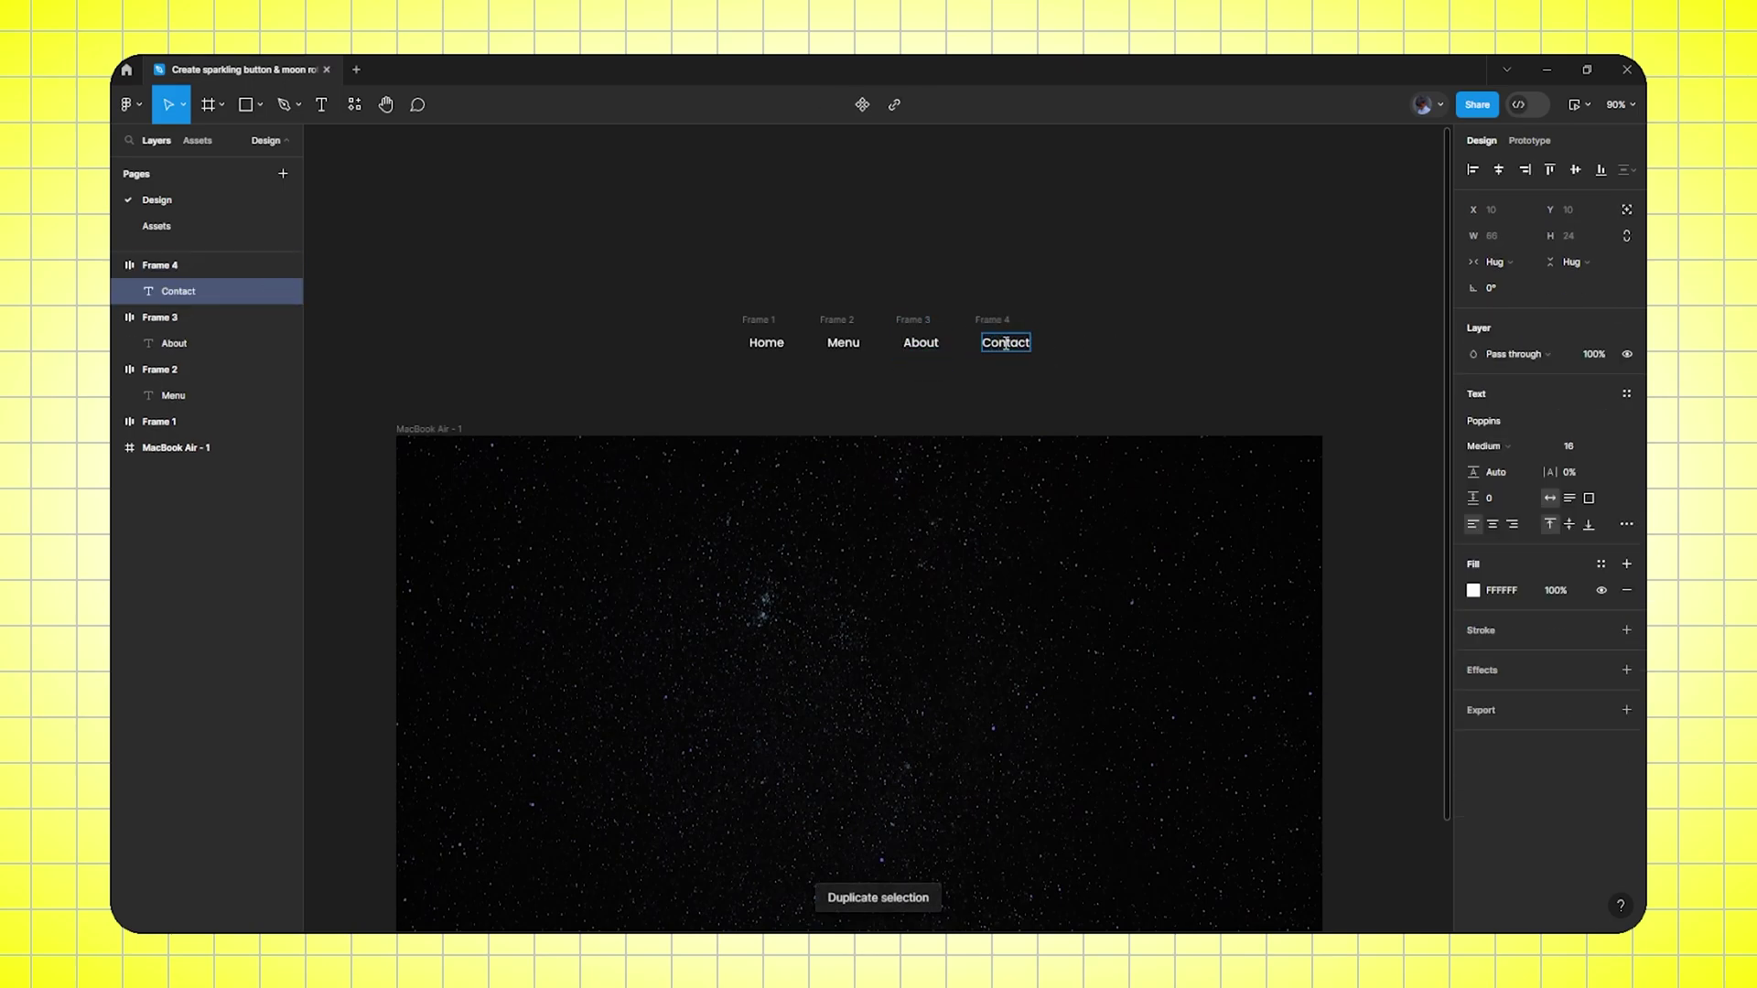
pyautogui.press('Escape')
pyautogui.click(759, 311)
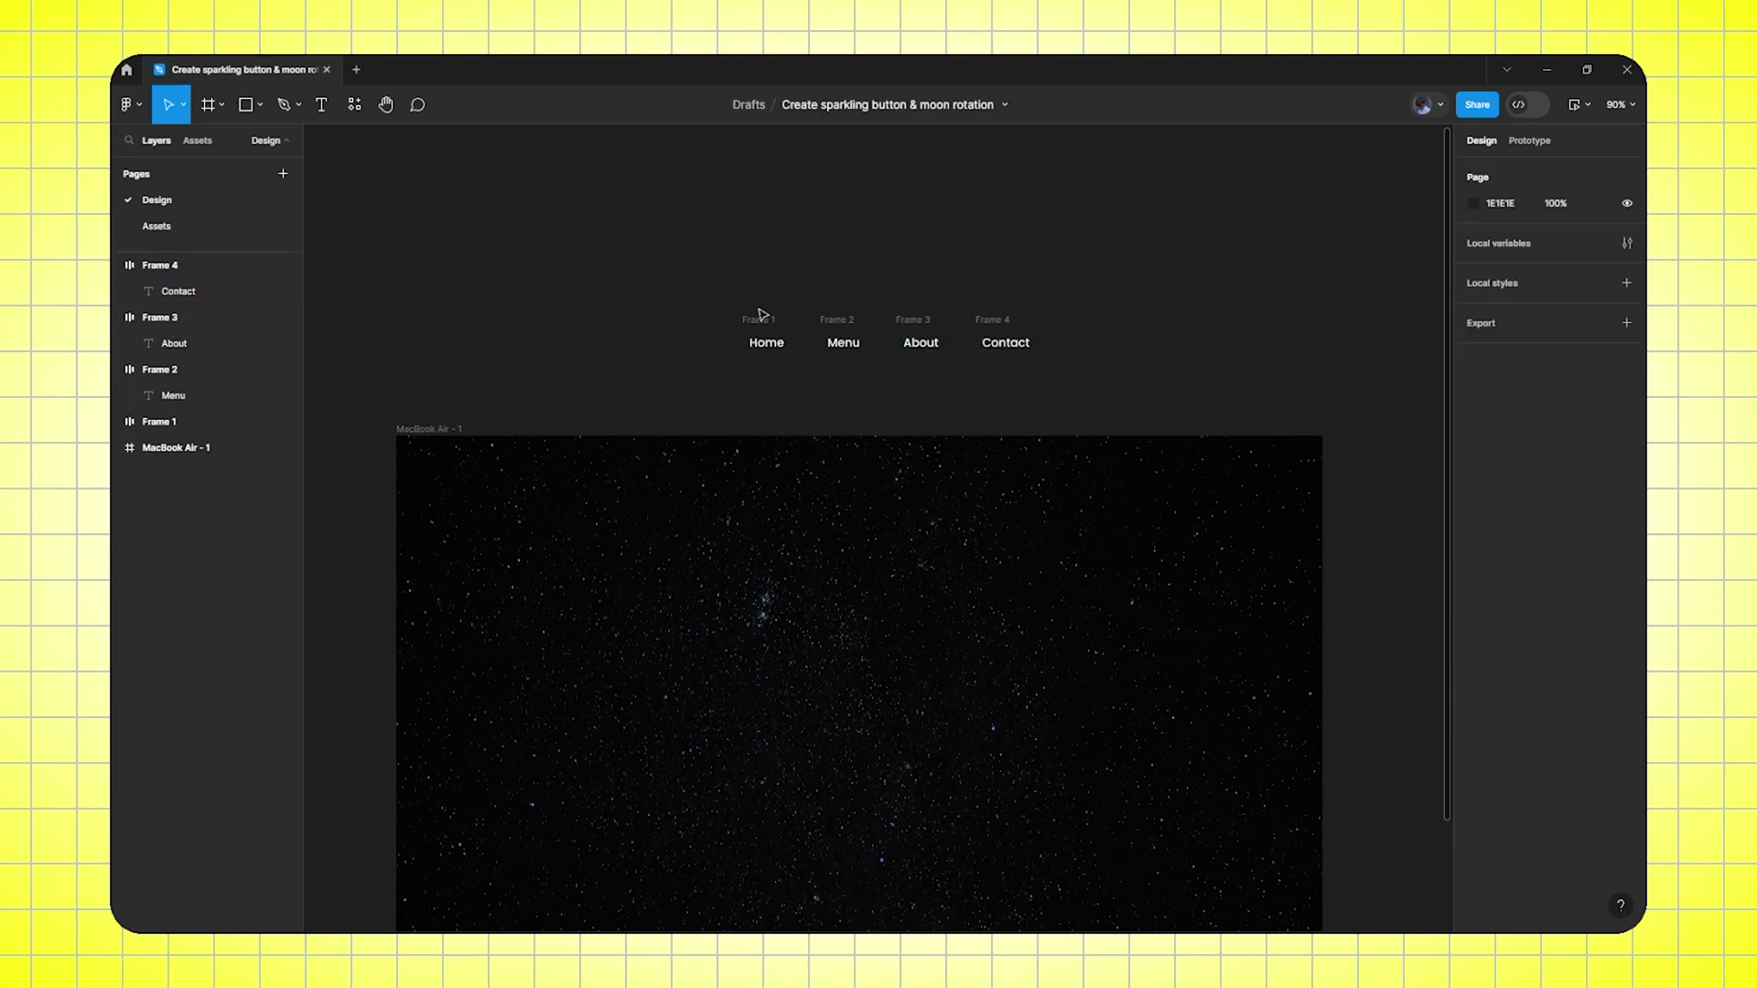
# Duplicate the Contact item, move the copy further right of the other items, and relabel it "Login"
pyautogui.click(992, 322)
pyautogui.hotkey('ctrl', 'd')
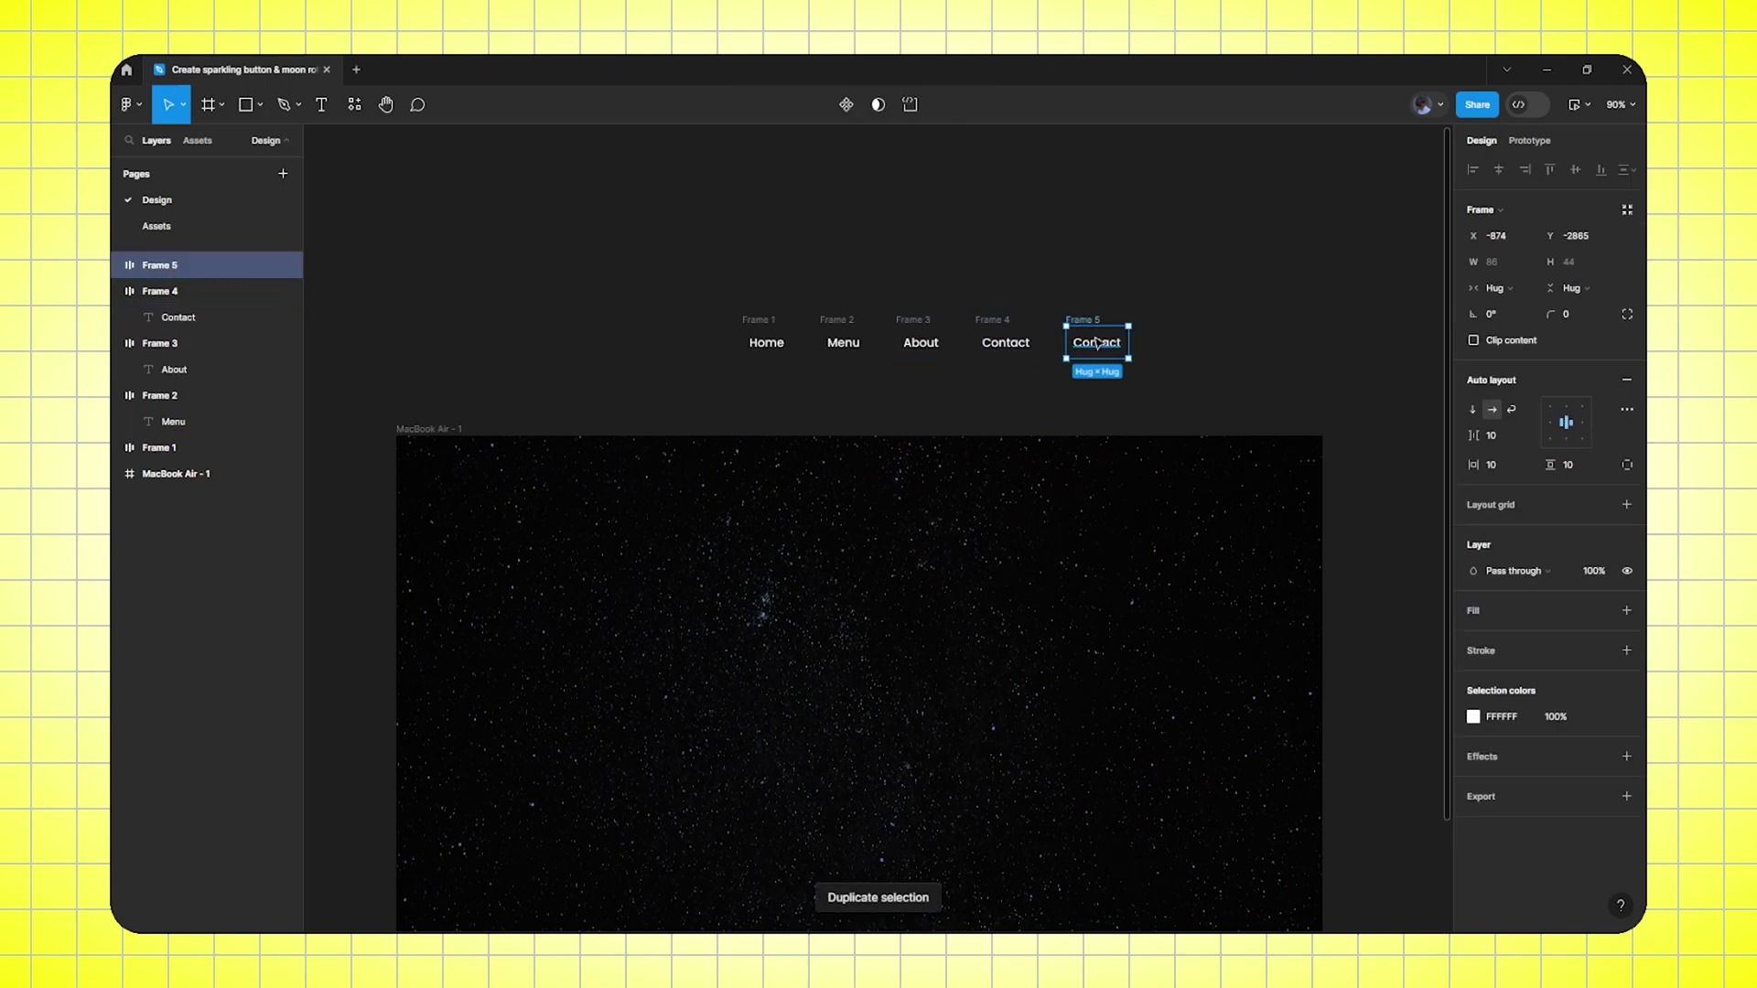
pyautogui.moveTo(1094, 322); pyautogui.dragTo(1191, 325)
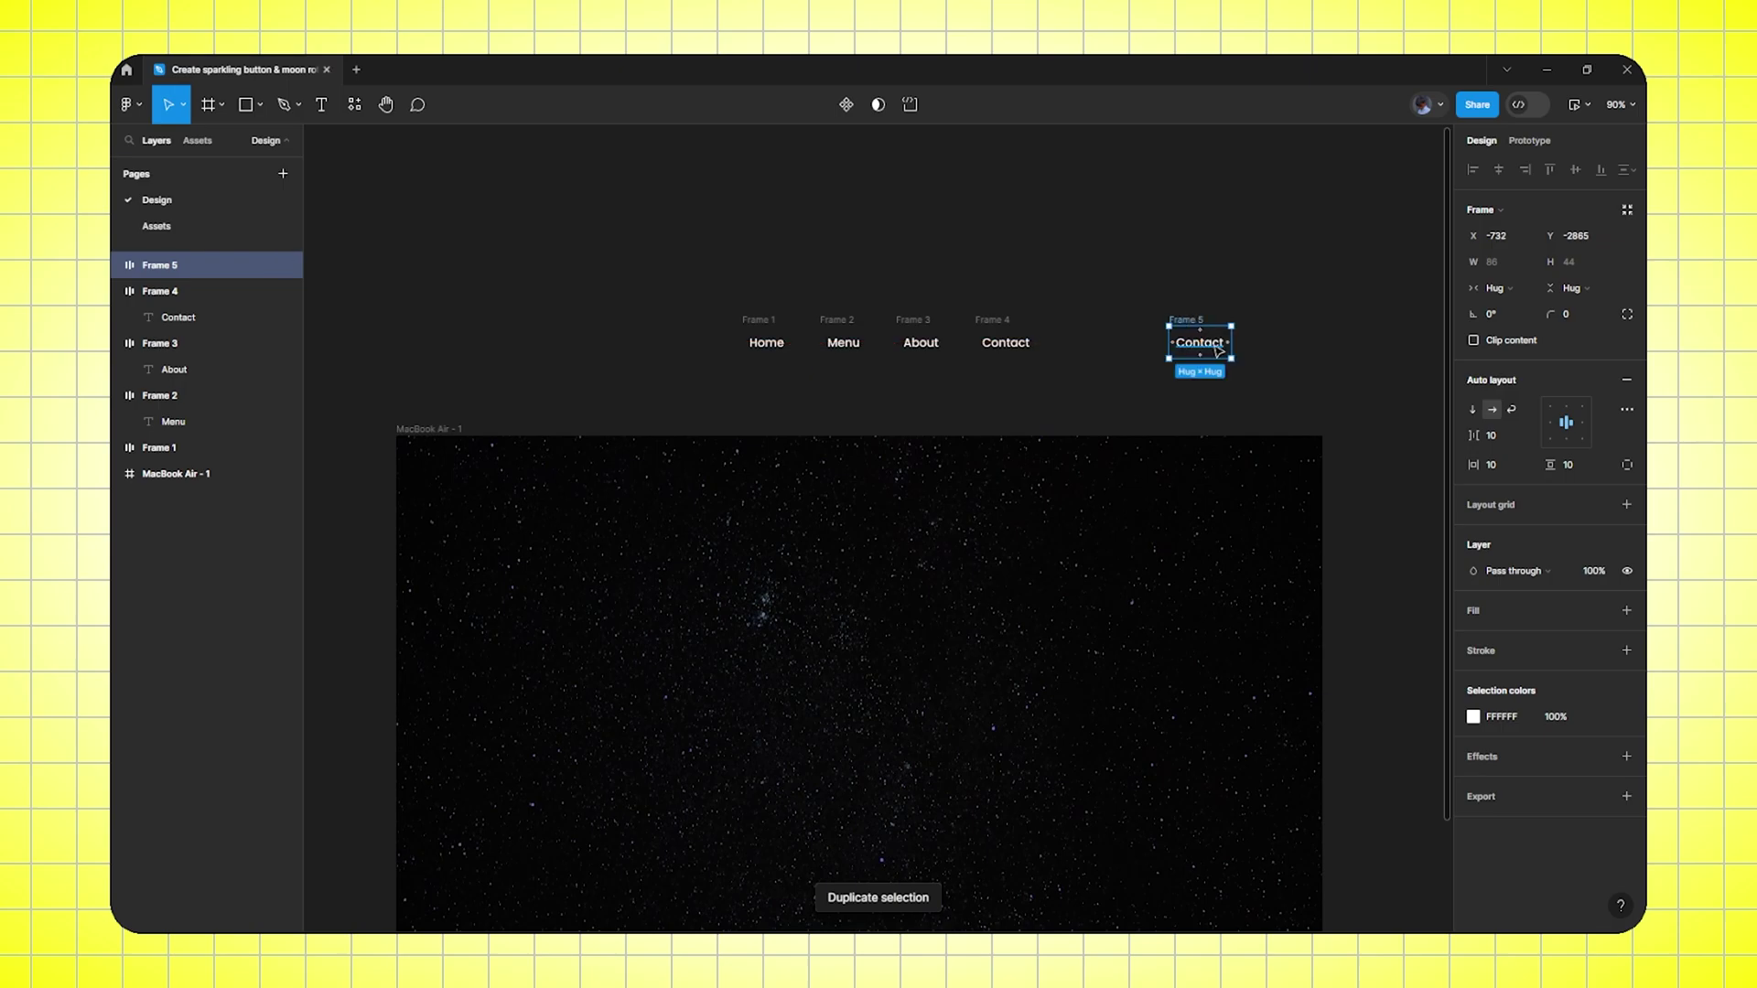
pyautogui.doubleClick(1199, 343)
pyautogui.doubleClick(1202, 344)
pyautogui.write('Login')
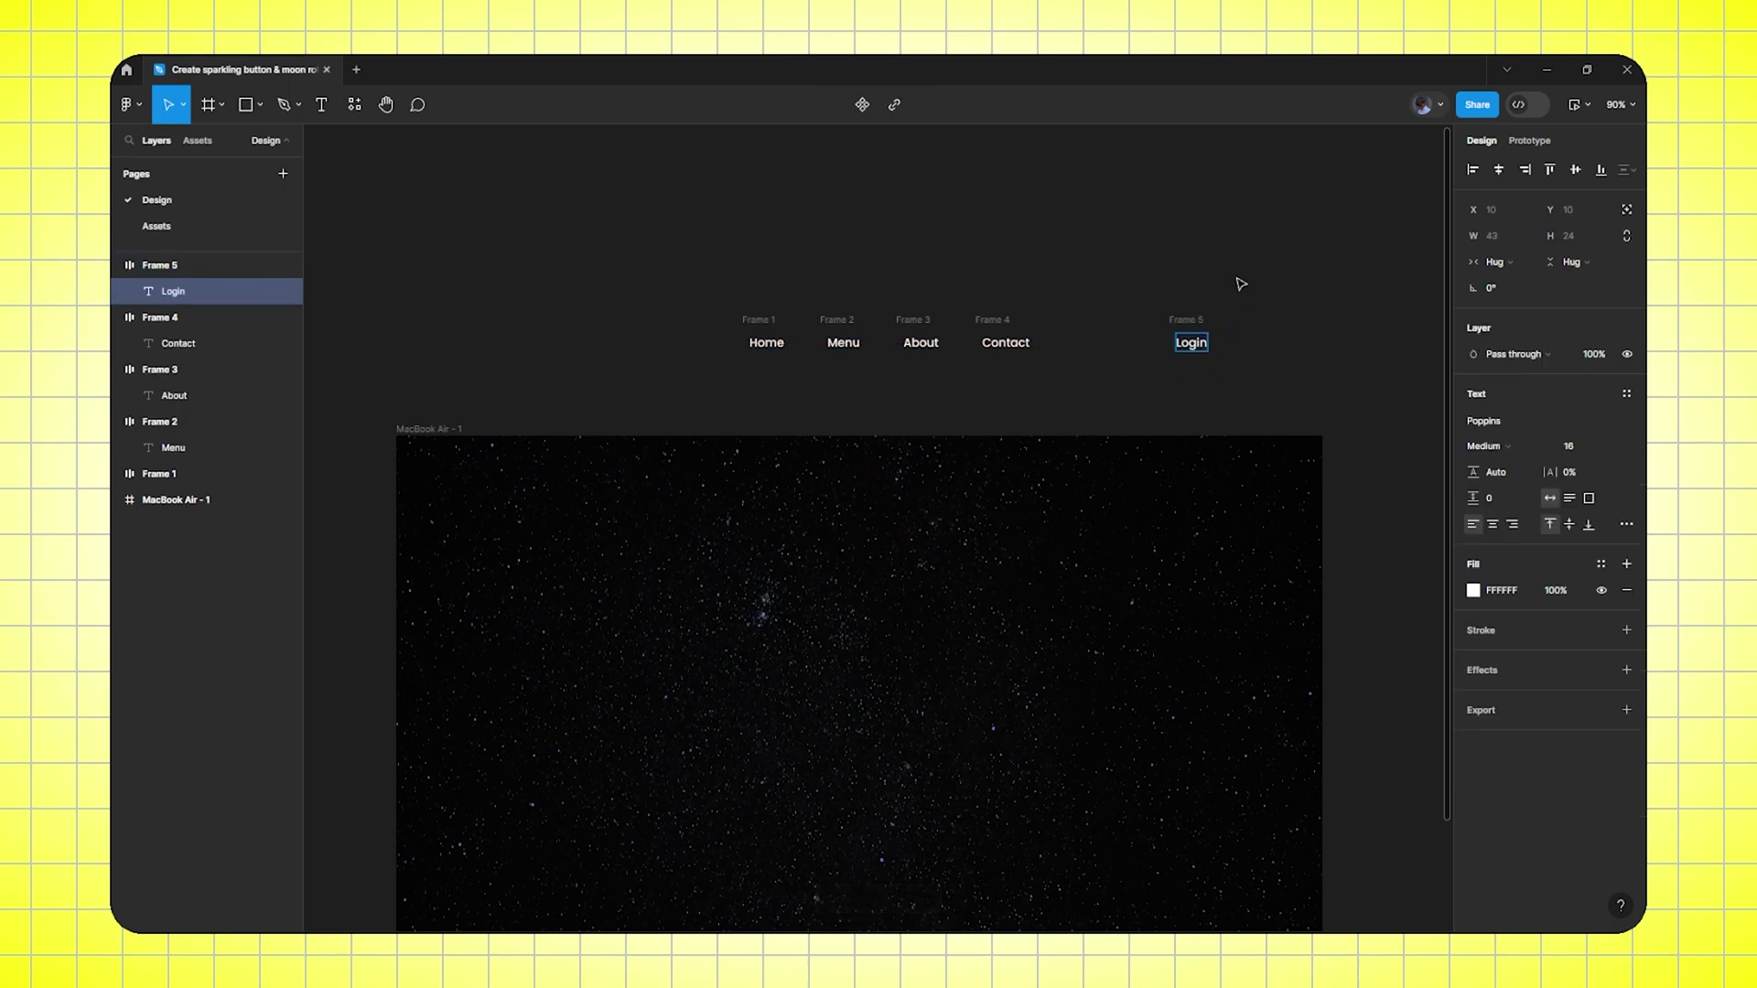
pyautogui.press('Escape')
pyautogui.press('Escape')
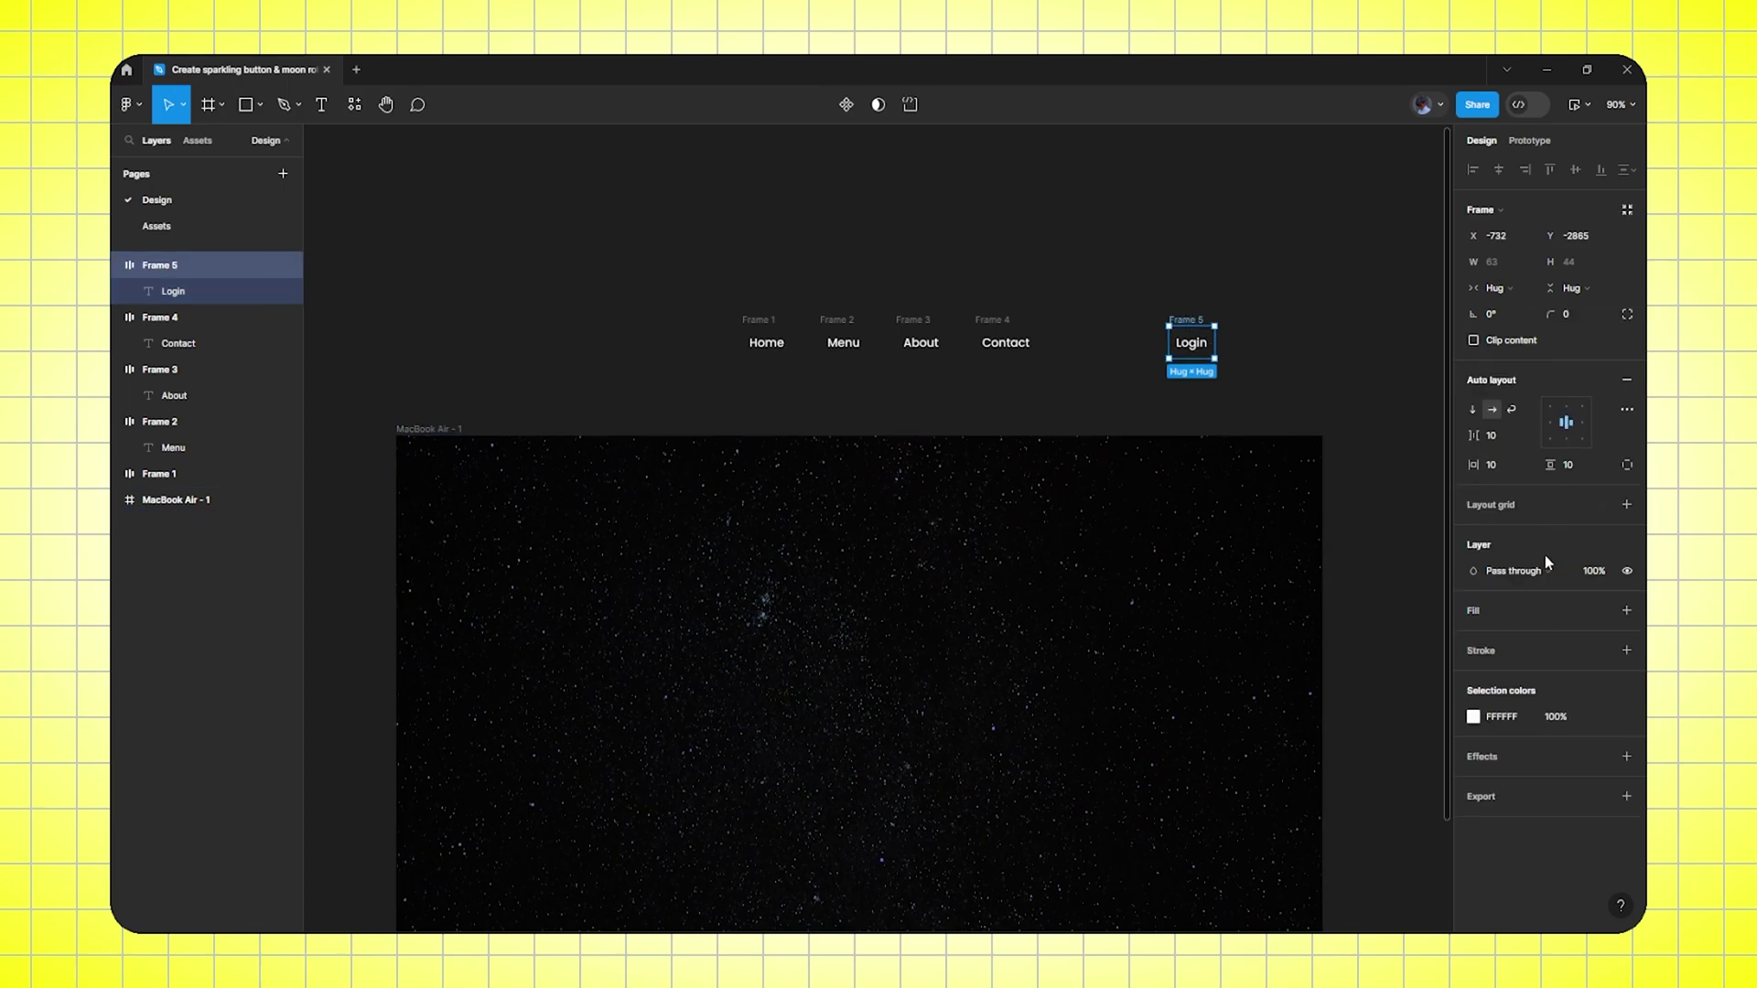
# Give the Login frame a white (FFFFFF) inside stroke of 1.5 and a corner radius of 8
pyautogui.click(1626, 651)
pyautogui.click(1473, 677)
pyautogui.moveTo(1294, 564); pyautogui.dragTo(1140, 452)
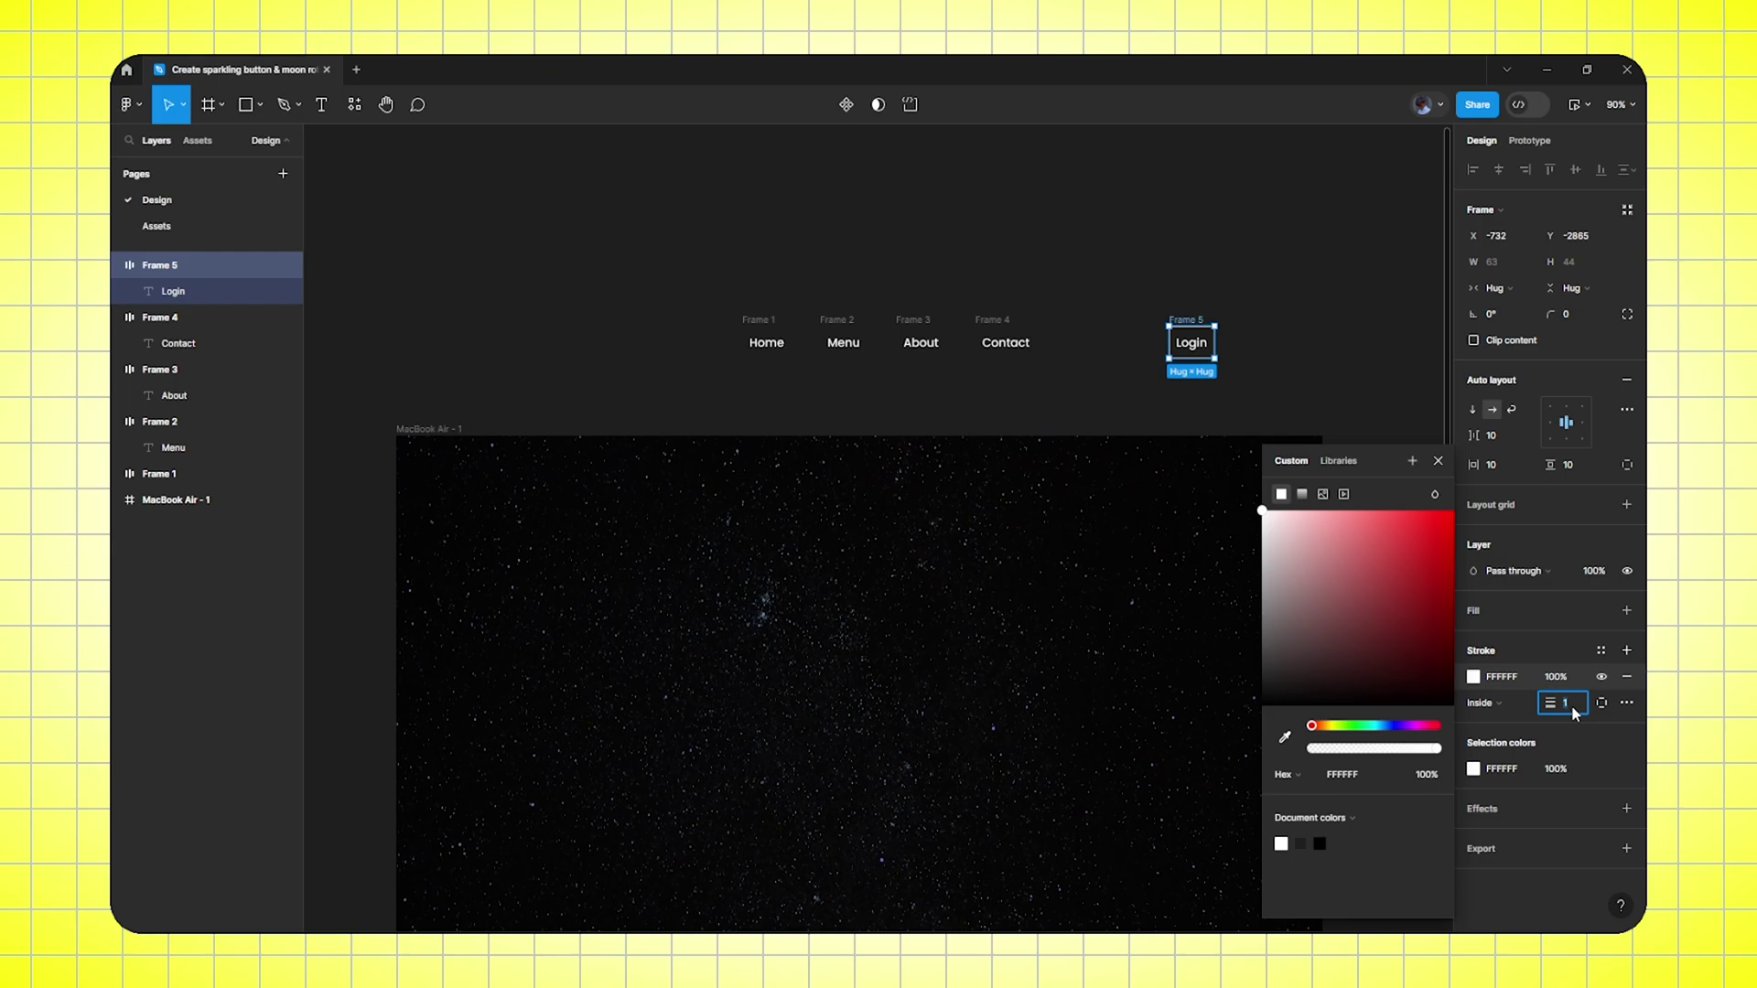
pyautogui.press('Return')
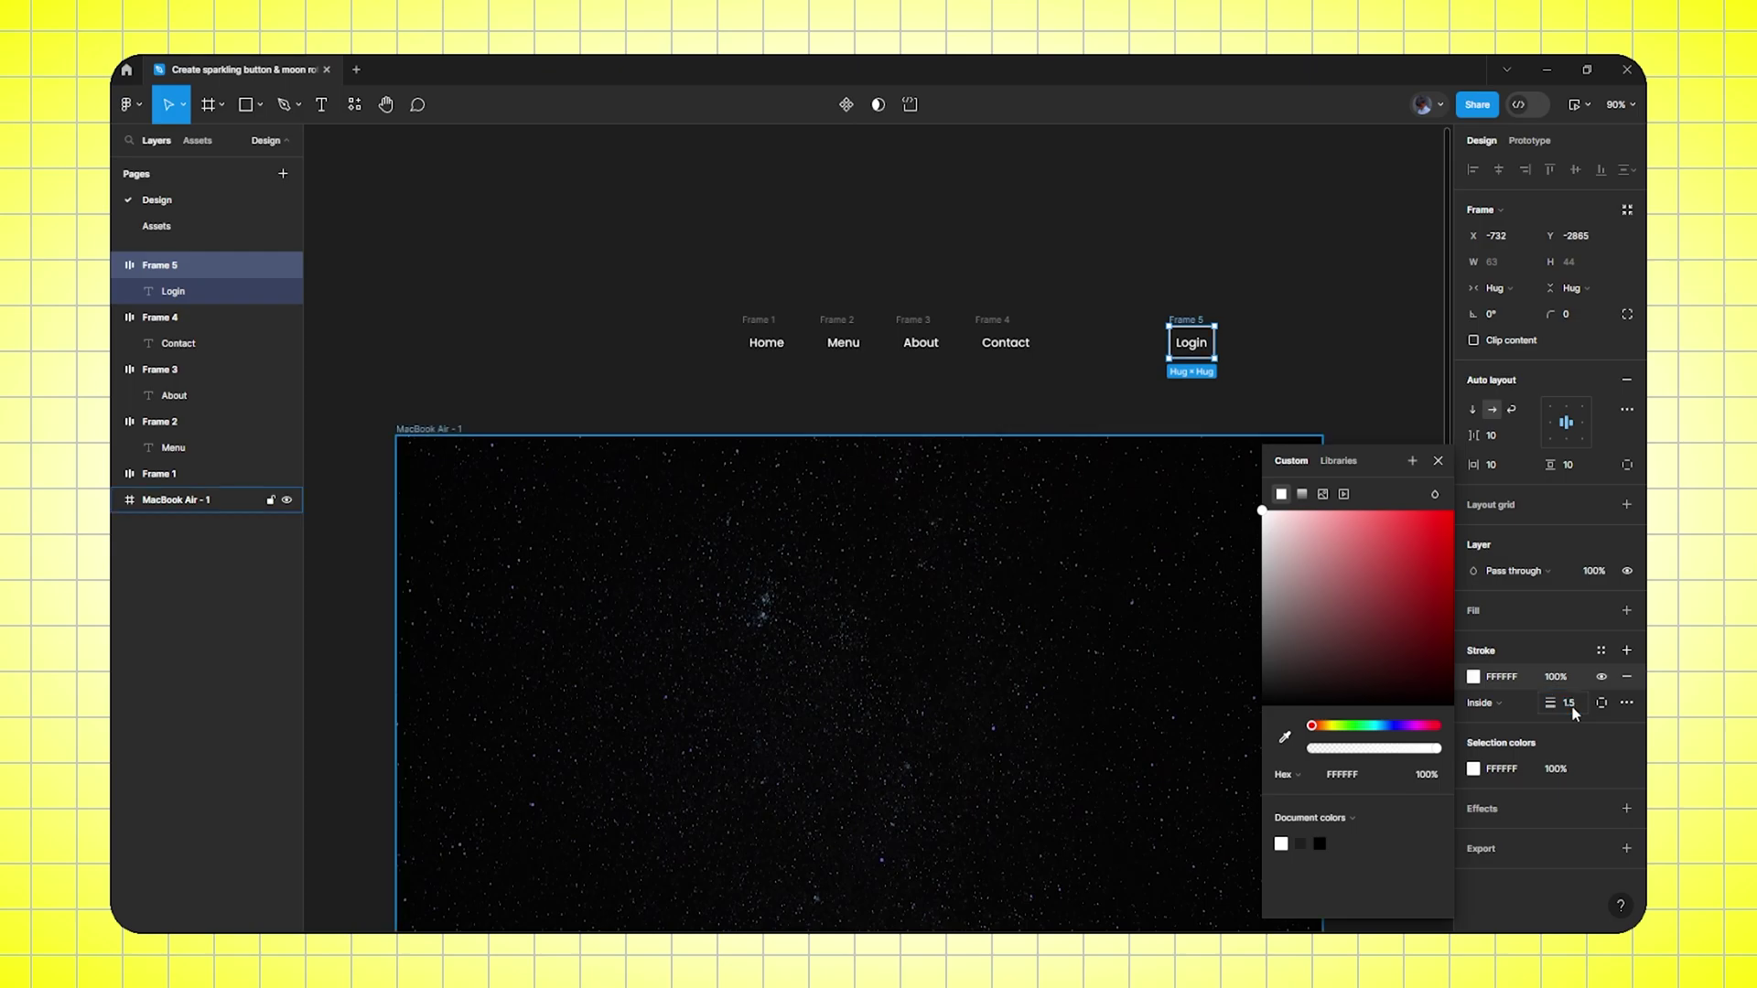
pyautogui.click(1583, 318)
pyautogui.write('8')
pyautogui.press('Return')
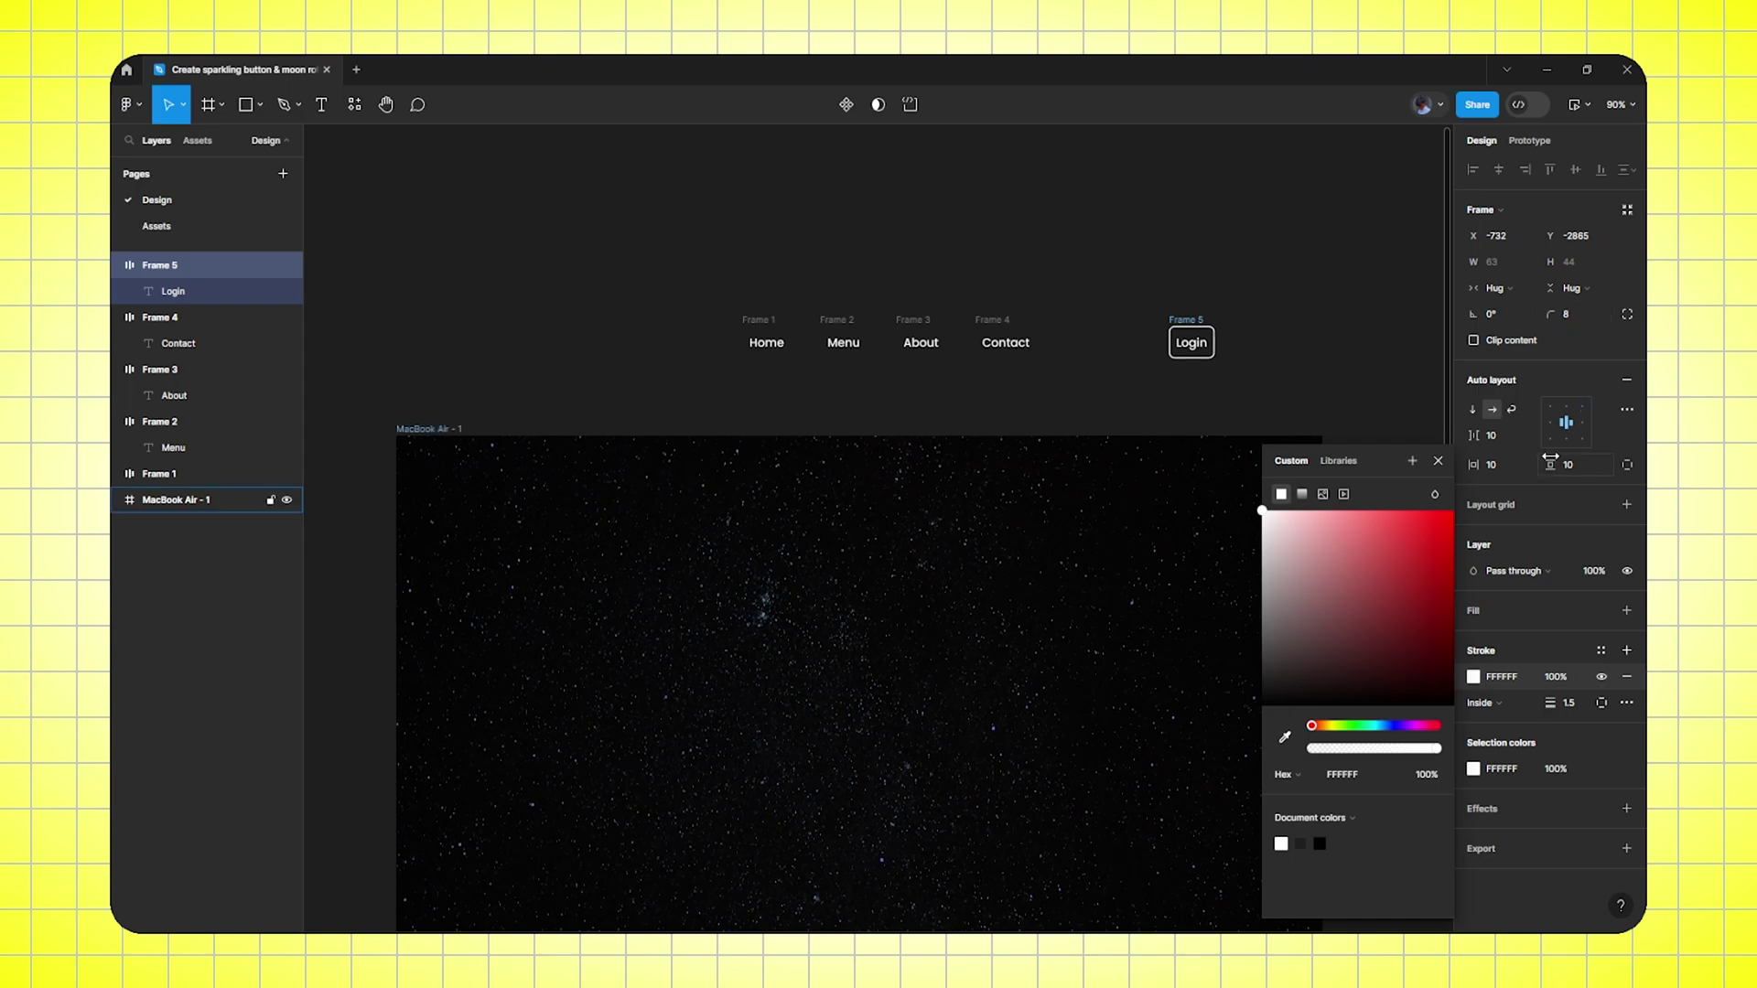
# Set the Login button's auto layout padding to 24 horizontally and 8 vertically
pyautogui.click(1501, 468)
pyautogui.write('24')
pyautogui.click(1575, 465)
pyautogui.write('8')
pyautogui.press('Return')
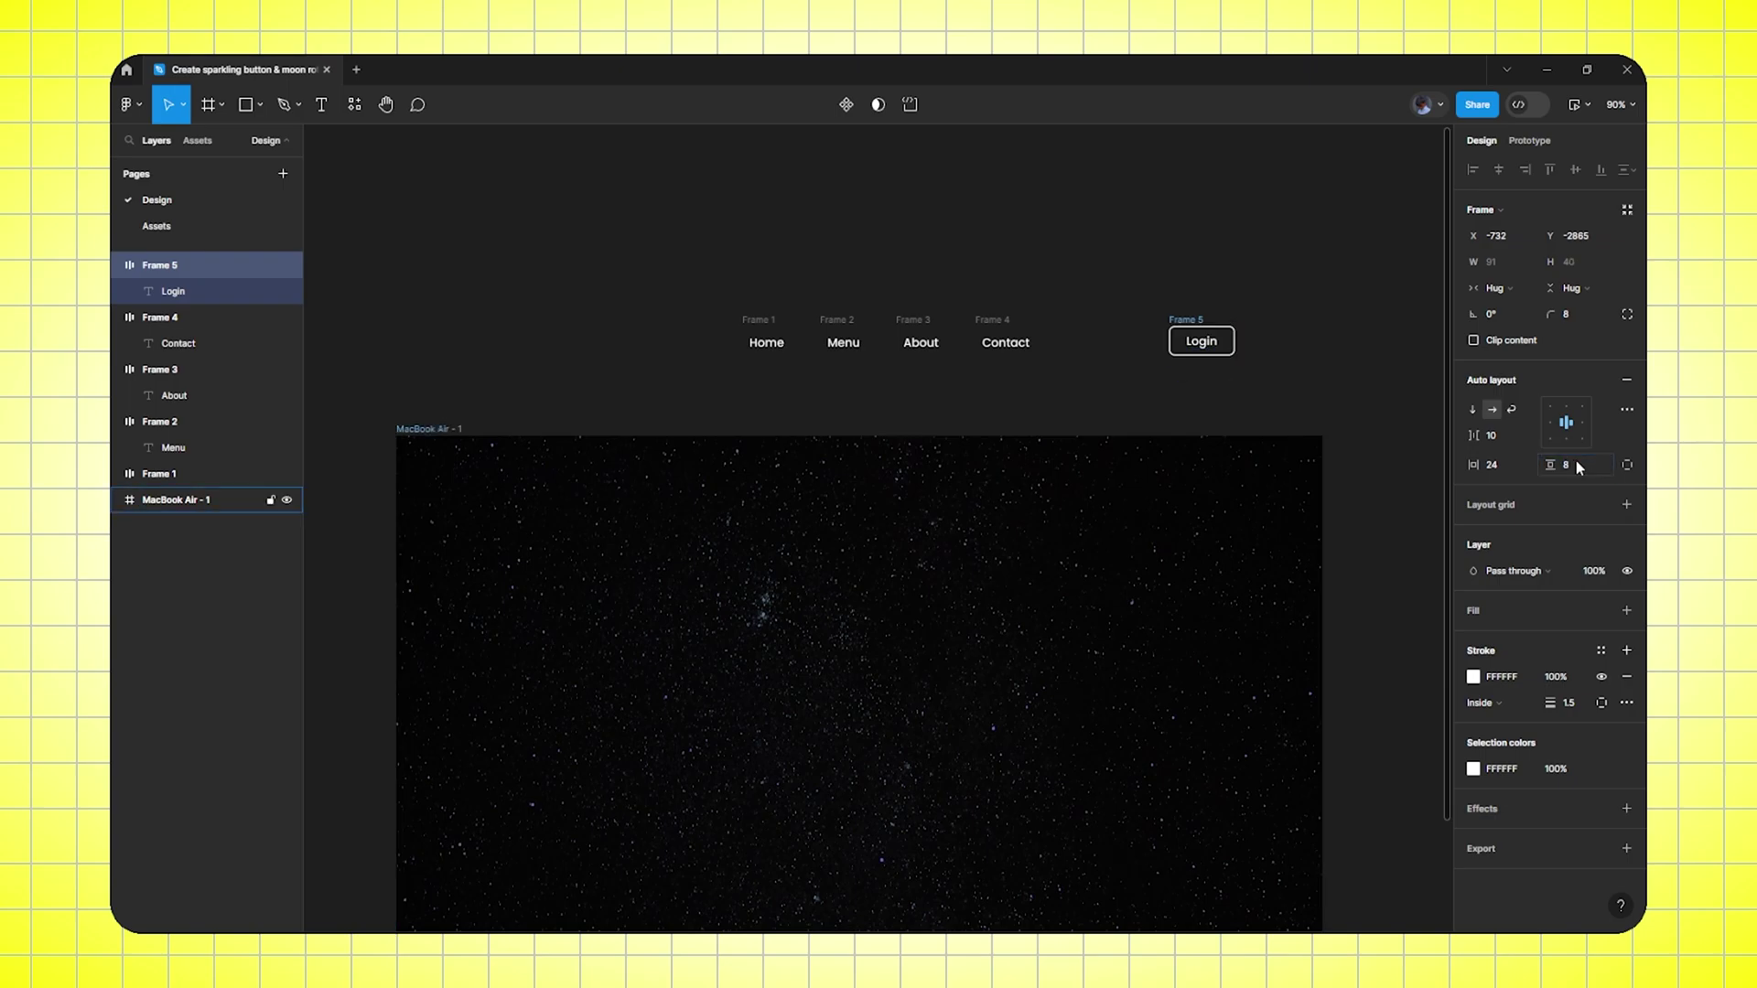
# Group the Home, Menu, About and Contact items in a horizontal auto layout with a gap of 24
pyautogui.click(1025, 364)
pyautogui.moveTo(601, 250); pyautogui.dragTo(1083, 375)
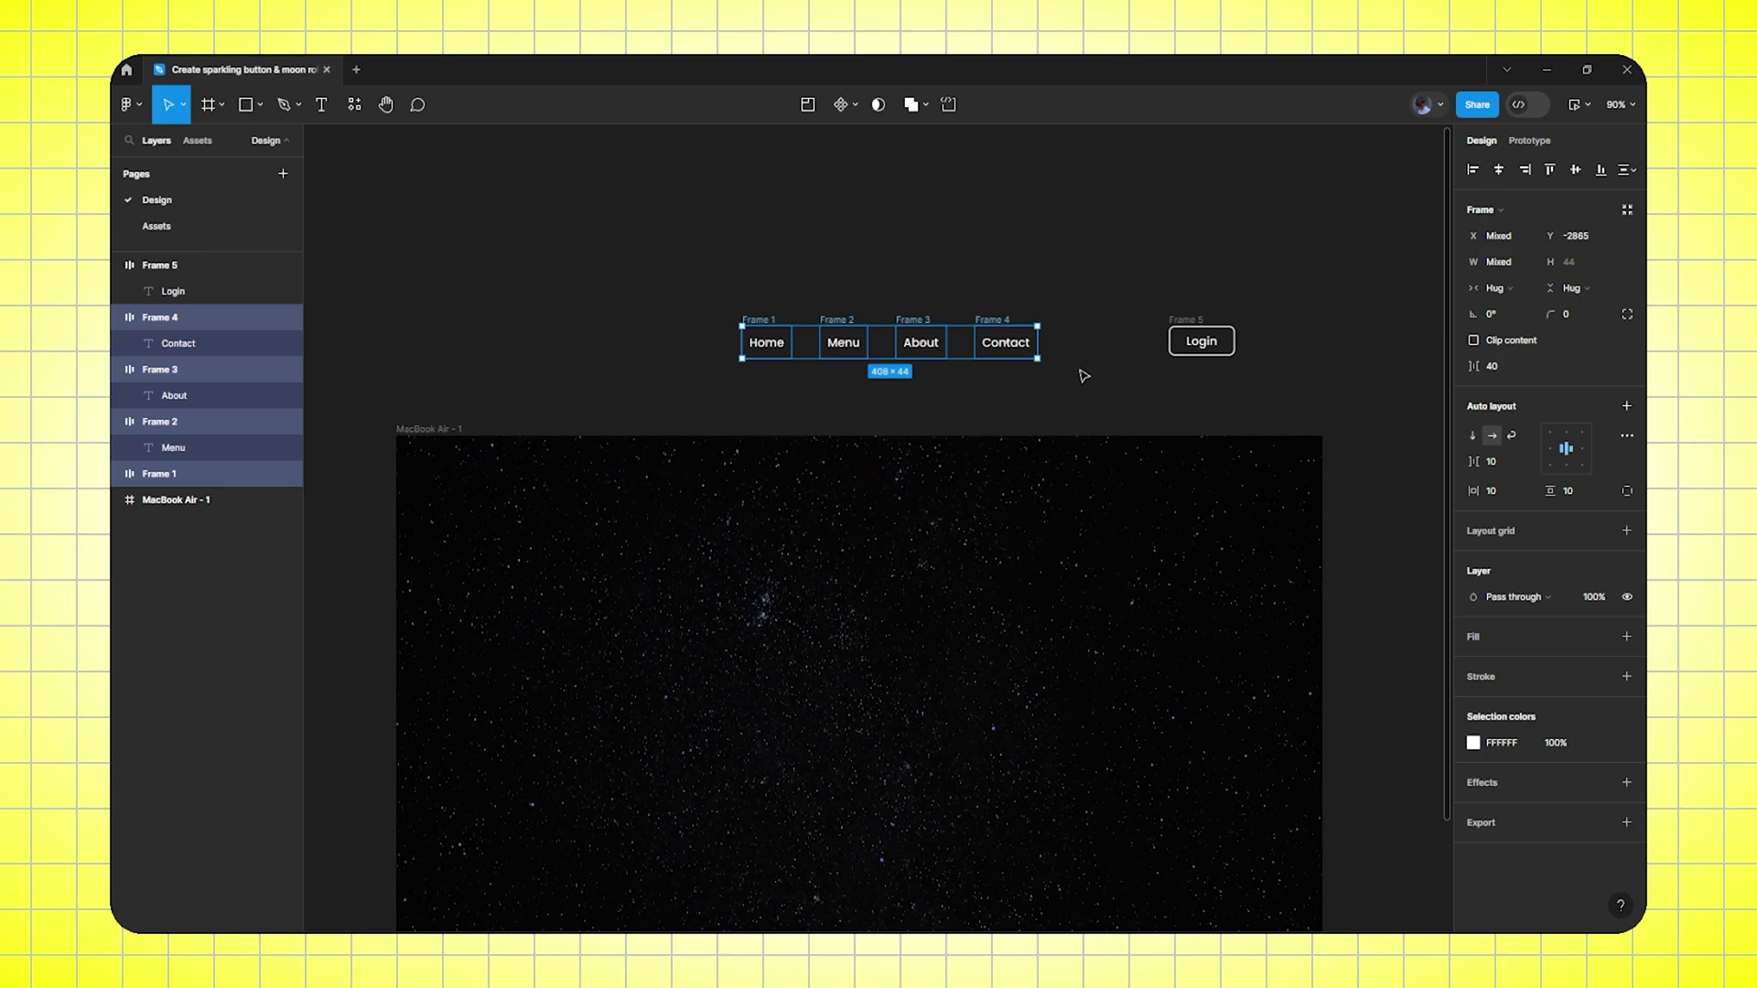
pyautogui.hotkey('shift', 'a')
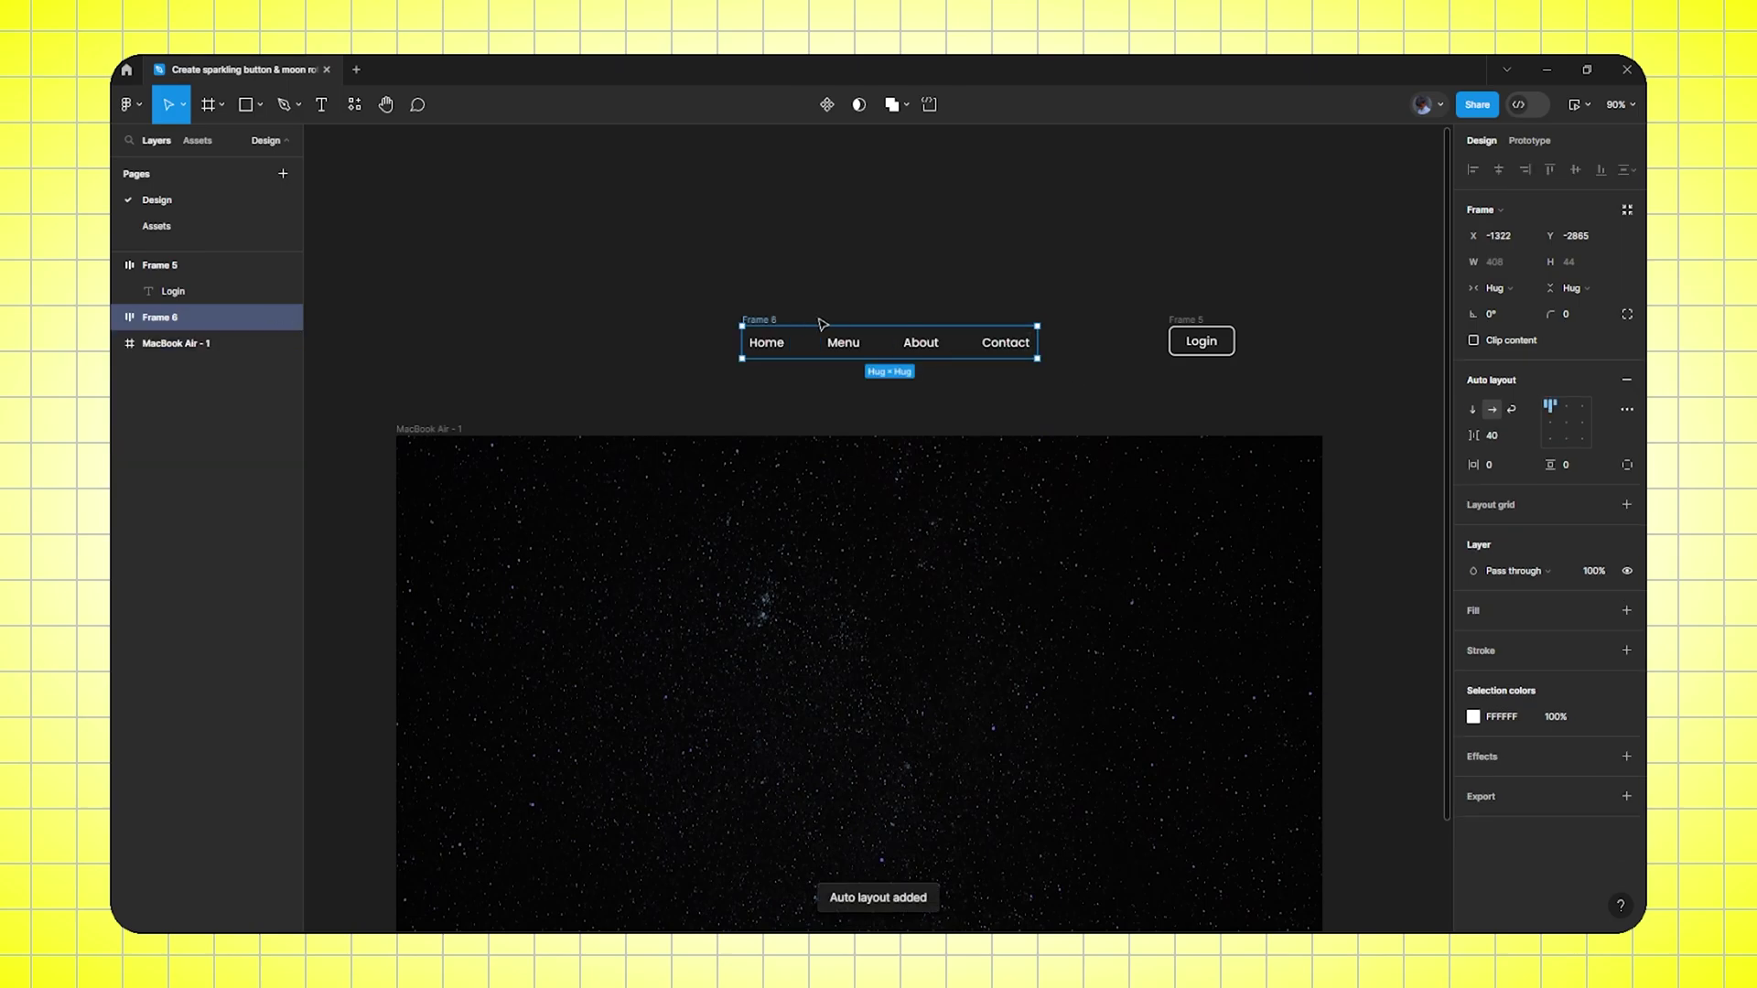
pyautogui.click(1503, 437)
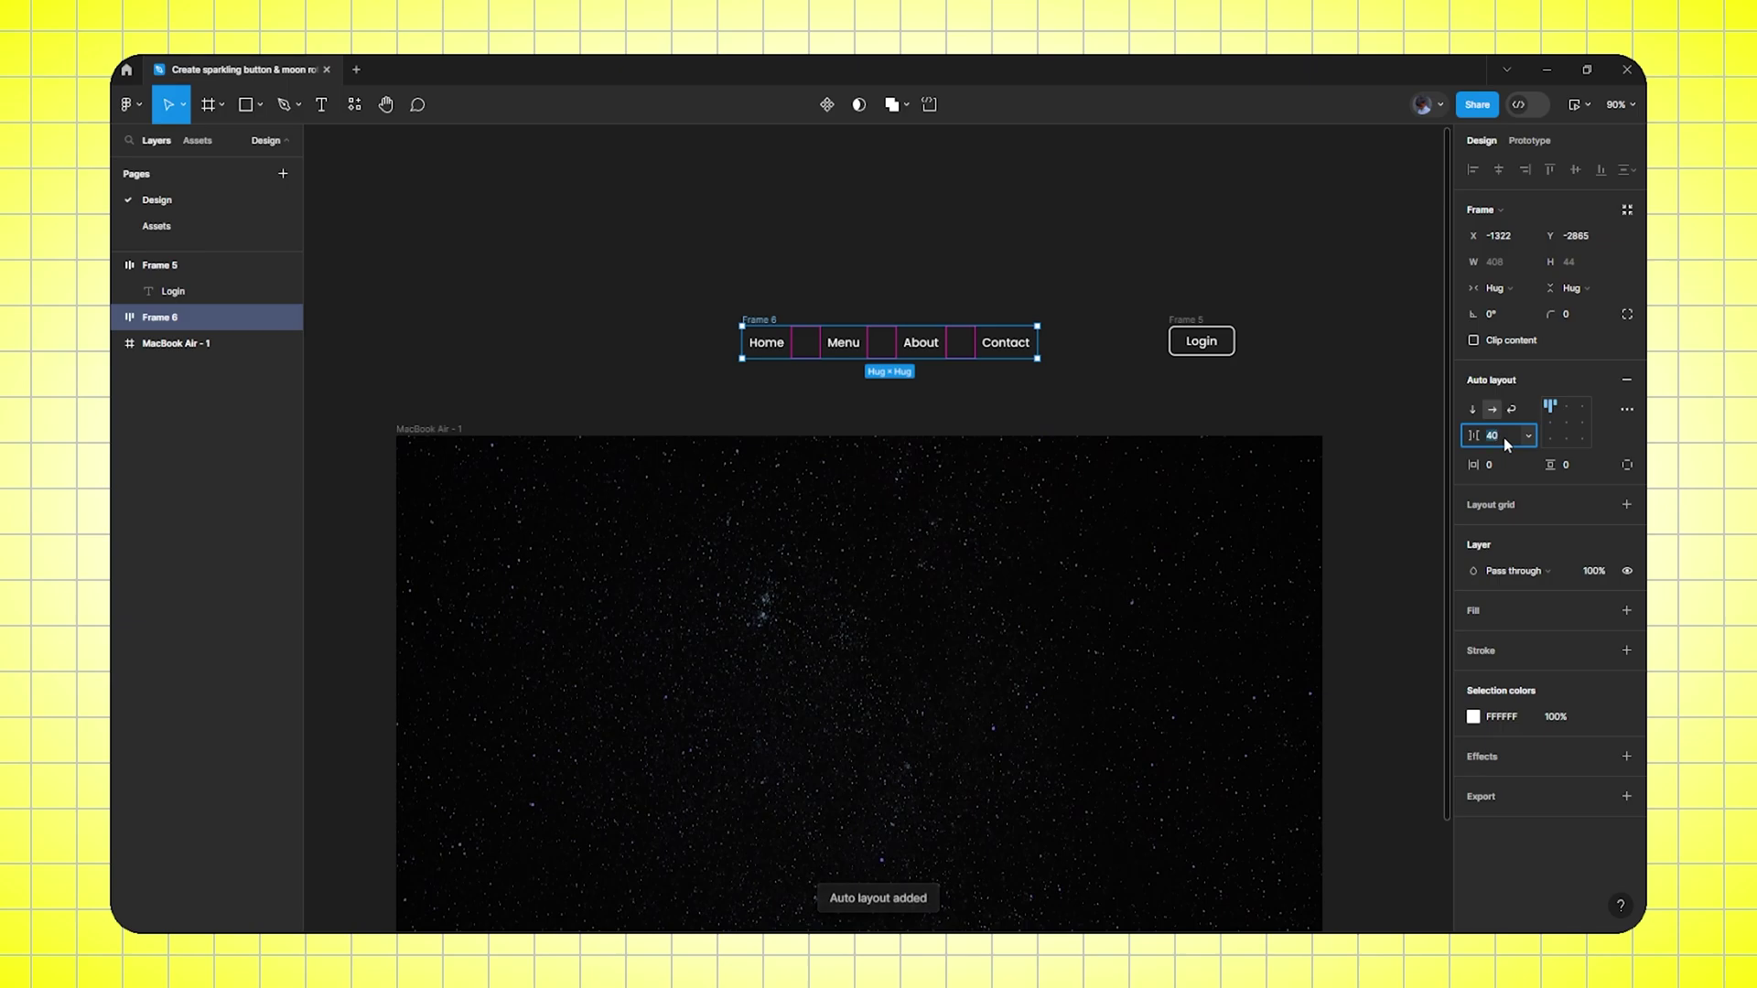
pyautogui.press('Return')
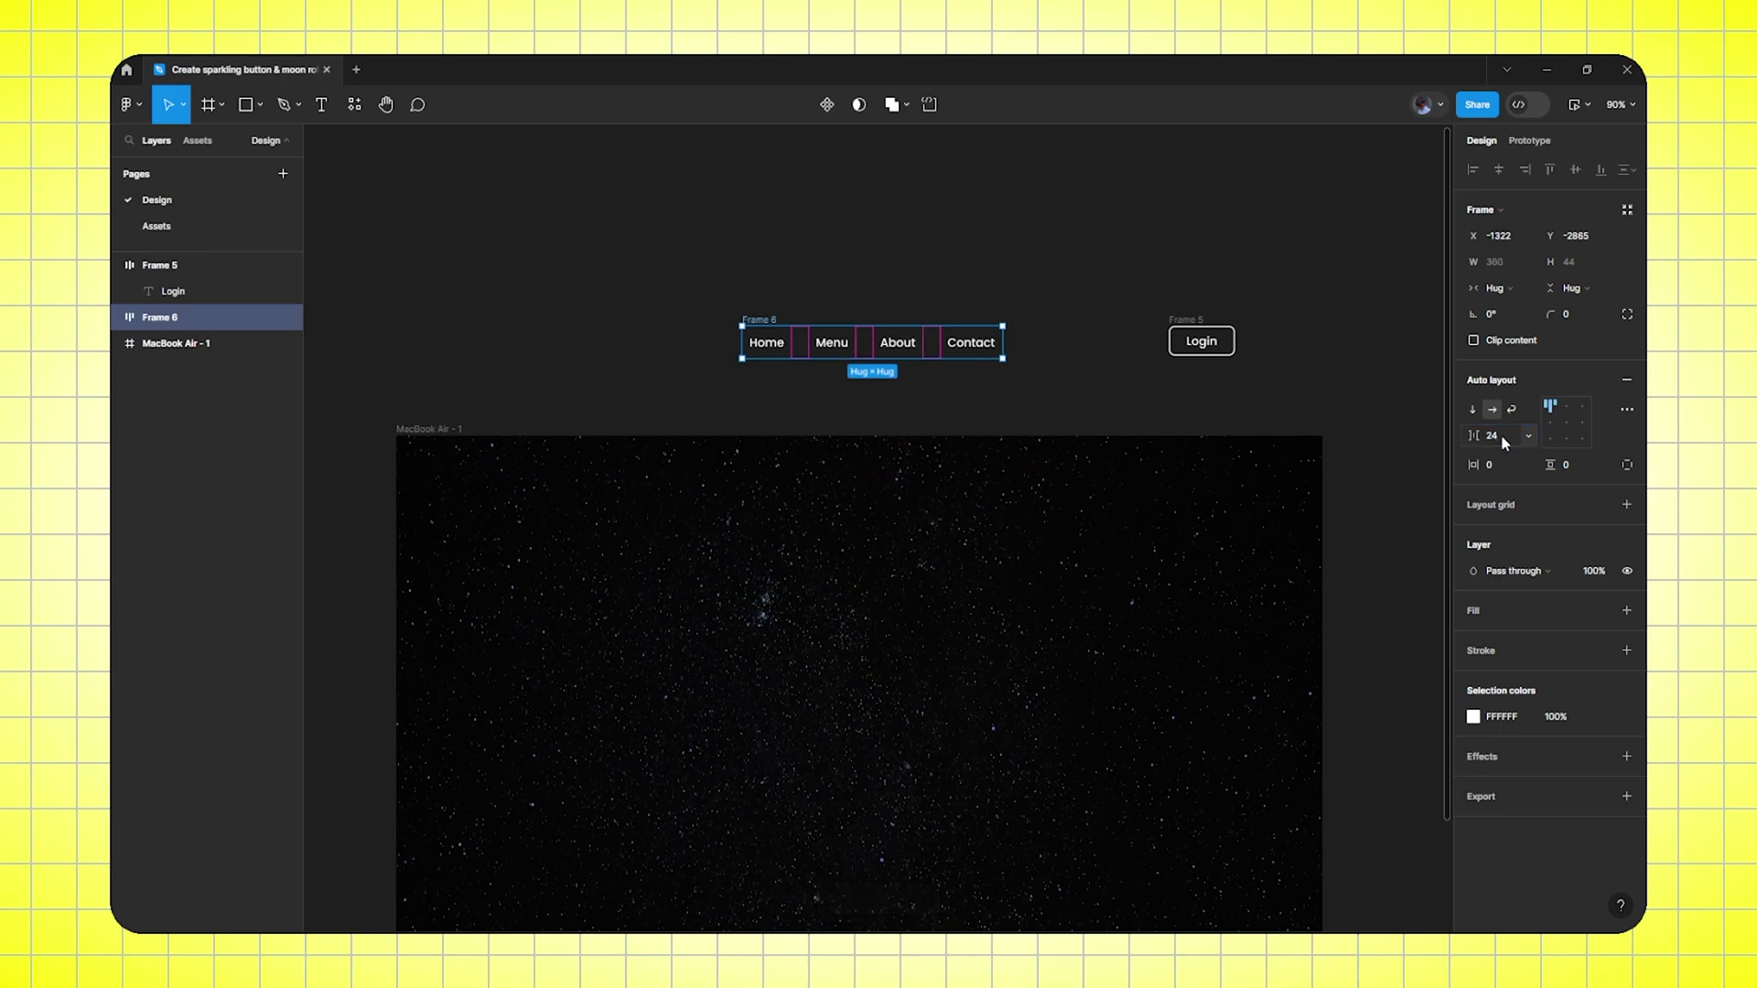
# Align the nav links group and the Login button on their vertical centers
pyautogui.click(782, 404)
pyautogui.moveTo(607, 266); pyautogui.dragTo(1335, 396)
pyautogui.click(1572, 170)
pyautogui.click(1126, 298)
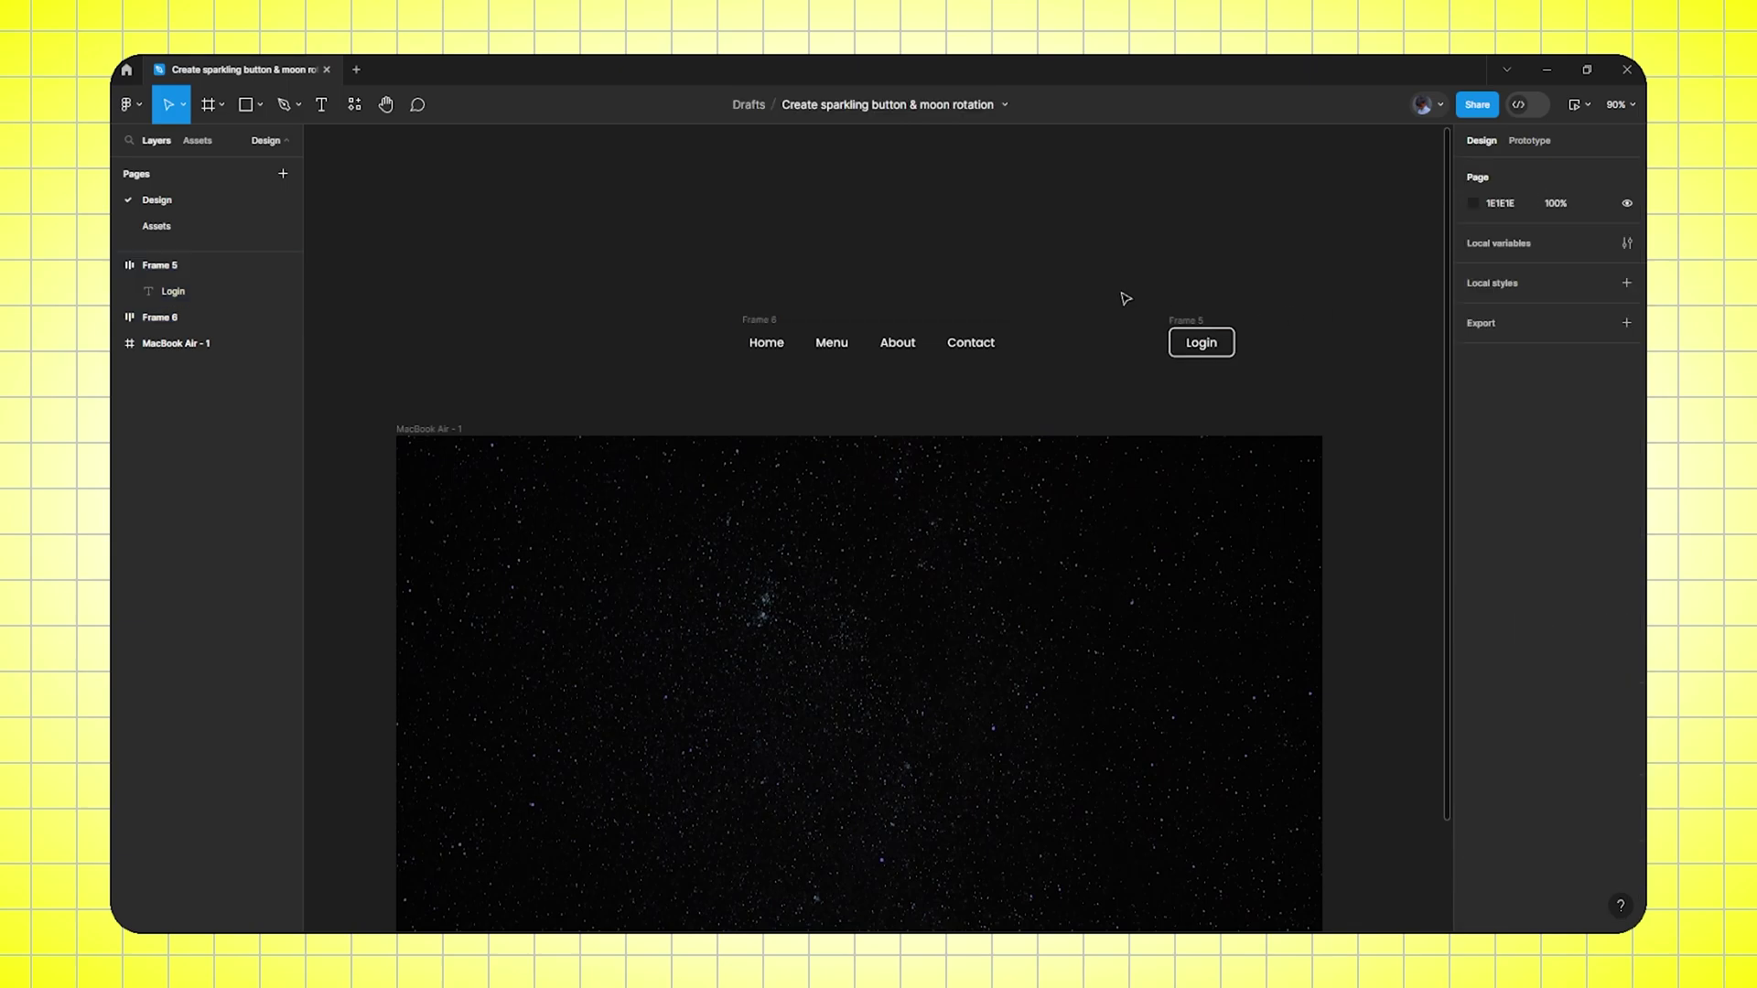
# Import the ri:space-ship-fill rocket icon with the Iconify plugin and close the plugin
pyautogui.rightClick(583, 347)
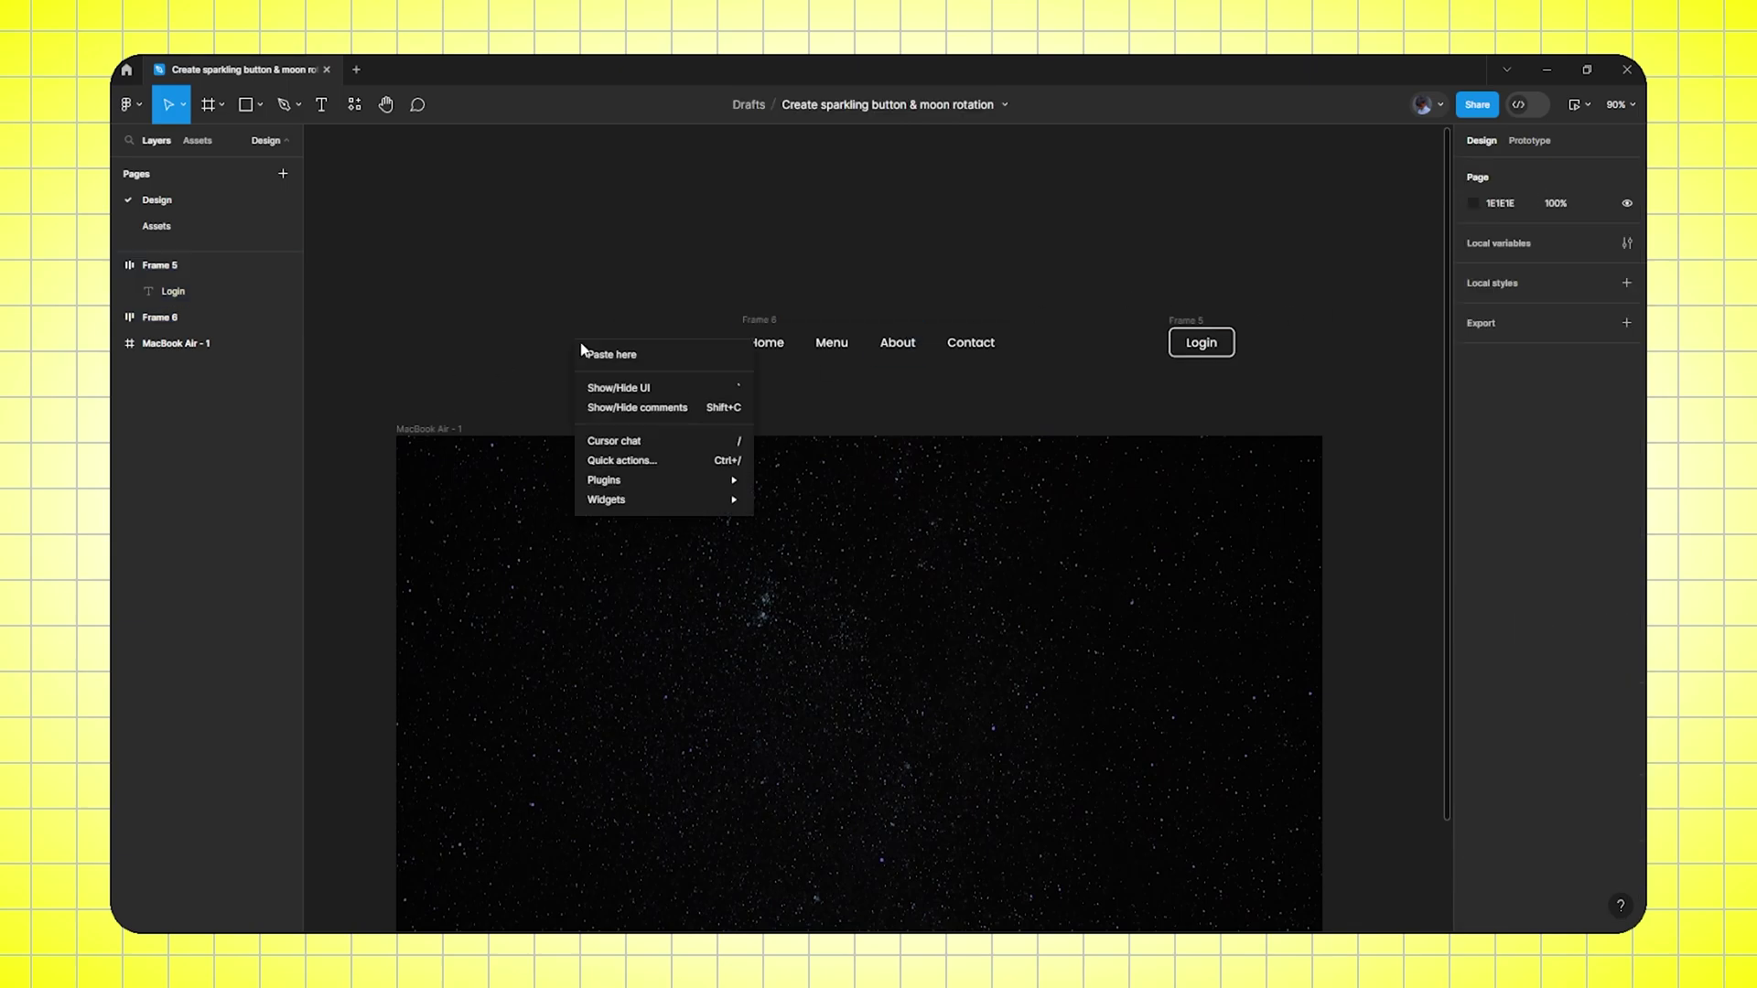
pyautogui.moveTo(674, 477)
pyautogui.click(811, 523)
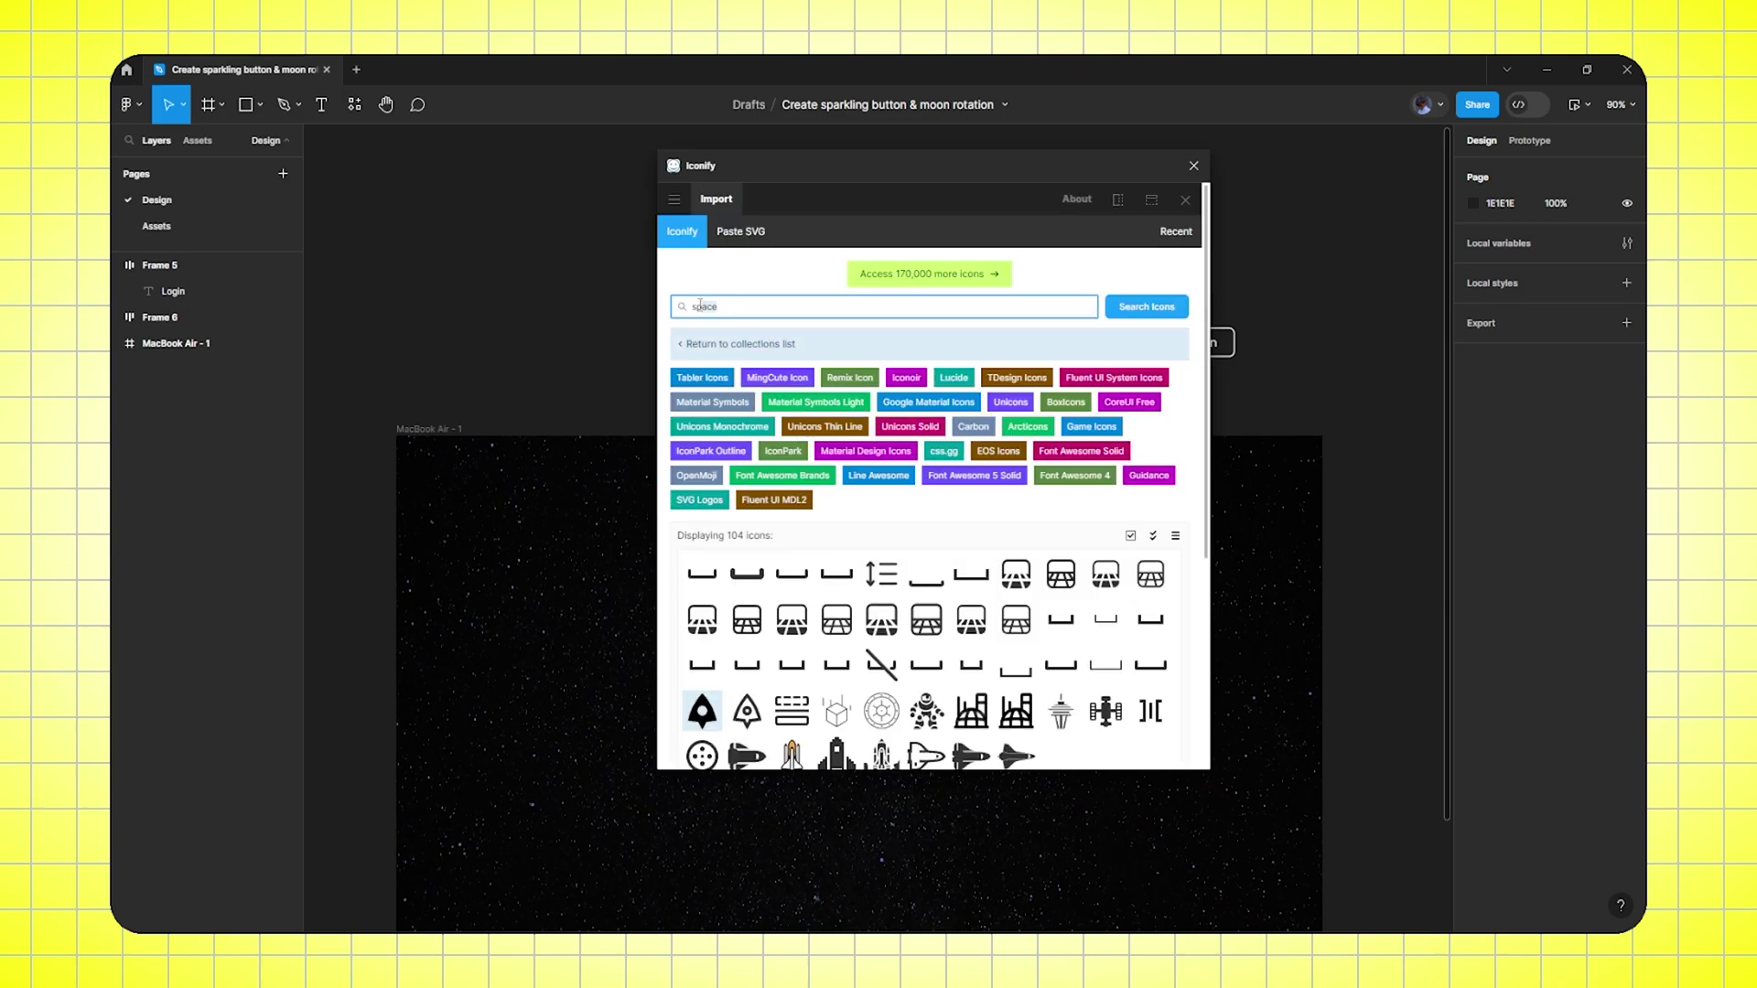
pyautogui.scroll(-4, 723, 366)
pyautogui.click(702, 387)
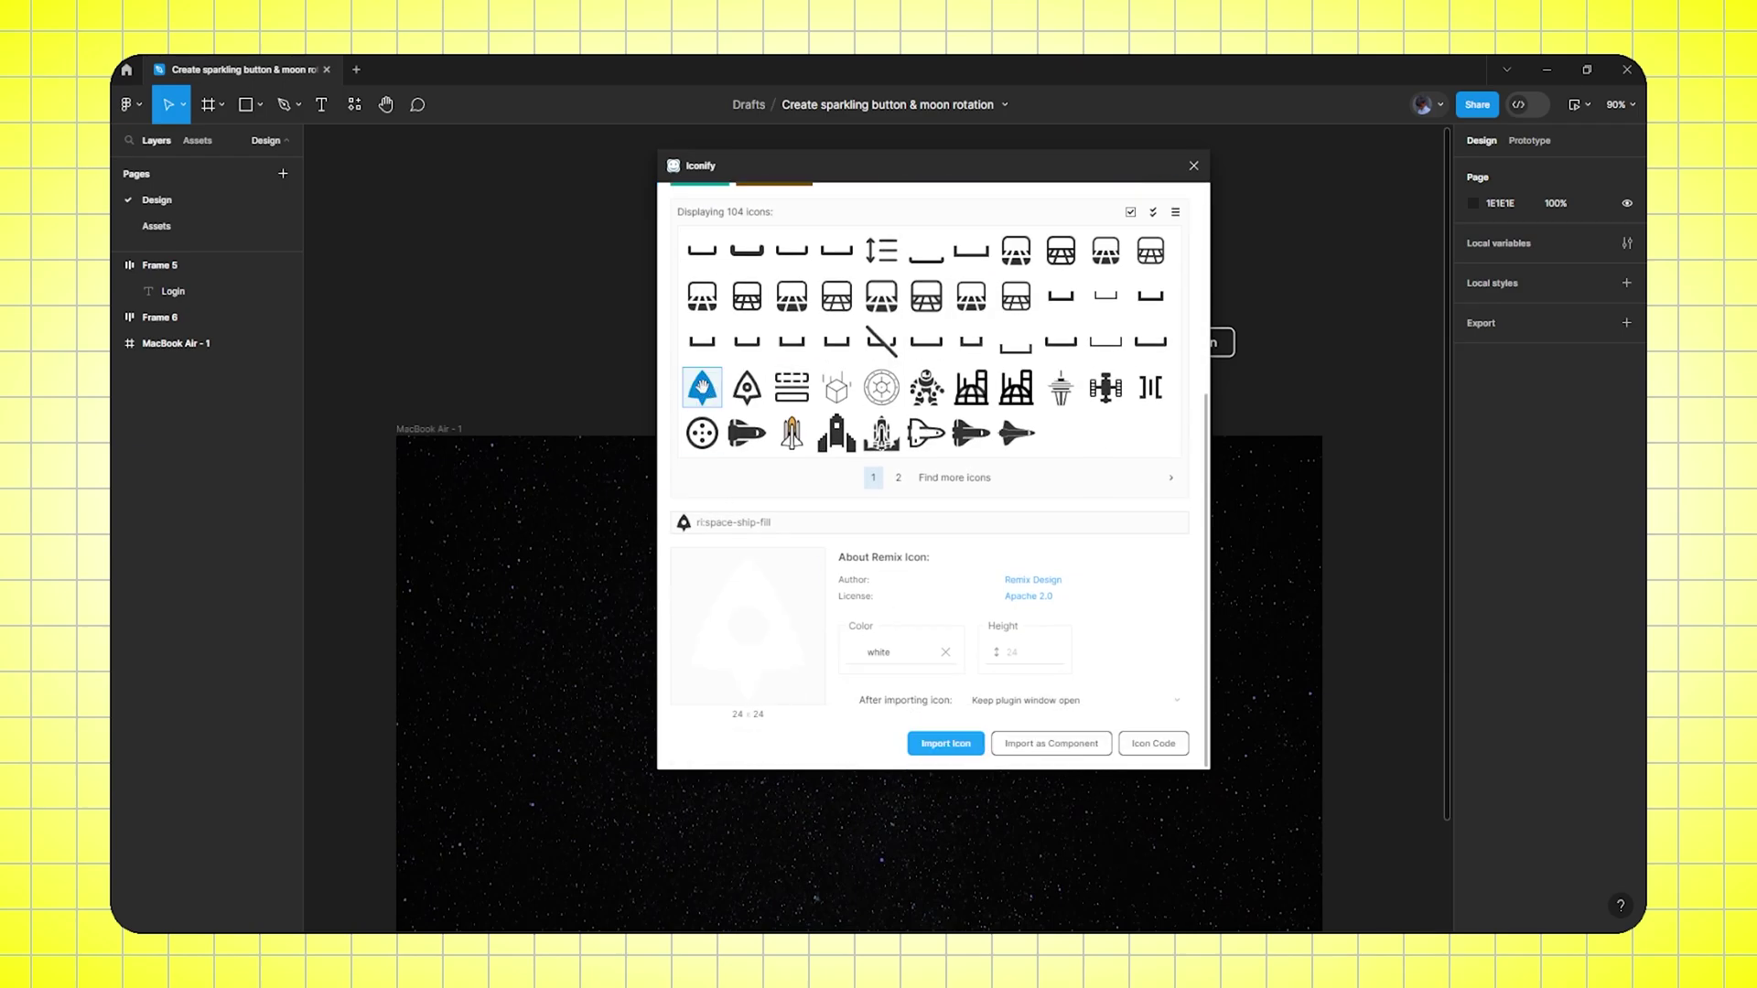
pyautogui.click(945, 743)
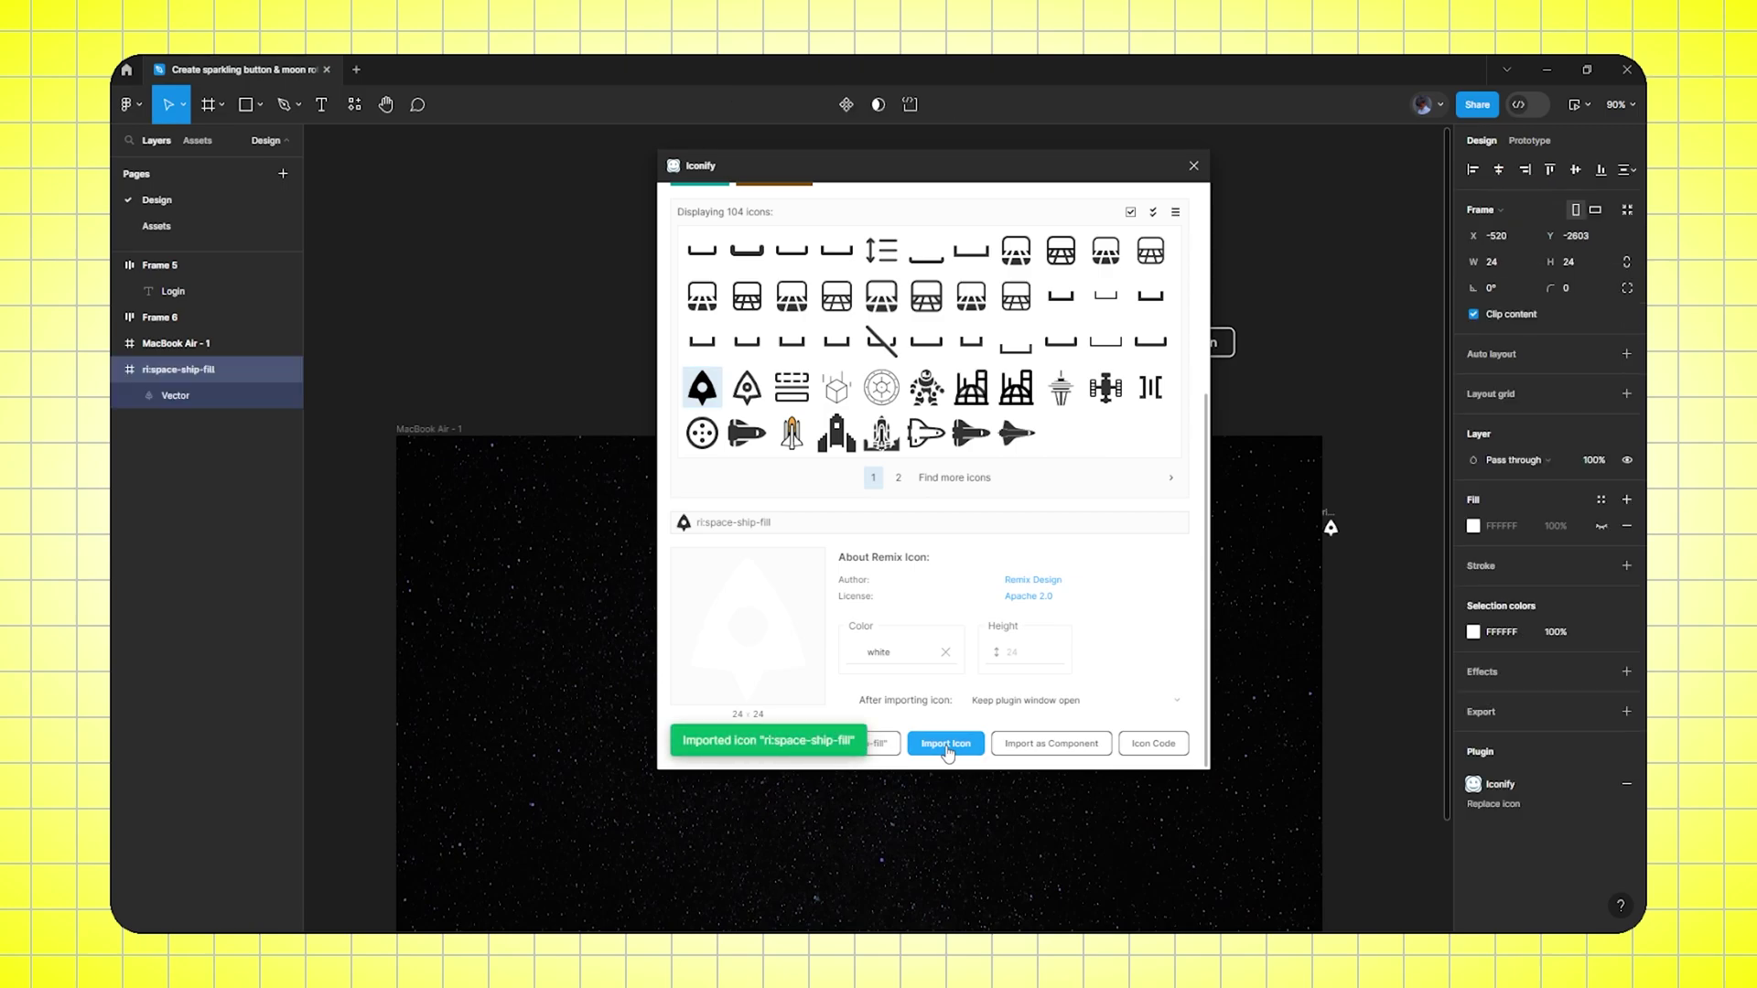
pyautogui.click(1194, 166)
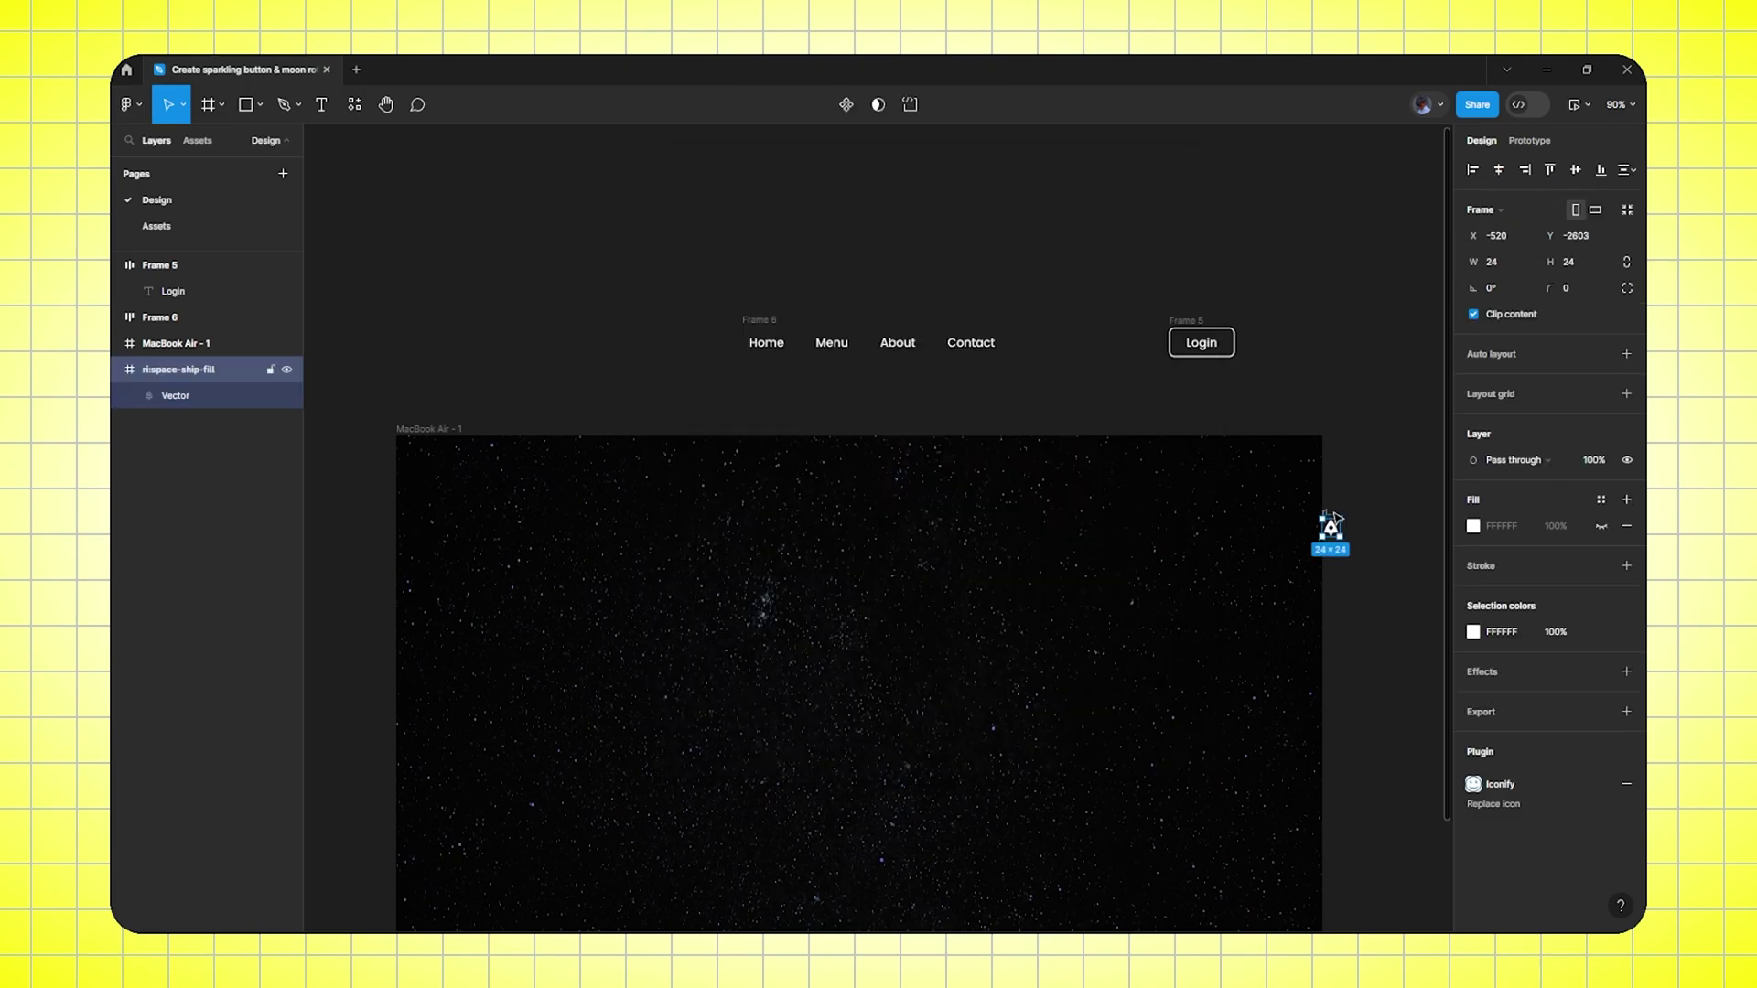
# Move the rocket icon to the left of the nav links and resize it proportionally to 44 × 44
pyautogui.moveTo(1305, 518); pyautogui.dragTo(641, 340)
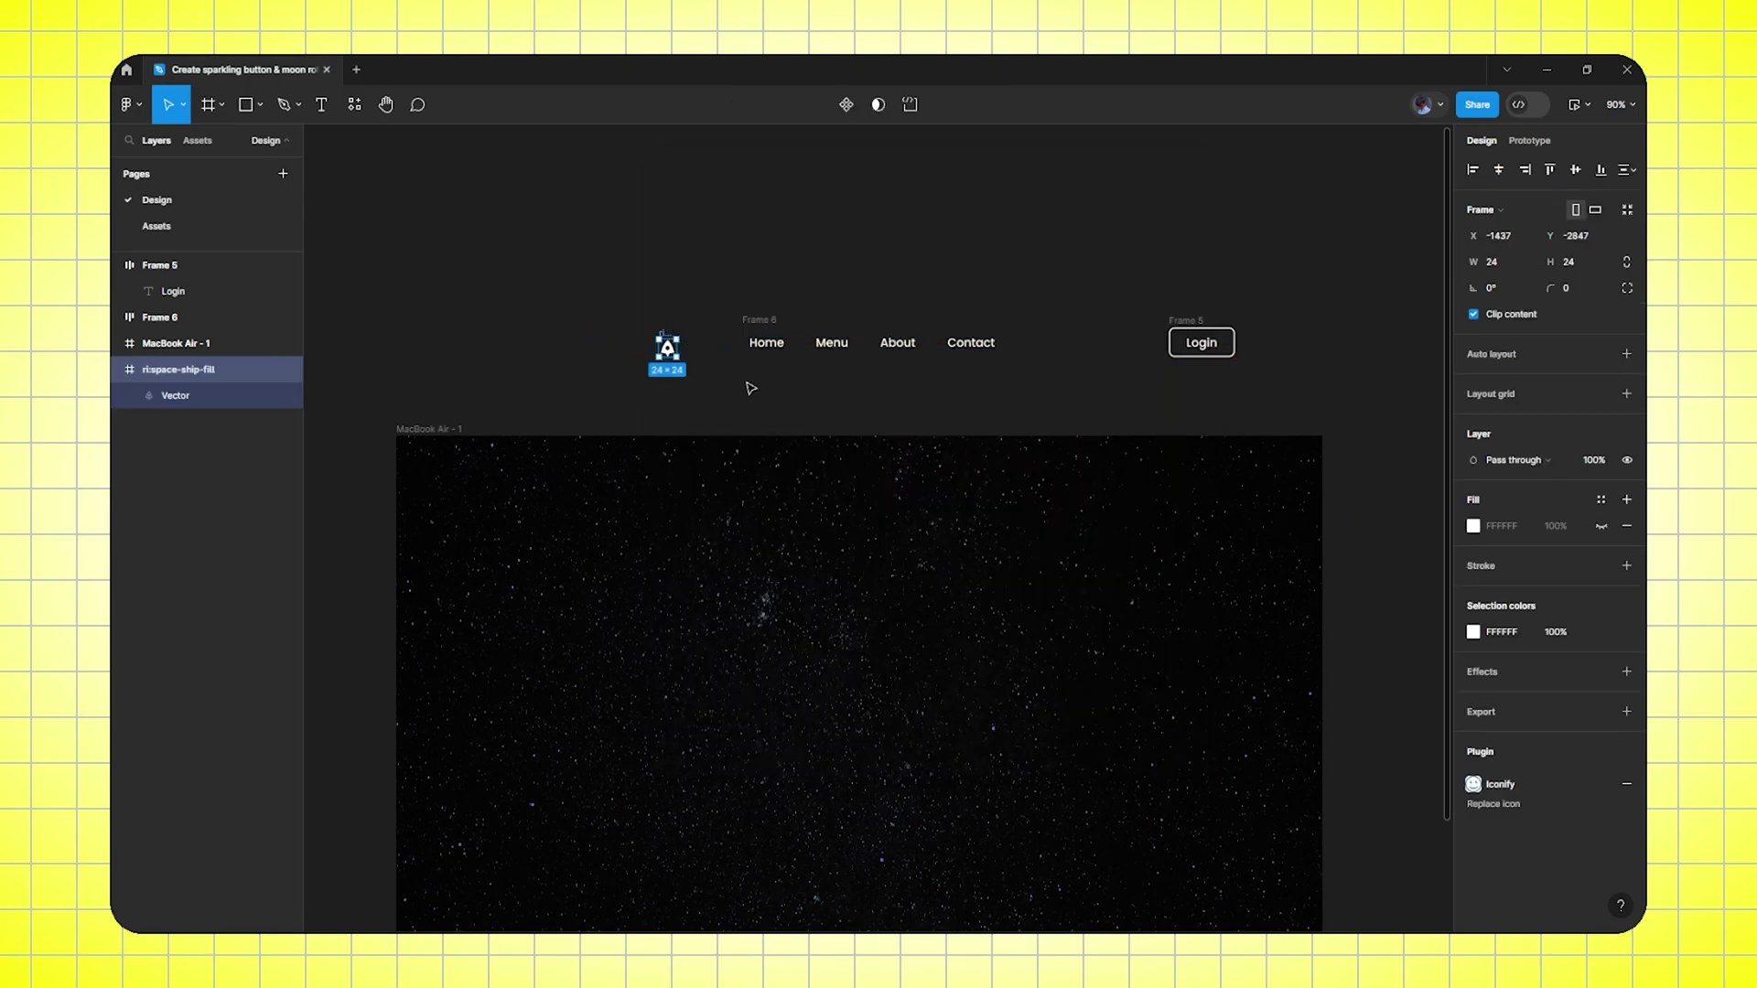
pyautogui.click(1626, 262)
pyautogui.write('44')
pyautogui.press('Return')
# Align the rocket icon, nav links and Login button on their vertical centers, and move the icon further left
pyautogui.moveTo(453, 259); pyautogui.dragTo(1278, 403)
pyautogui.click(1575, 170)
pyautogui.click(796, 263)
pyautogui.click(675, 355)
pyautogui.moveTo(674, 355); pyautogui.dragTo(616, 349)
# Combine the rocket icon, nav links and Login button in a horizontal auto layout with a top padding of 40
pyautogui.moveTo(441, 248); pyautogui.dragTo(1376, 397)
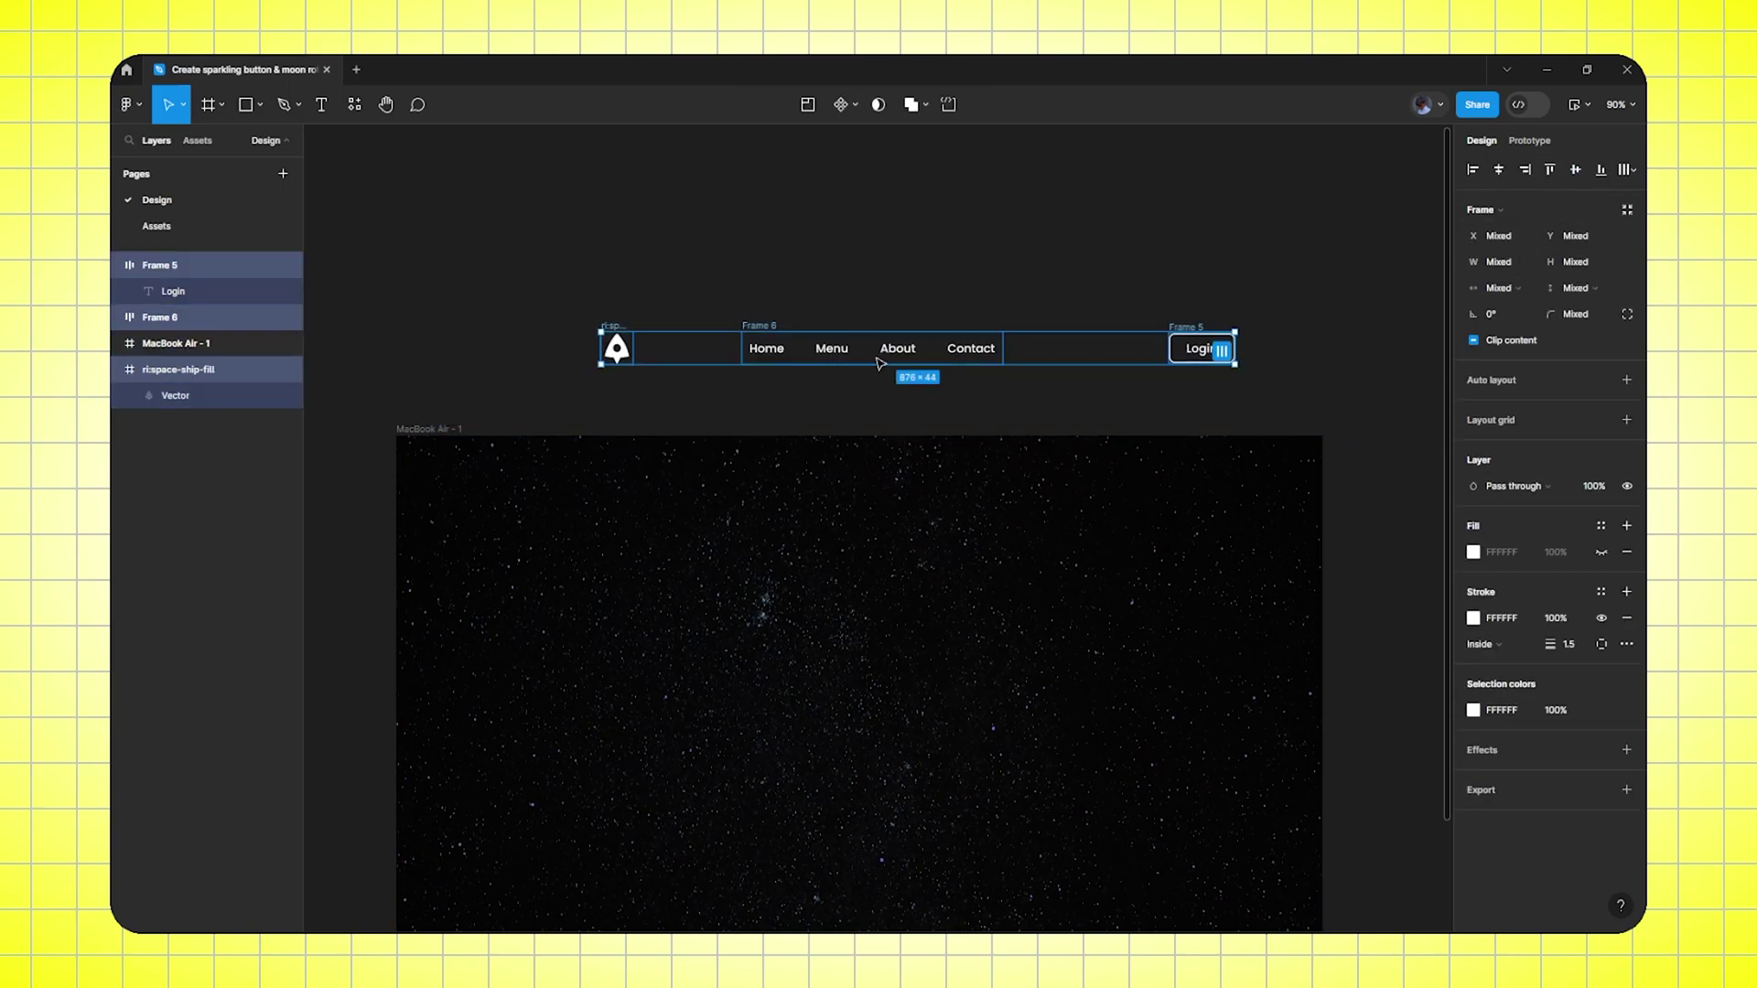
pyautogui.hotkey('shift', 'a')
pyautogui.click(982, 254)
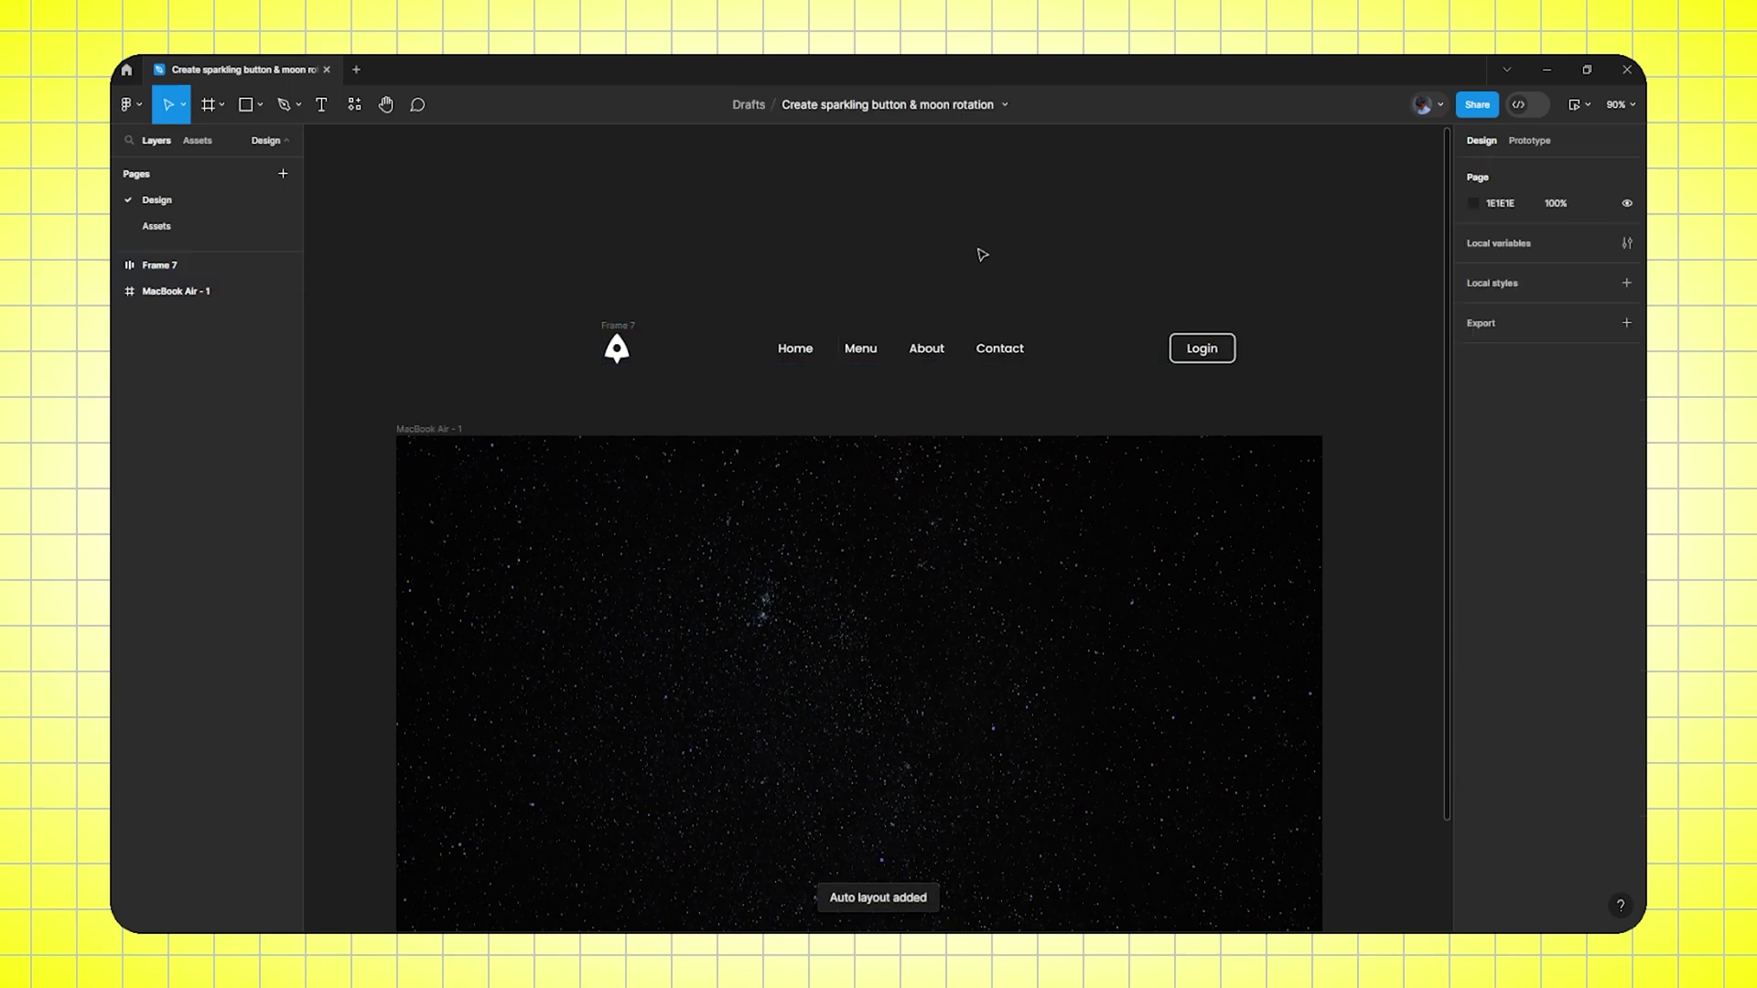
pyautogui.click(630, 327)
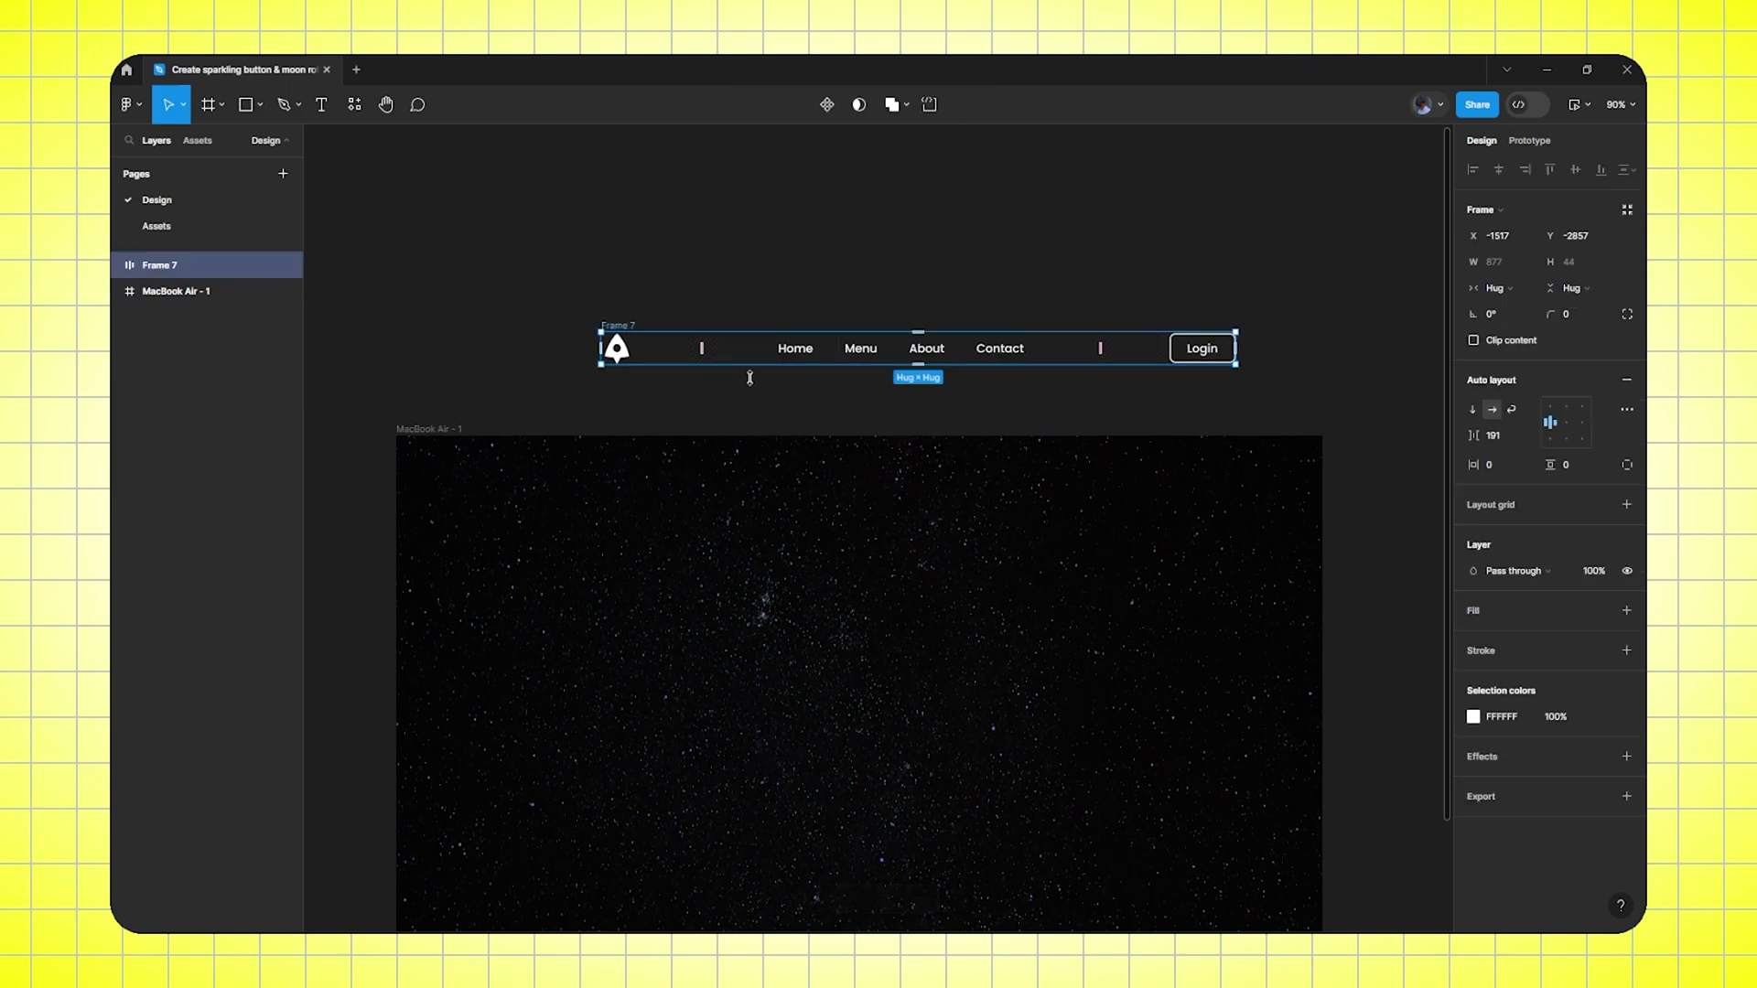
pyautogui.click(1626, 467)
pyautogui.click(1582, 466)
pyautogui.press('Return')
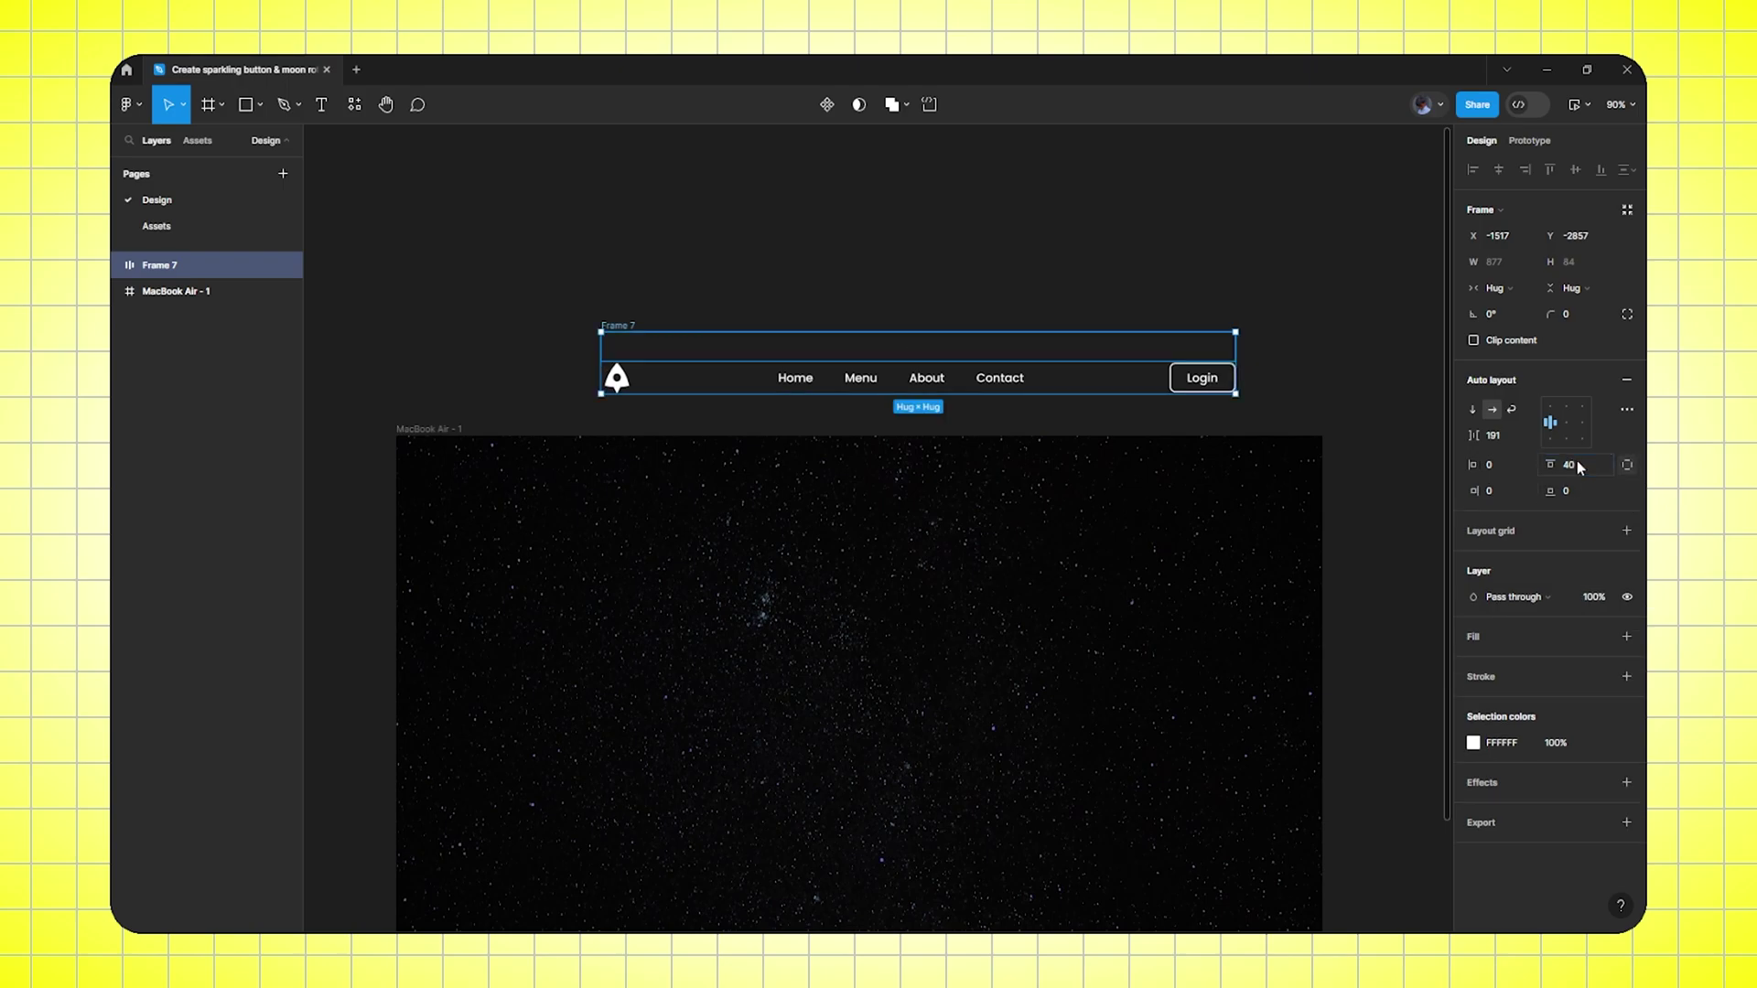
# Move the navigation bar into the MacBook Air frame, centered horizontally and aligned to its top edge
pyautogui.moveTo(636, 348); pyautogui.dragTo(615, 508)
pyautogui.click(1498, 169)
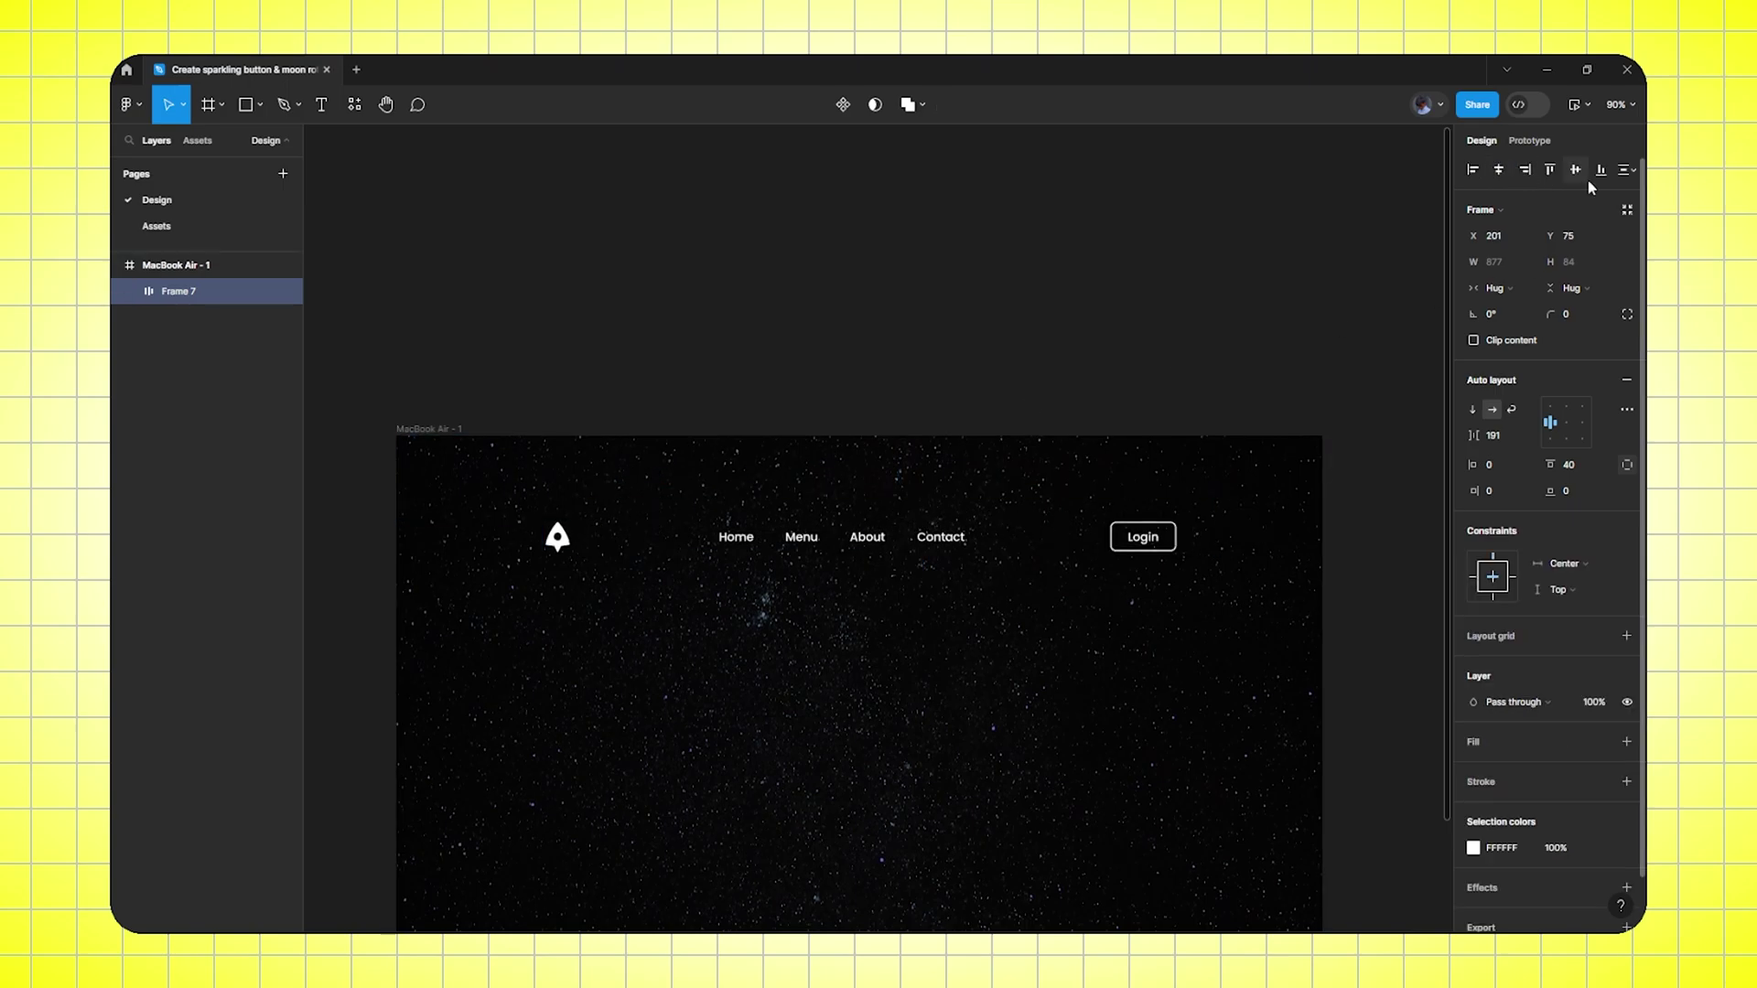
pyautogui.click(1549, 169)
pyautogui.click(1376, 278)
# Set the navigation bar's auto layout gap to 200
pyautogui.scroll(-3, 826, 571)
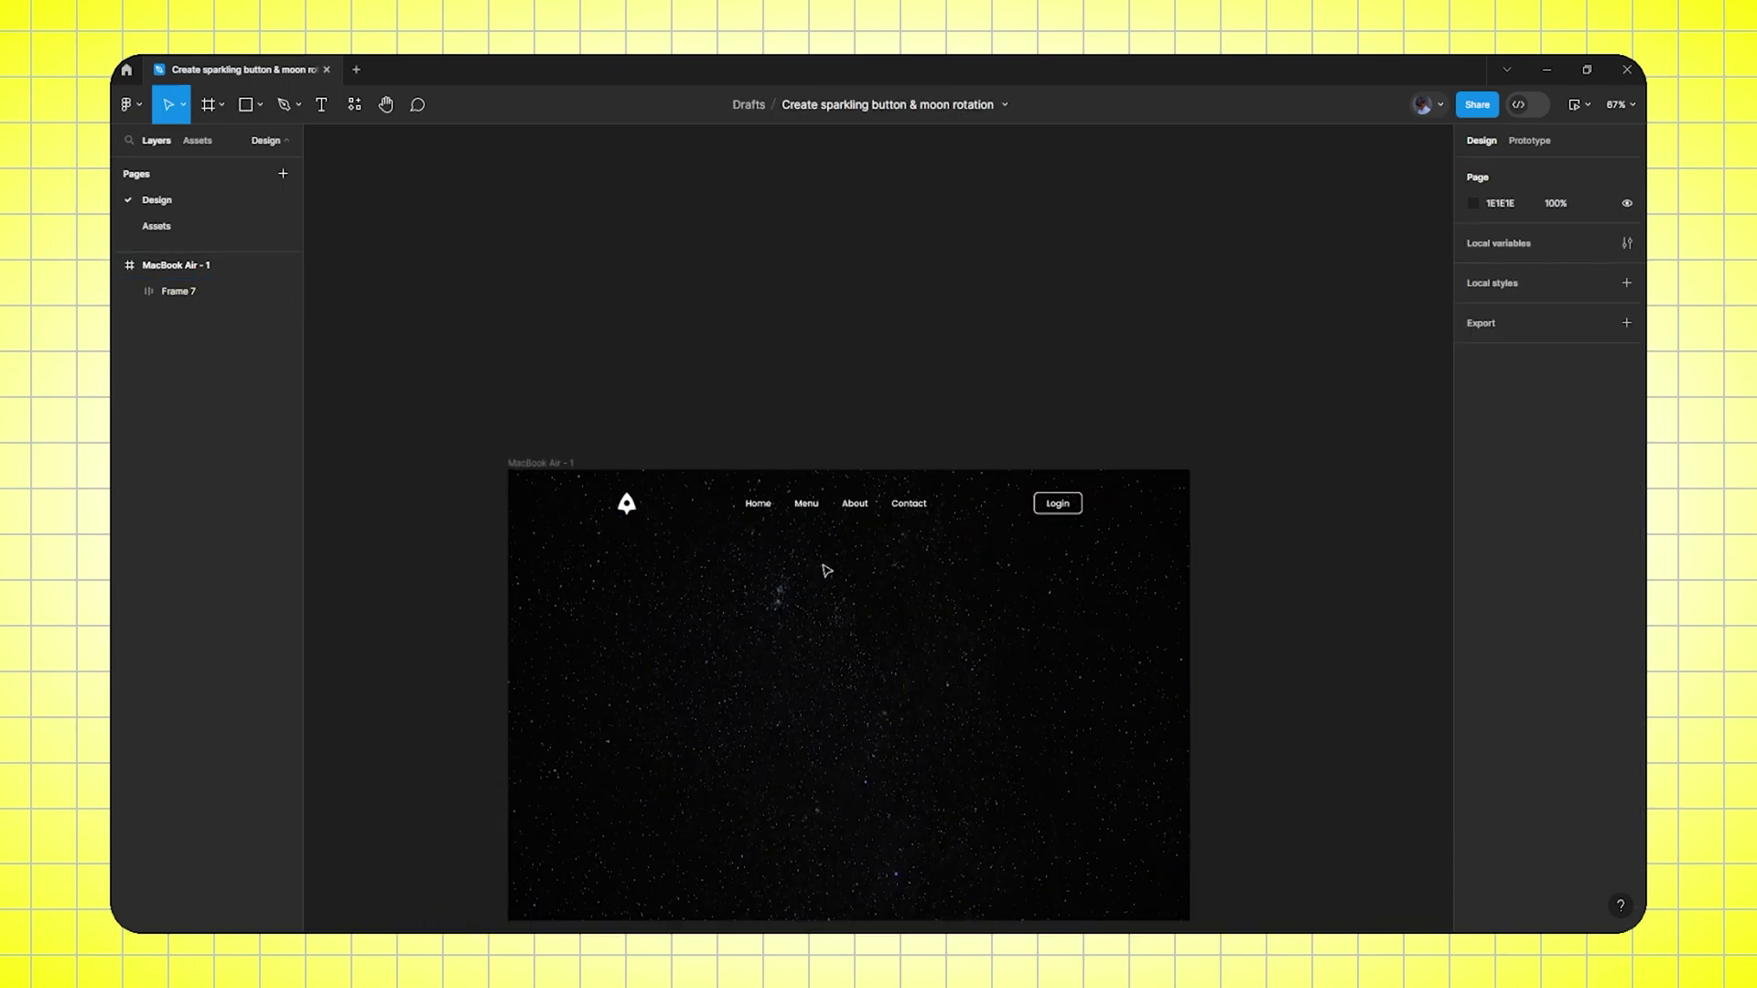
pyautogui.scroll(-3, 826, 571)
pyautogui.click(829, 297)
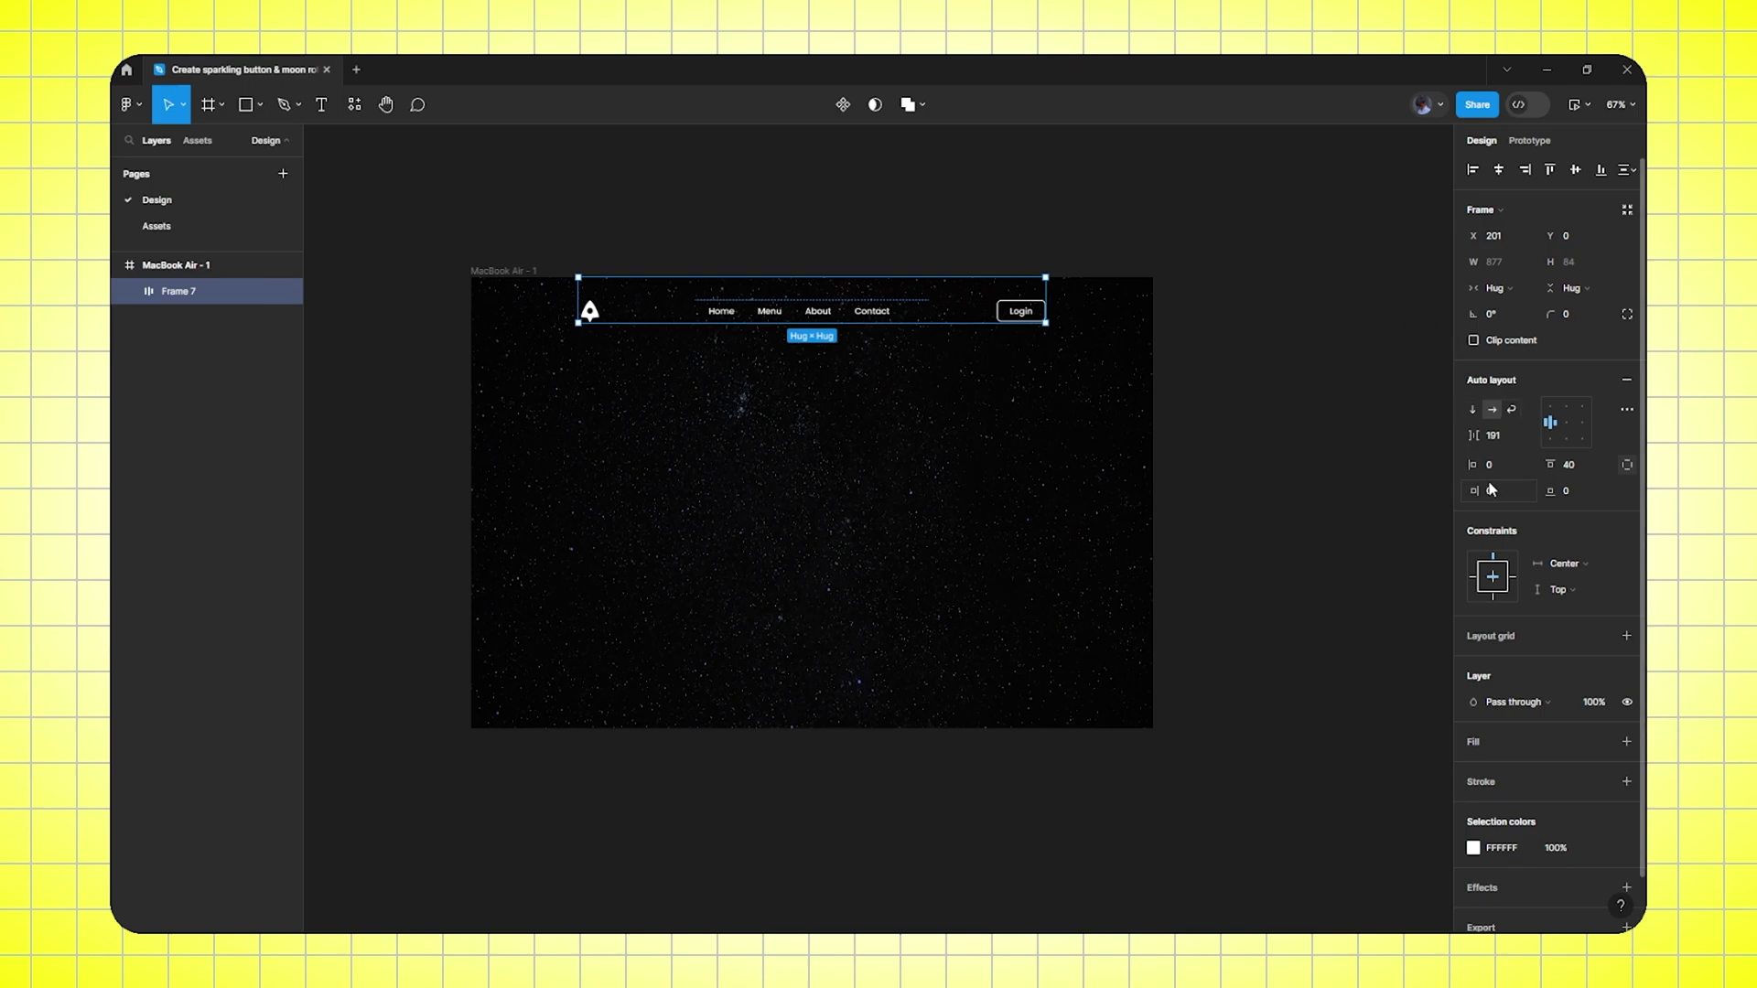
pyautogui.click(1494, 432)
pyautogui.write('20')
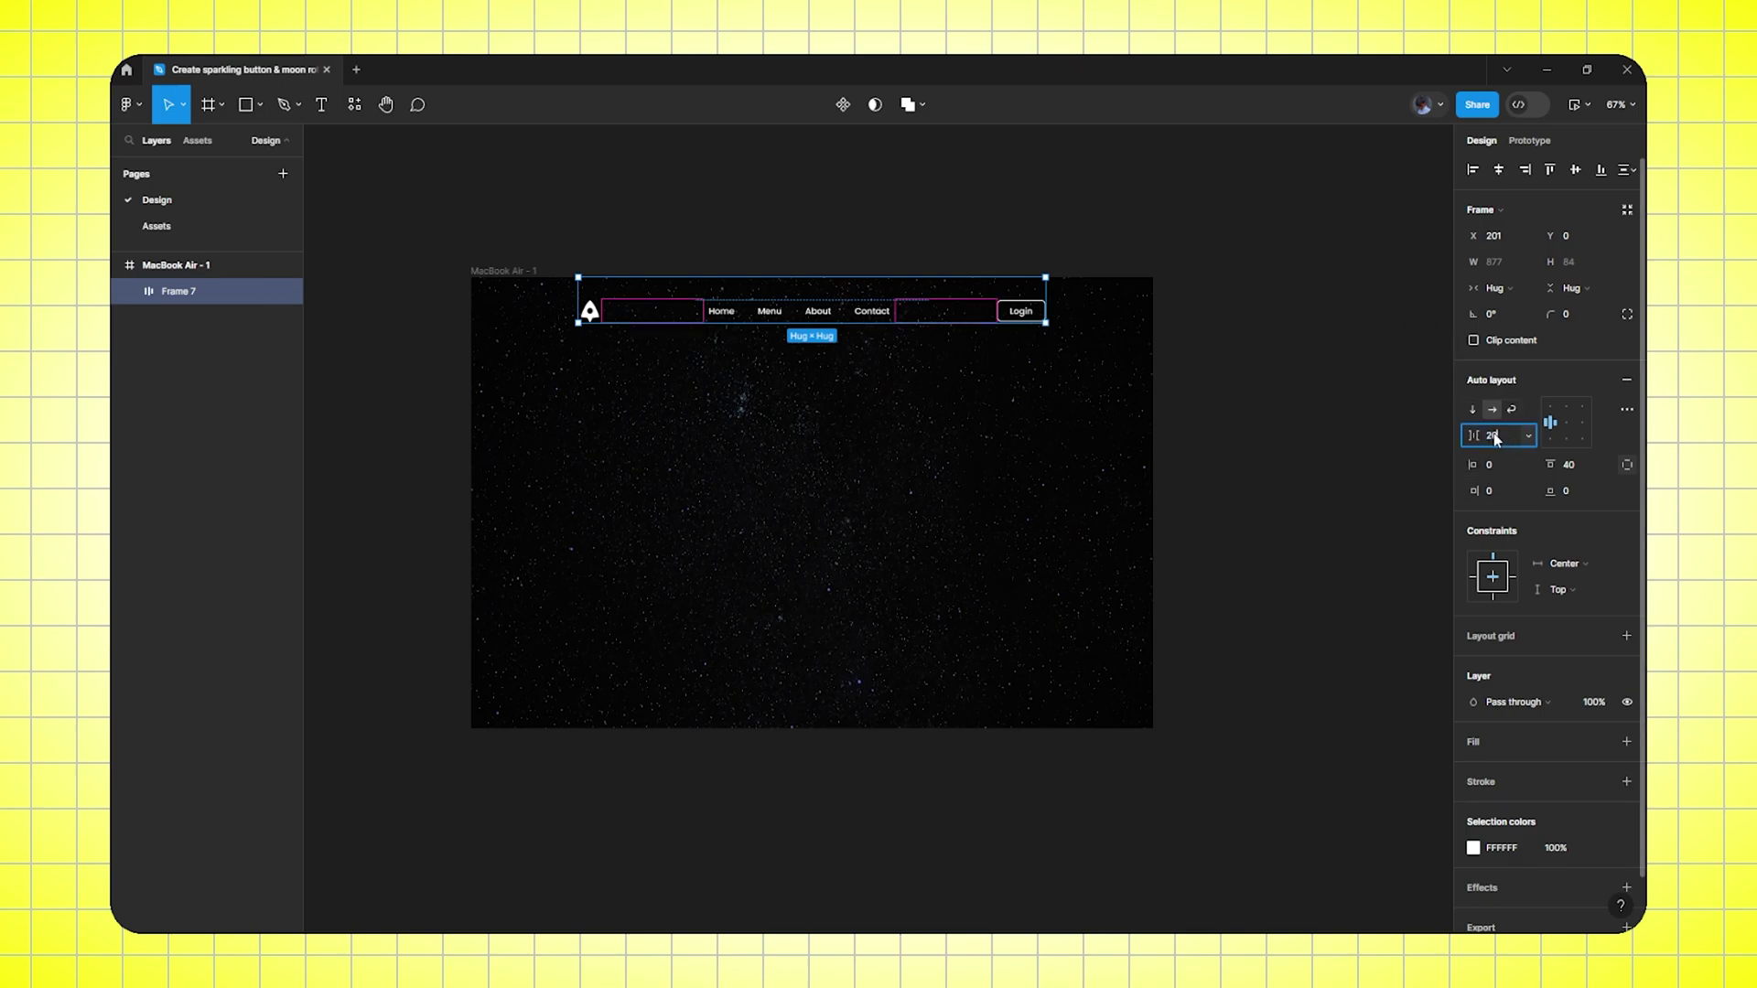
pyautogui.write('0')
pyautogui.press('Return')
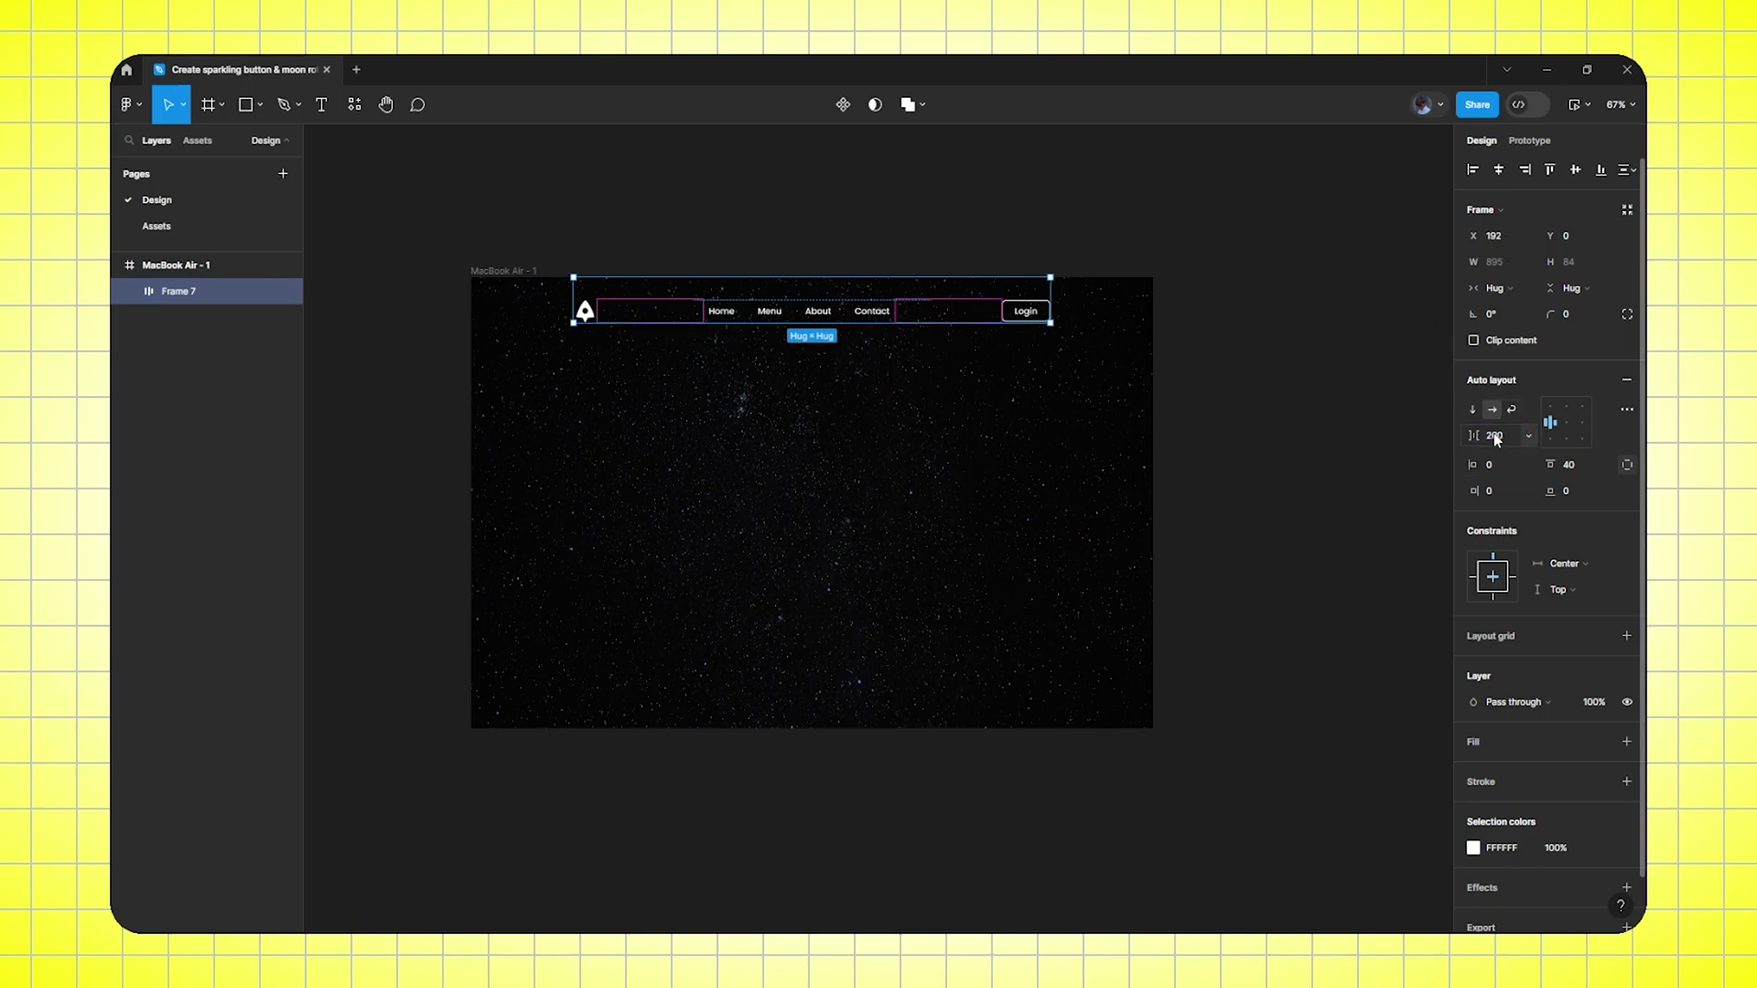
pyautogui.click(1107, 223)
# Add the text "Learning is easy with us" near the middle of the MacBook Air frame
pyautogui.moveTo(868, 525); pyautogui.dragTo(892, 508)
pyautogui.hscroll(-3, 895, 513)
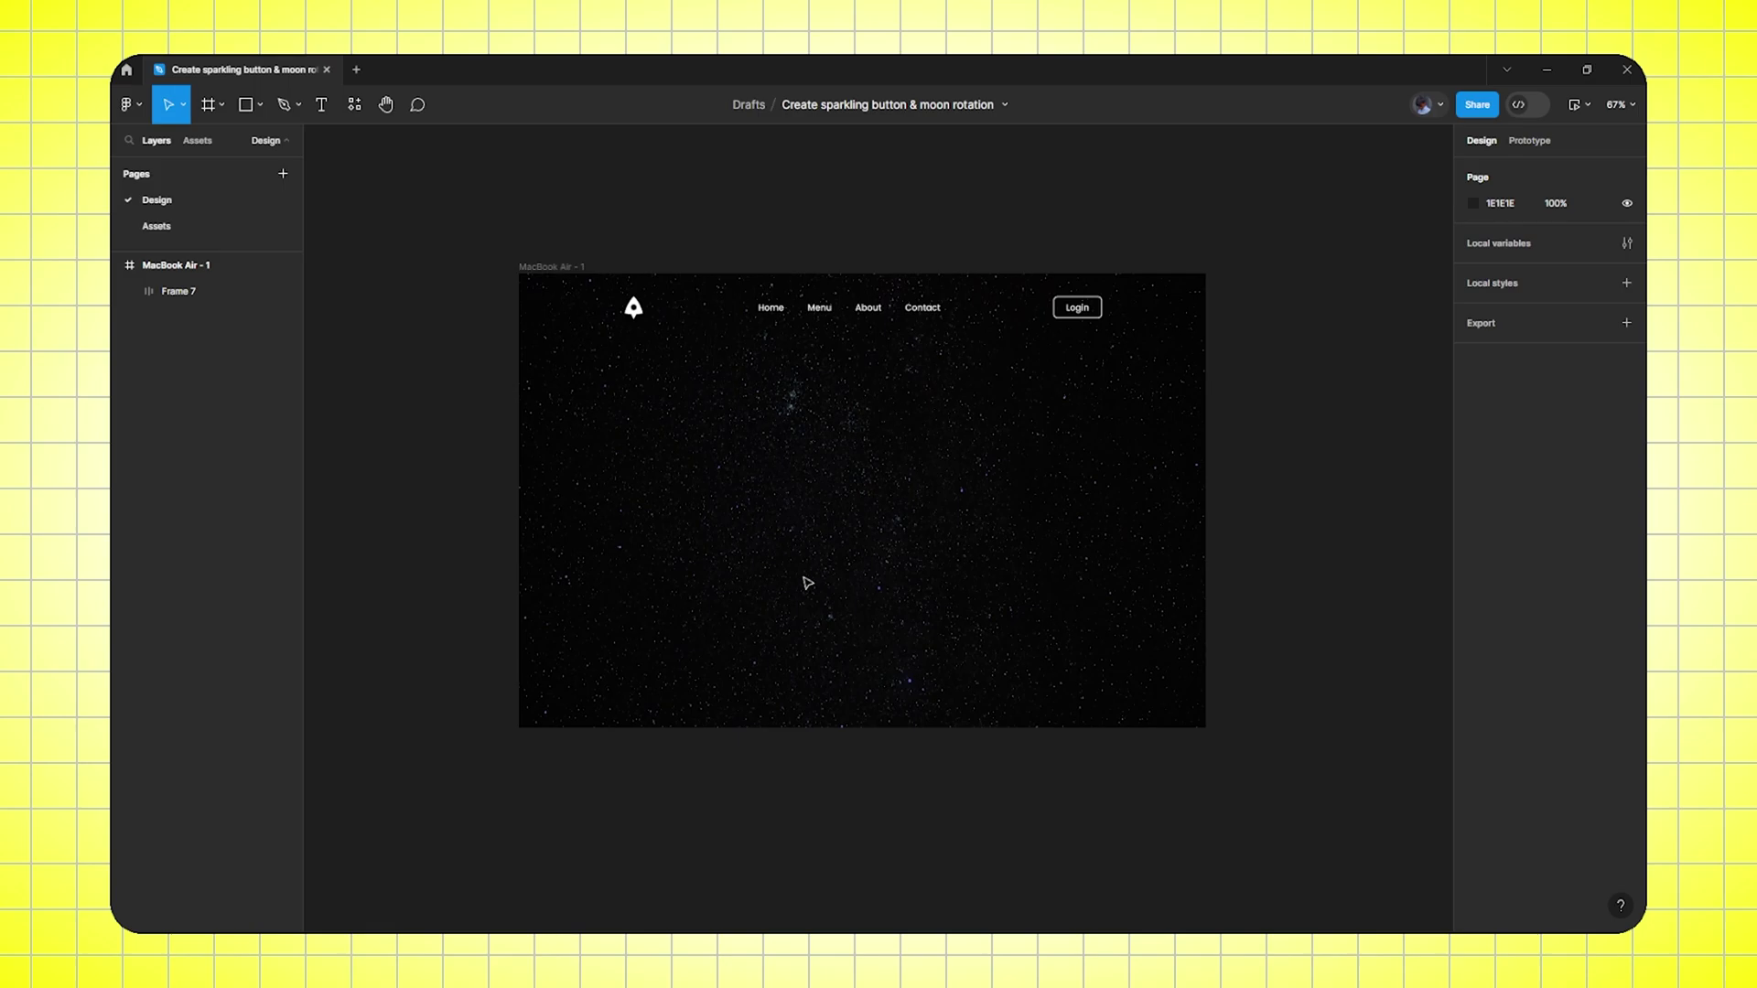
pyautogui.scroll(3, 917, 494)
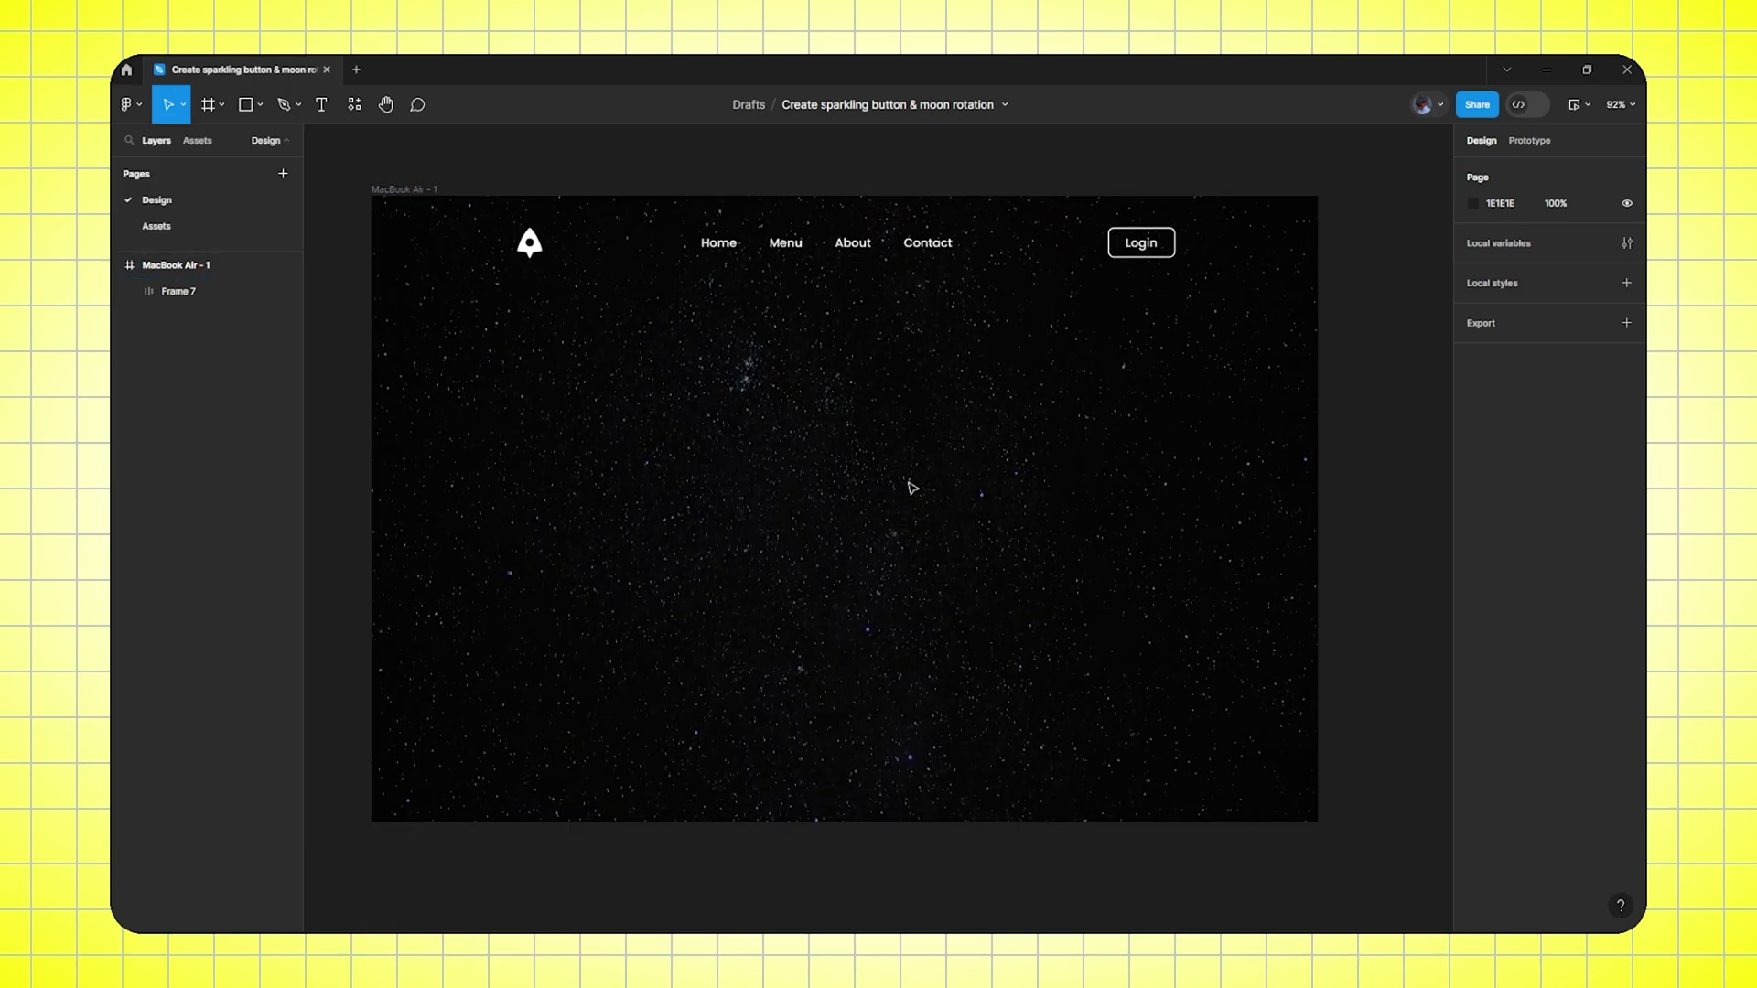
pyautogui.moveTo(909, 482); pyautogui.dragTo(920, 485)
pyautogui.press('t')
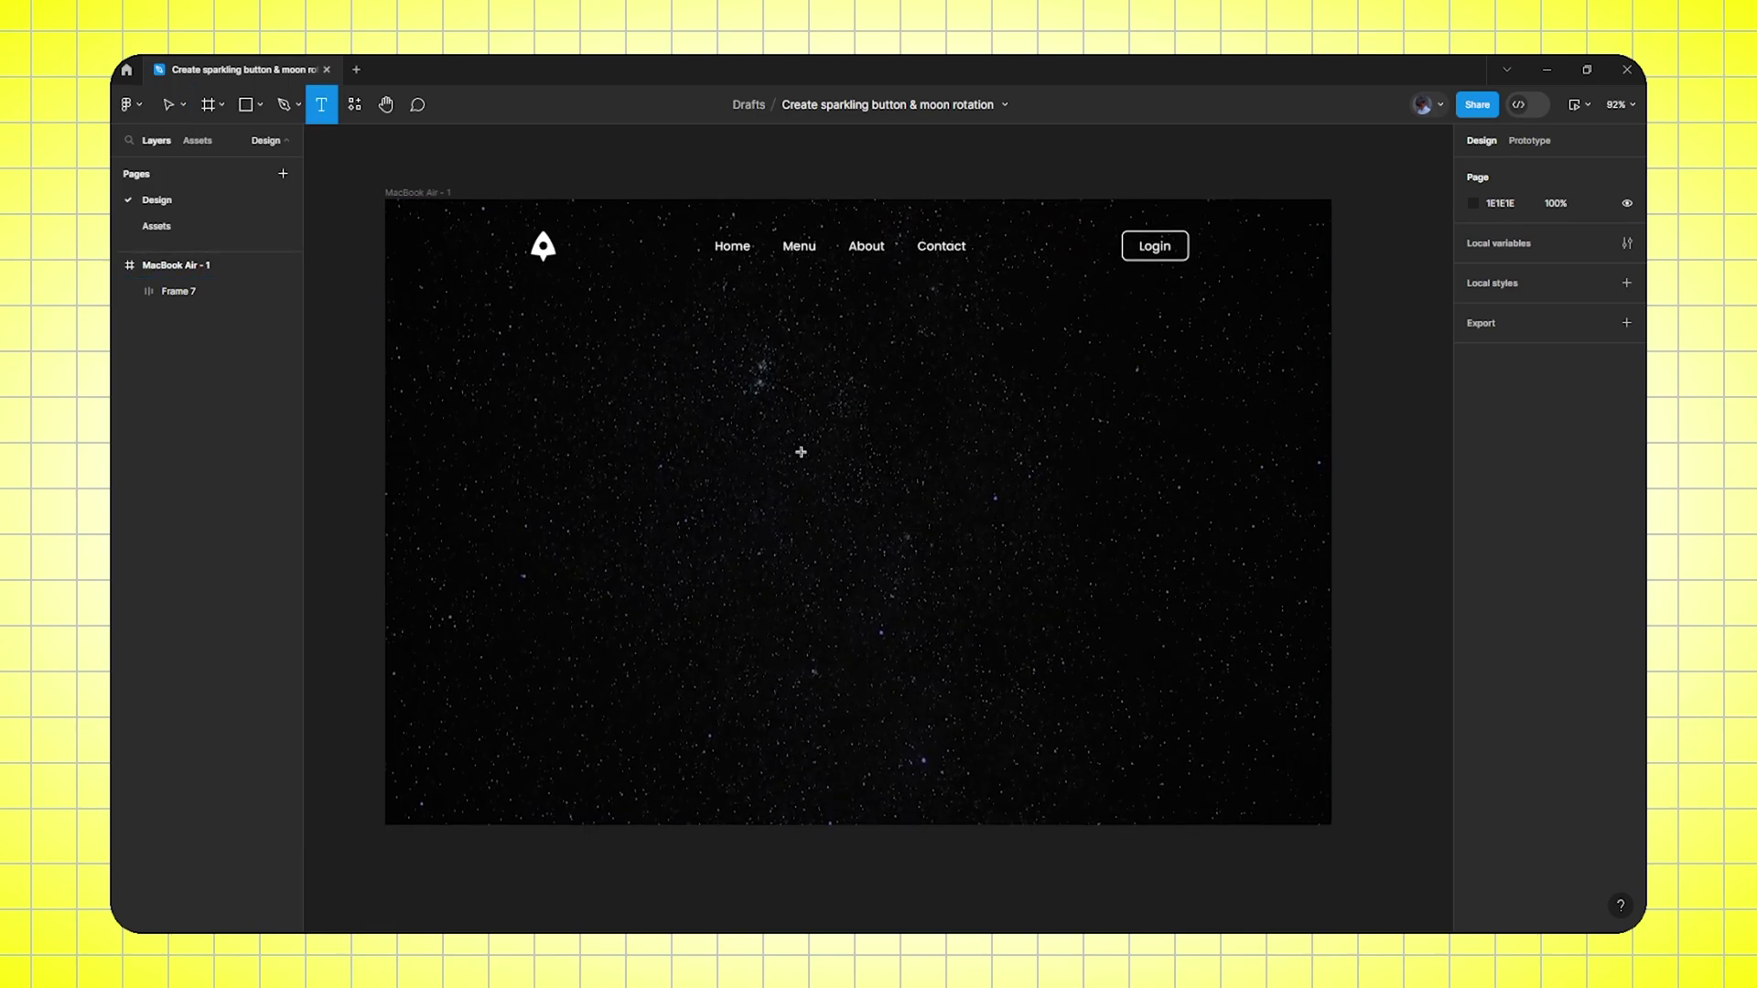
pyautogui.click(801, 452)
pyautogui.write('Learning')
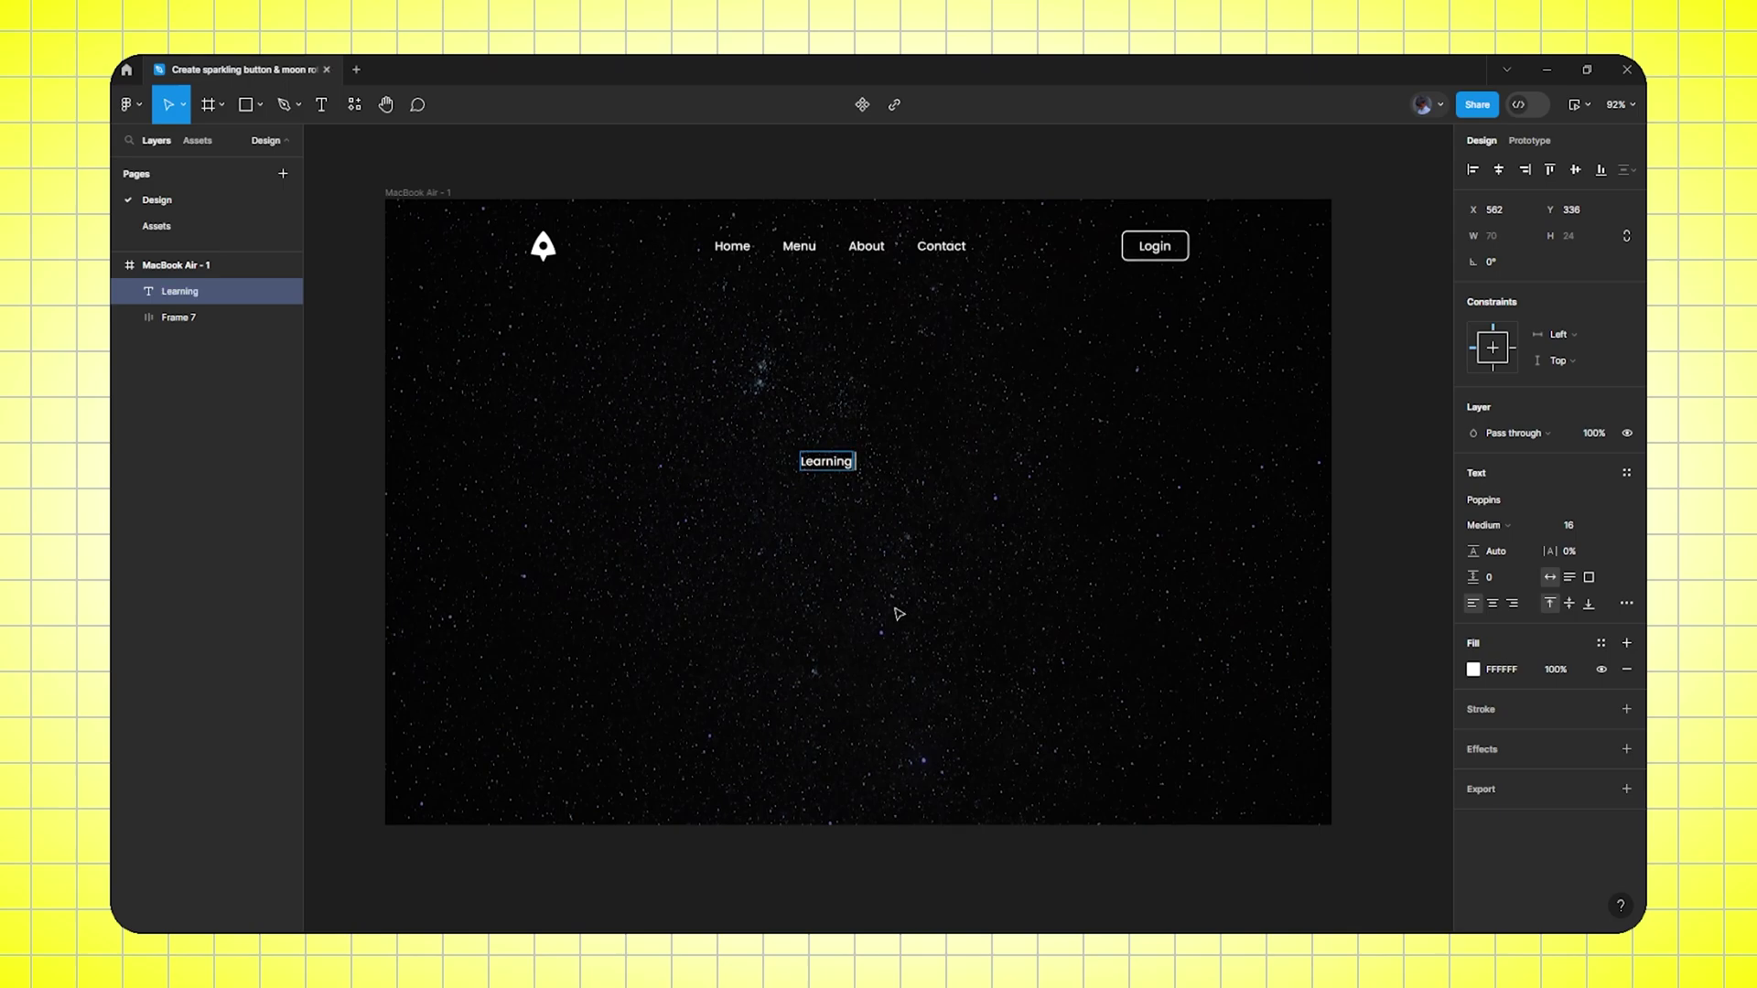
pyautogui.write(' is easy with us')
pyautogui.press('Escape')
# Duplicate the heading text below itself and change the copy to "We went beyond what was possible for design!"
pyautogui.moveTo(881, 472); pyautogui.dragTo(886, 574)
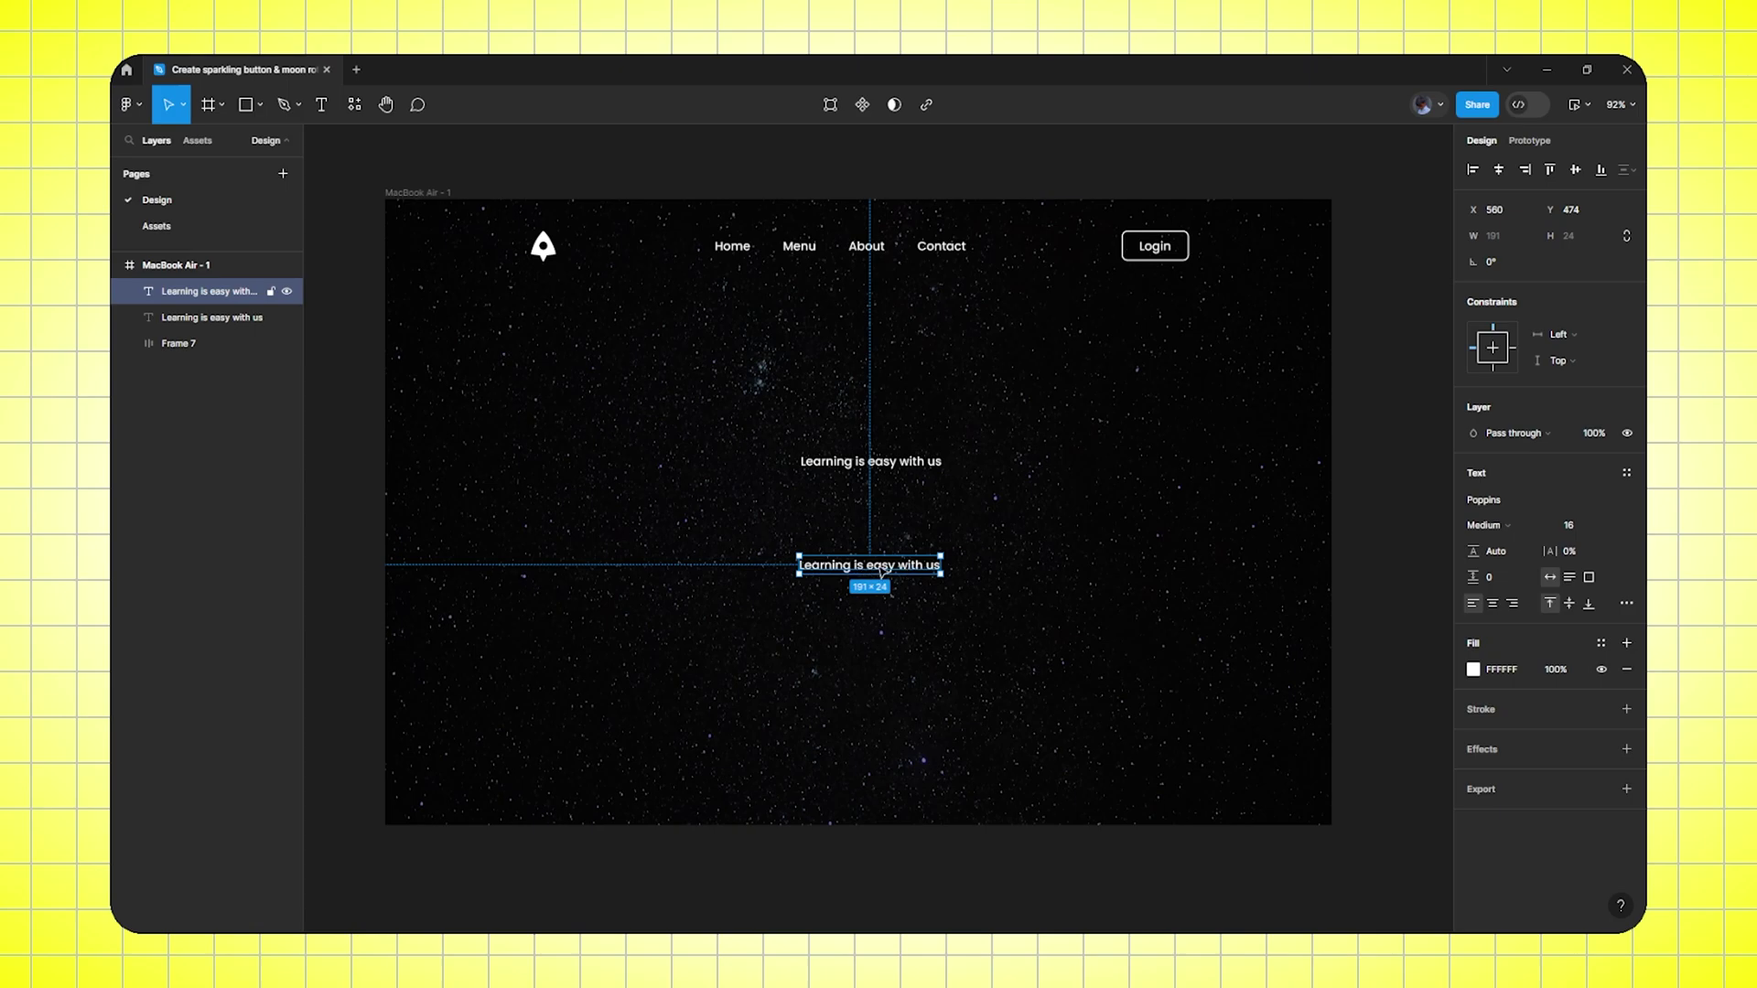
pyautogui.doubleClick(880, 566)
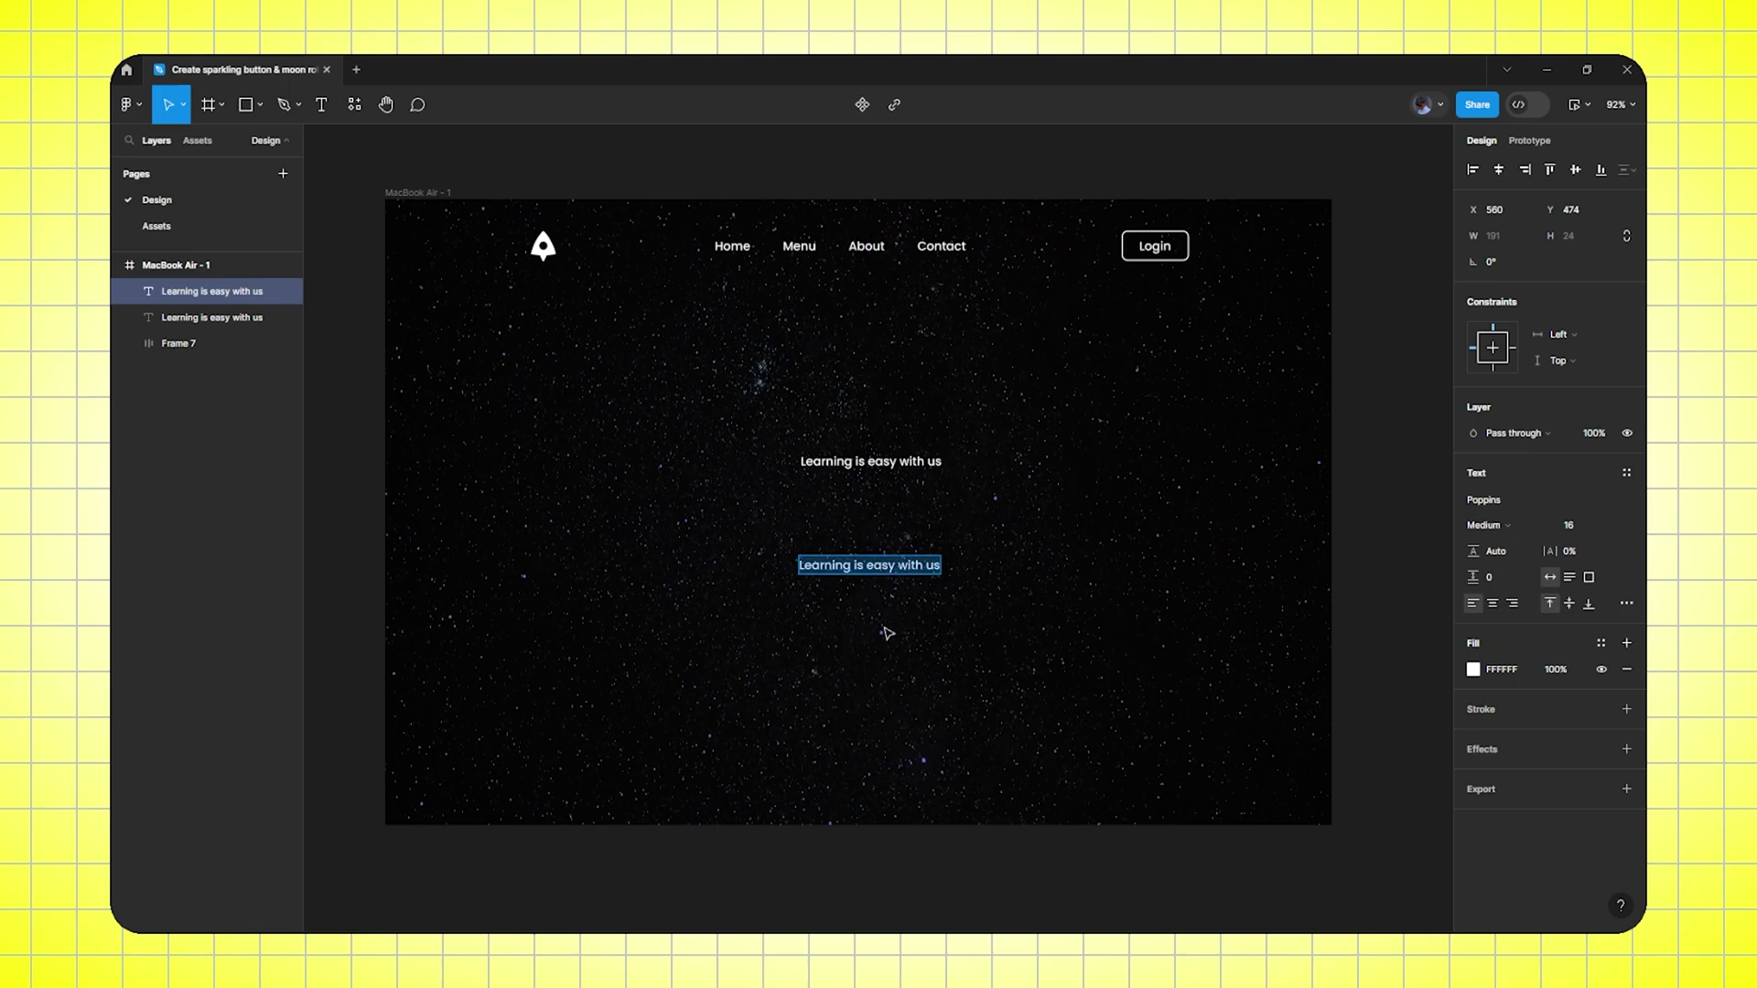
pyautogui.write('We went beyond')
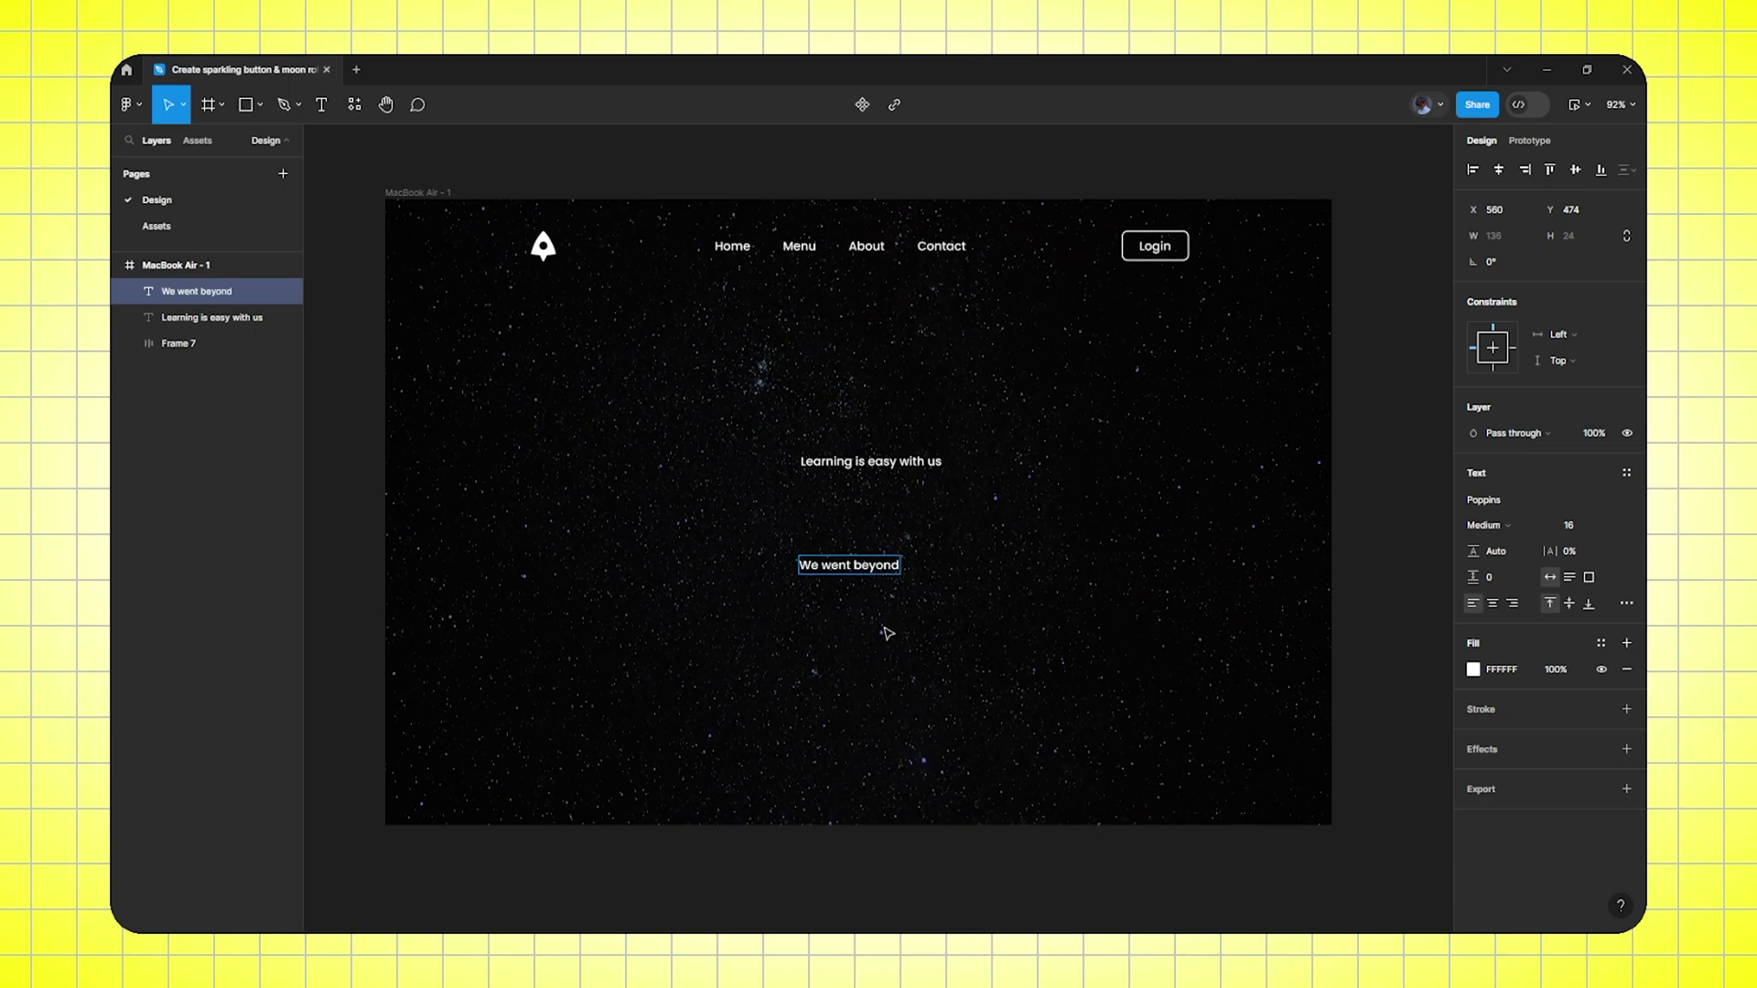
pyautogui.write(' what was possible for design!')
pyautogui.press('Escape')
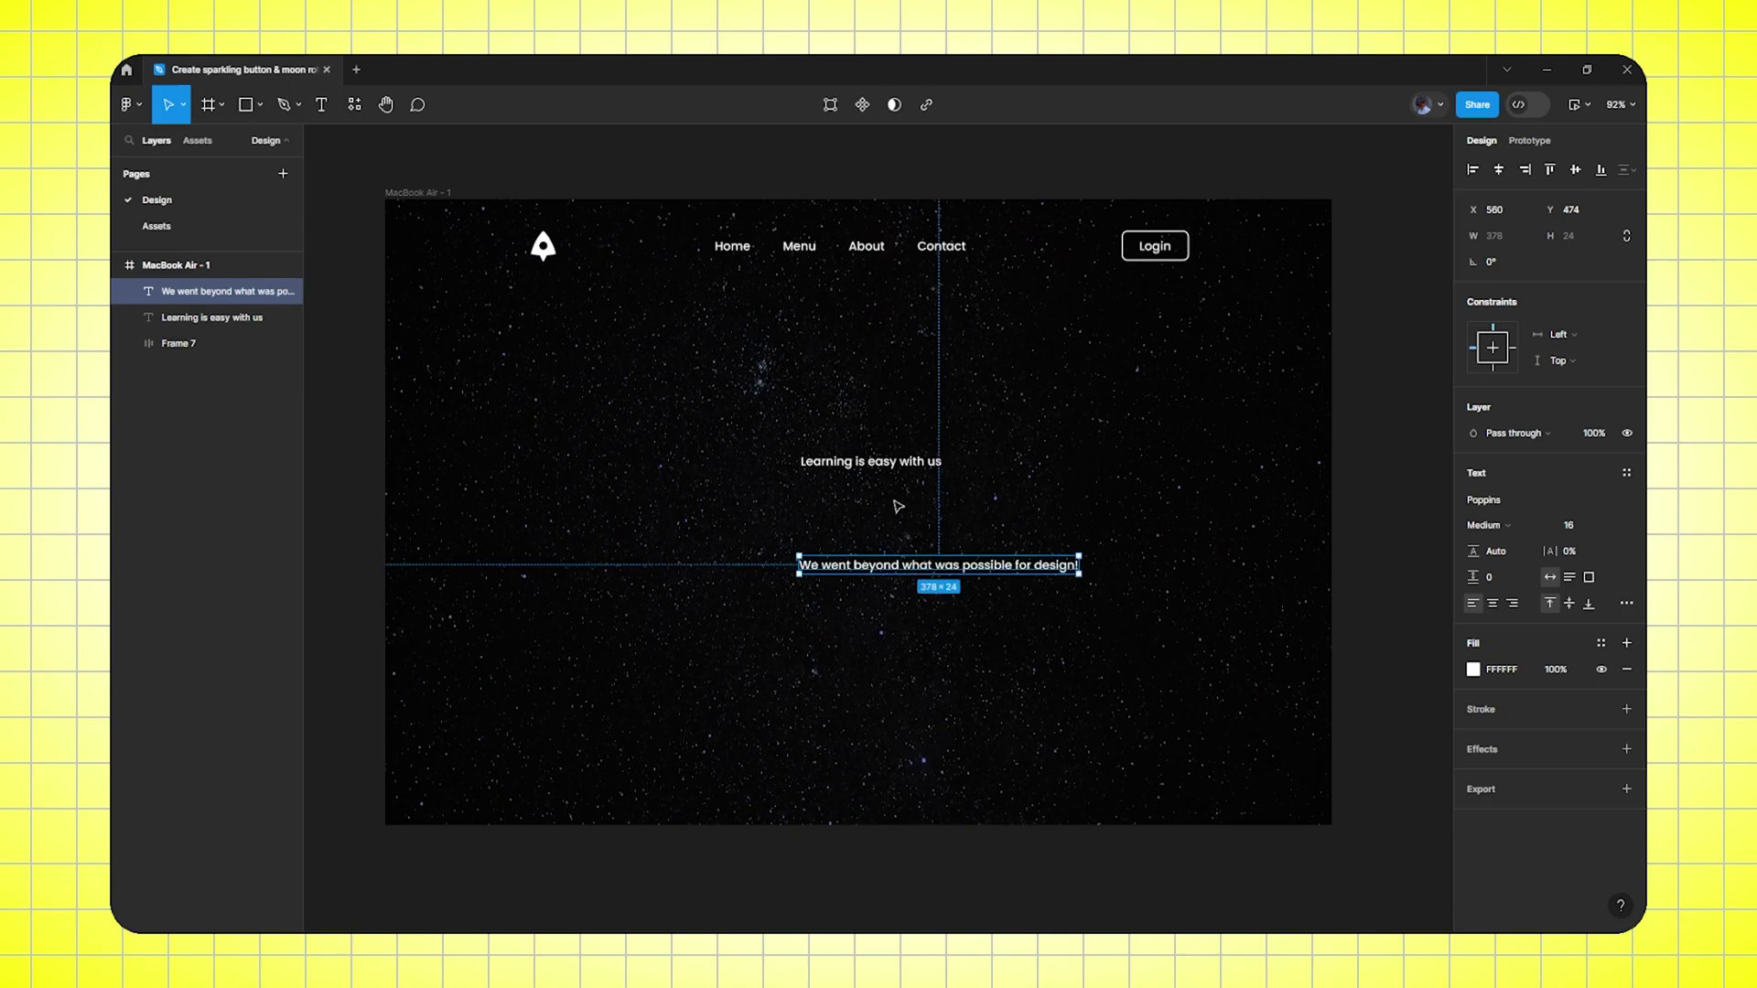
# Set the "Learning is easy with us" heading in Karantina at size 100 and center it horizontally in the frame
pyautogui.click(869, 465)
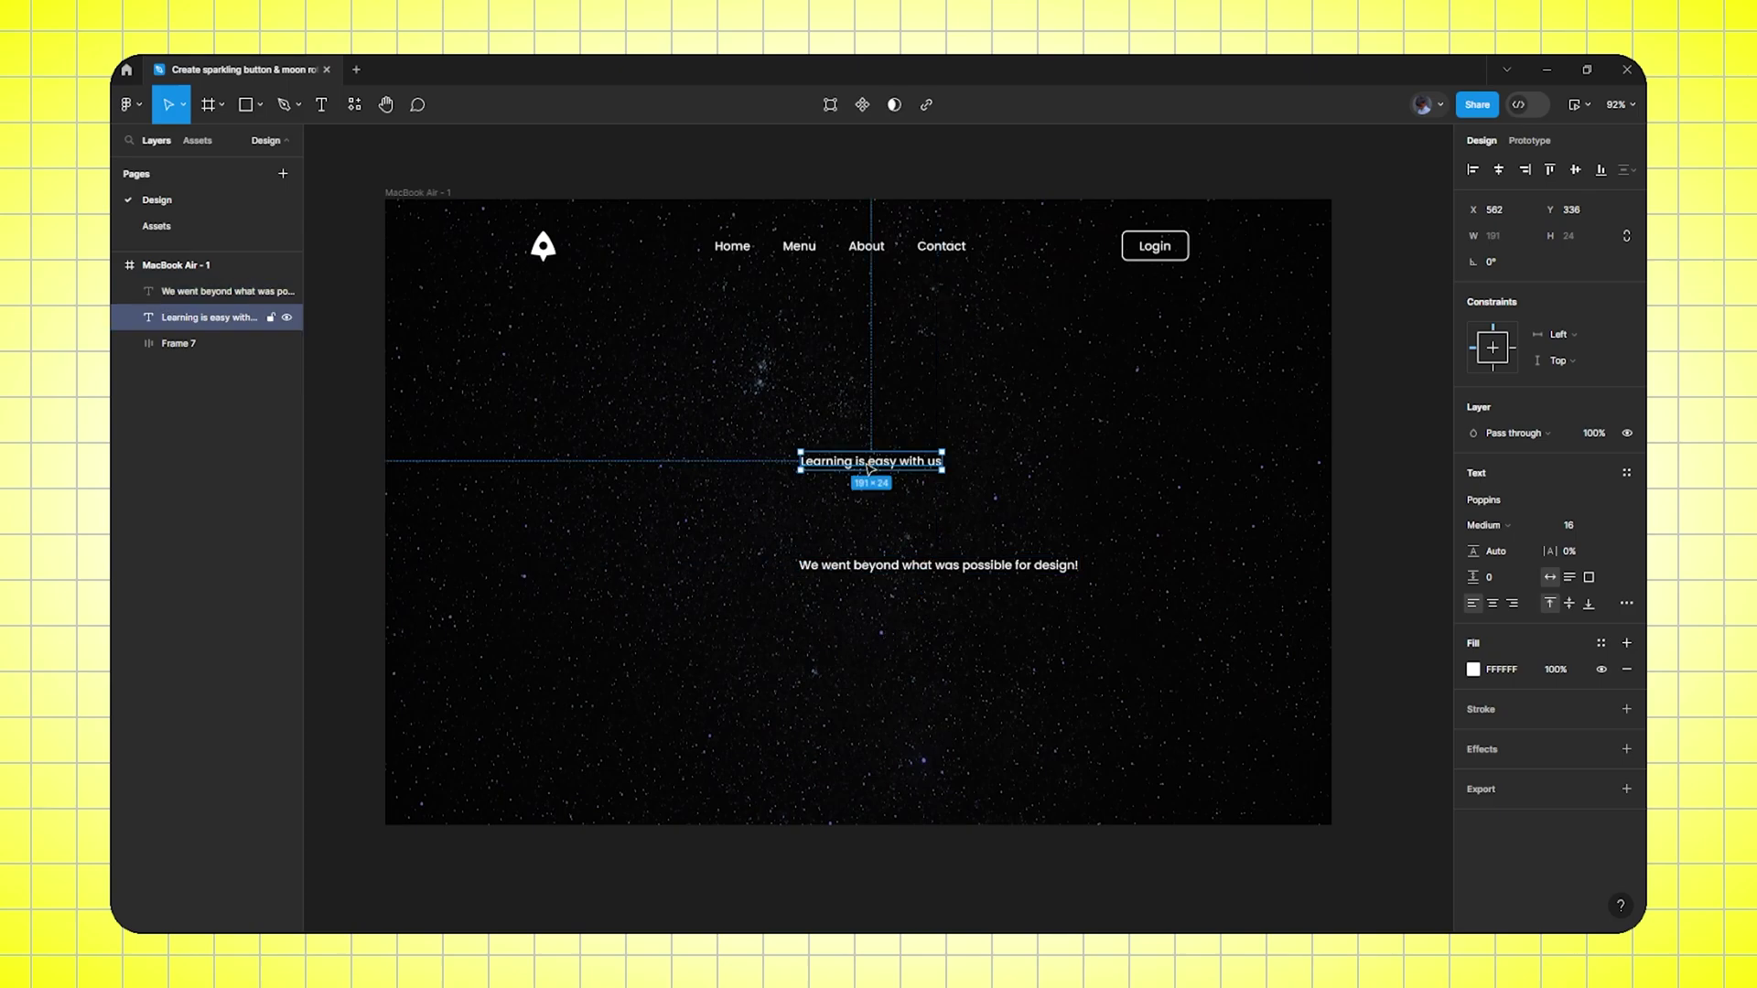
pyautogui.click(1516, 503)
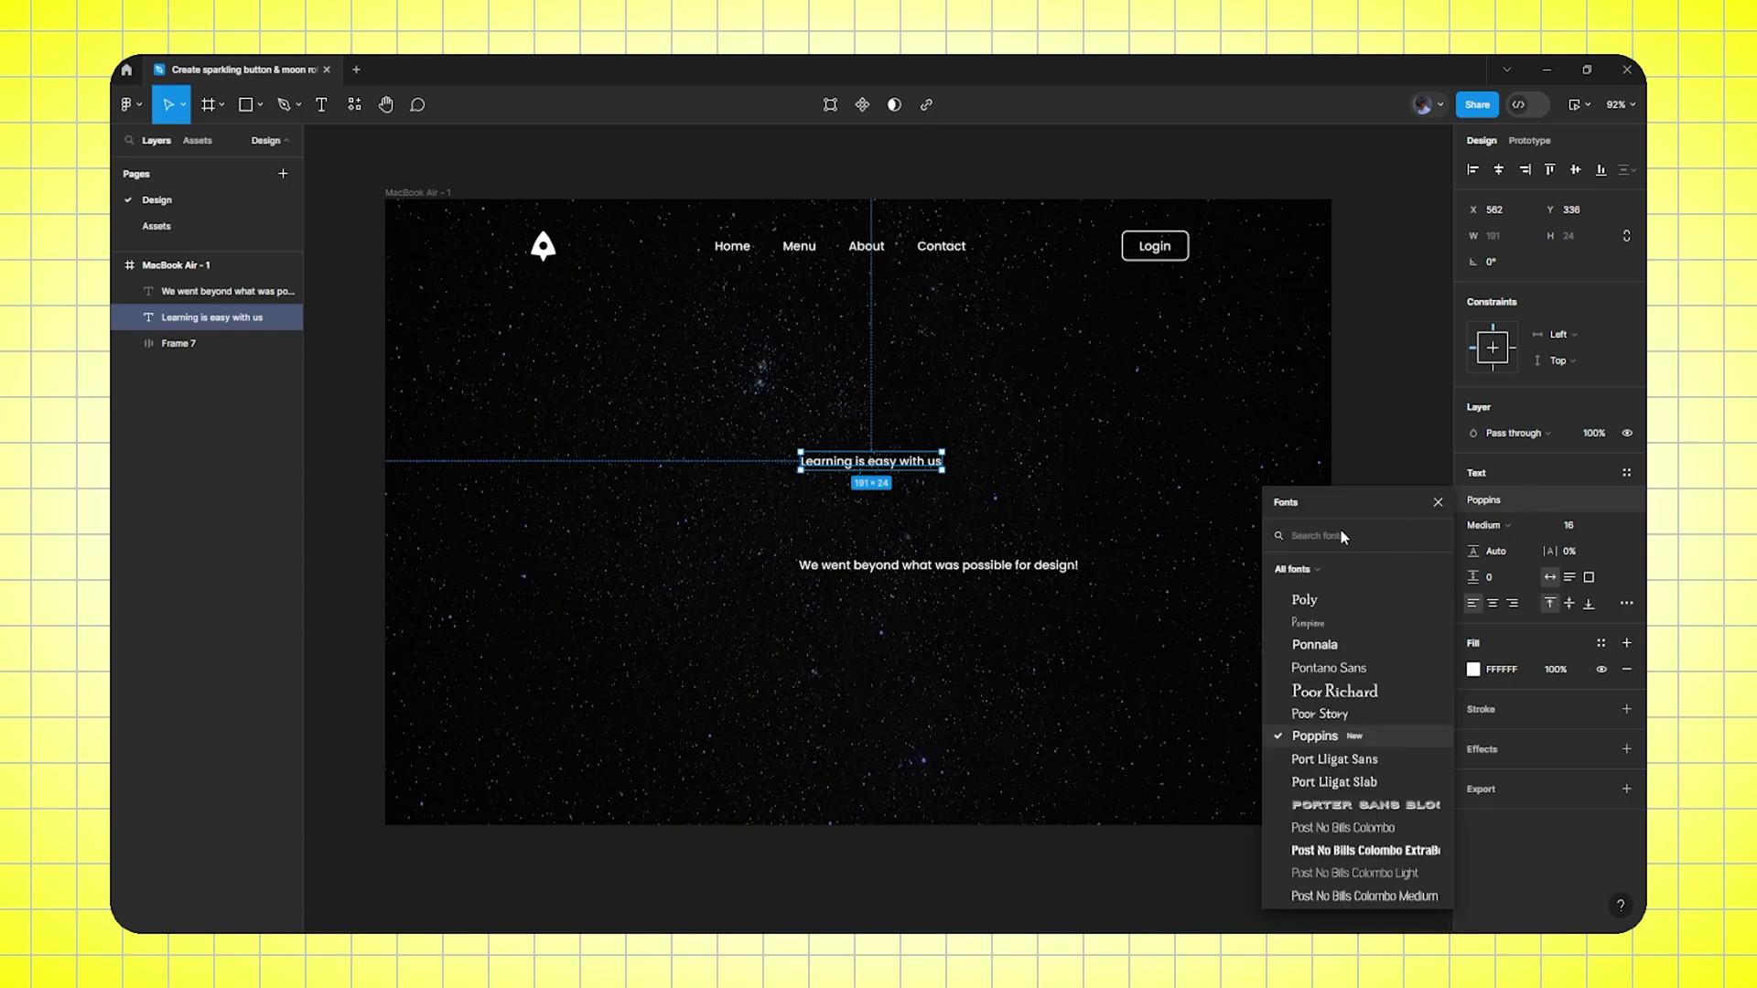
pyautogui.write('karantina')
pyautogui.click(1321, 577)
pyautogui.click(1583, 529)
pyautogui.write('100')
pyautogui.press('Return')
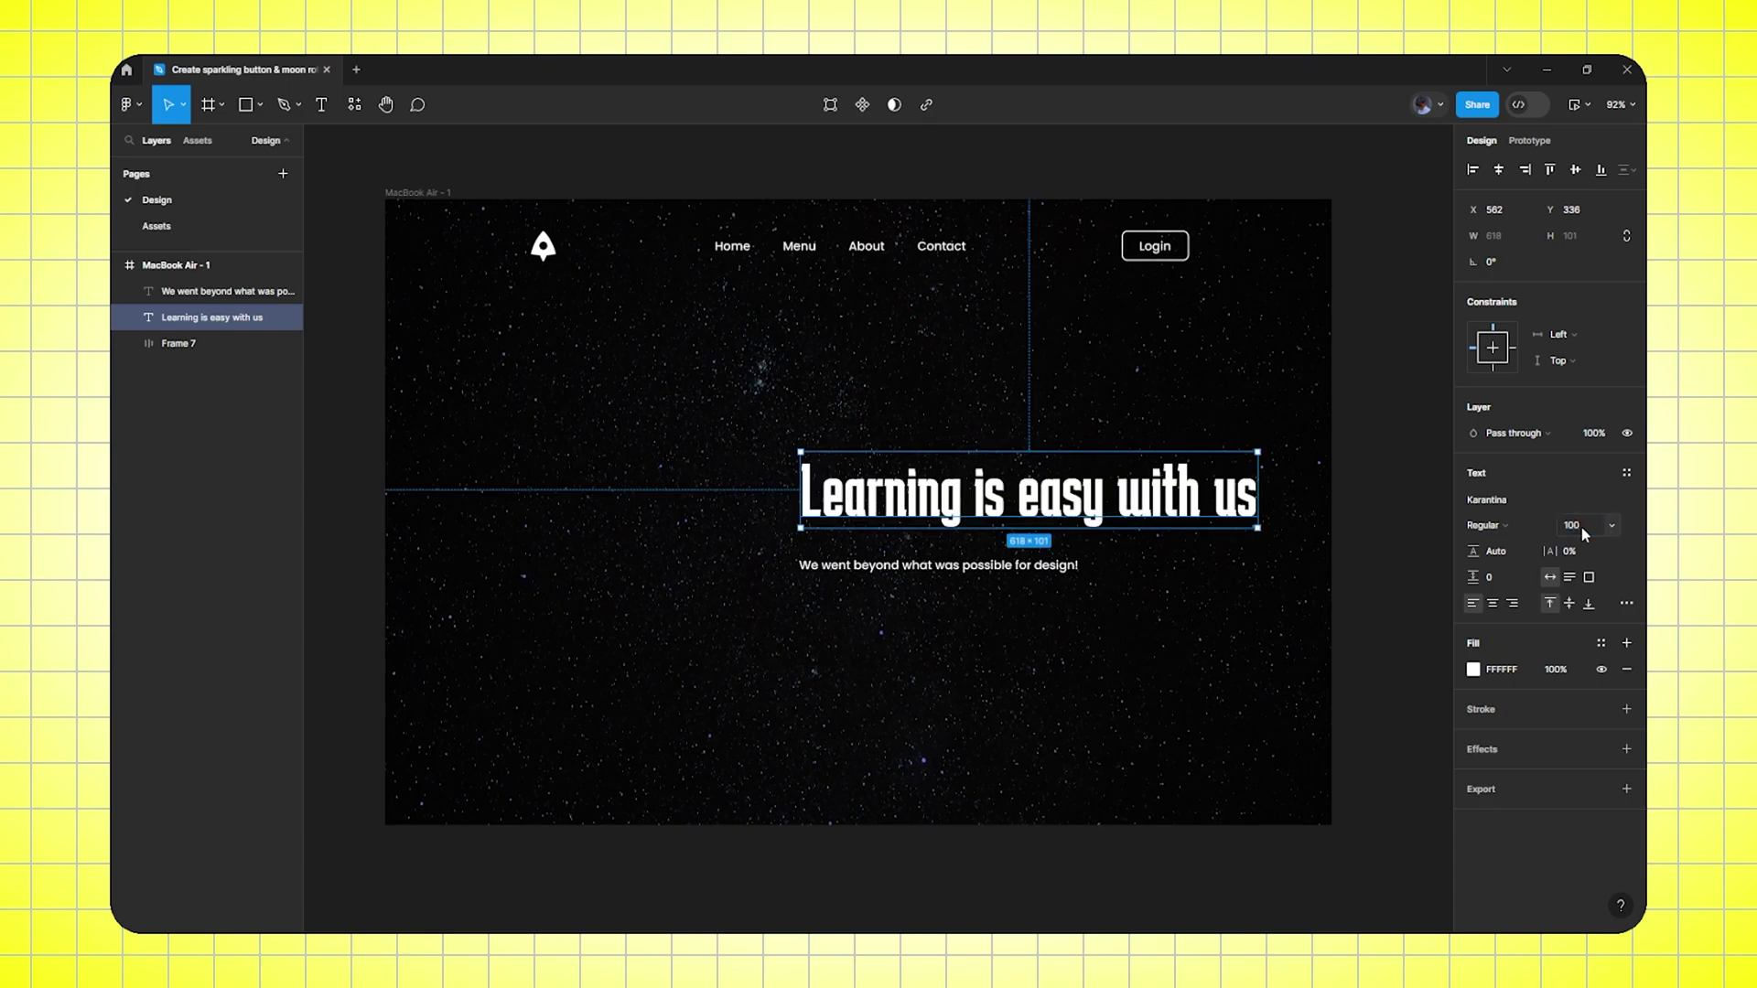
pyautogui.click(1498, 169)
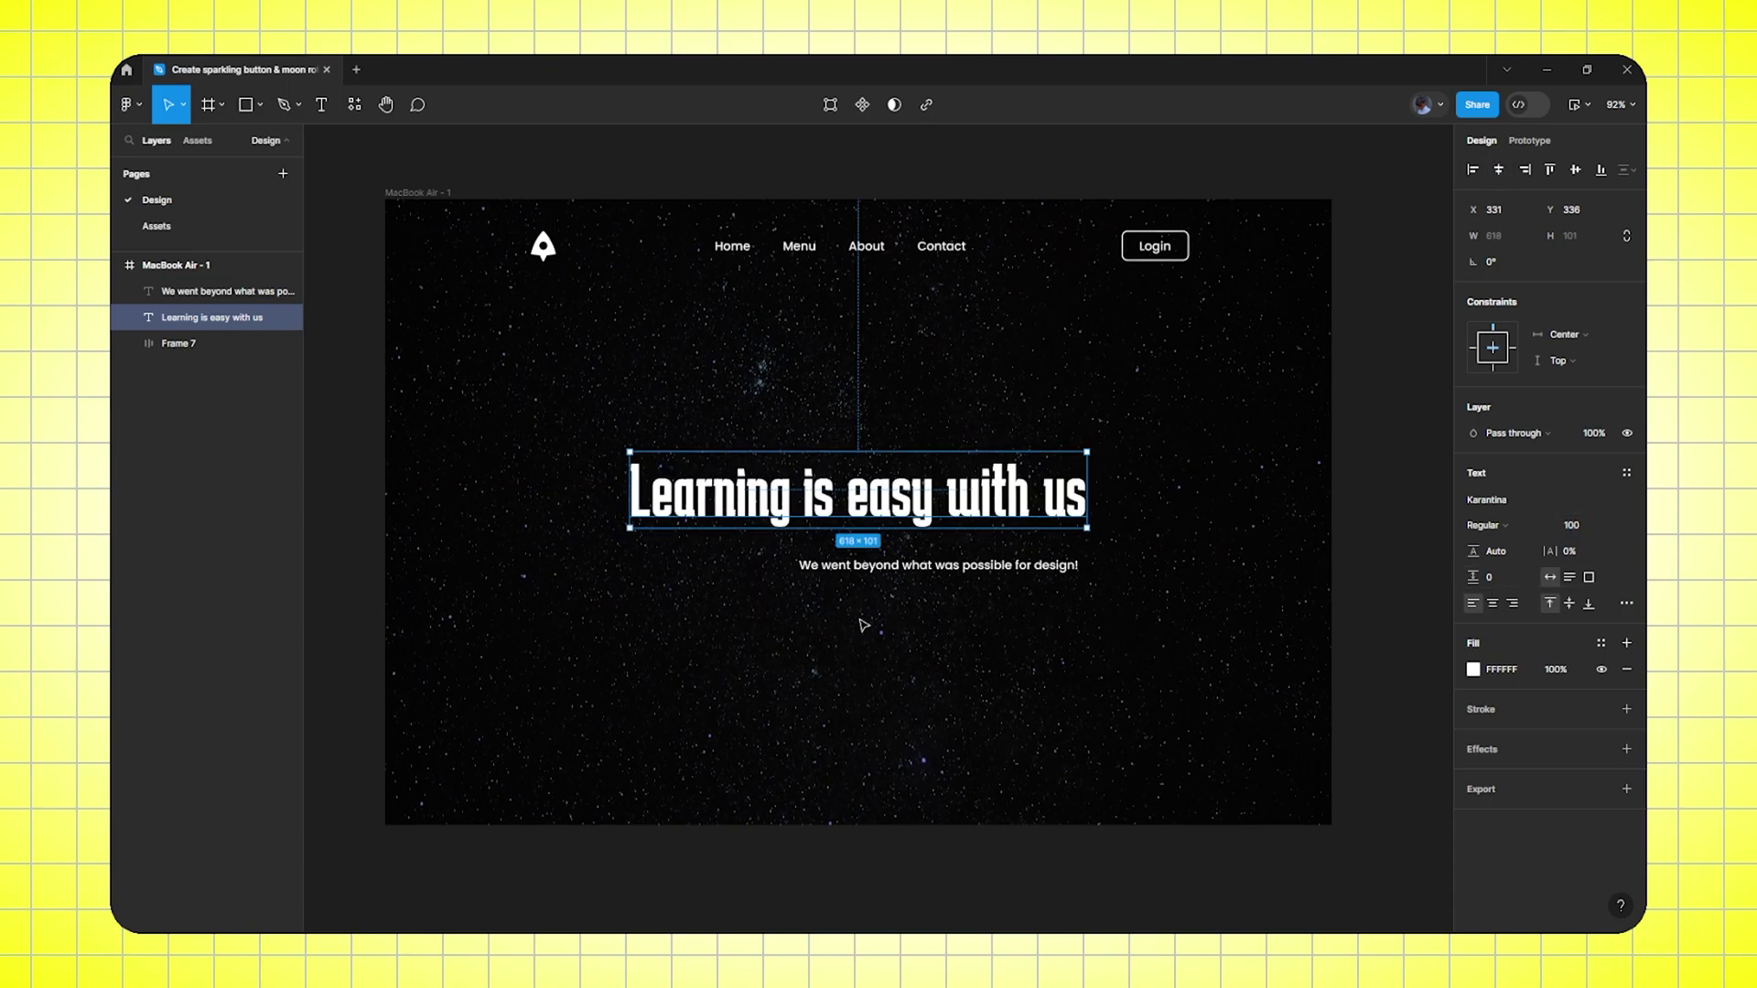
# Move the "We went beyond" tagline down below the heading and set it to SemiBold at size 18
pyautogui.click(931, 581)
pyautogui.moveTo(932, 581); pyautogui.dragTo(870, 602)
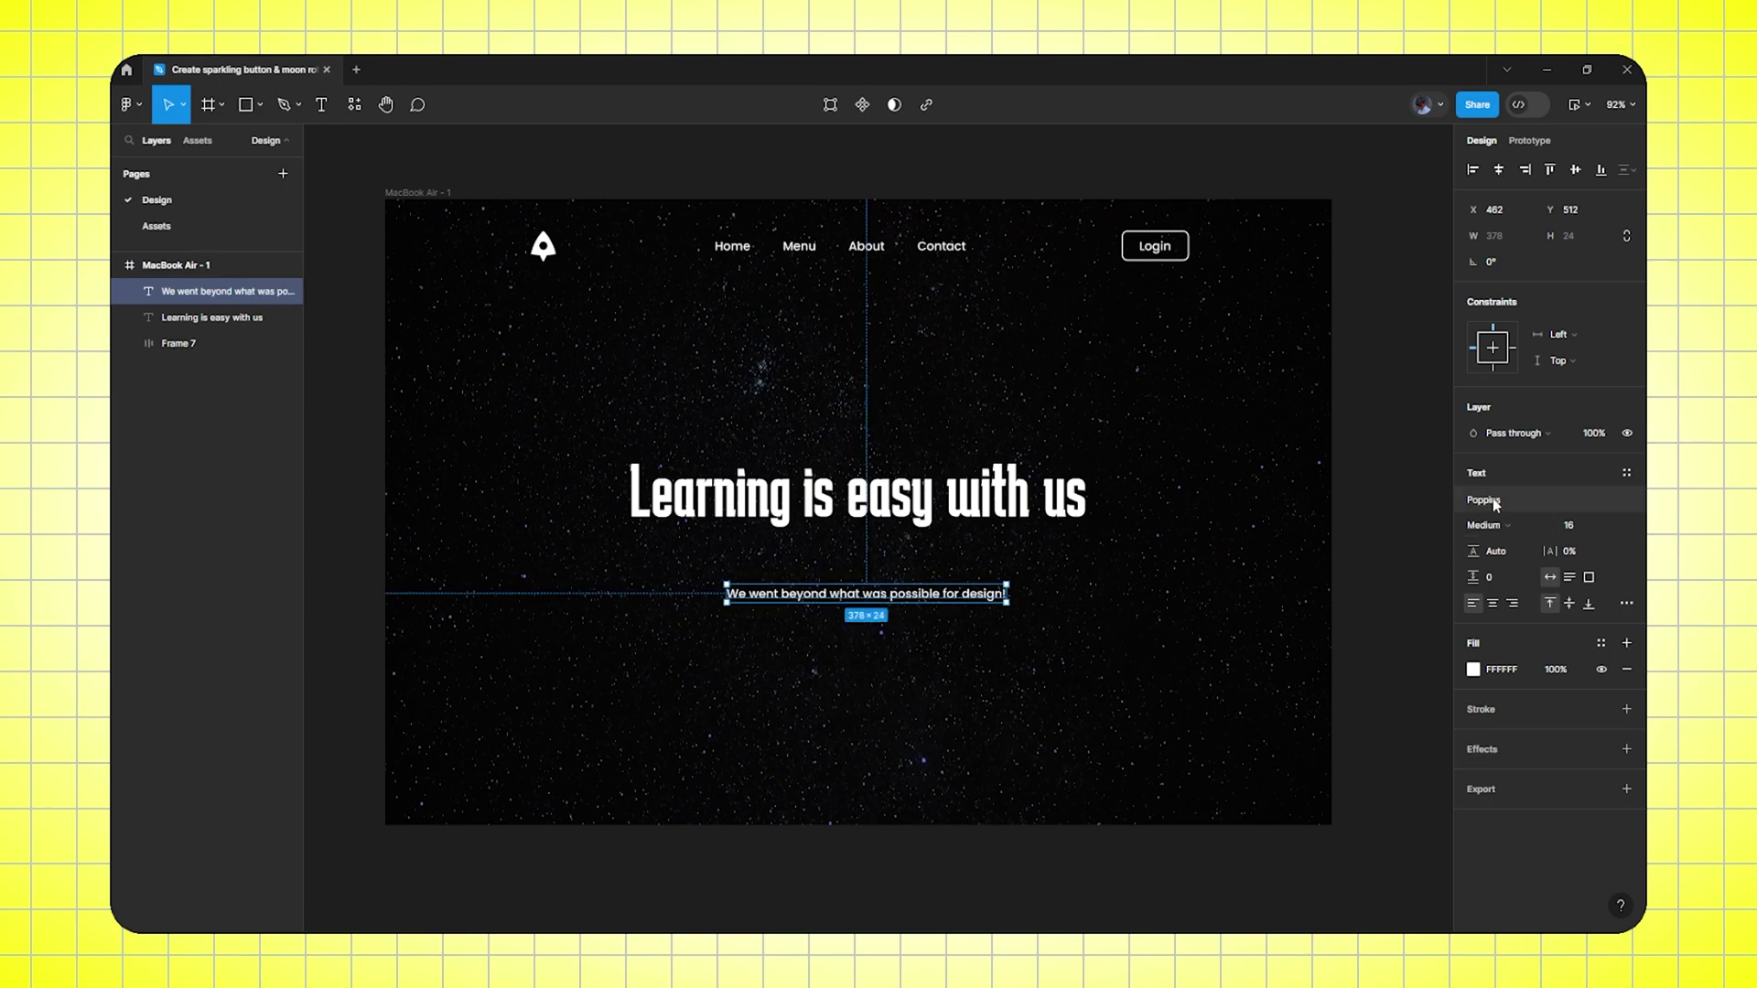
pyautogui.click(1509, 527)
pyautogui.click(1504, 545)
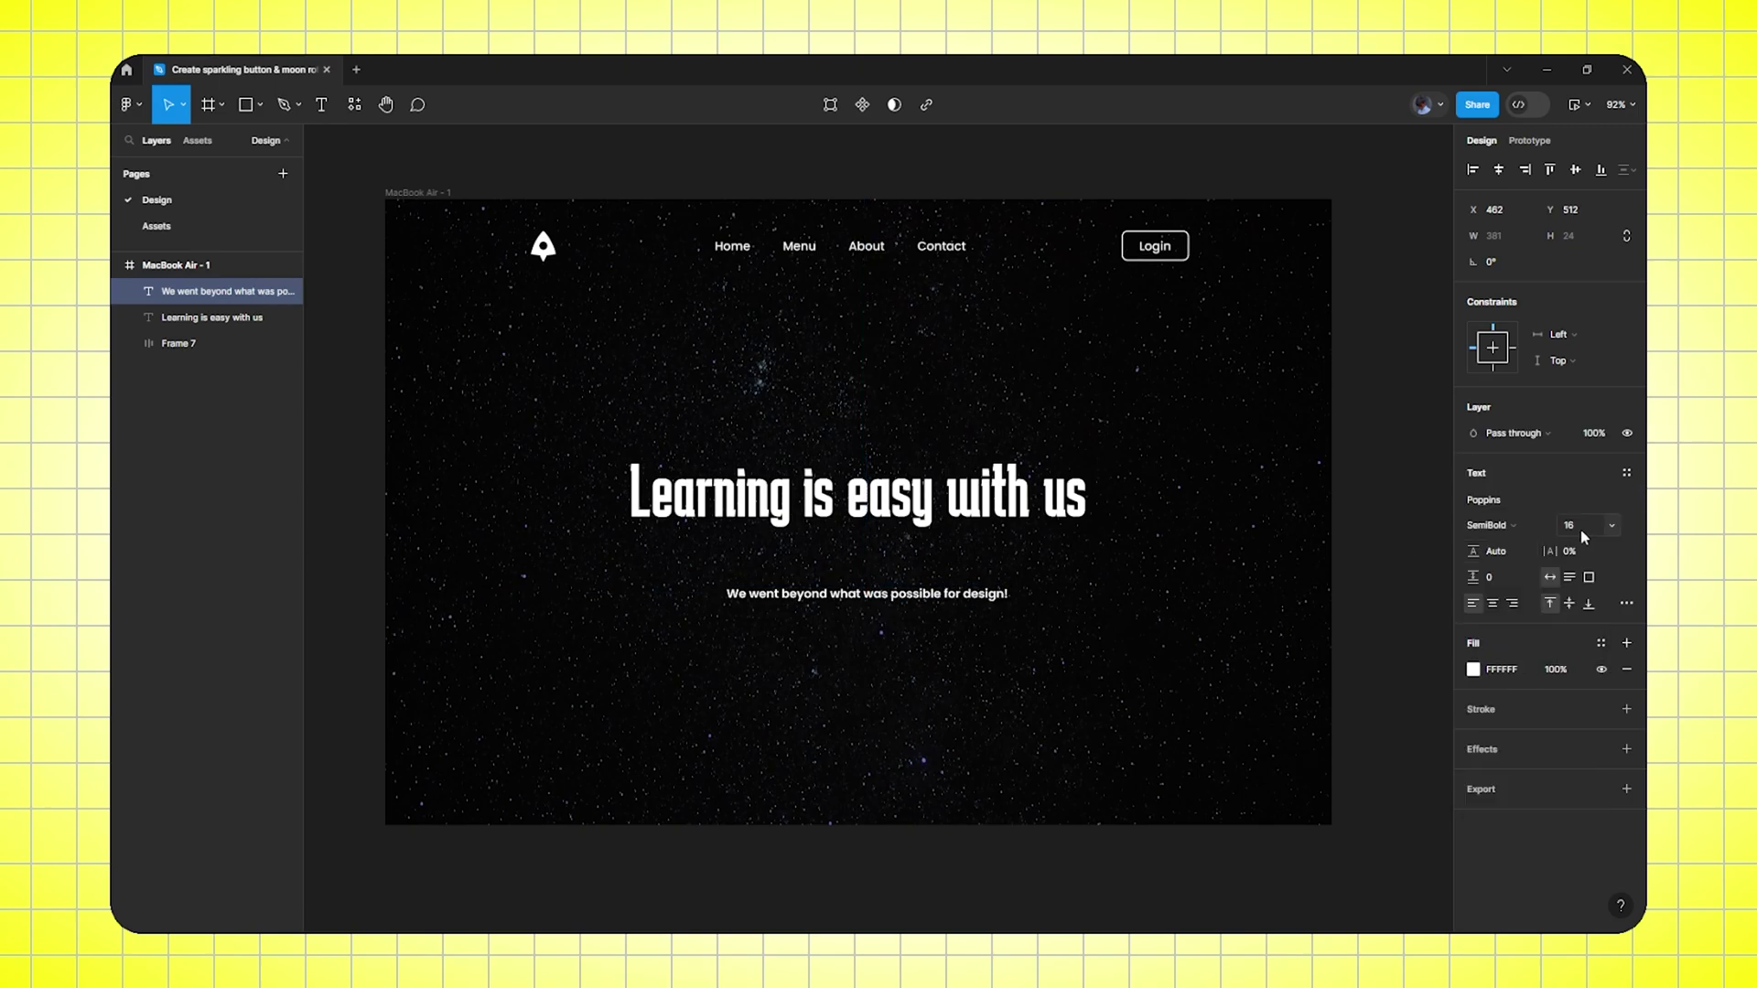
pyautogui.write('18')
pyautogui.press('Return')
# Center the tagline directly beneath the heading and move both texts higher in the frame
pyautogui.moveTo(917, 601); pyautogui.dragTo(881, 430)
pyautogui.keyDown('shift'); pyautogui.click(878, 510); pyautogui.keyUp('shift')
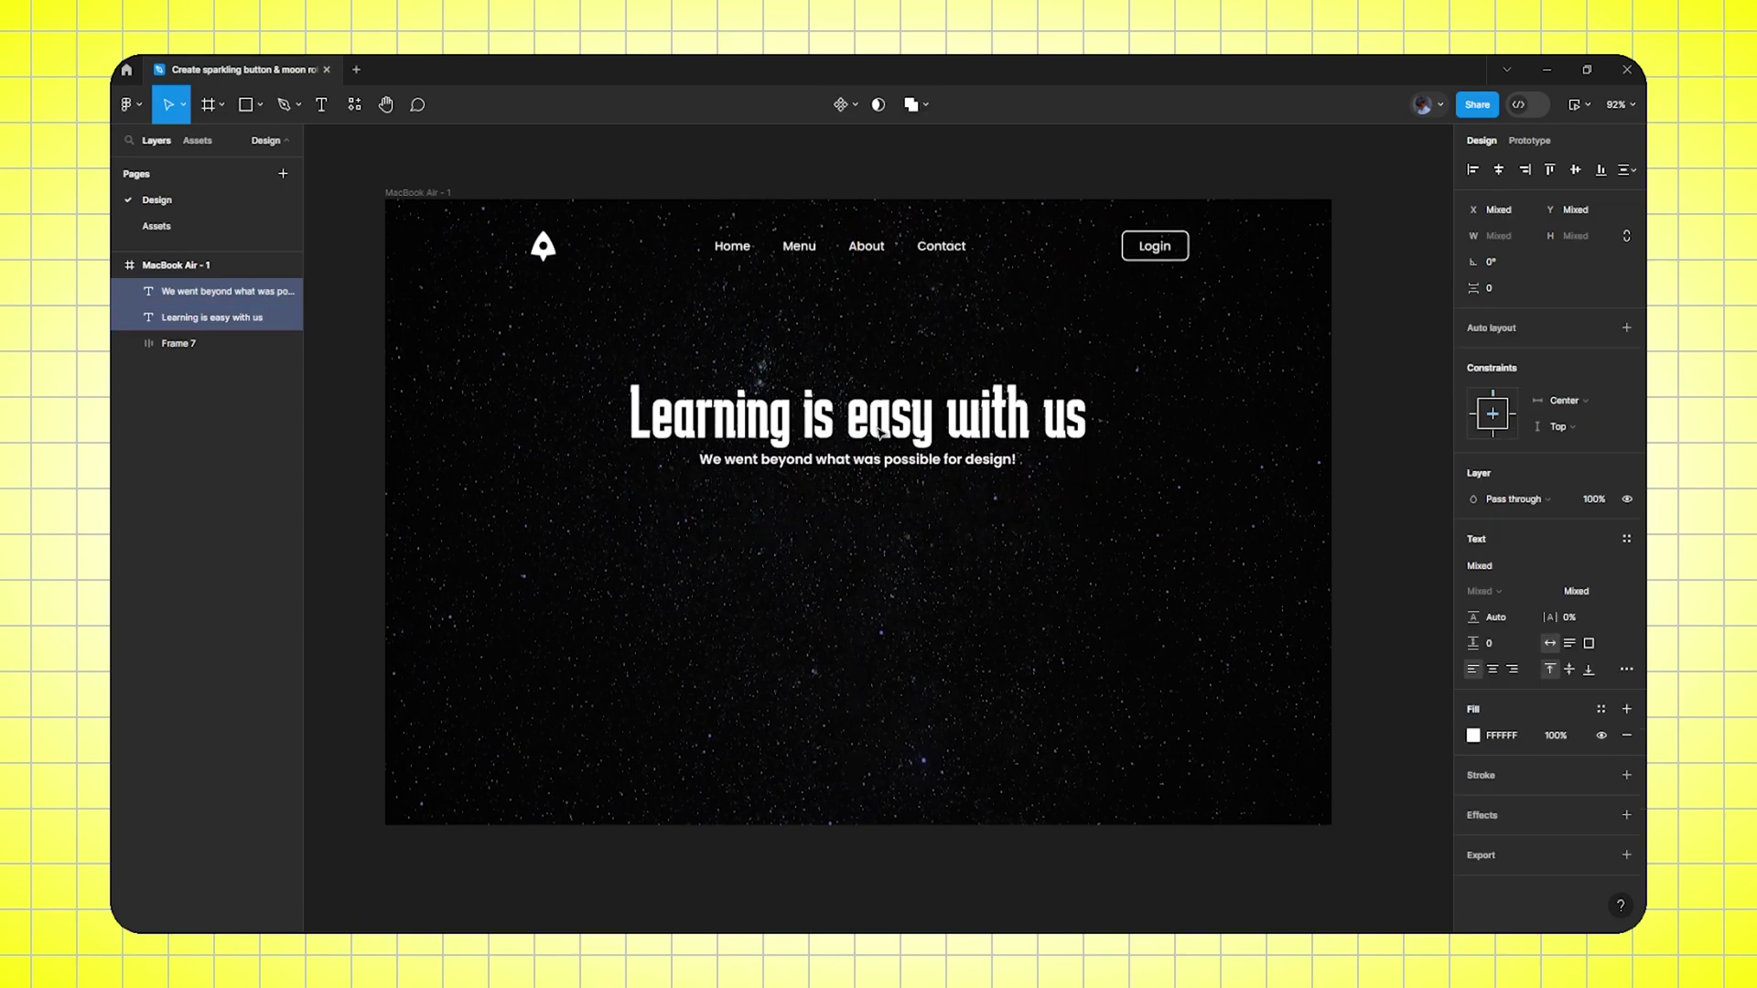
# Add the text "EXPLORE" below the tagline and set its weight to Medium
pyautogui.click(869, 538)
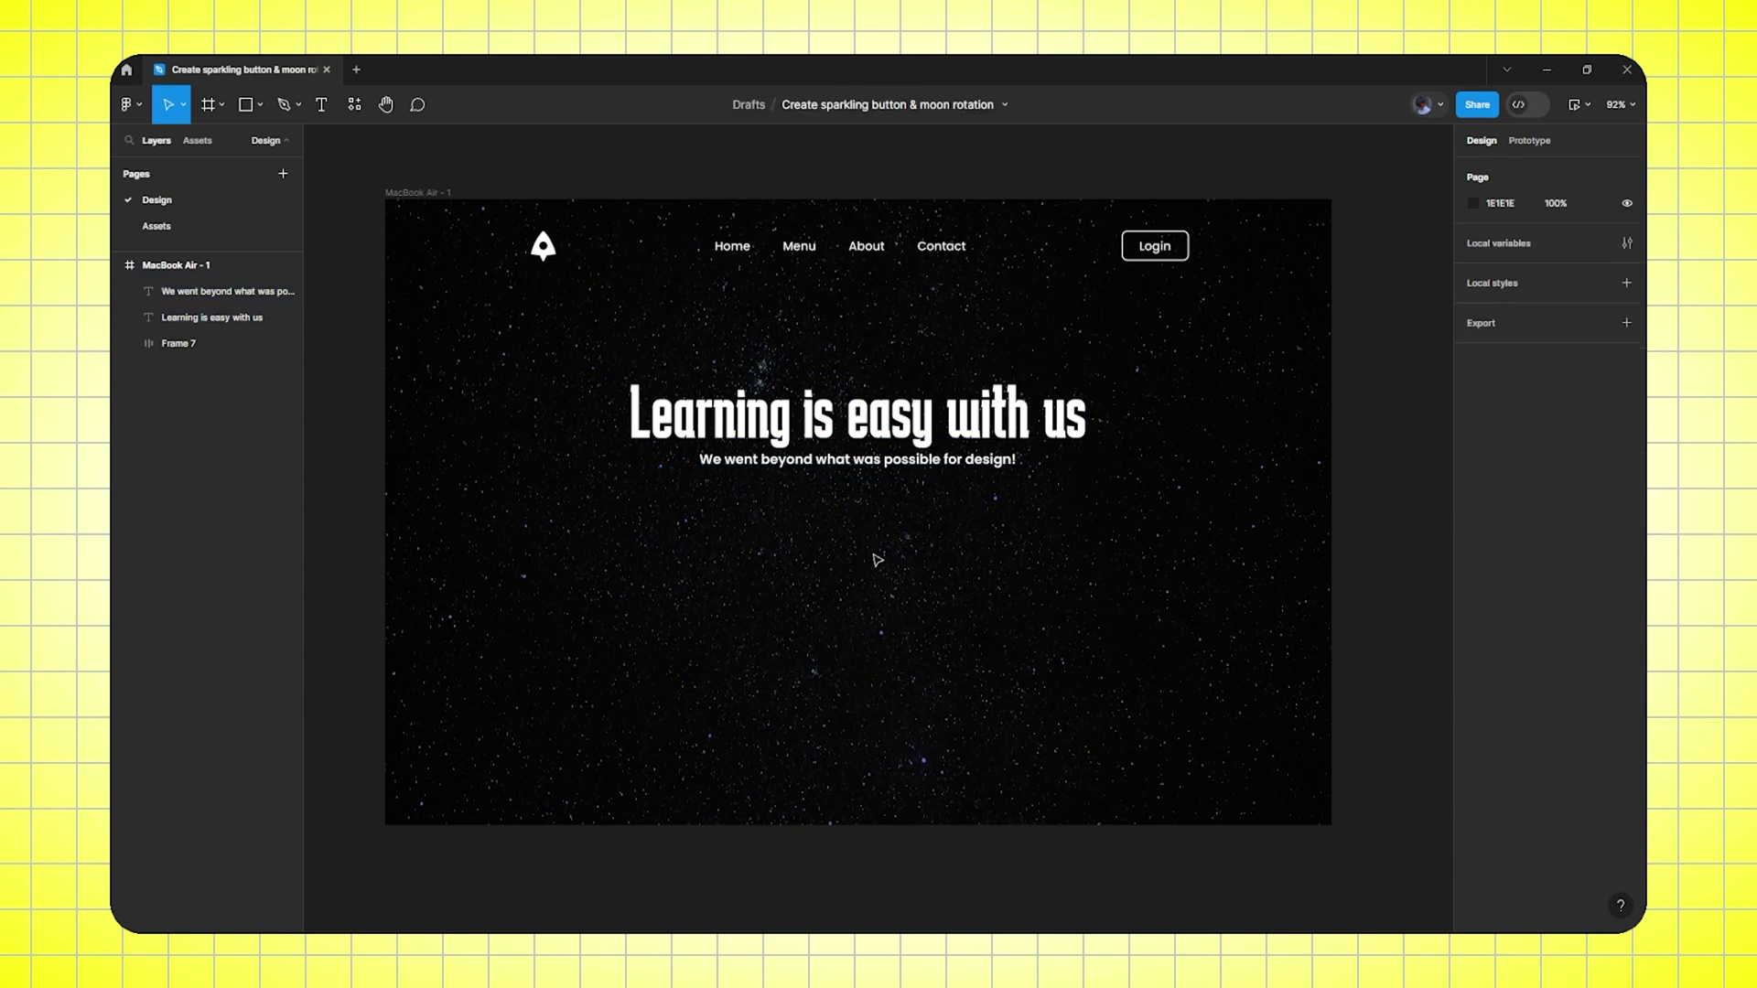
pyautogui.press('t')
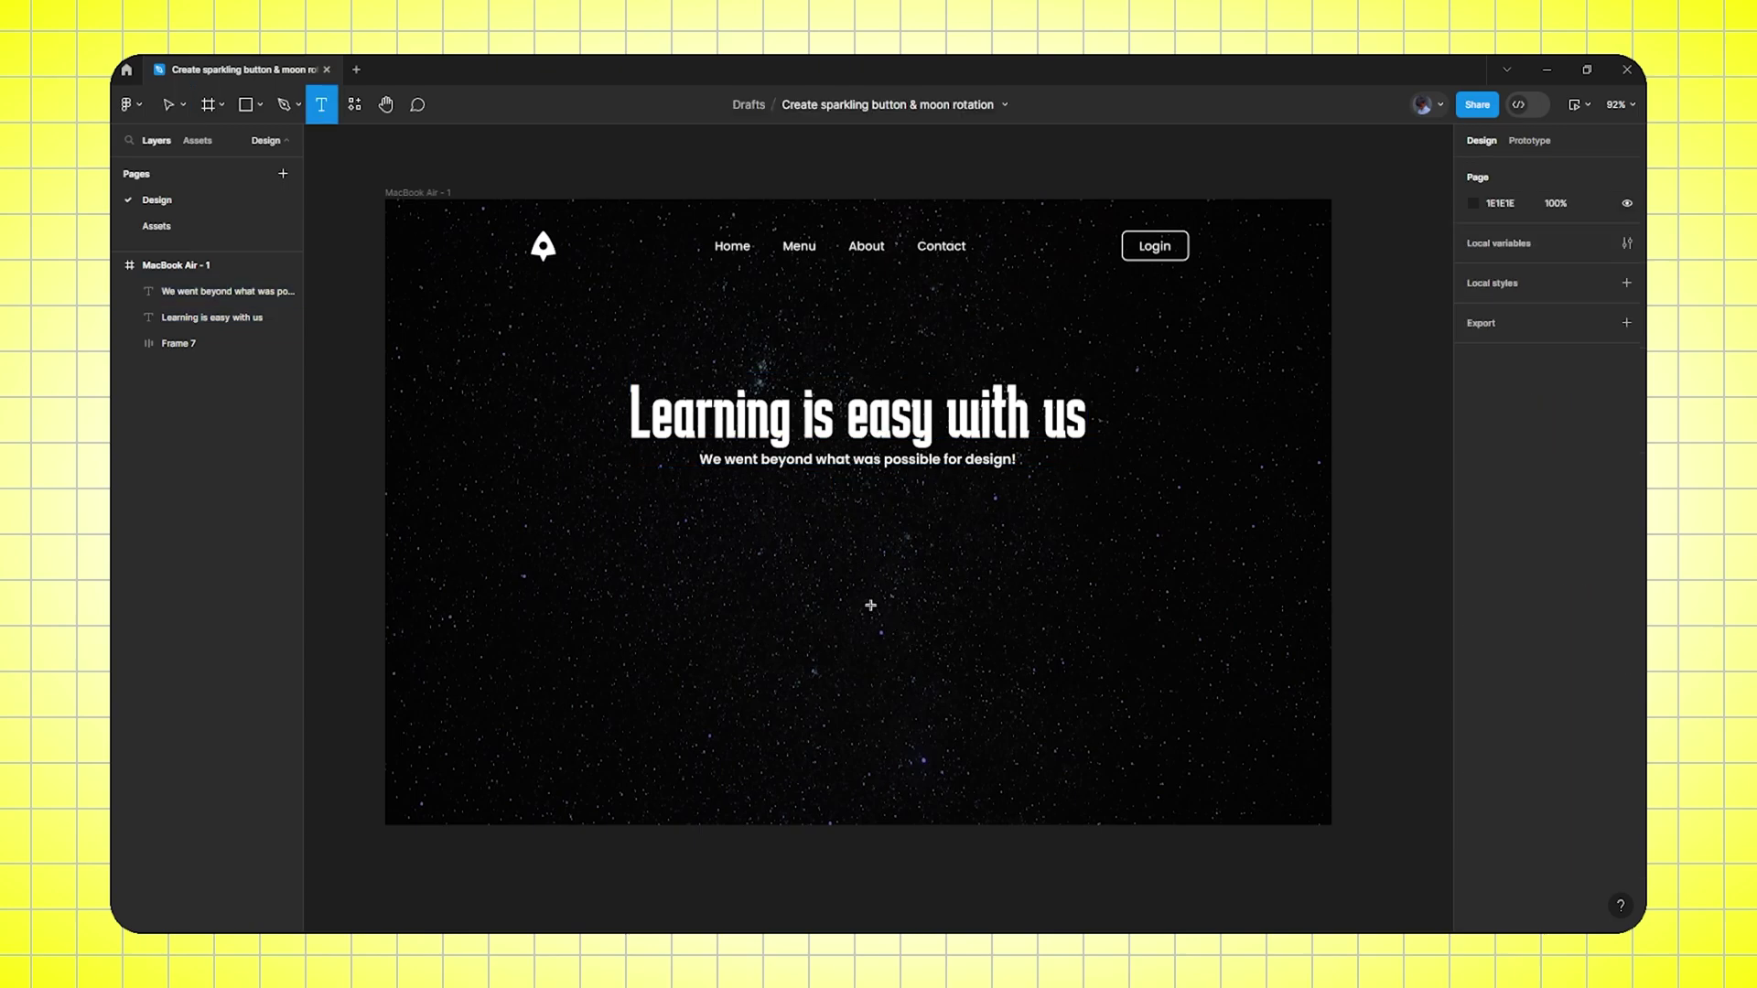
pyautogui.click(871, 605)
pyautogui.write('EXPLORE')
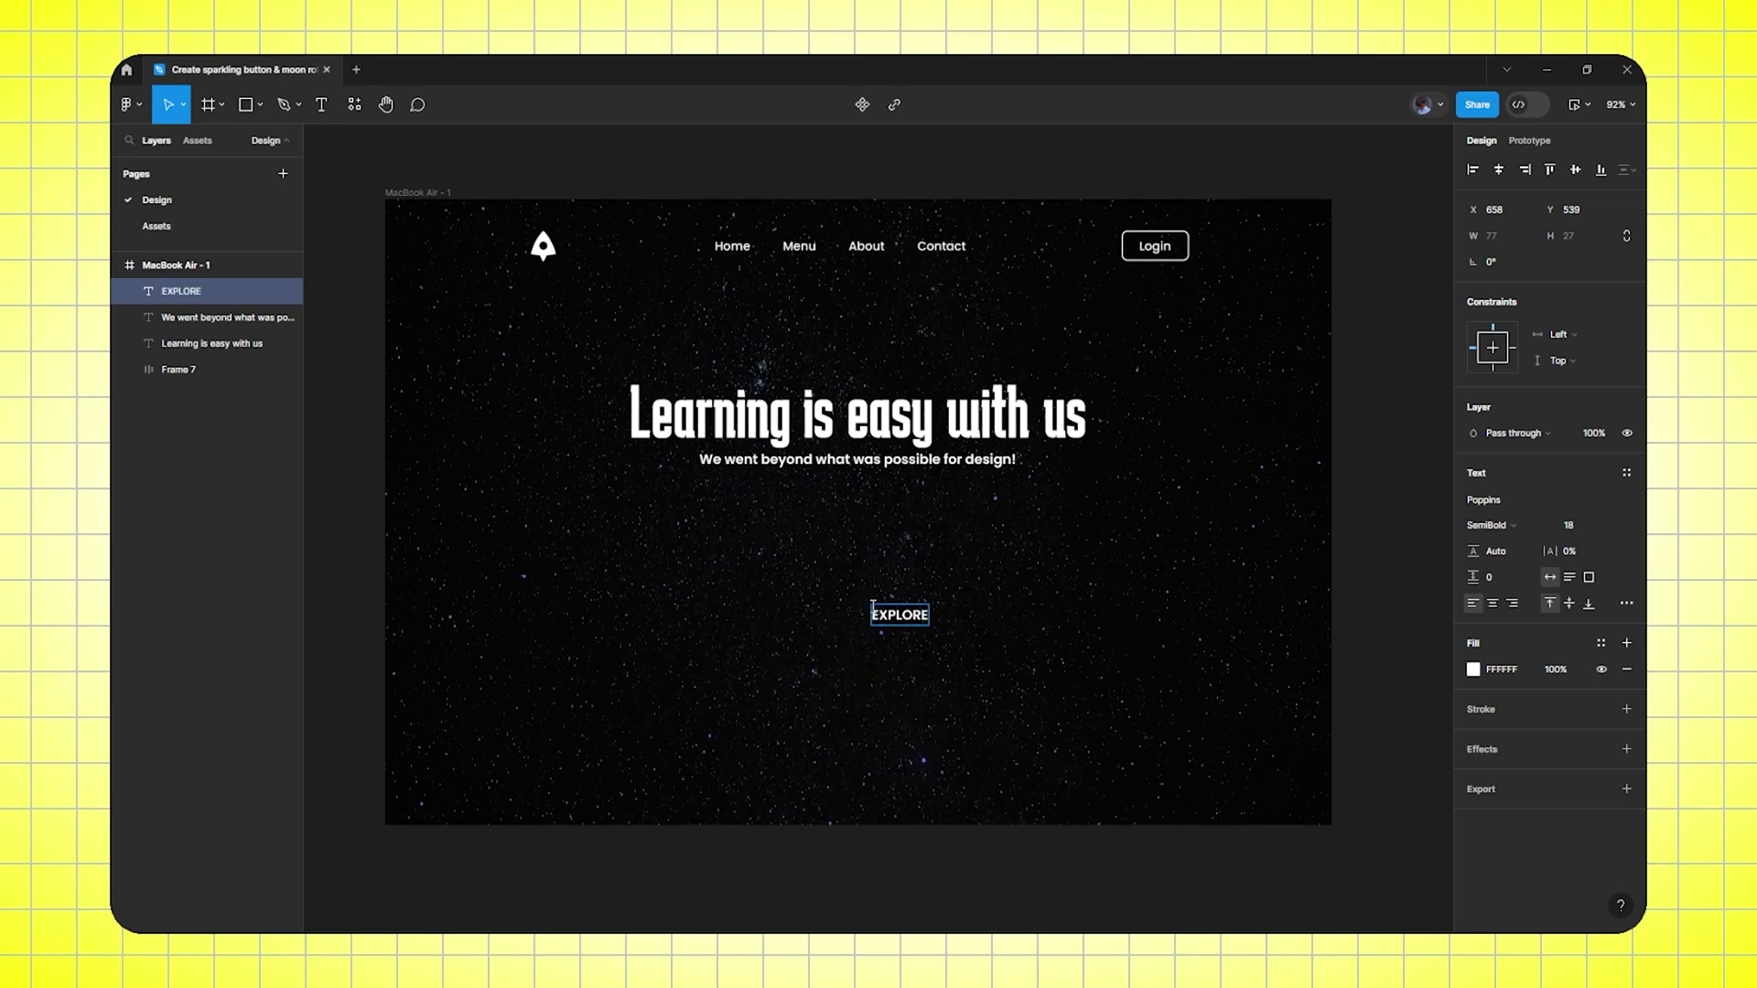
pyautogui.hotkey('ctrl', 'a')
pyautogui.click(1486, 519)
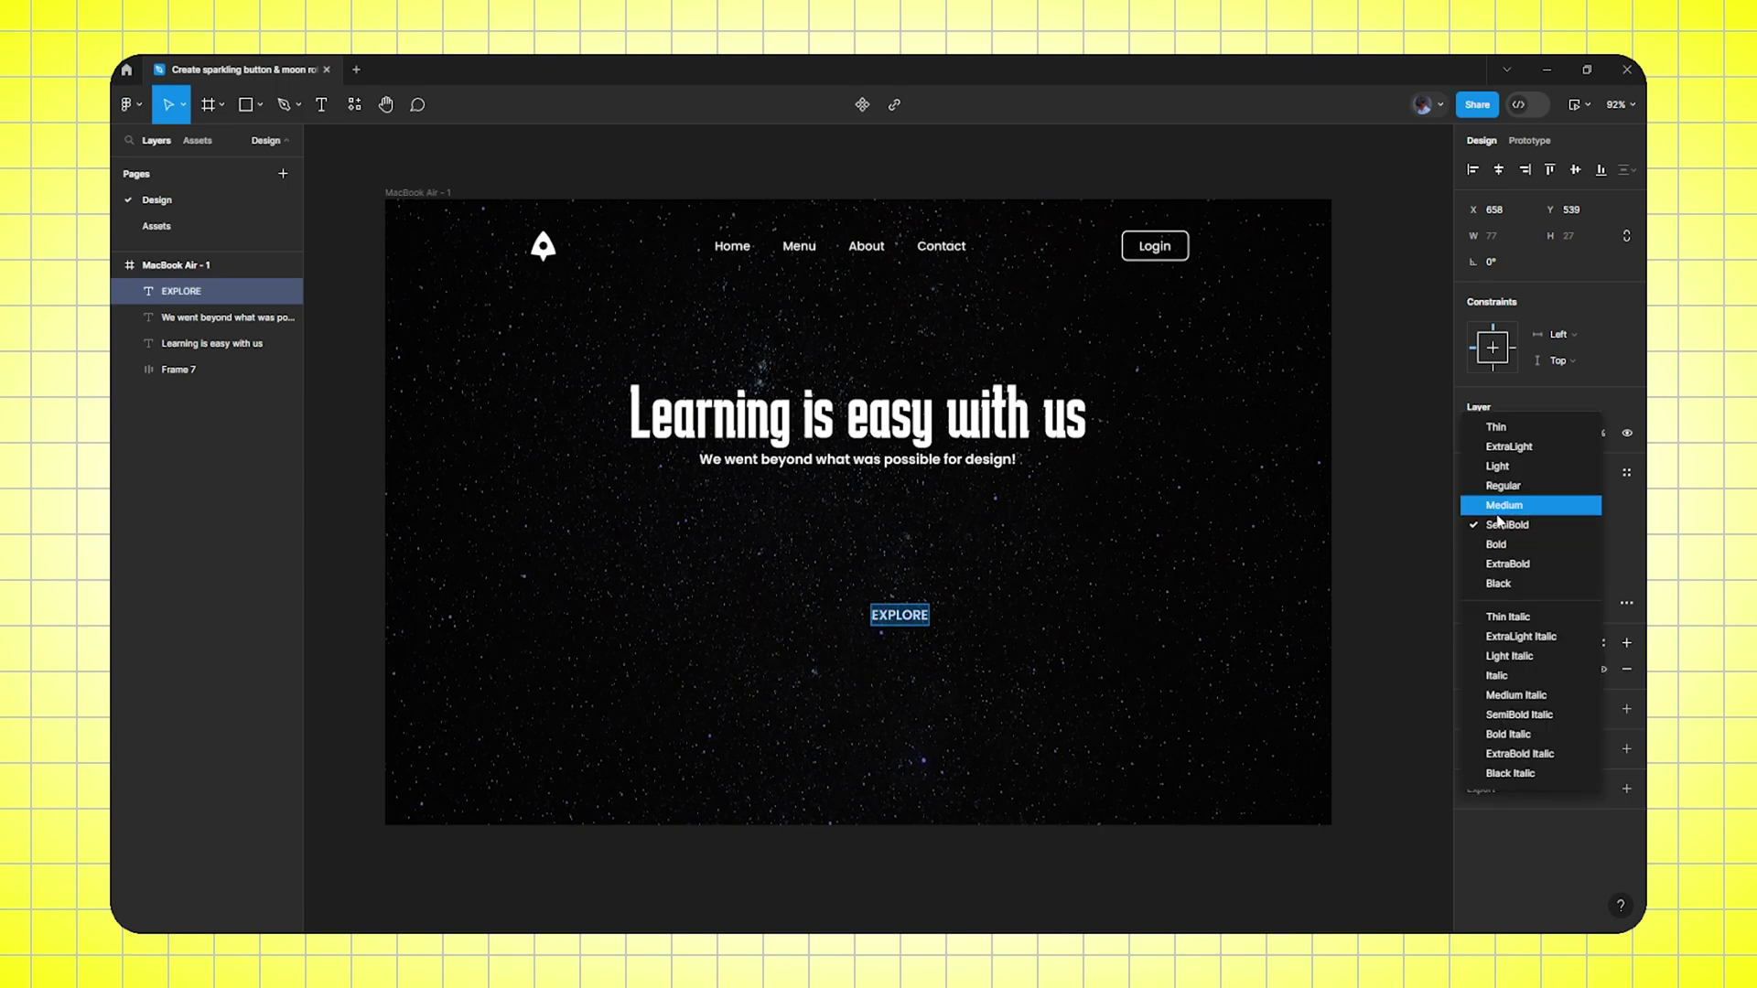
pyautogui.click(1499, 520)
pyautogui.click(1570, 527)
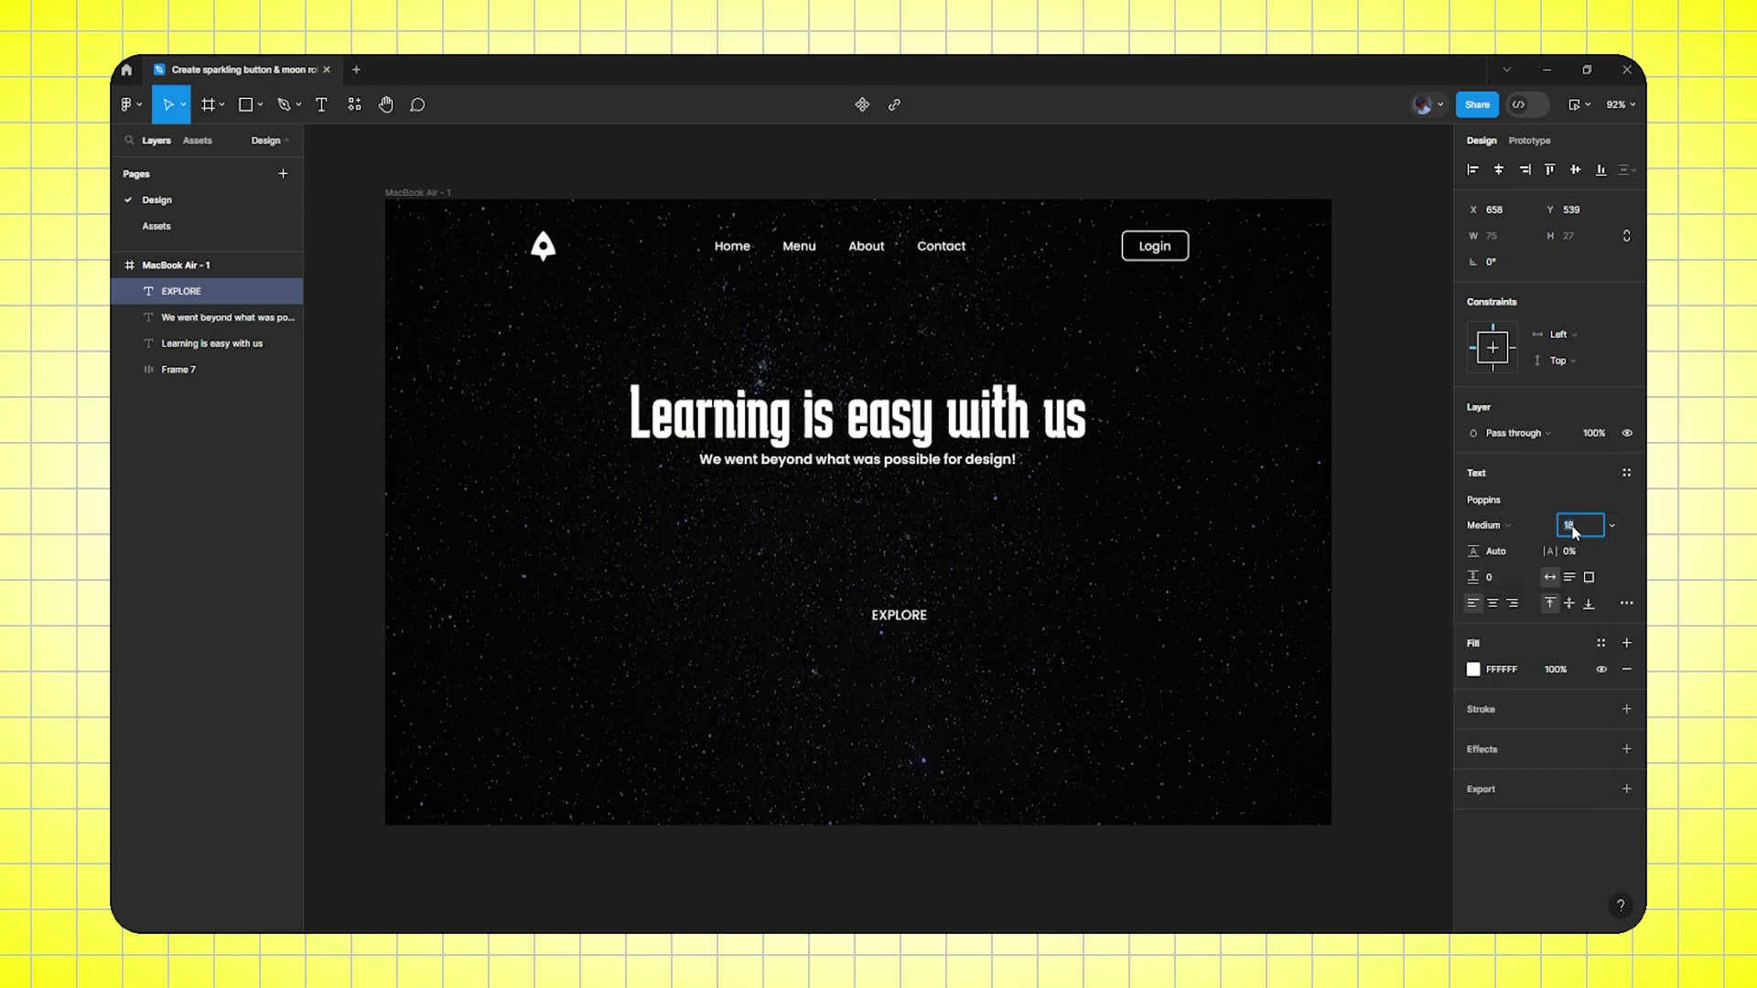
pyautogui.click(927, 623)
# Wrap the EXPLORE text in an auto layout frame with a white FFFFFF fill and color the text black (000000)
pyautogui.press('Escape')
pyautogui.hotkey('shift', 'a')
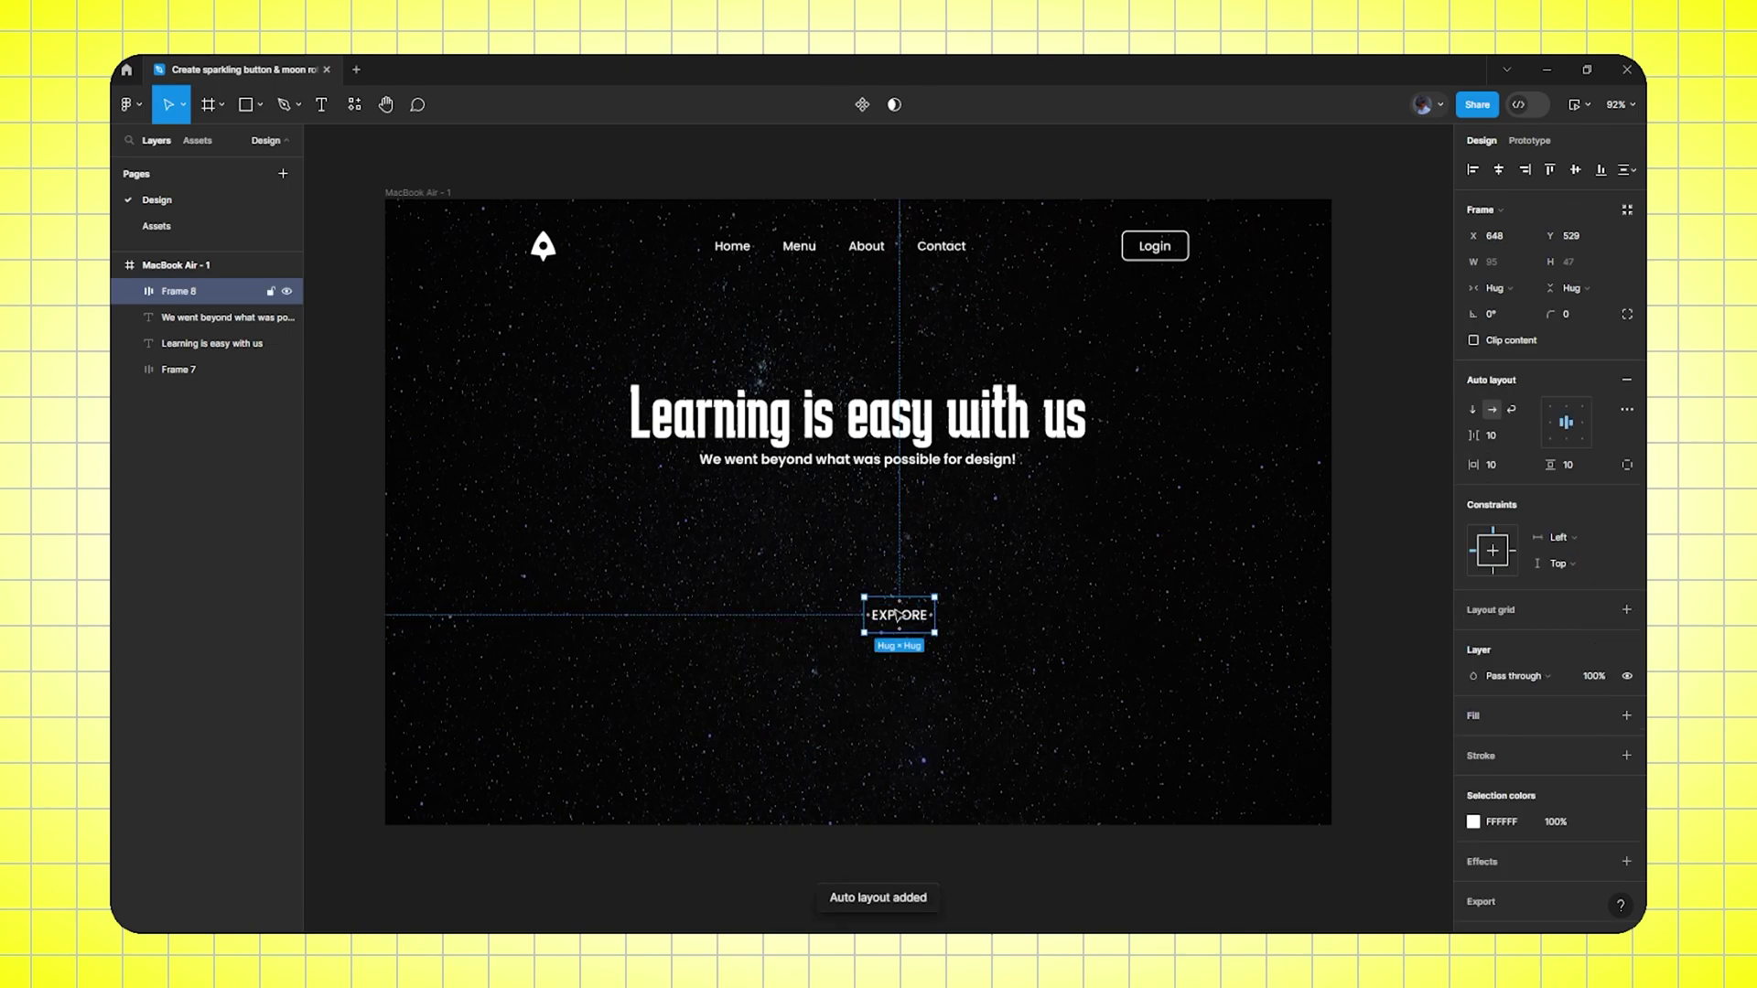
pyautogui.click(1626, 715)
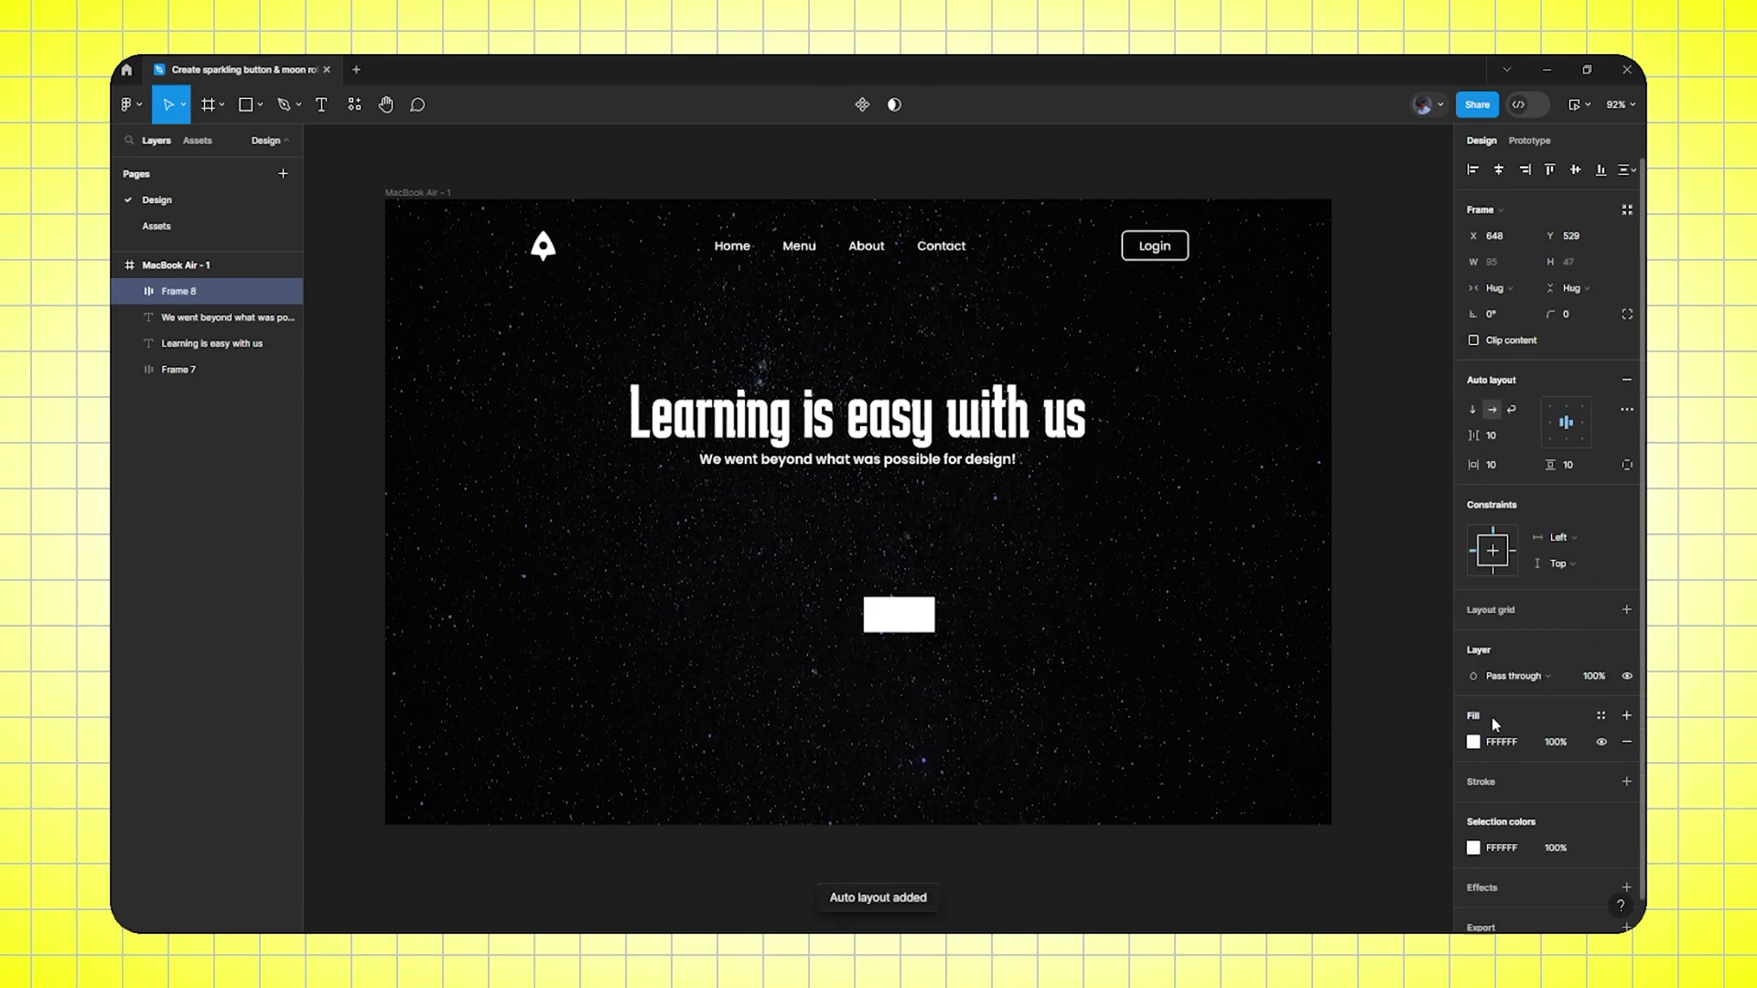
pyautogui.click(909, 625)
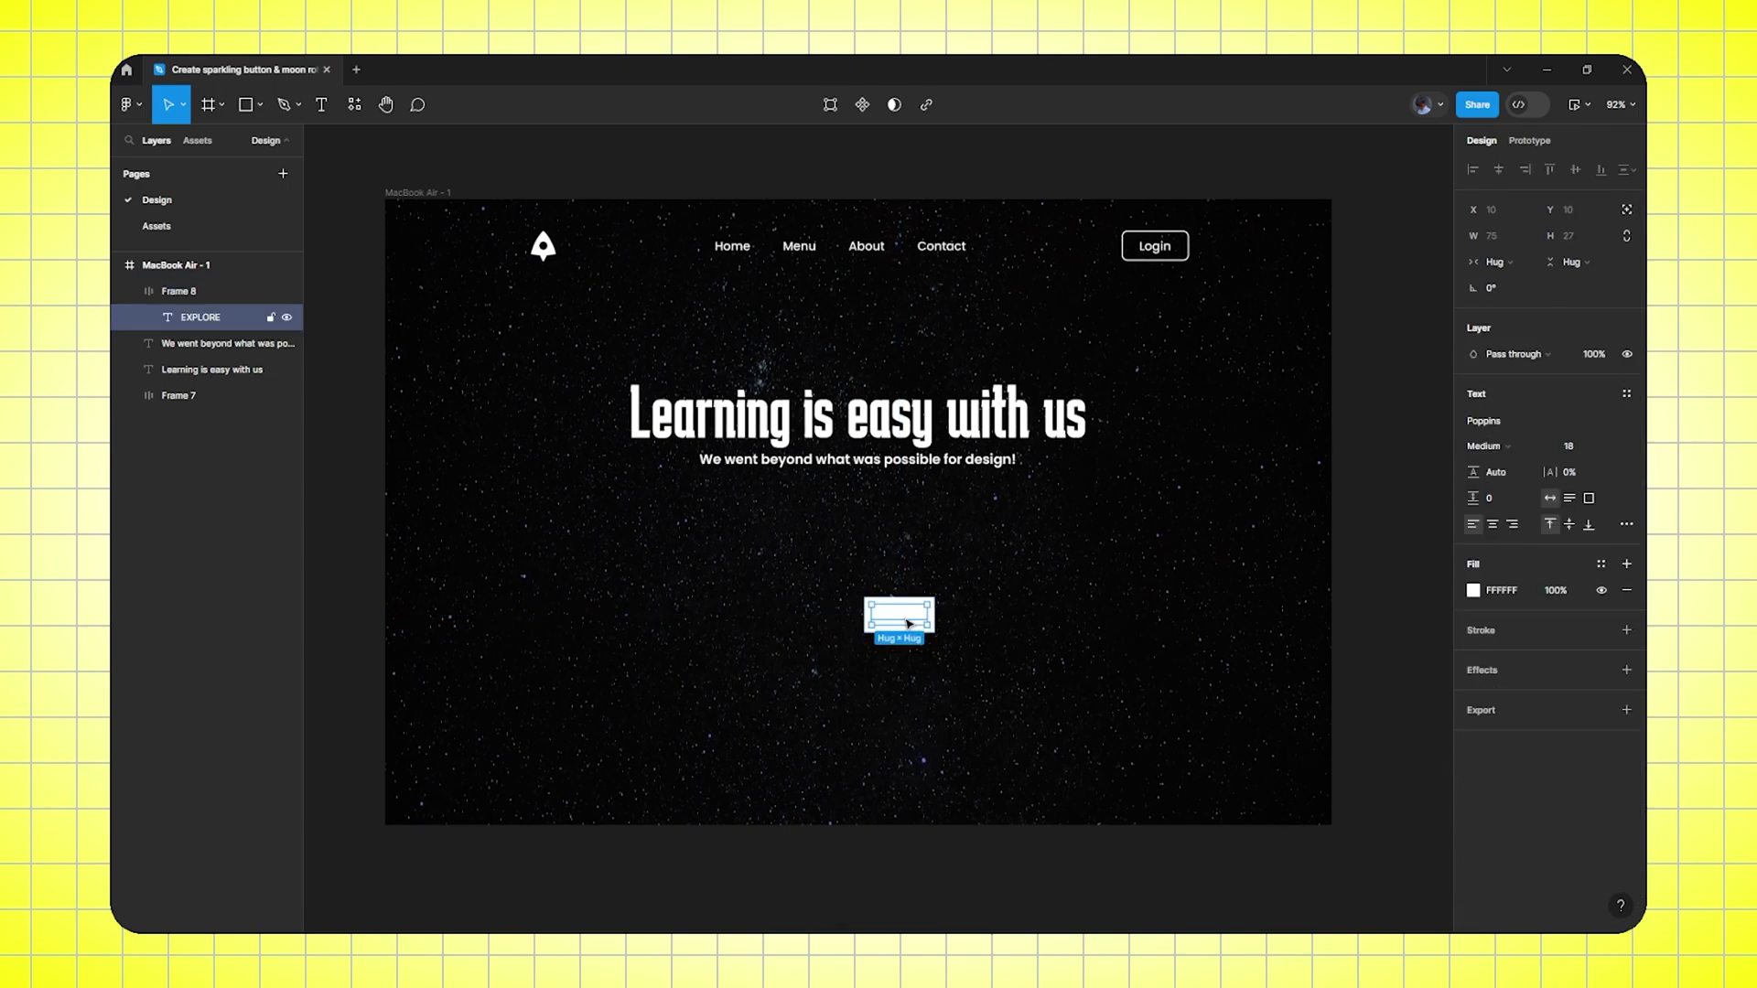
pyautogui.click(1472, 590)
pyautogui.click(1264, 704)
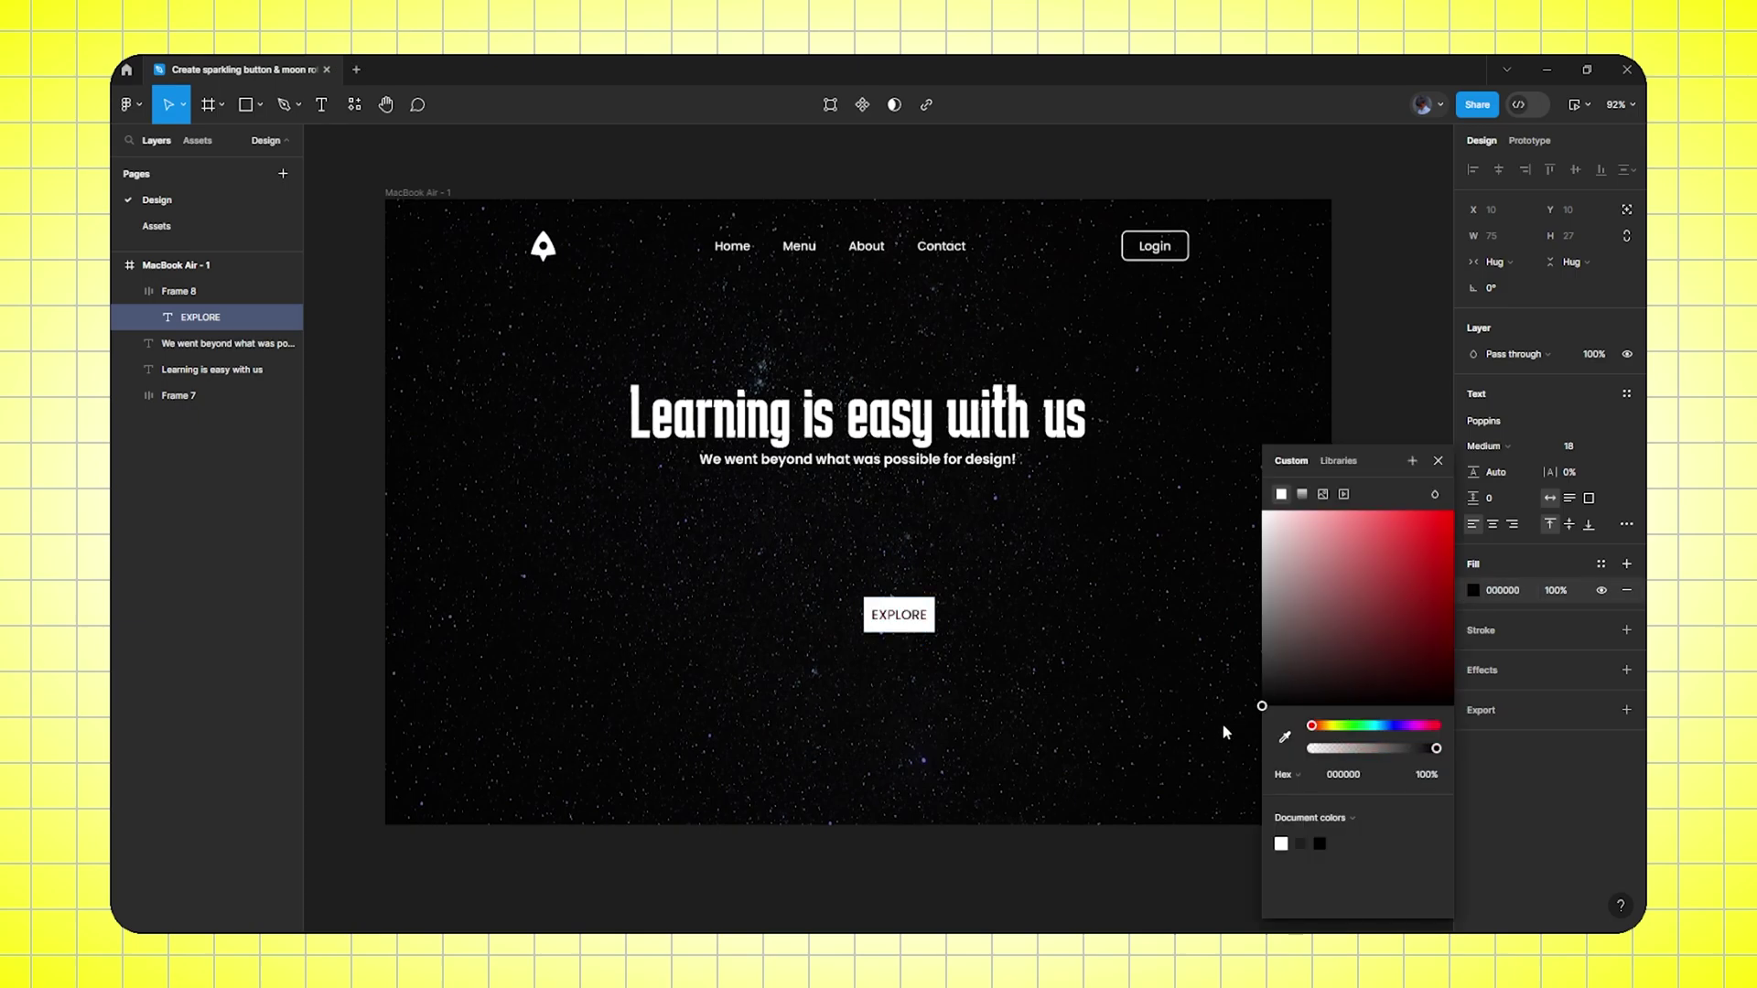
# Set the EXPLORE button's horizontal padding to 54, vertical padding to 14 and corner radius to 8
pyautogui.click(937, 629)
pyautogui.click(928, 622)
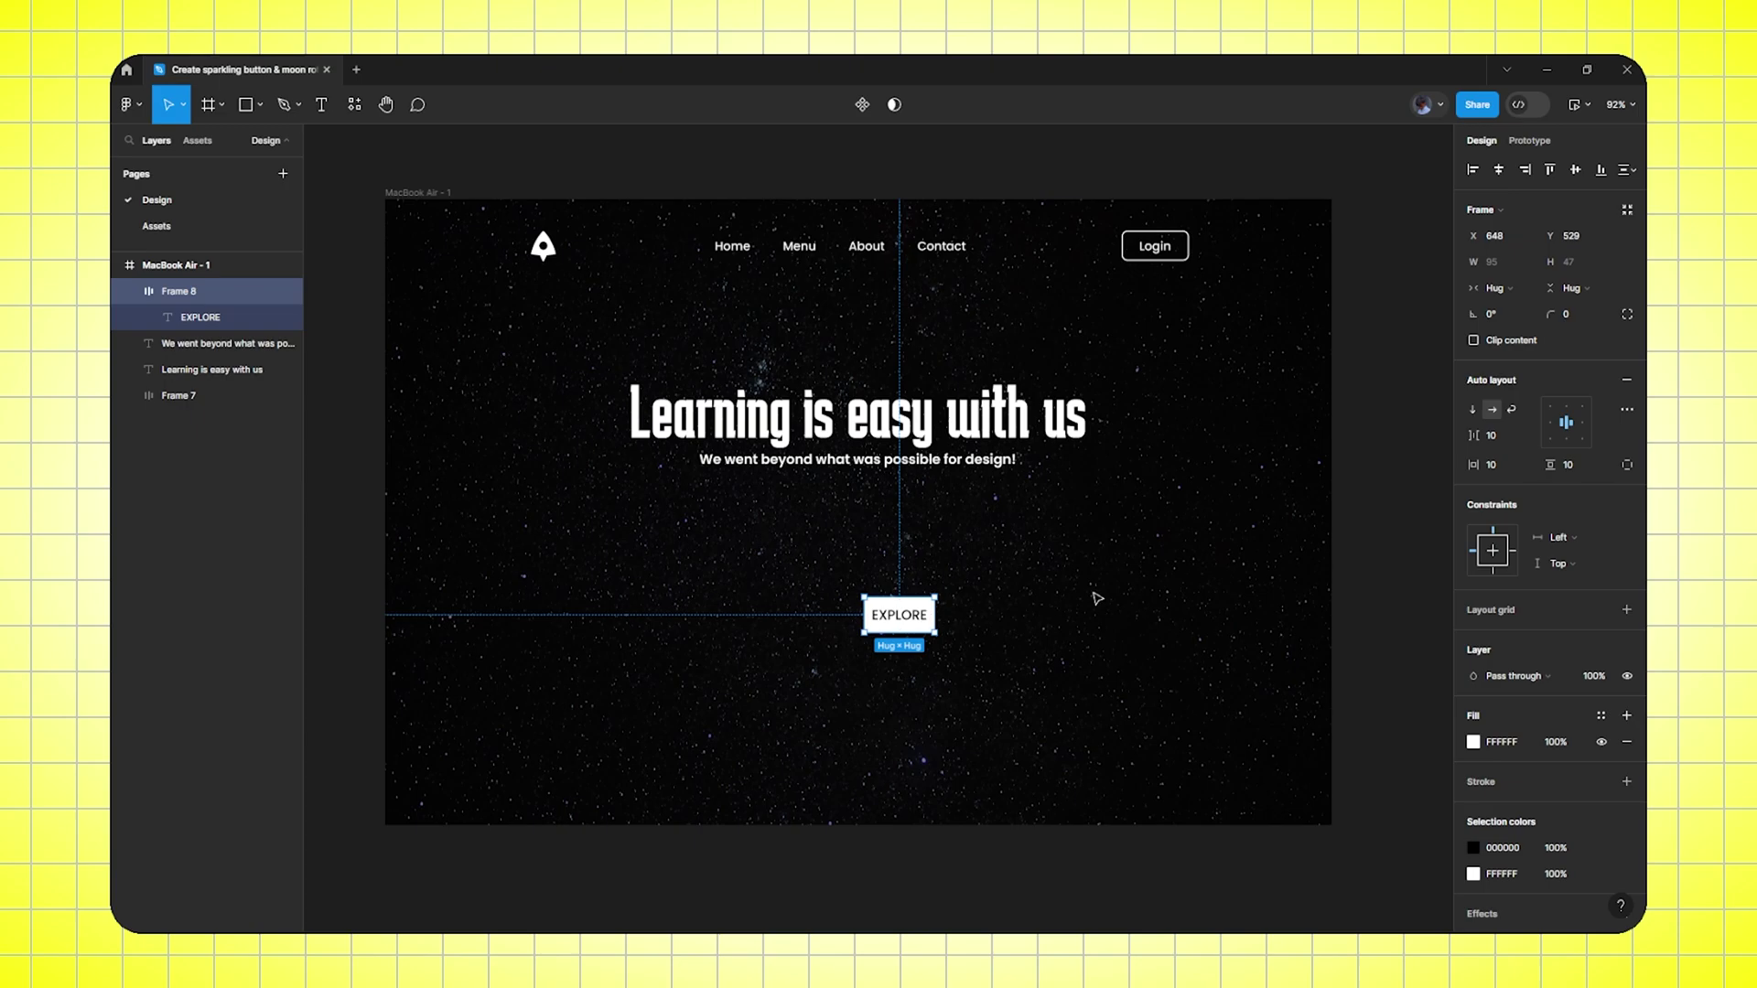
pyautogui.click(1499, 469)
pyautogui.write('54')
pyautogui.click(1576, 466)
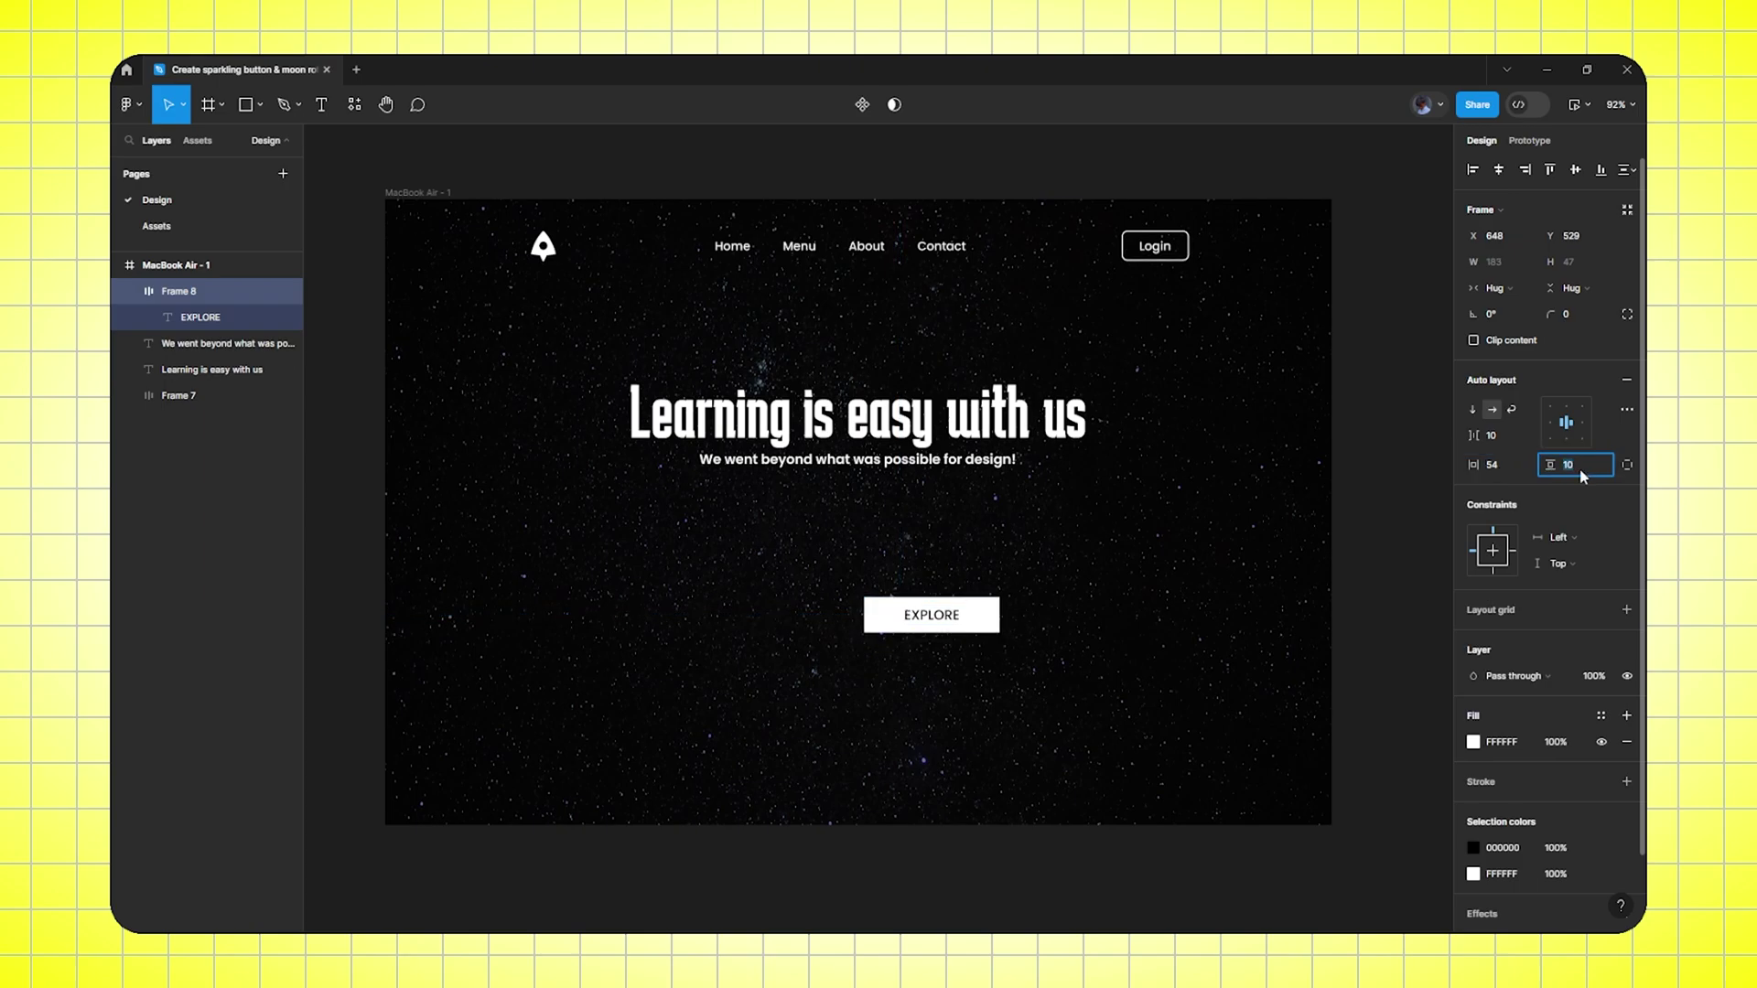
pyautogui.write('14')
pyautogui.press('Return')
pyautogui.click(1572, 315)
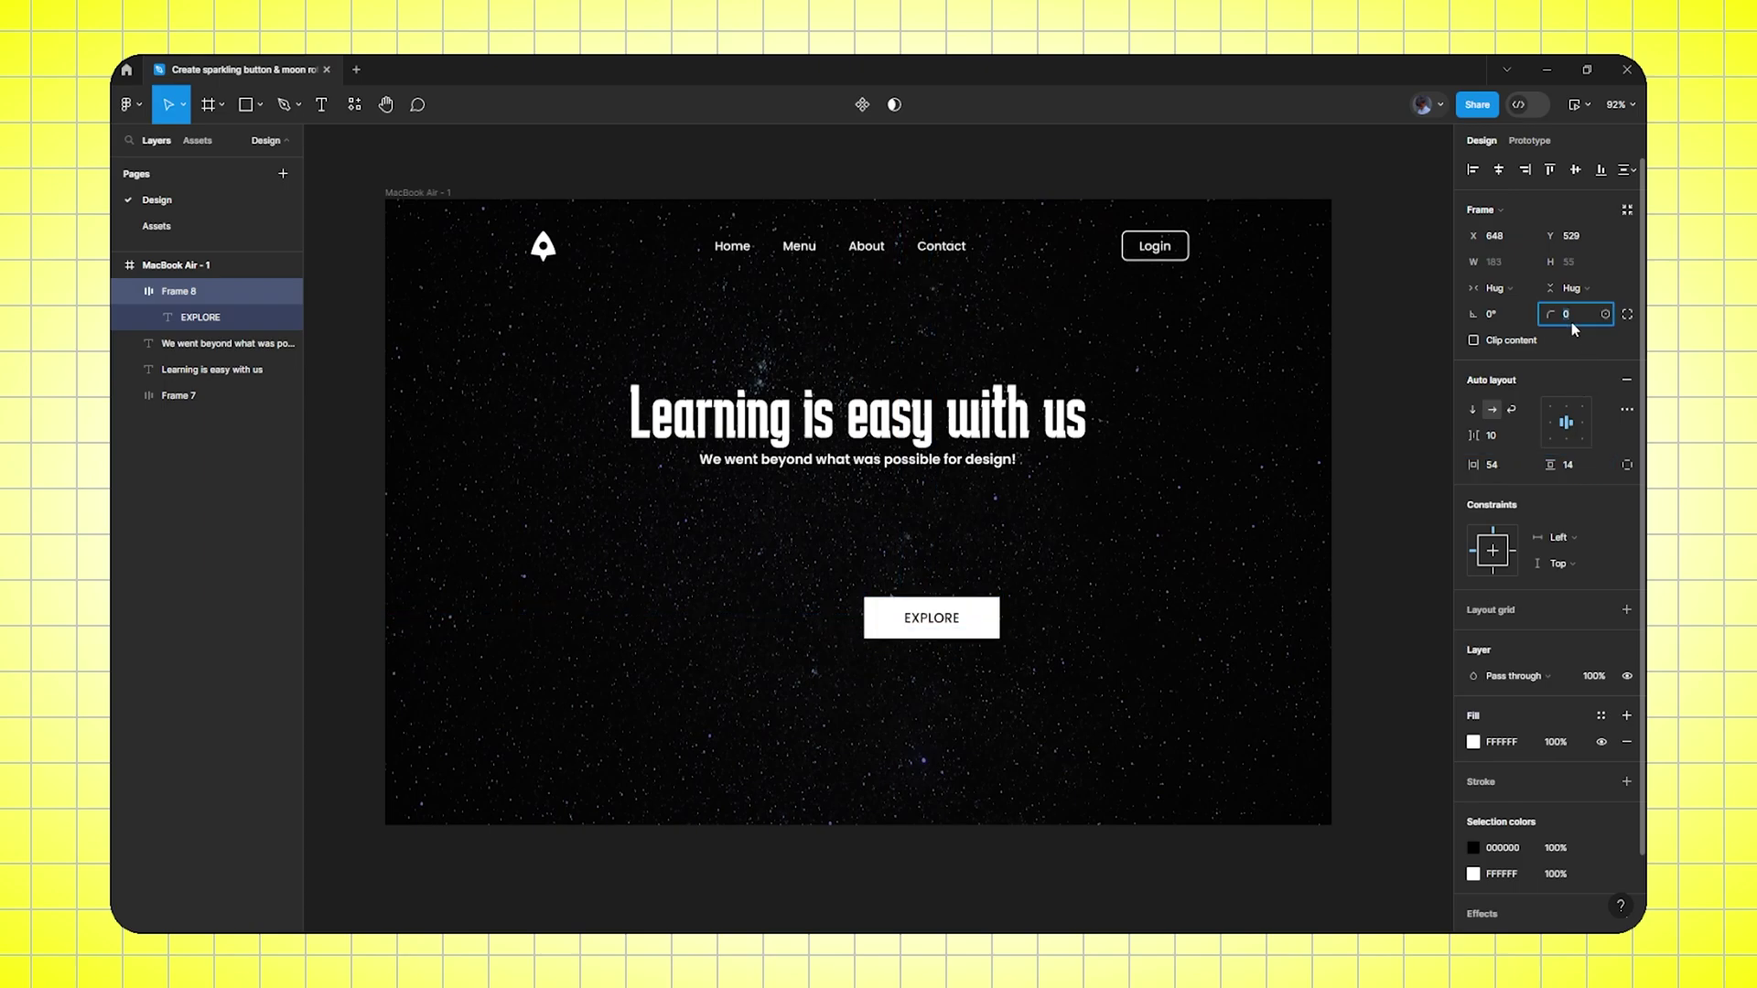
pyautogui.write('8')
pyautogui.press('Return')
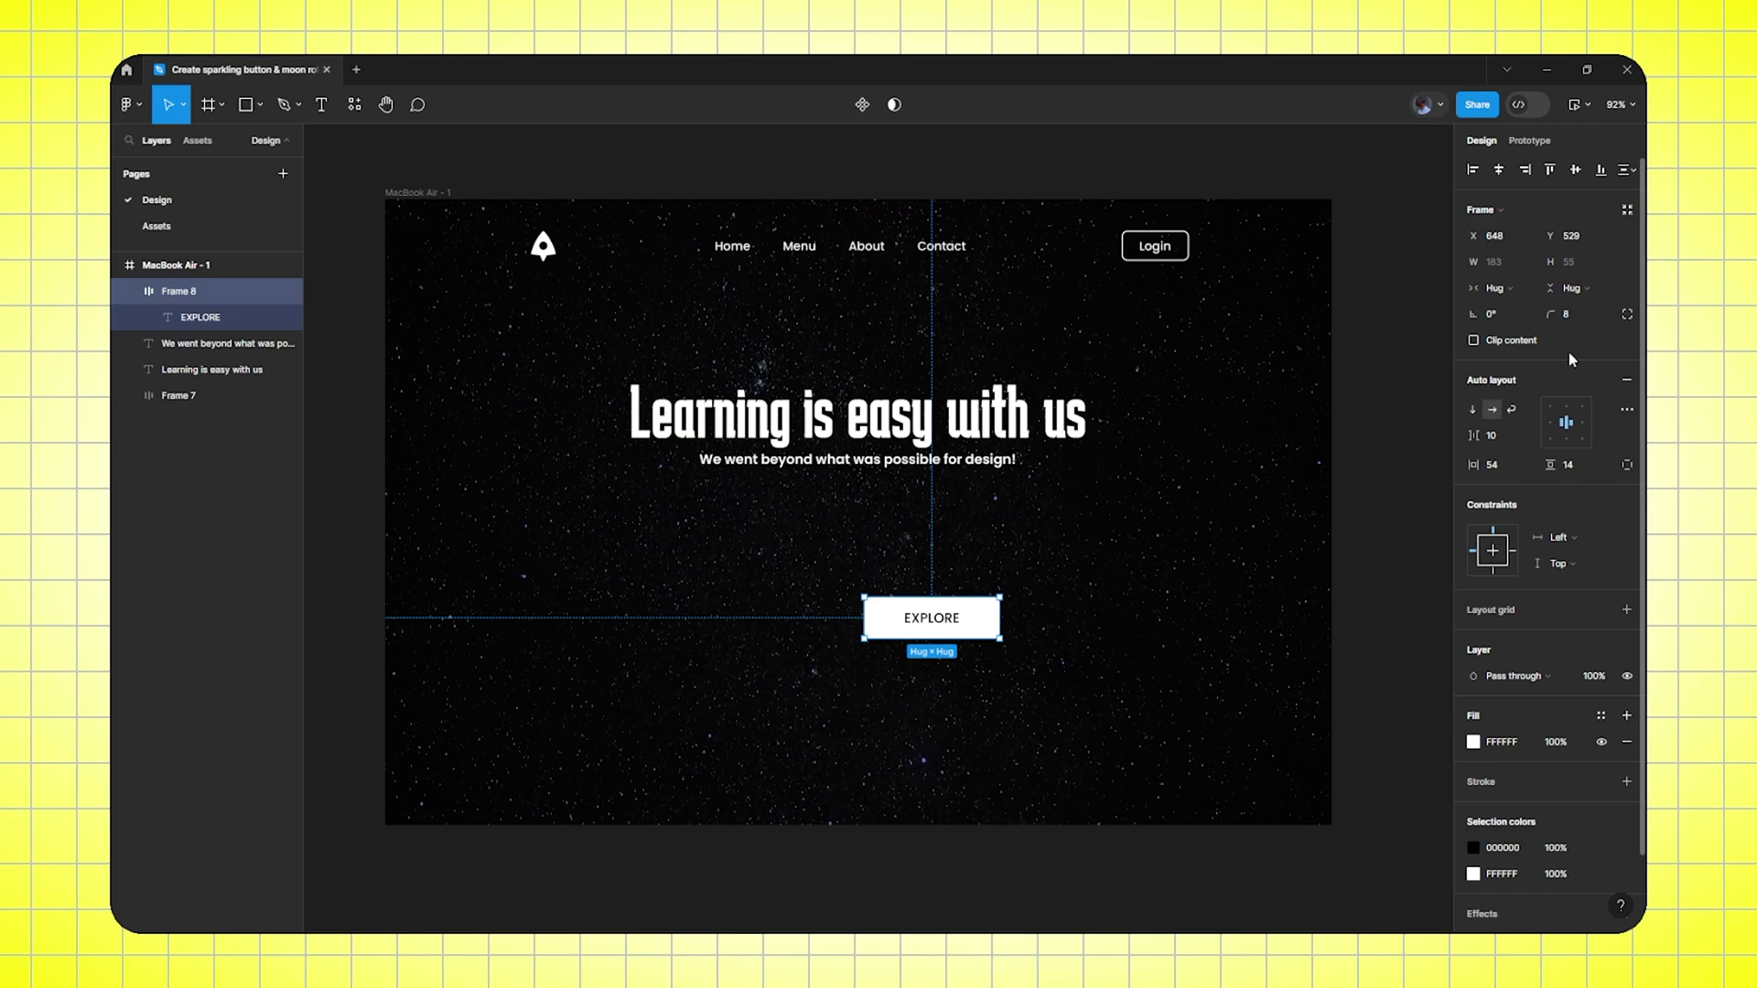
# Center the EXPLORE button horizontally in the frame and move it up to Y 499
pyautogui.click(1498, 169)
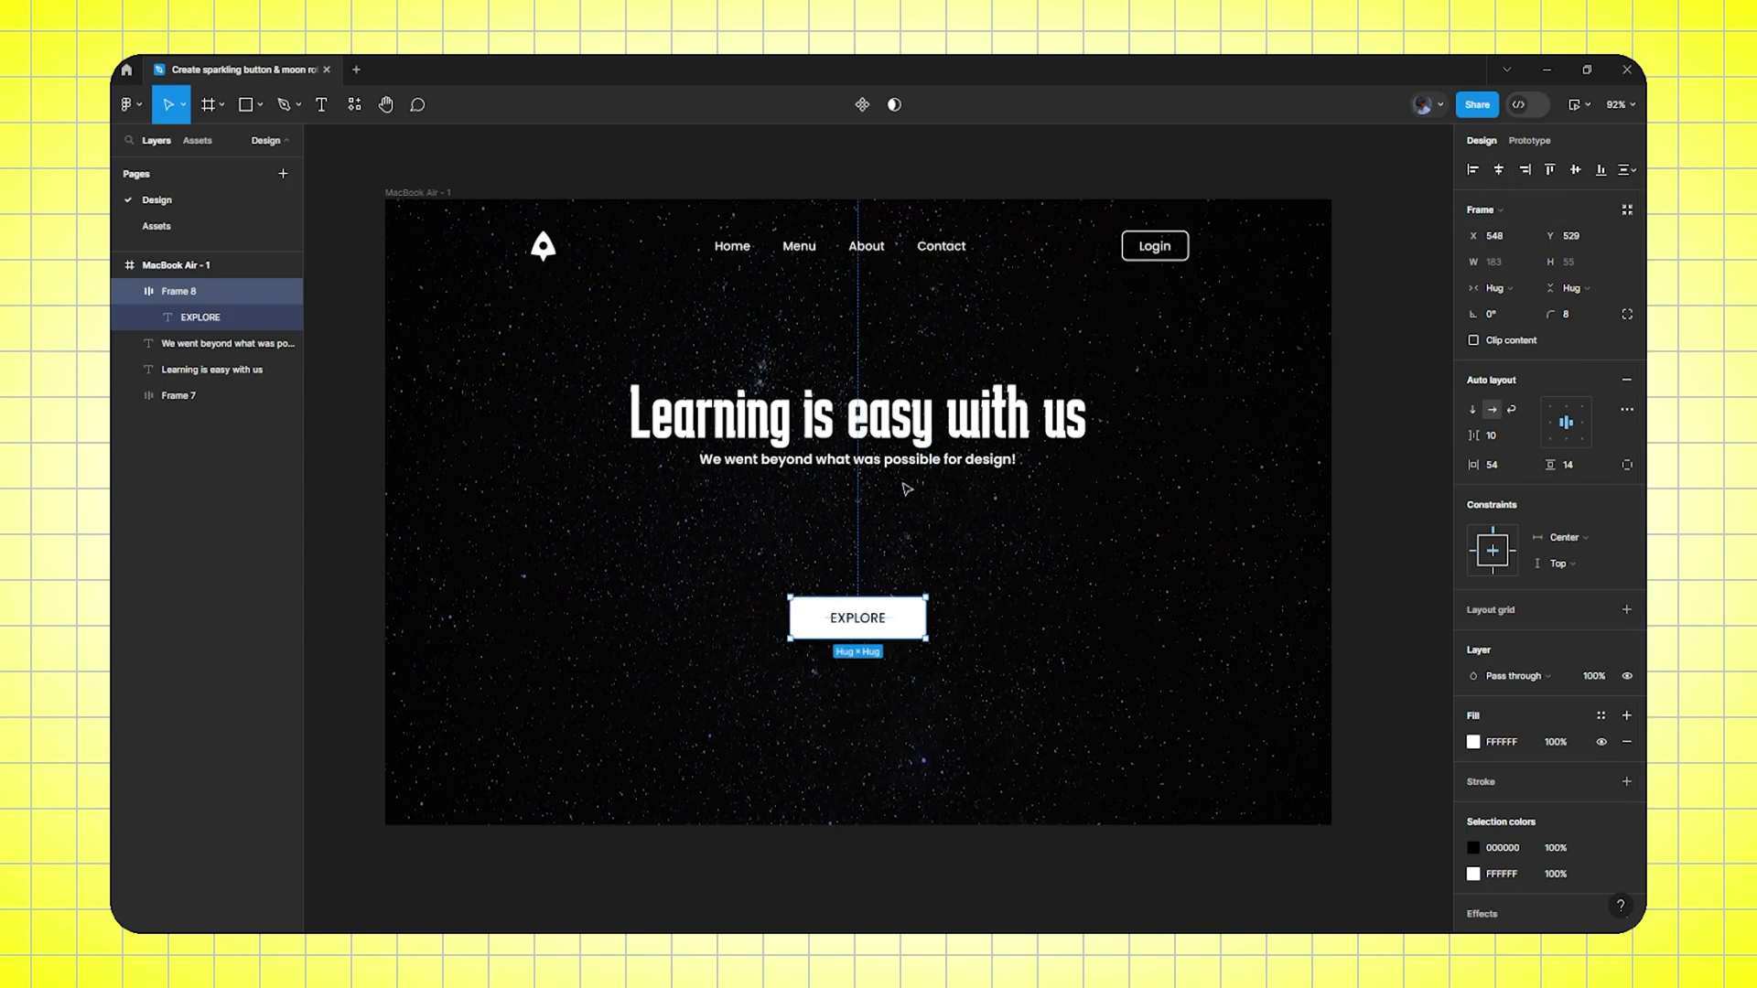
pyautogui.hotkey('shift', 'Up')
pyautogui.hotkey('shift', 'Up')
pyautogui.hotkey('shift', 'Up')
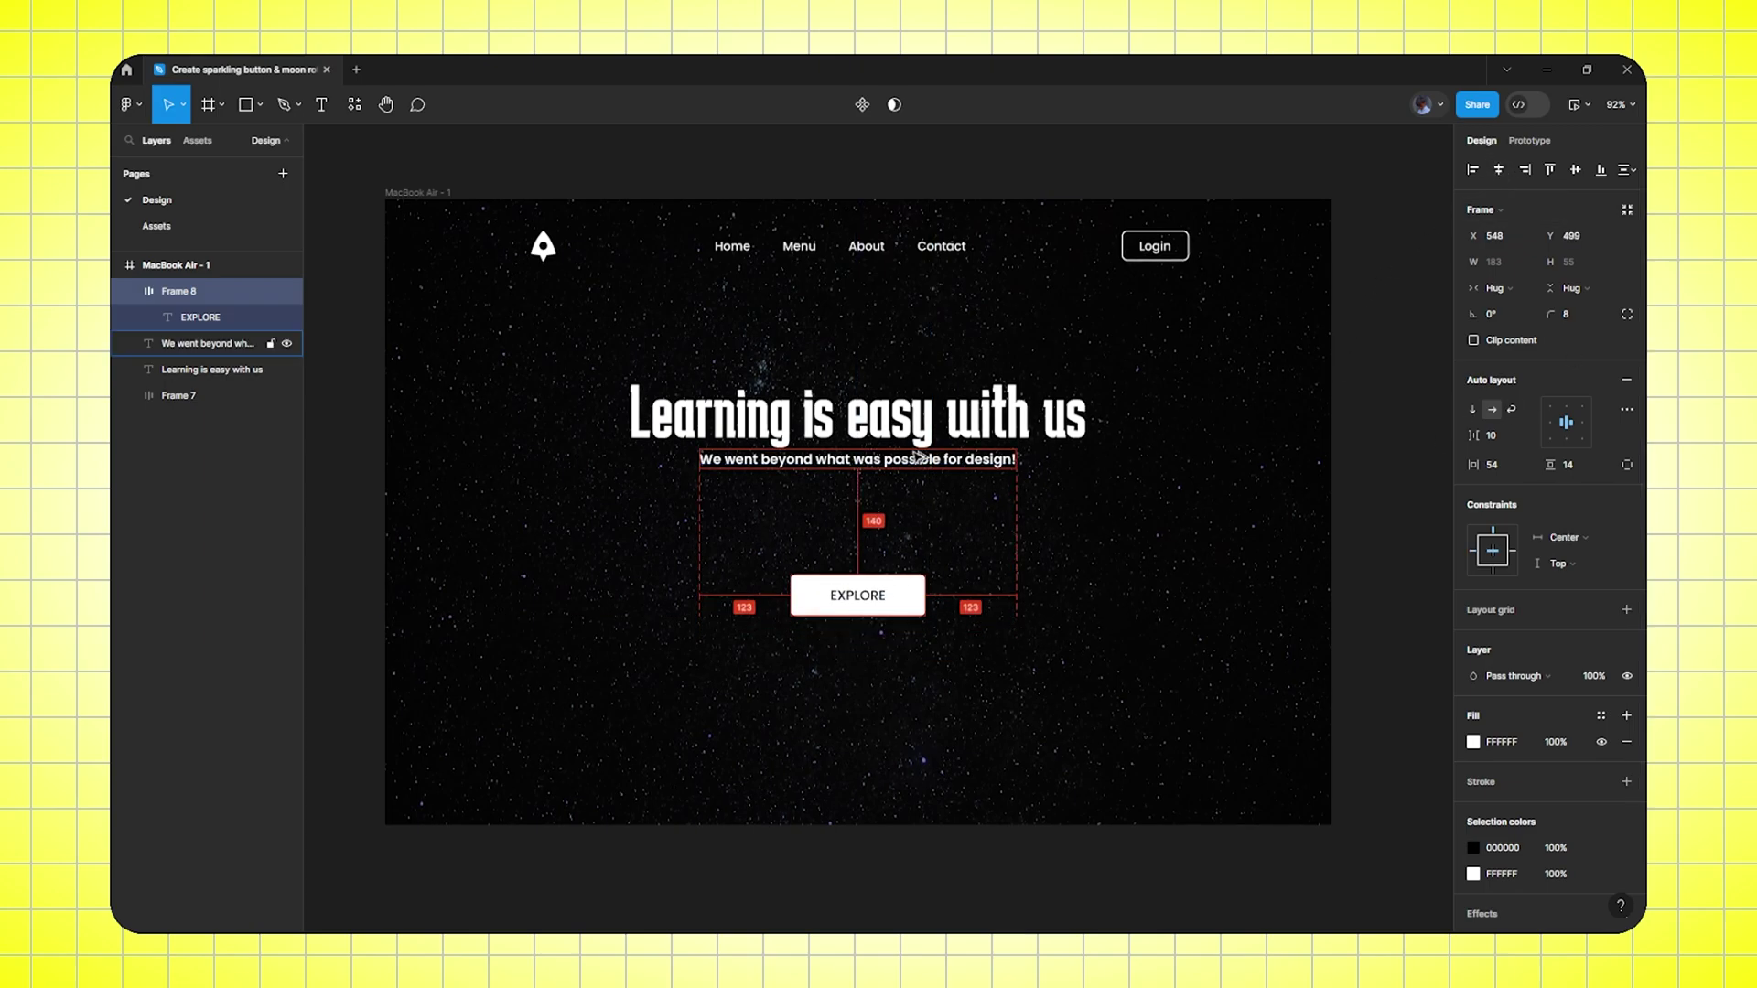
pyautogui.click(955, 674)
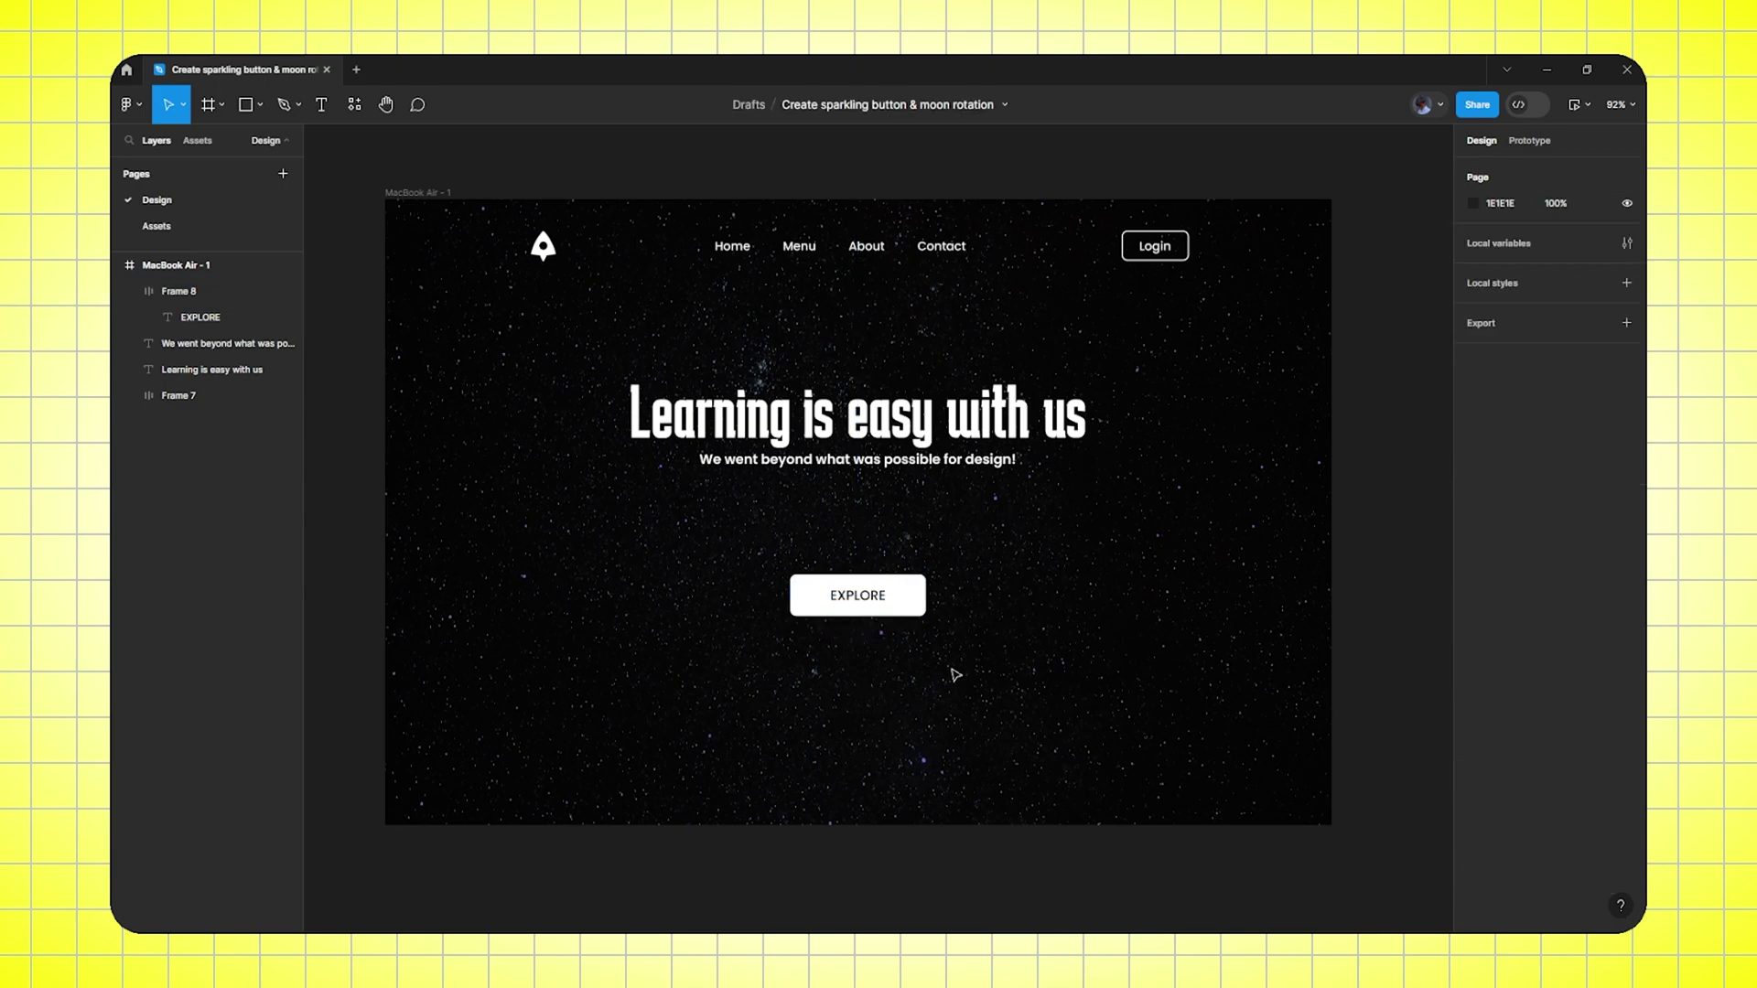
# Copy the Moon image from the Assets page and paste it into the Design page
pyautogui.scroll(2, 954, 675)
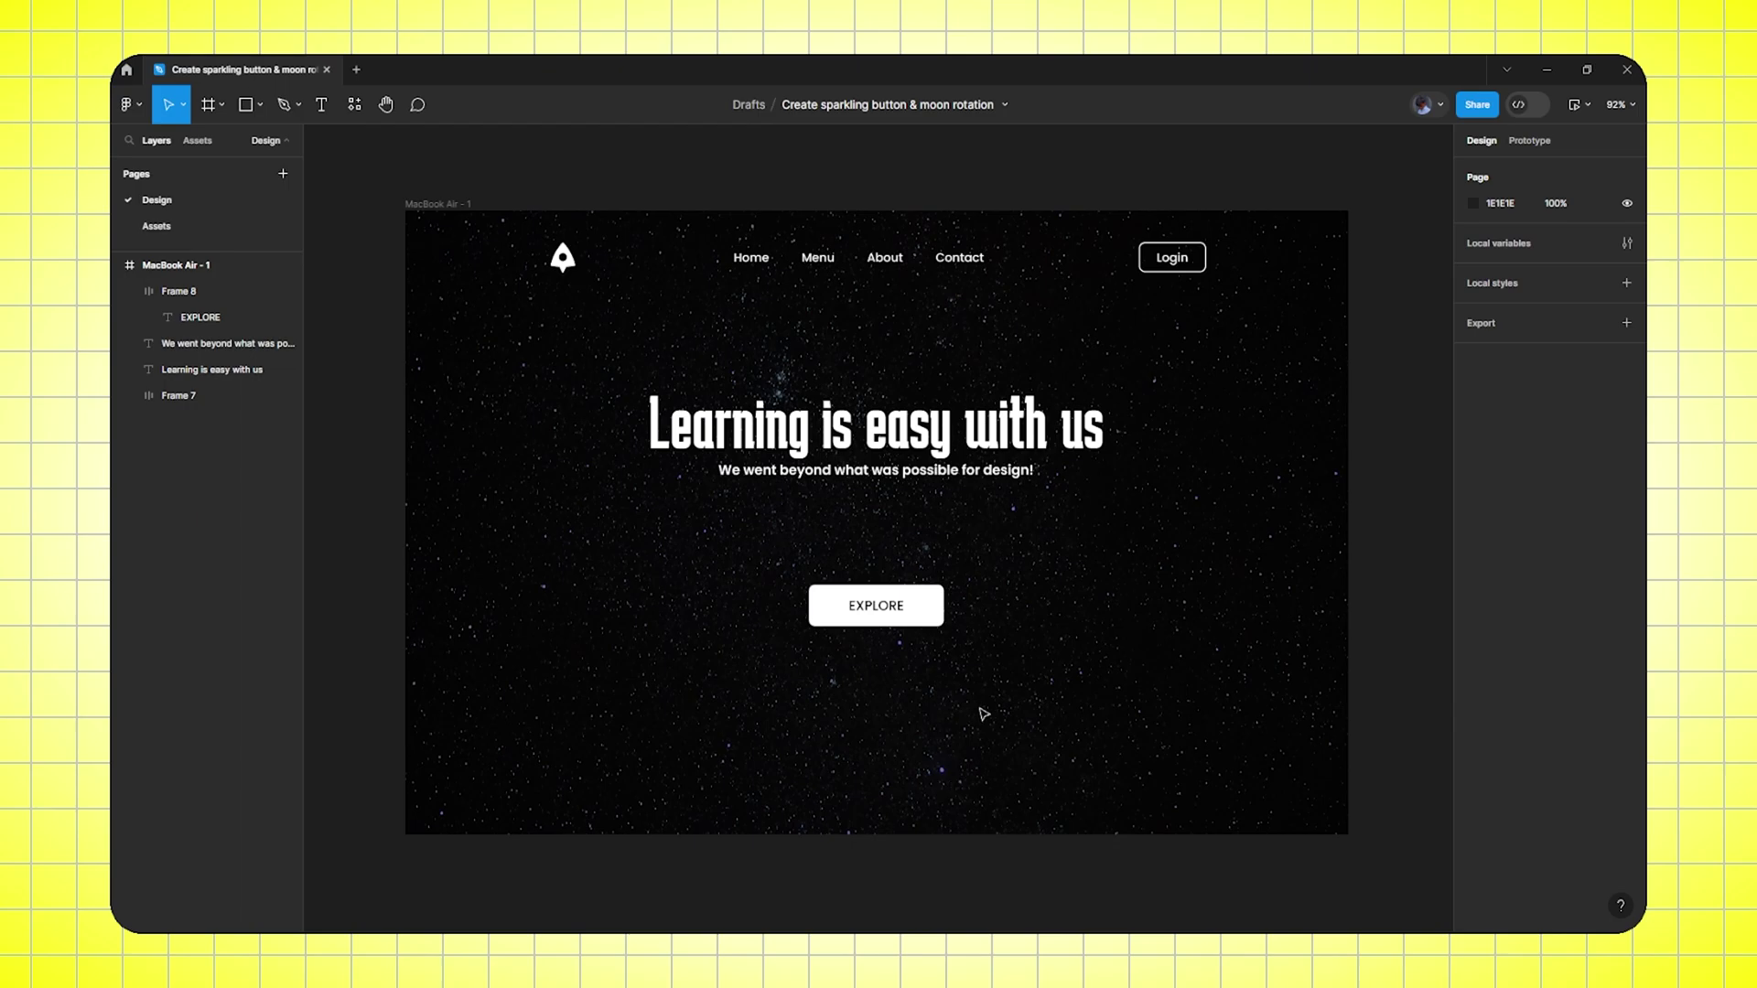
pyautogui.click(157, 226)
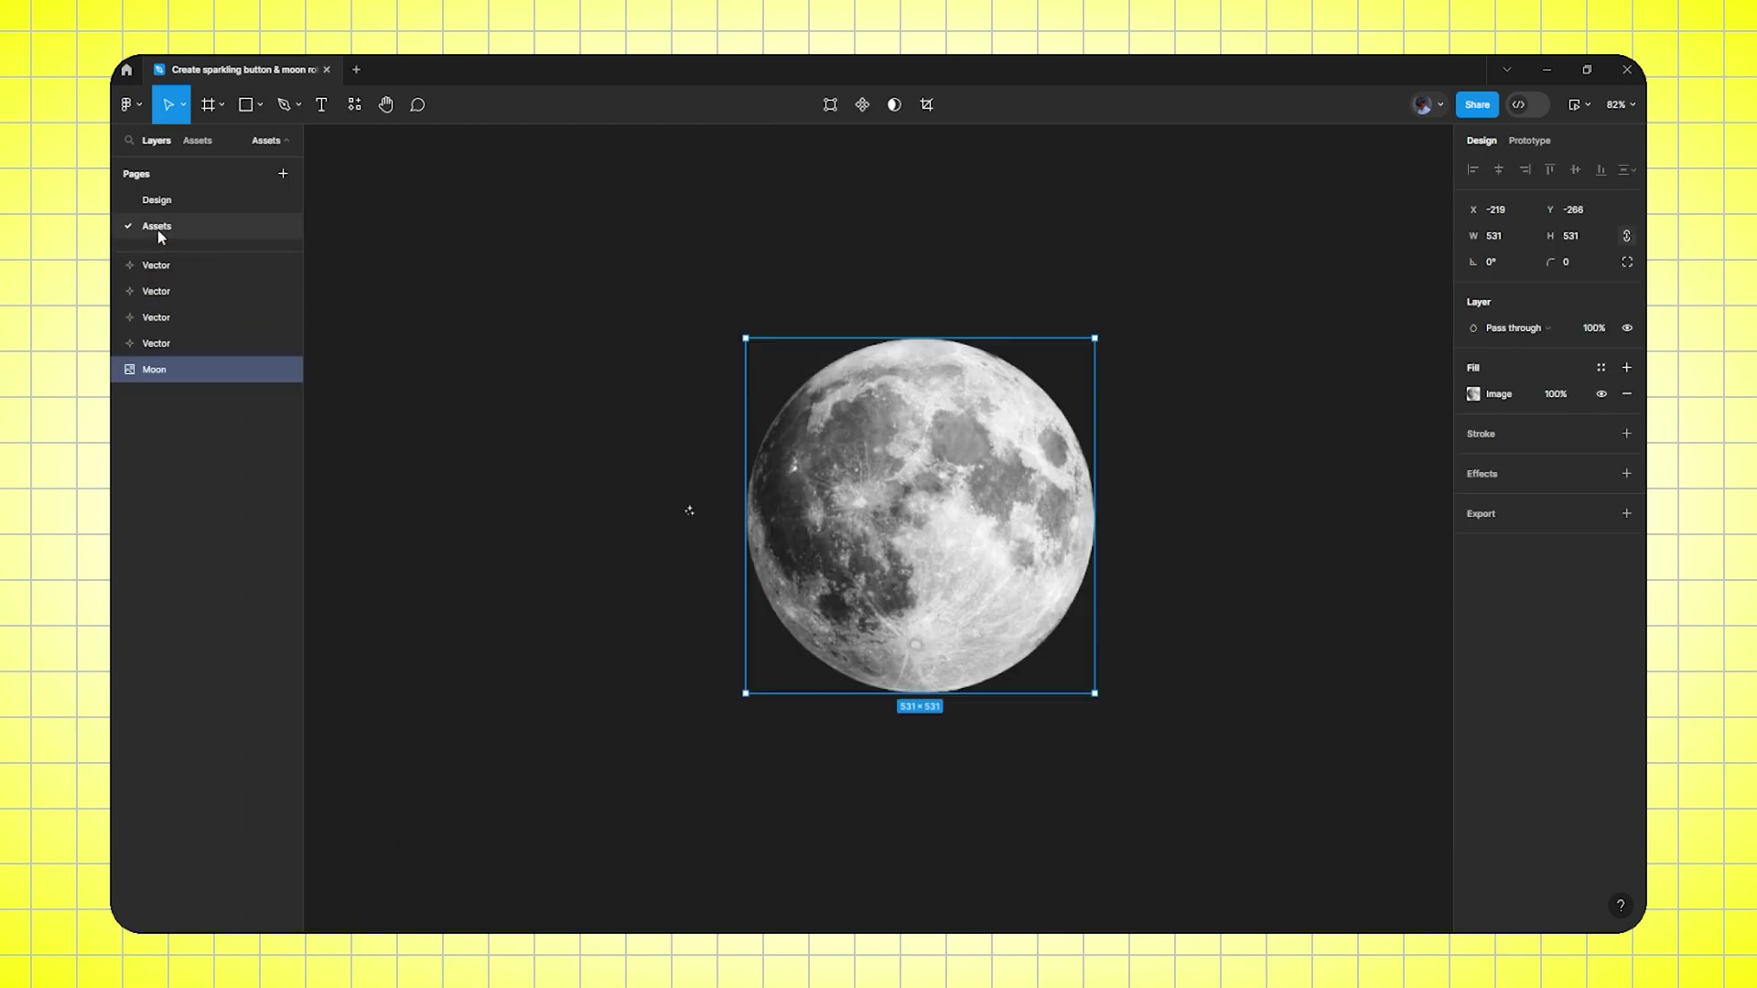
pyautogui.click(1199, 463)
pyautogui.click(949, 478)
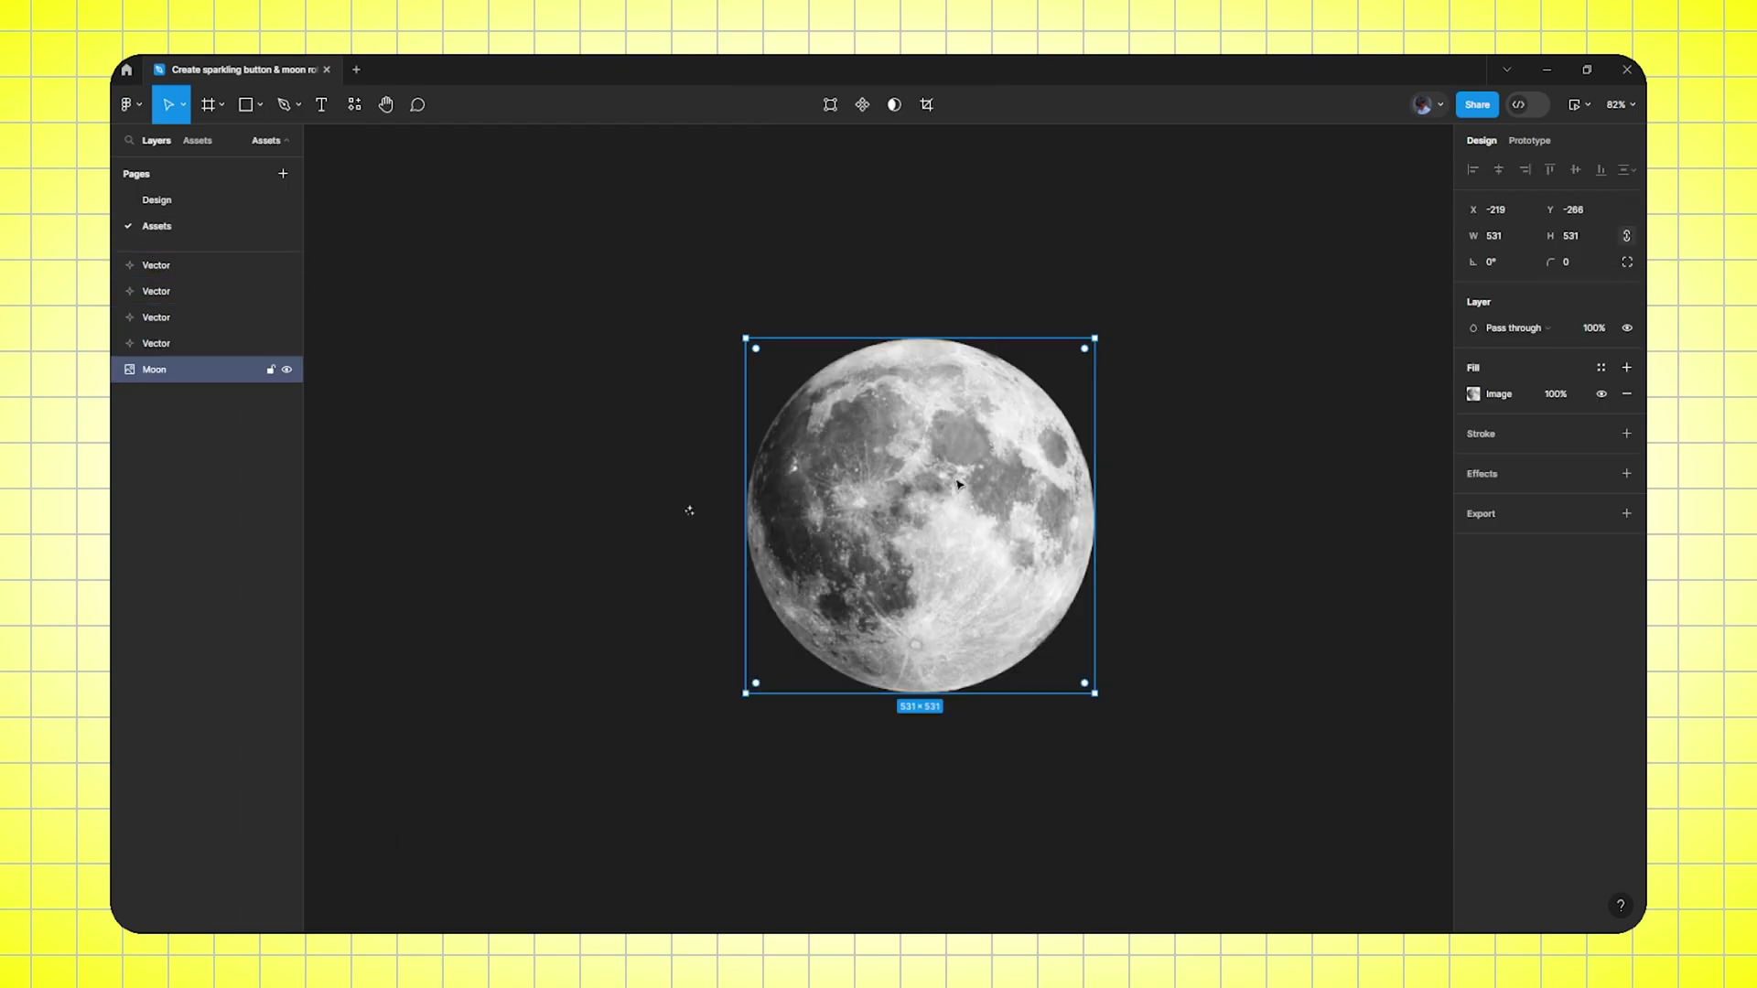
pyautogui.click(156, 200)
pyautogui.click(979, 437)
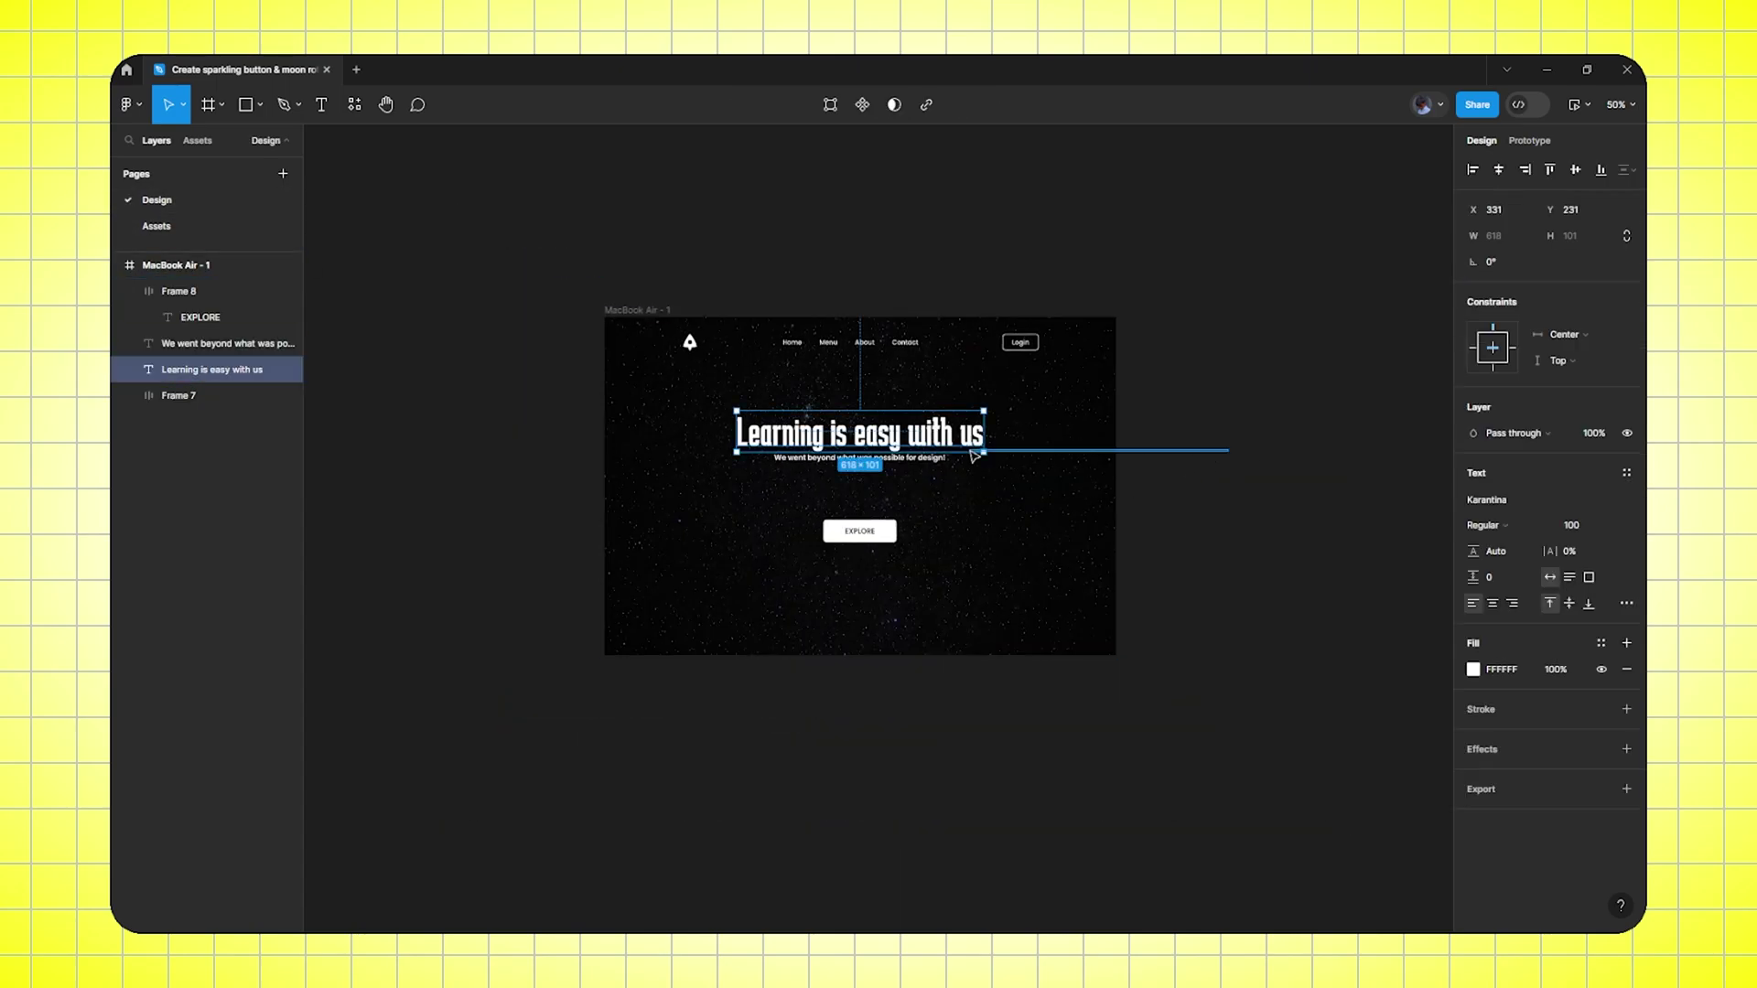
pyautogui.click(1172, 474)
pyautogui.hscroll(5, 1027, 403)
pyautogui.hotkey('ctrl', 'v')
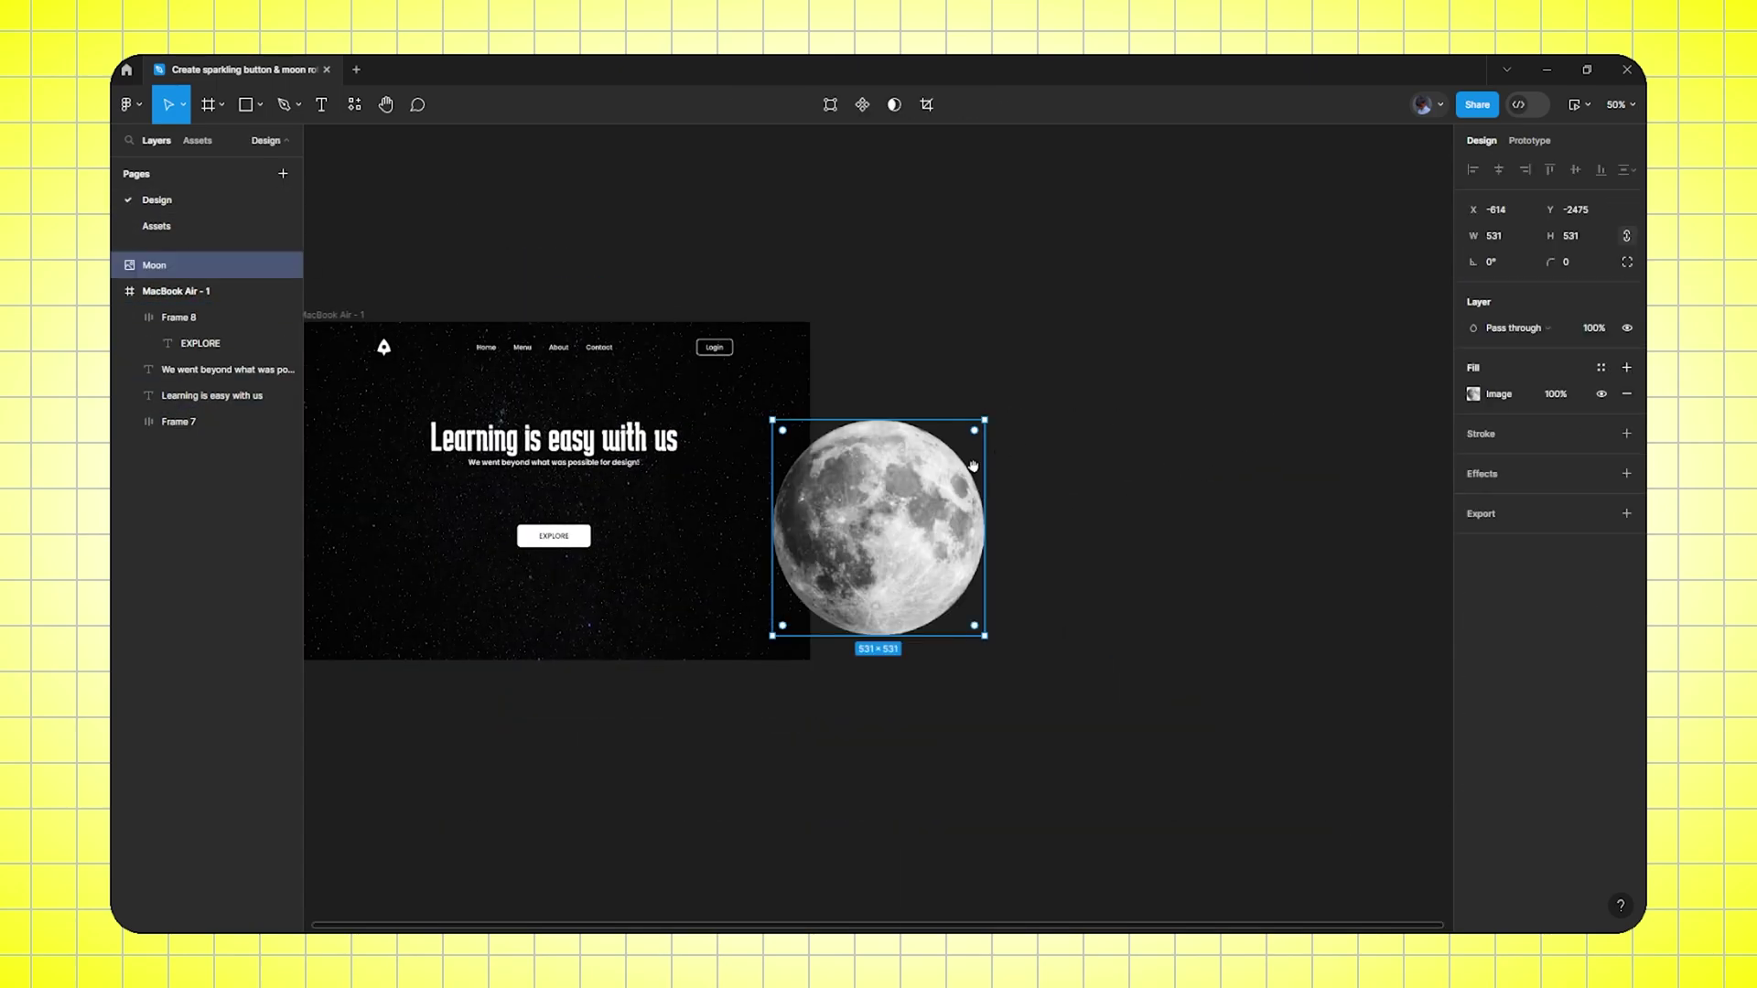
# Move the pasted moon onto the empty canvas to the right of the MacBook Air frame
pyautogui.hscroll(-1, 1017, 408)
pyautogui.moveTo(949, 482); pyautogui.dragTo(1074, 424)
pyautogui.hscroll(4, 873, 389)
pyautogui.scroll(-1, 873, 389)
pyautogui.hscroll(1, 873, 389)
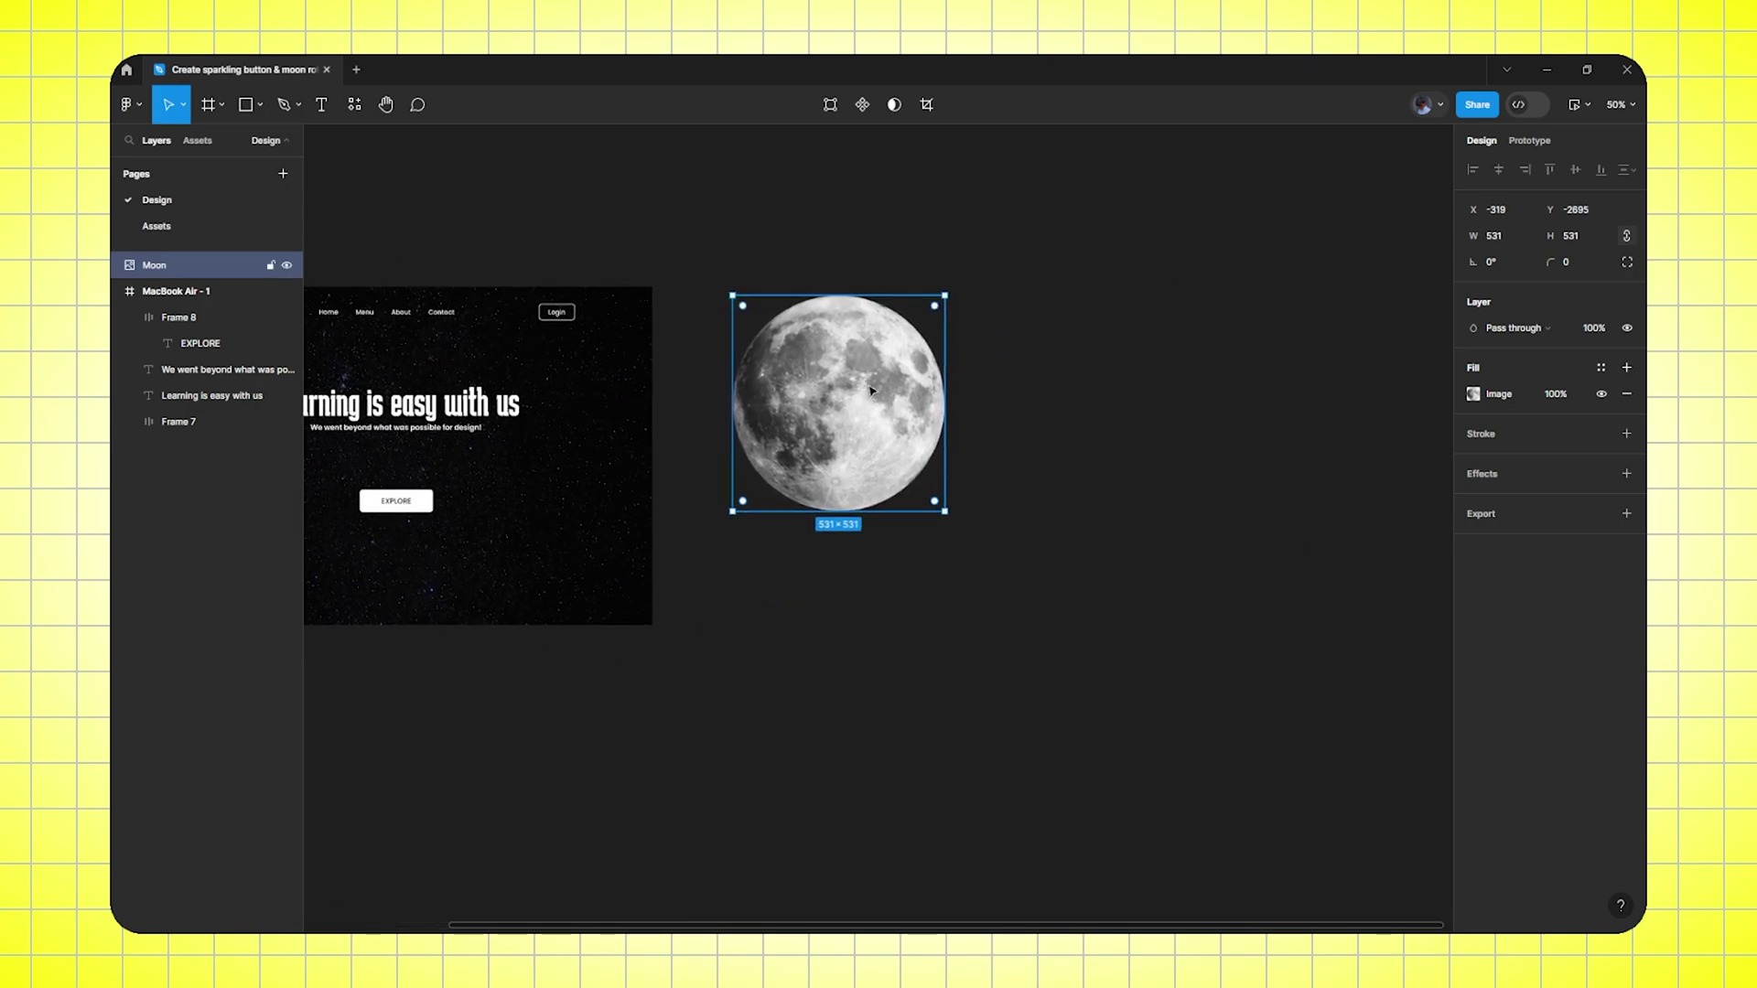
# Wrap the moon image in its own frame and turn that frame into a component
pyautogui.rightClick(774, 345)
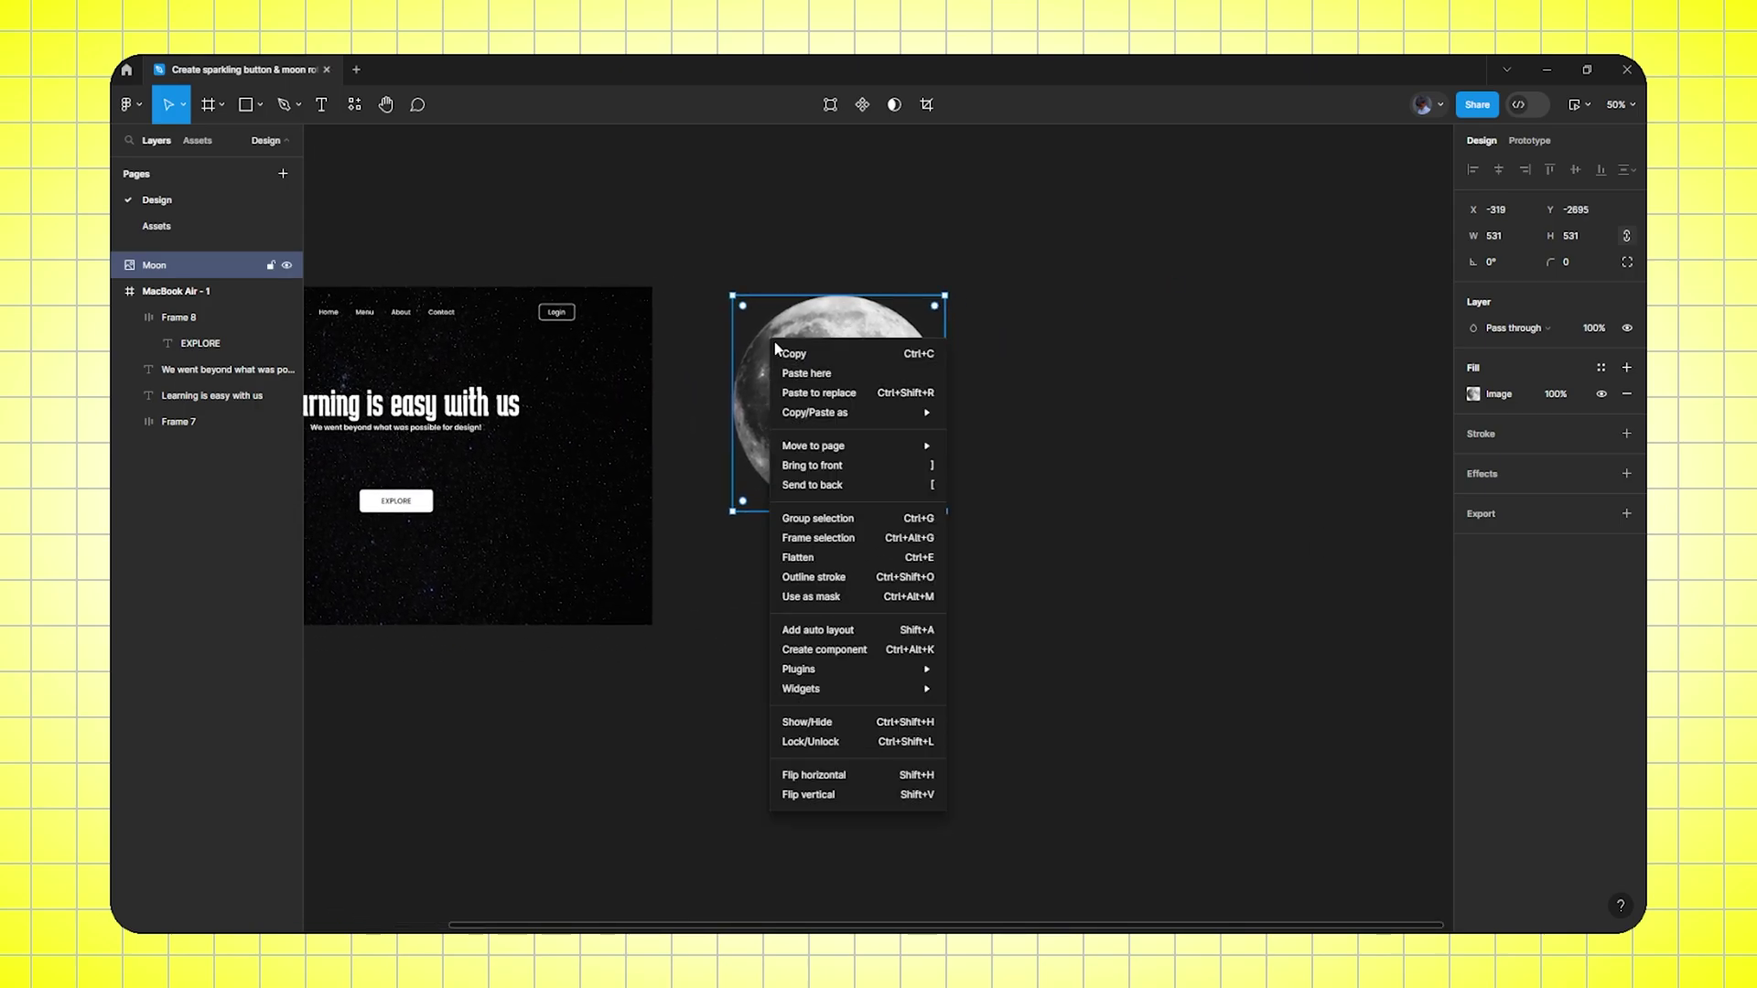
pyautogui.click(814, 546)
pyautogui.click(752, 290)
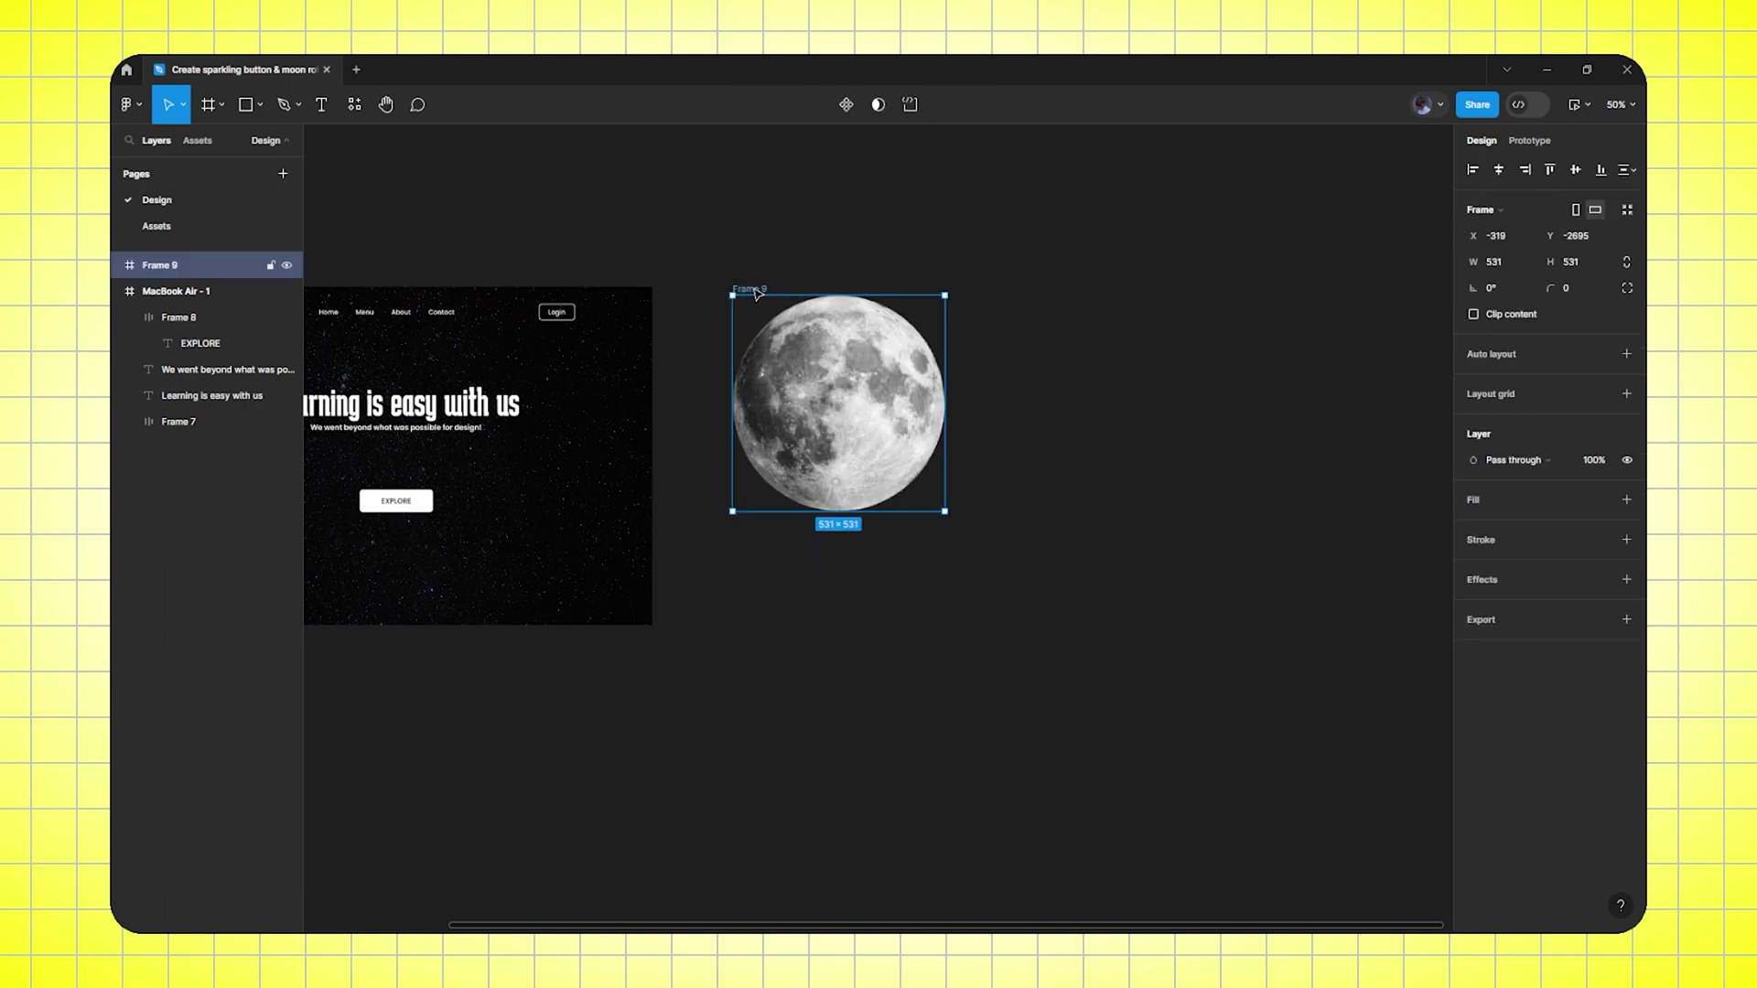
pyautogui.click(851, 105)
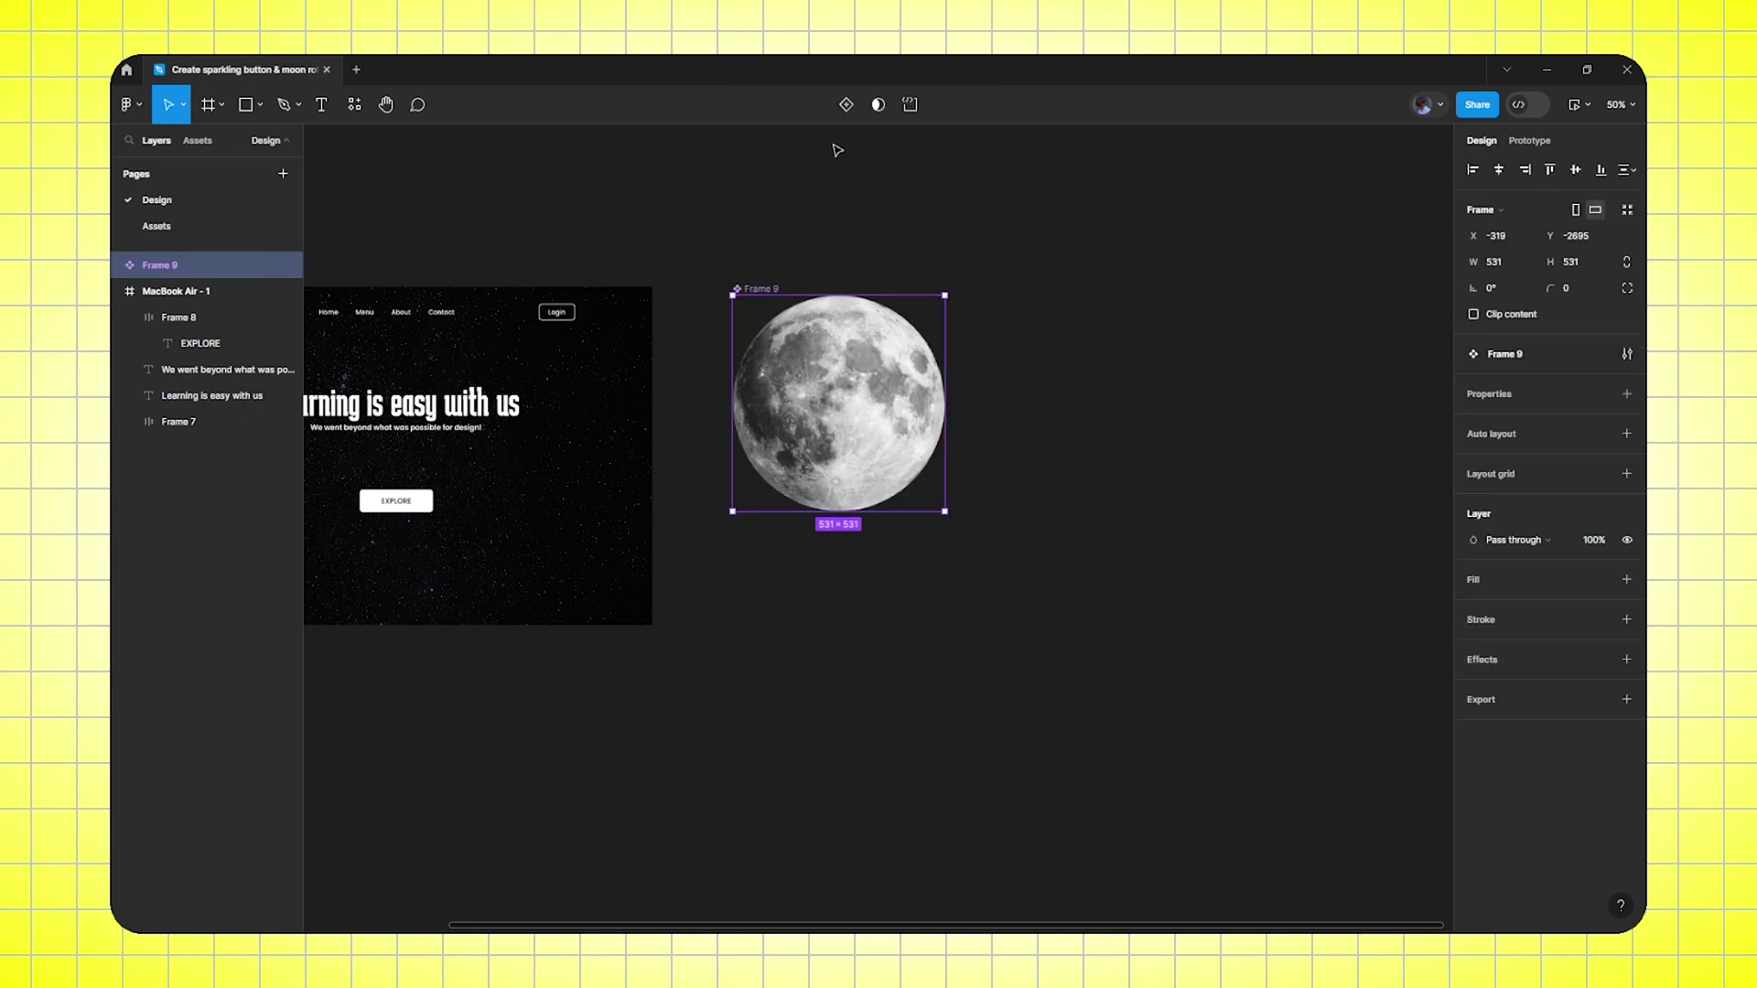
# Add a second variant to the moon component and rotate its moon image to -90°
pyautogui.click(846, 105)
pyautogui.moveTo(856, 659); pyautogui.dragTo(851, 629)
pyautogui.doubleClick(851, 624)
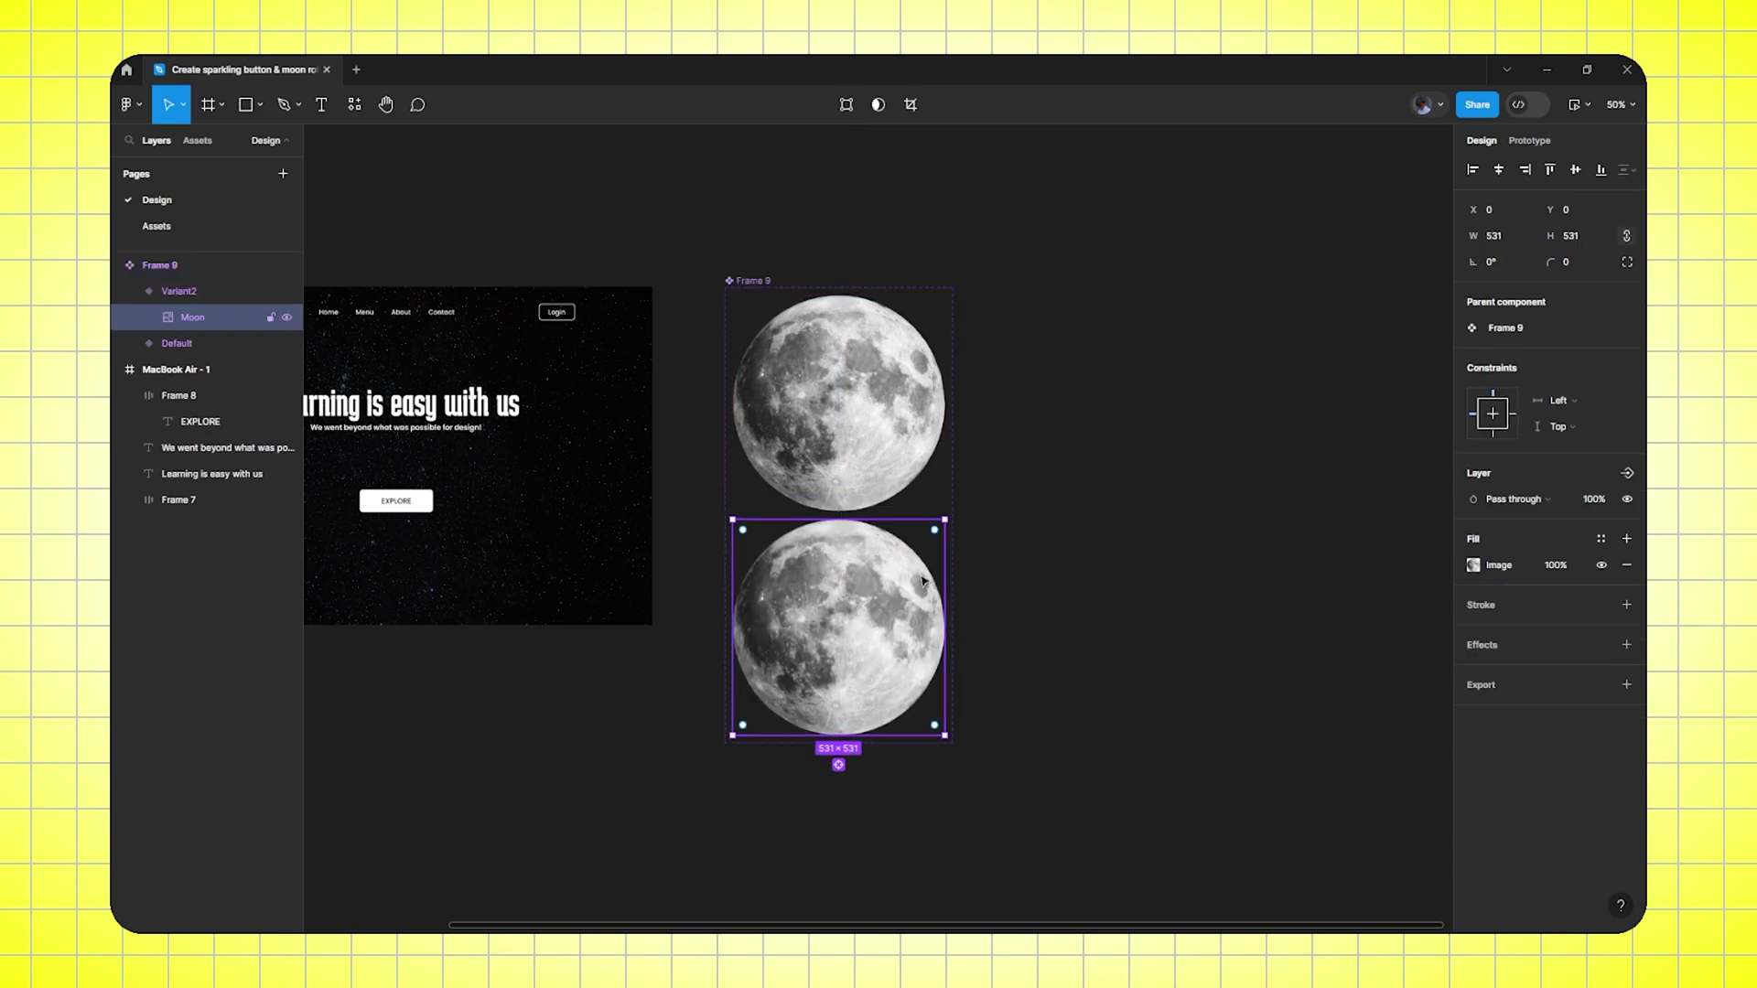
pyautogui.moveTo(944, 511); pyautogui.dragTo(925, 717)
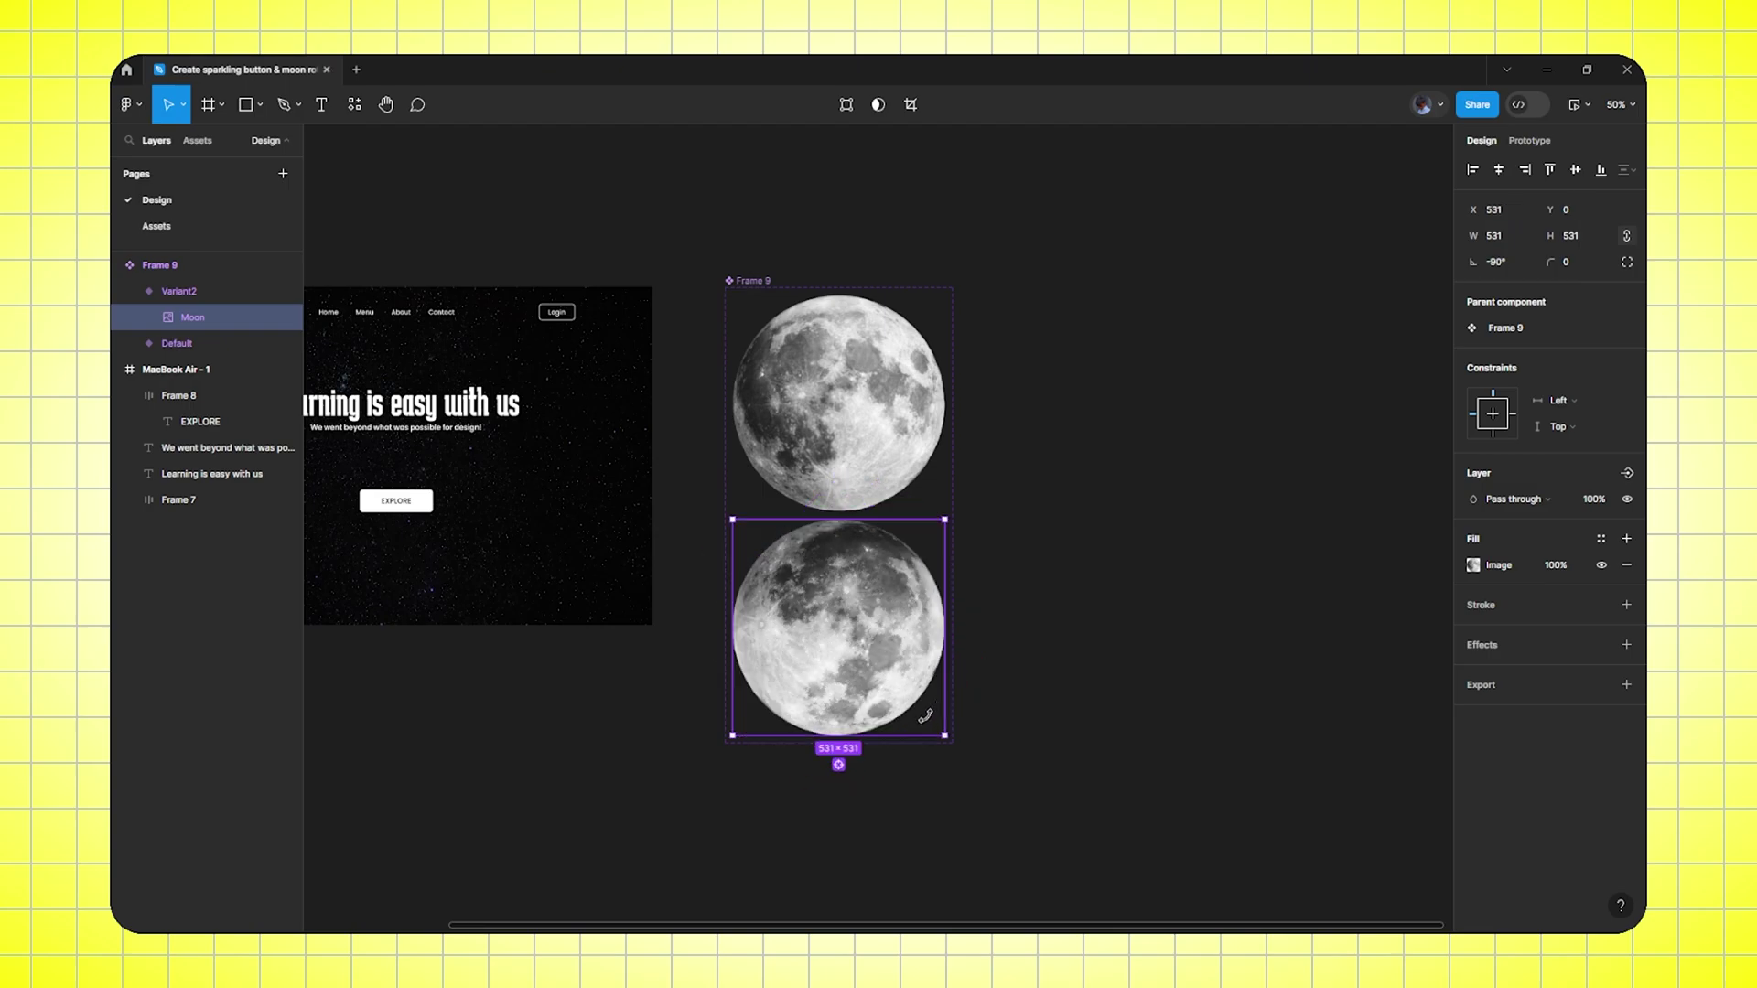
pyautogui.click(1006, 703)
# Add a third moon variant from Variant2 and rotate its moon image to 180°
pyautogui.click(839, 657)
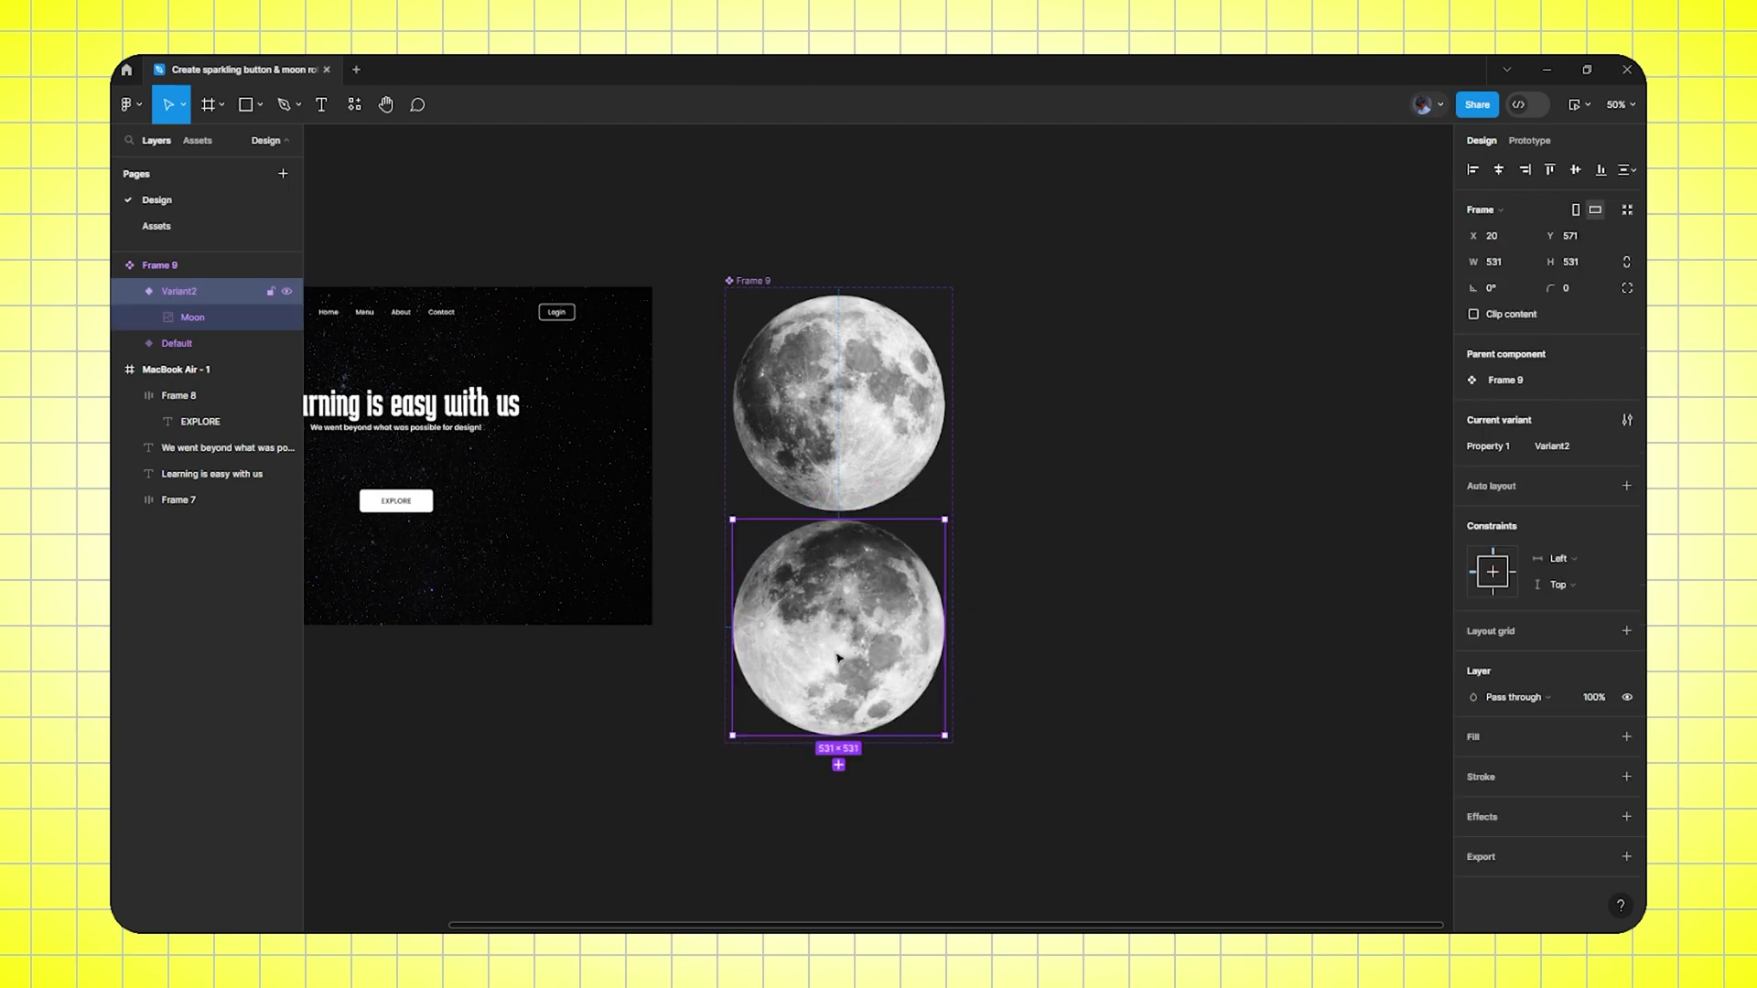
pyautogui.click(839, 767)
pyautogui.click(1003, 816)
pyautogui.moveTo(980, 713); pyautogui.dragTo(943, 712)
pyautogui.doubleClick(835, 642)
pyautogui.click(1029, 664)
# Add a fourth moon variant from Variant3 and rotate its moon image a further quarter turn in the same direction
pyautogui.click(837, 673)
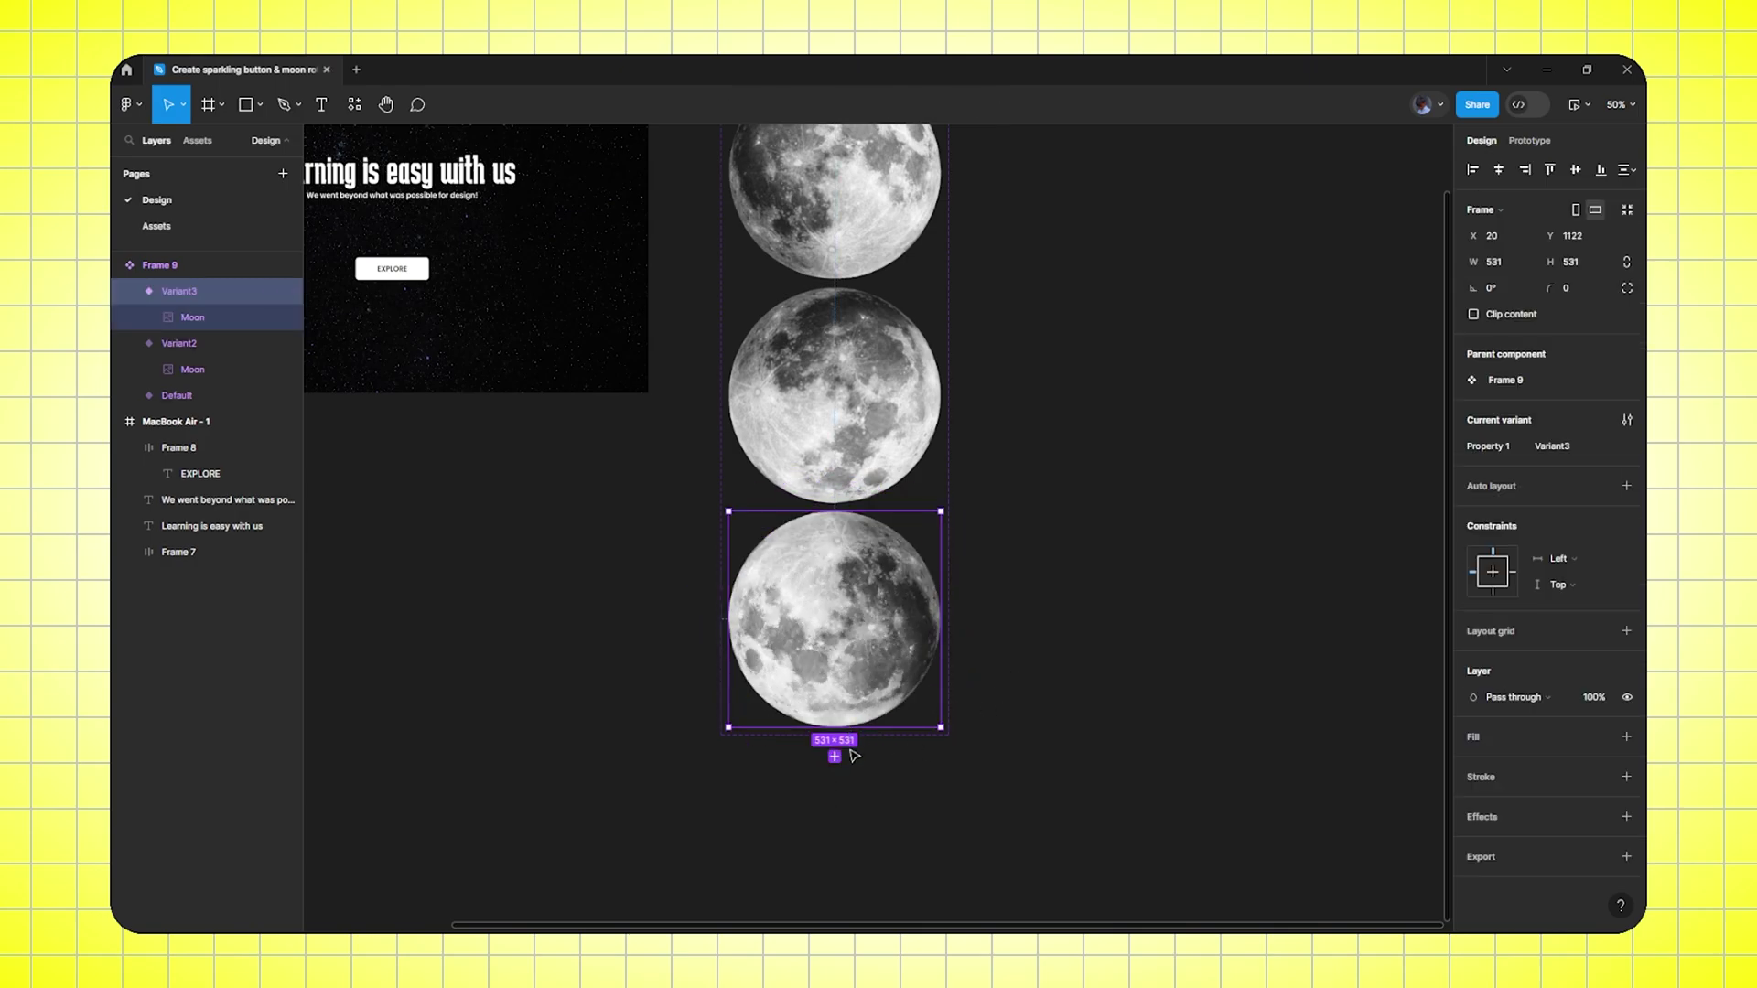
pyautogui.click(835, 759)
pyautogui.click(1012, 793)
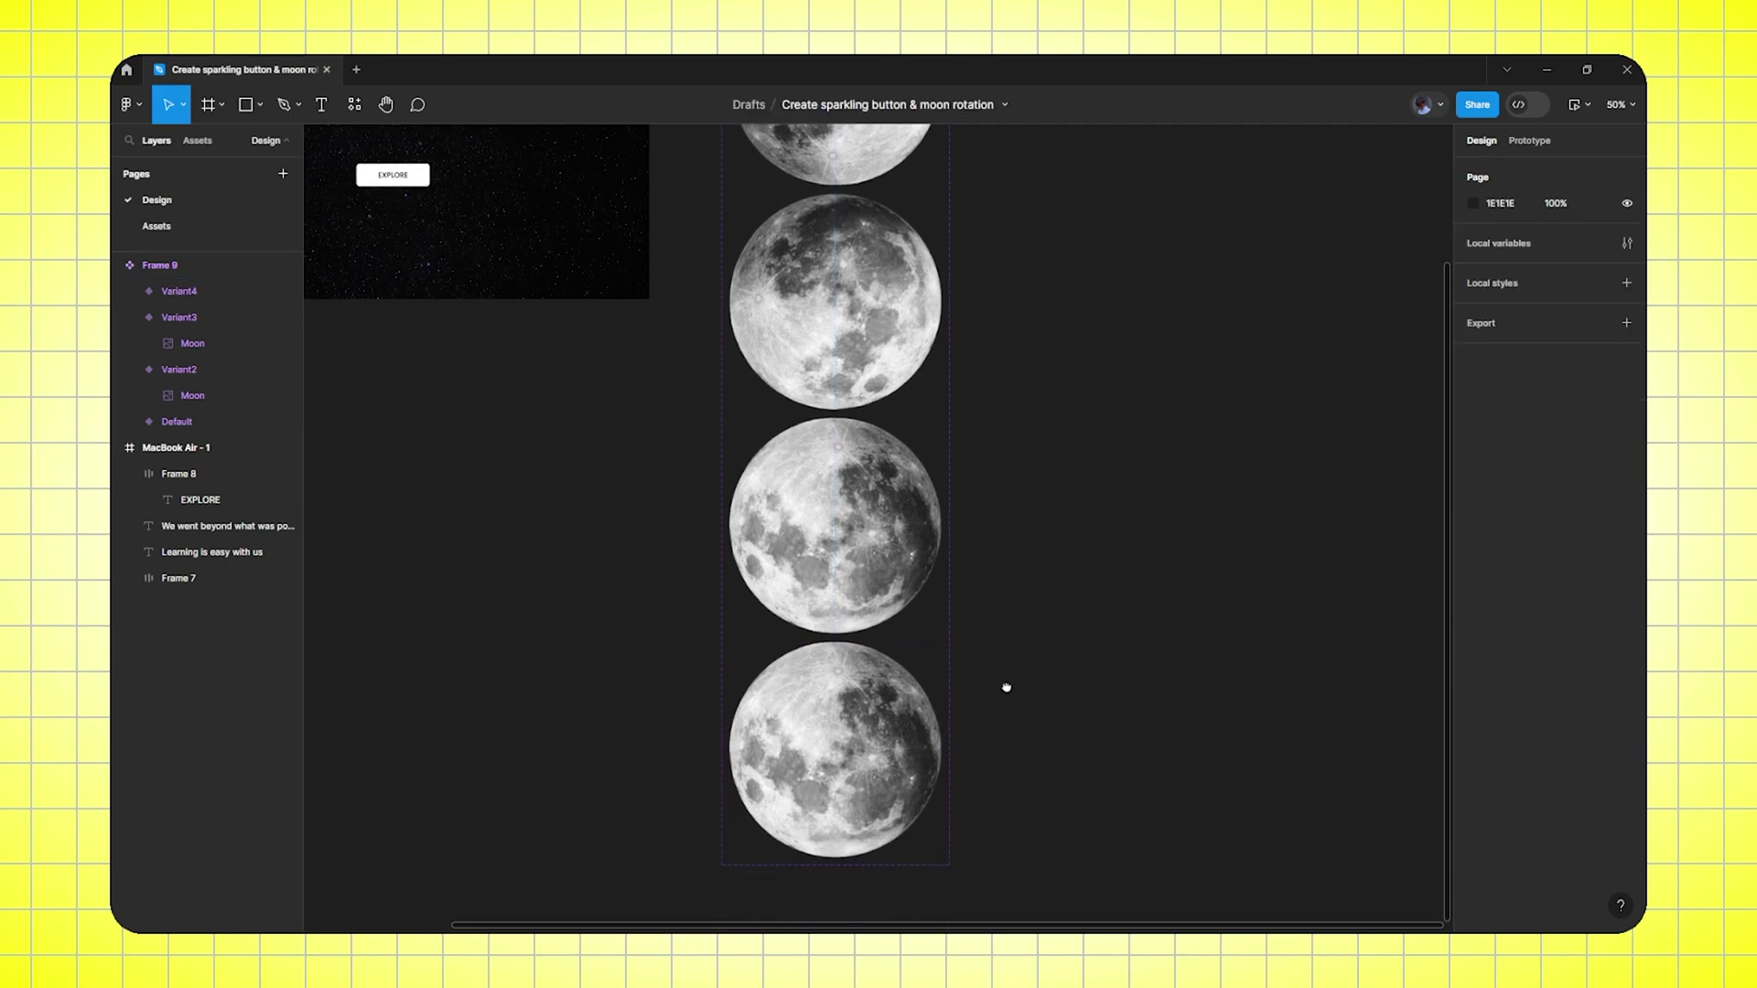
pyautogui.scroll(-2, 1003, 690)
pyautogui.doubleClick(929, 641)
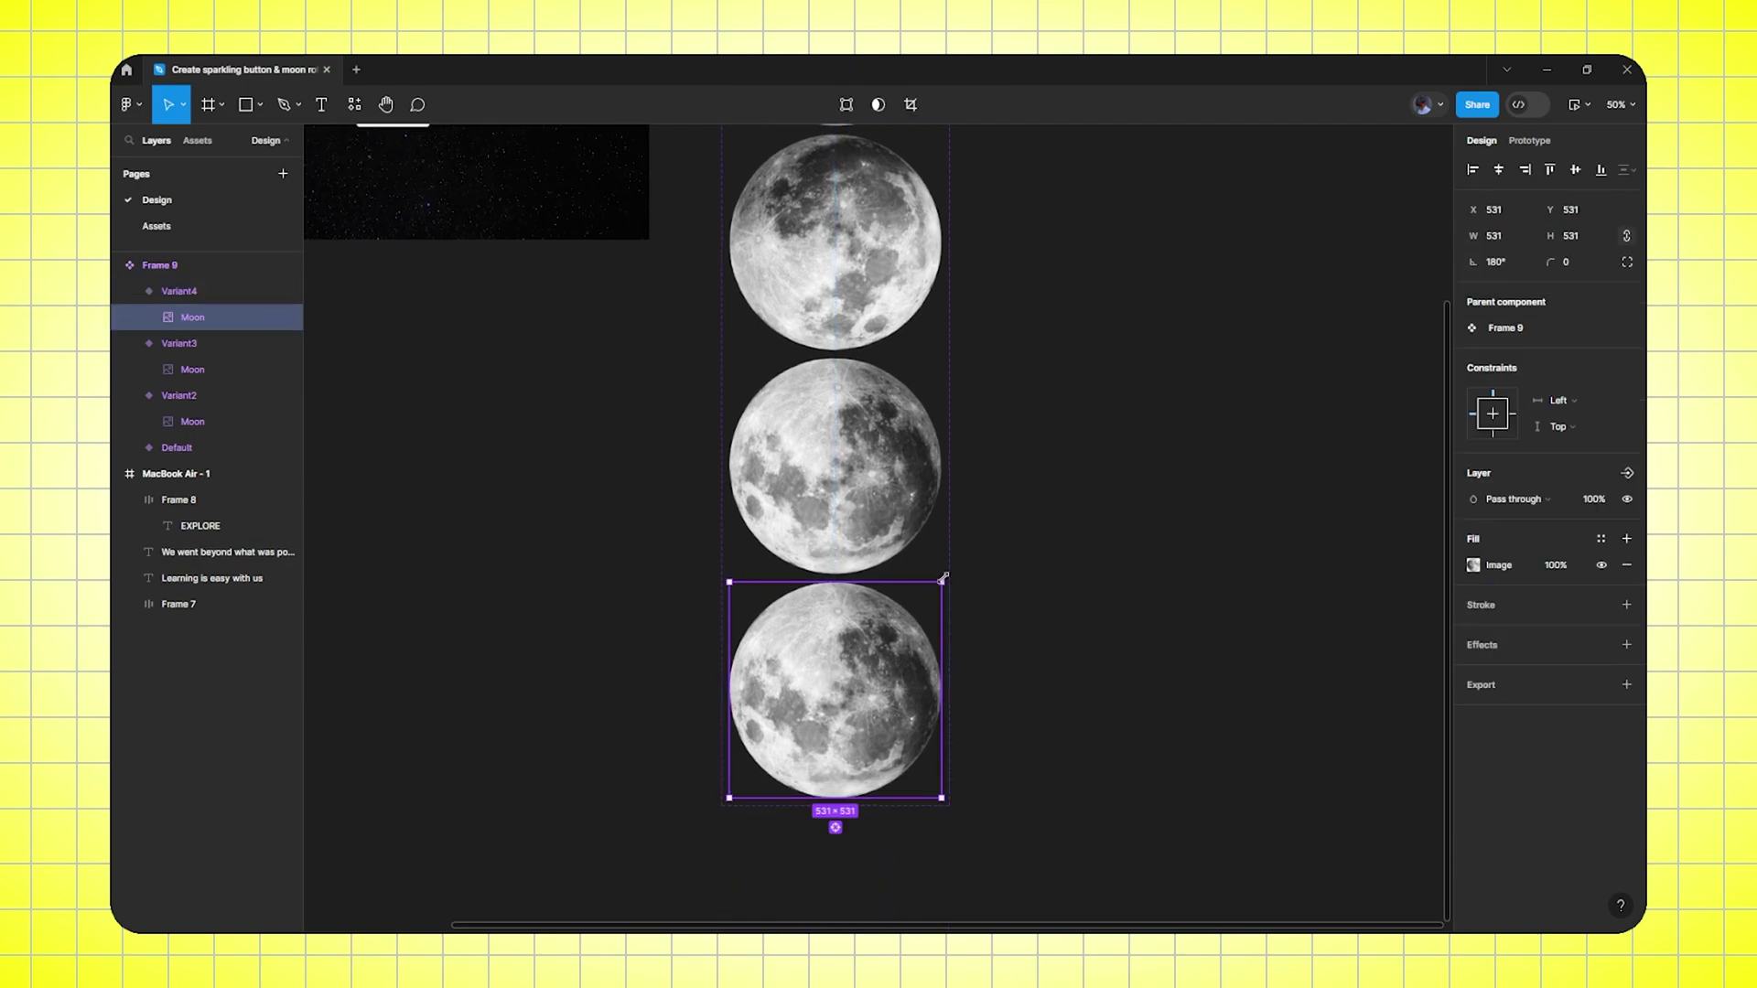
pyautogui.moveTo(953, 578); pyautogui.dragTo(915, 764)
pyautogui.click(1019, 741)
pyautogui.scroll(-4, 973, 480)
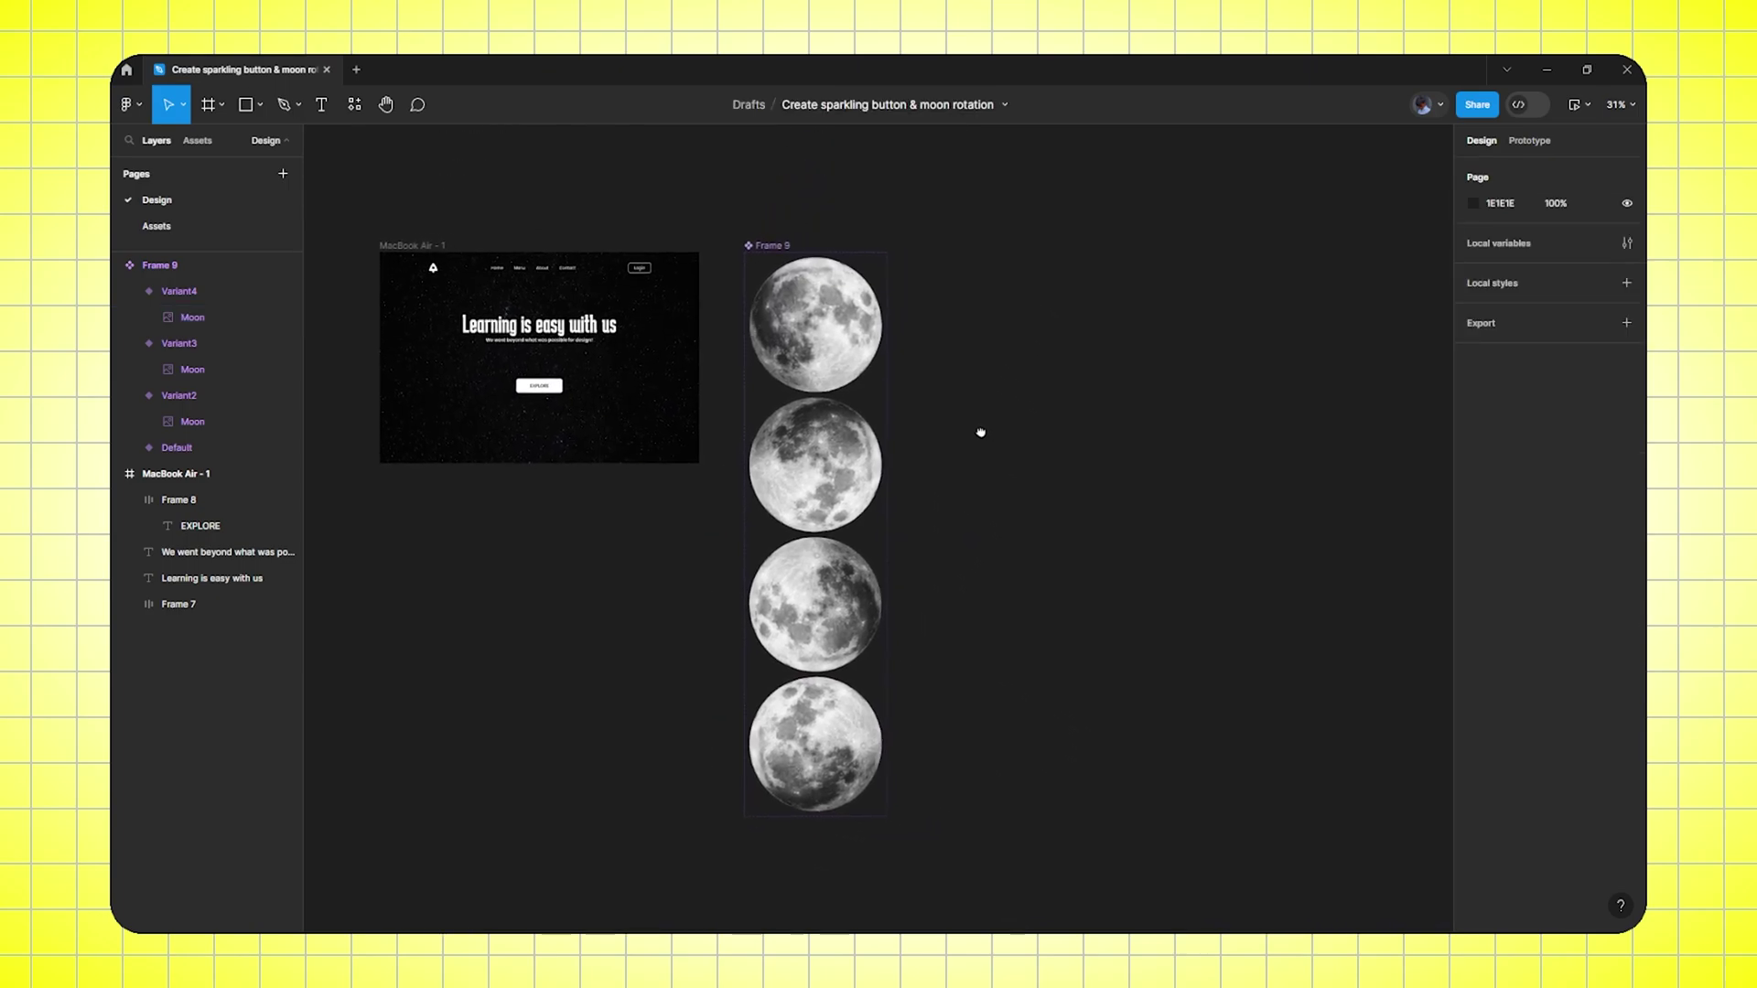
# Link the moon component's Default variant to Variant2 with a Change to interaction that triggers after a 1 ms delay
pyautogui.click(764, 240)
pyautogui.click(770, 246)
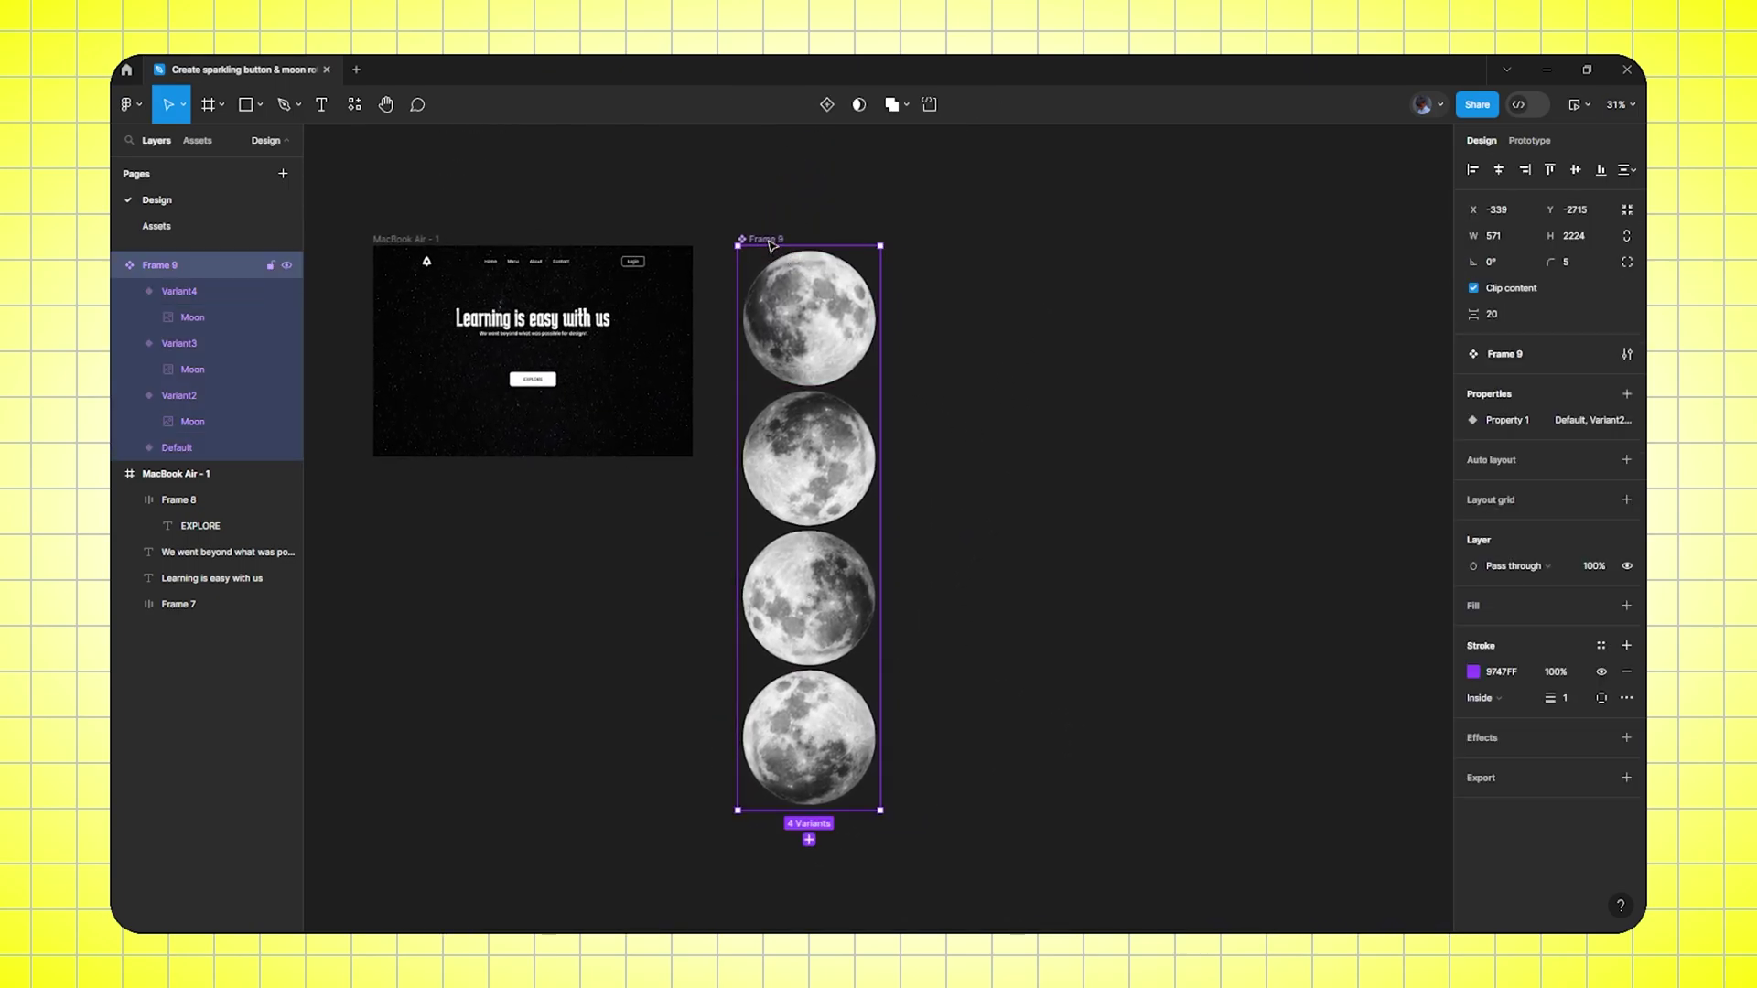
pyautogui.click(1544, 139)
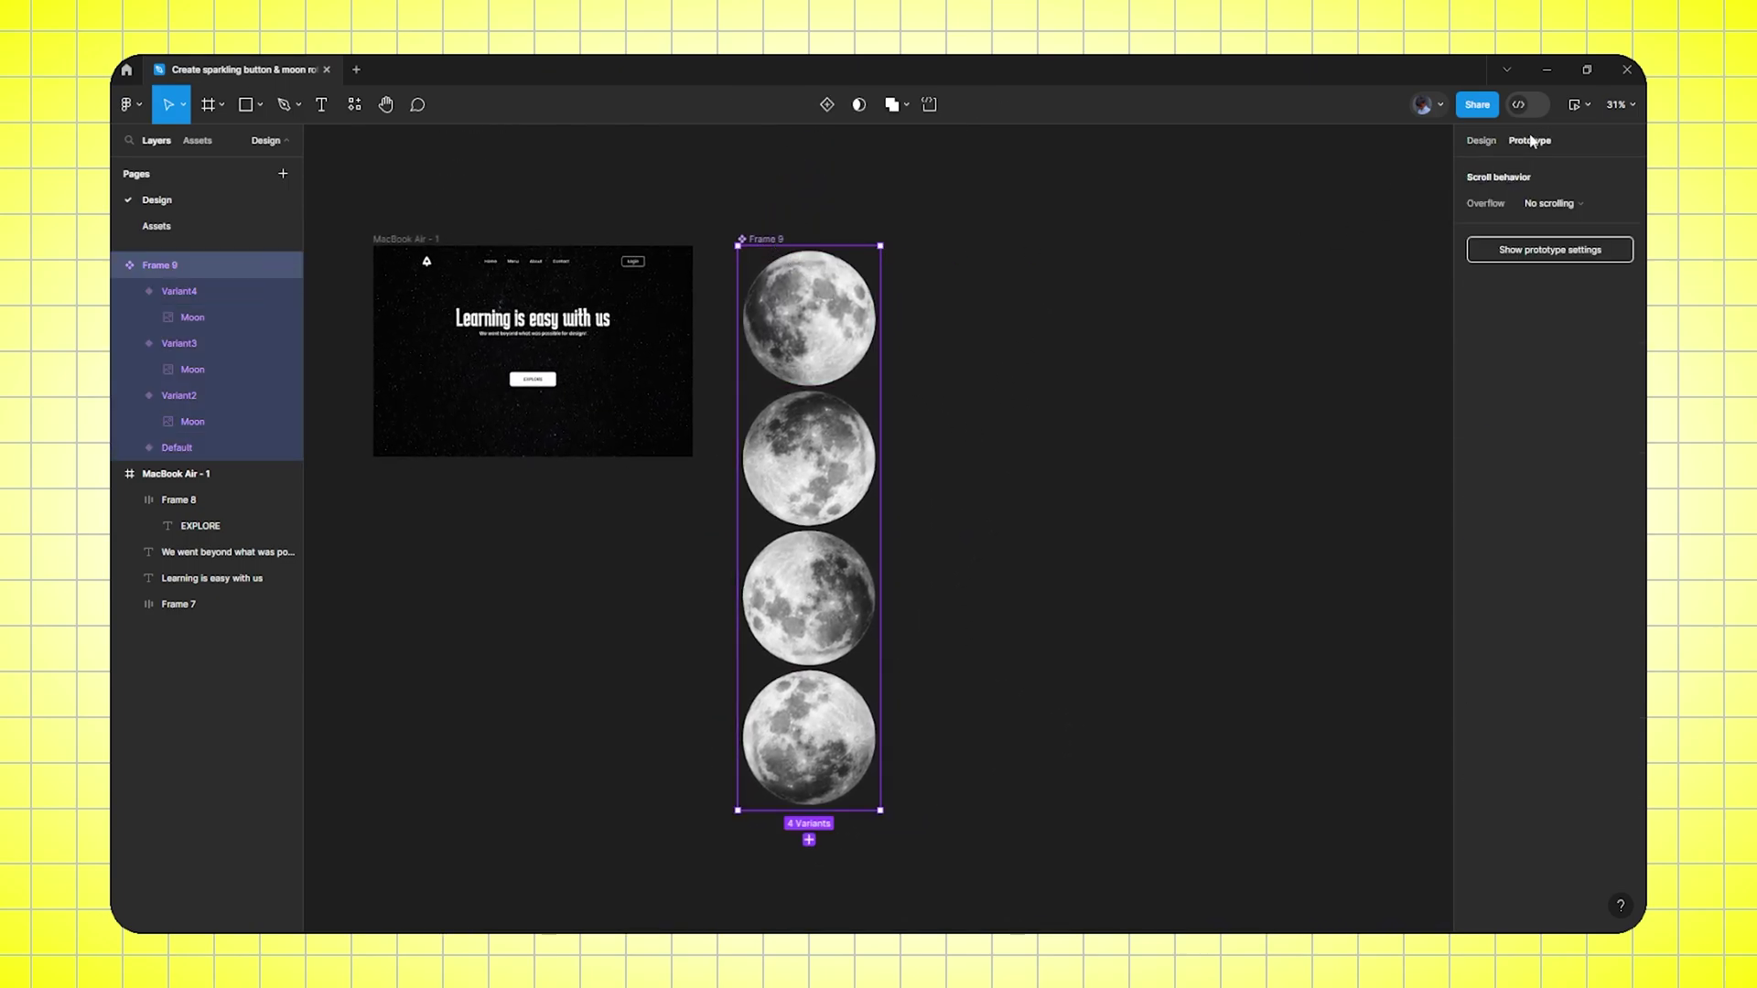
pyautogui.click(821, 341)
pyautogui.moveTo(808, 385); pyautogui.dragTo(820, 472)
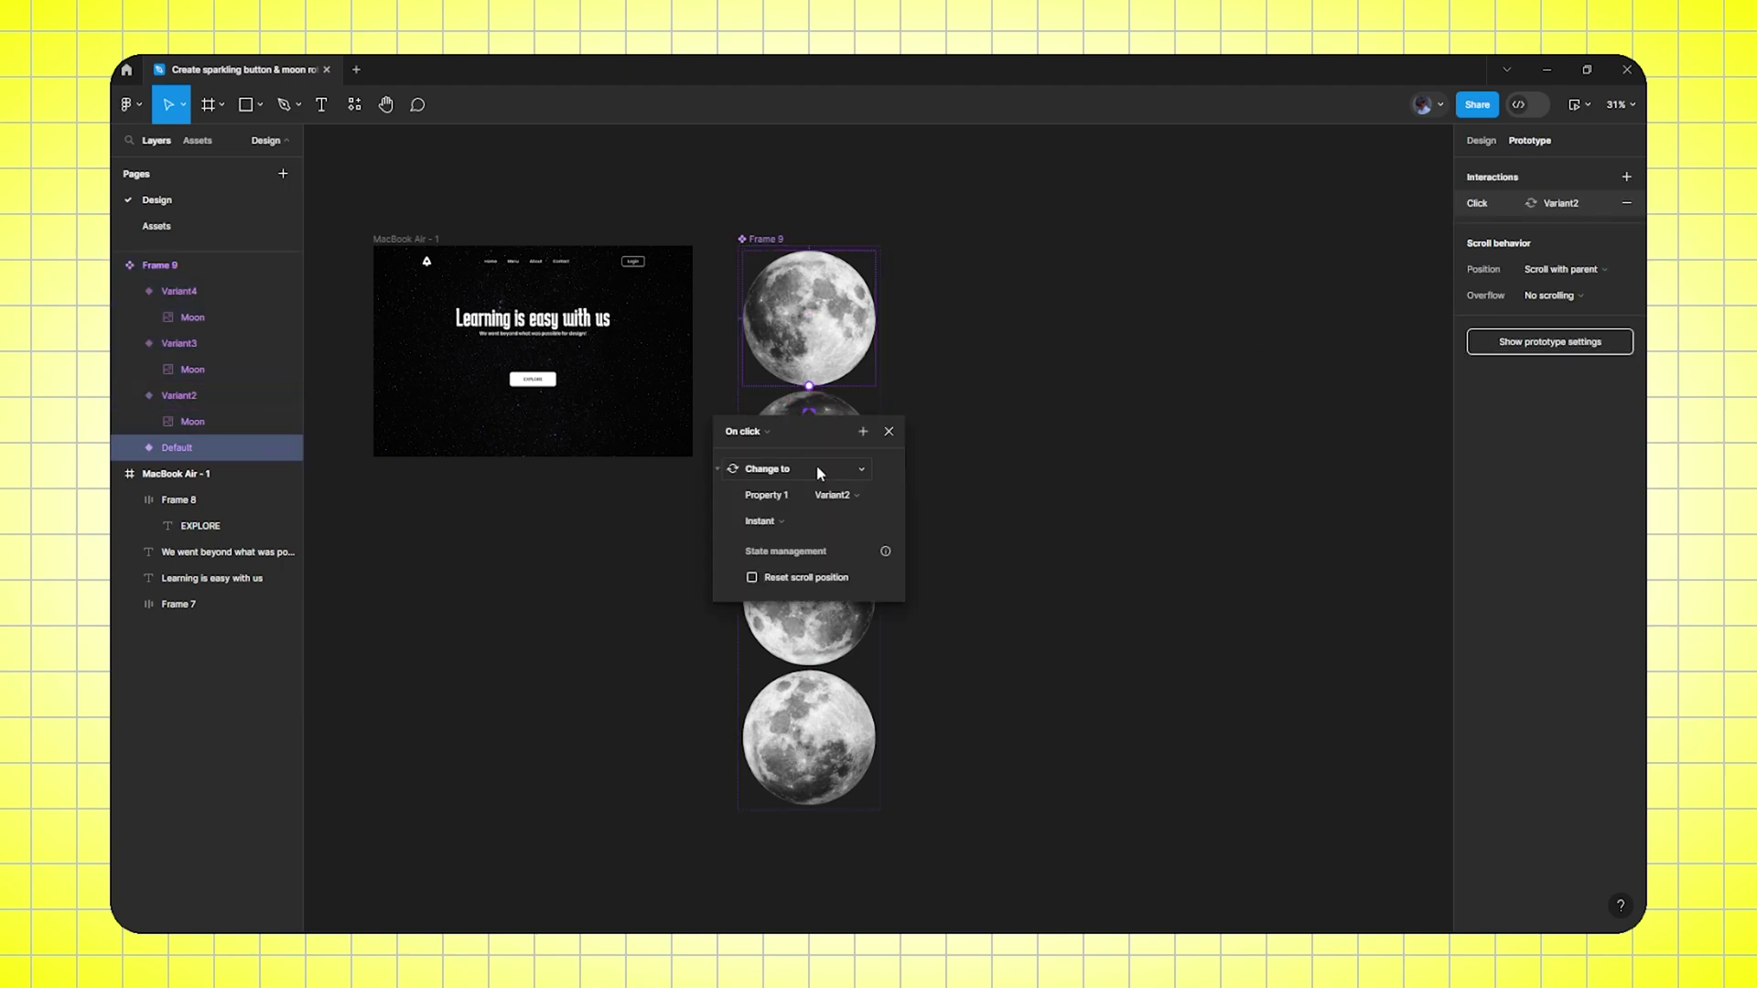
pyautogui.click(759, 434)
pyautogui.click(752, 631)
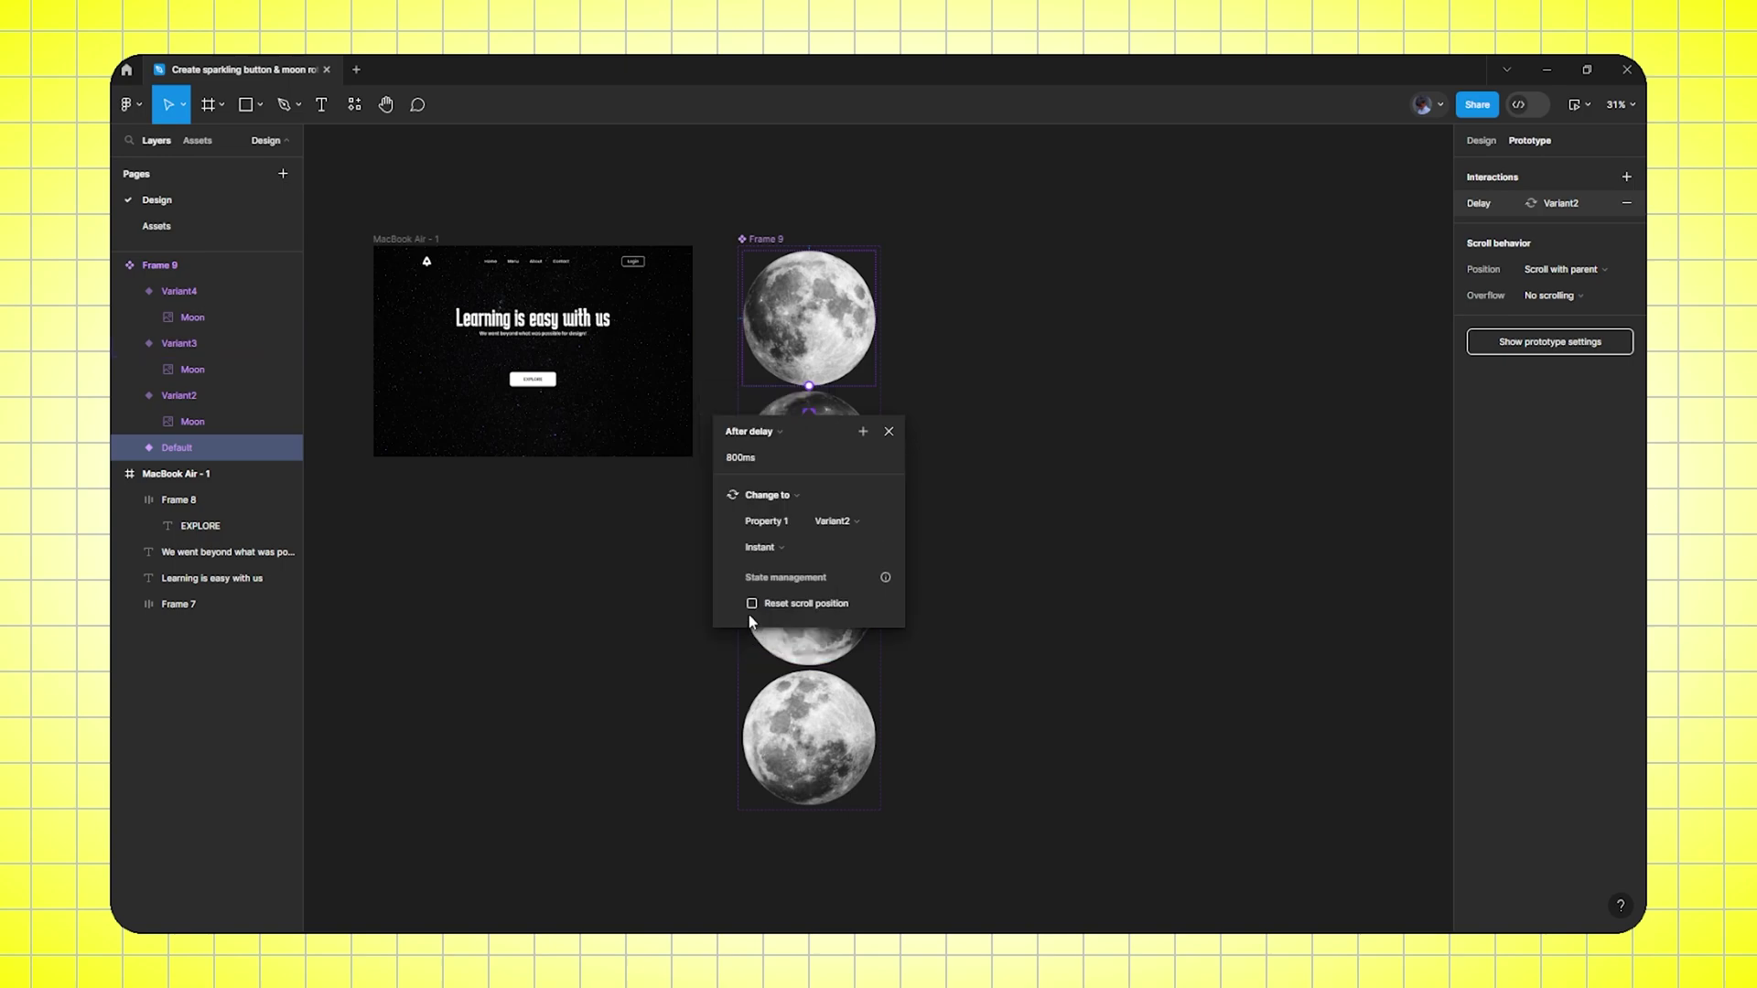
pyautogui.click(753, 457)
pyautogui.write('1')
# Set the Default-to-Variant2 transition to Smart animate with Linear easing and a 3000 ms duration
pyautogui.click(777, 547)
pyautogui.click(786, 586)
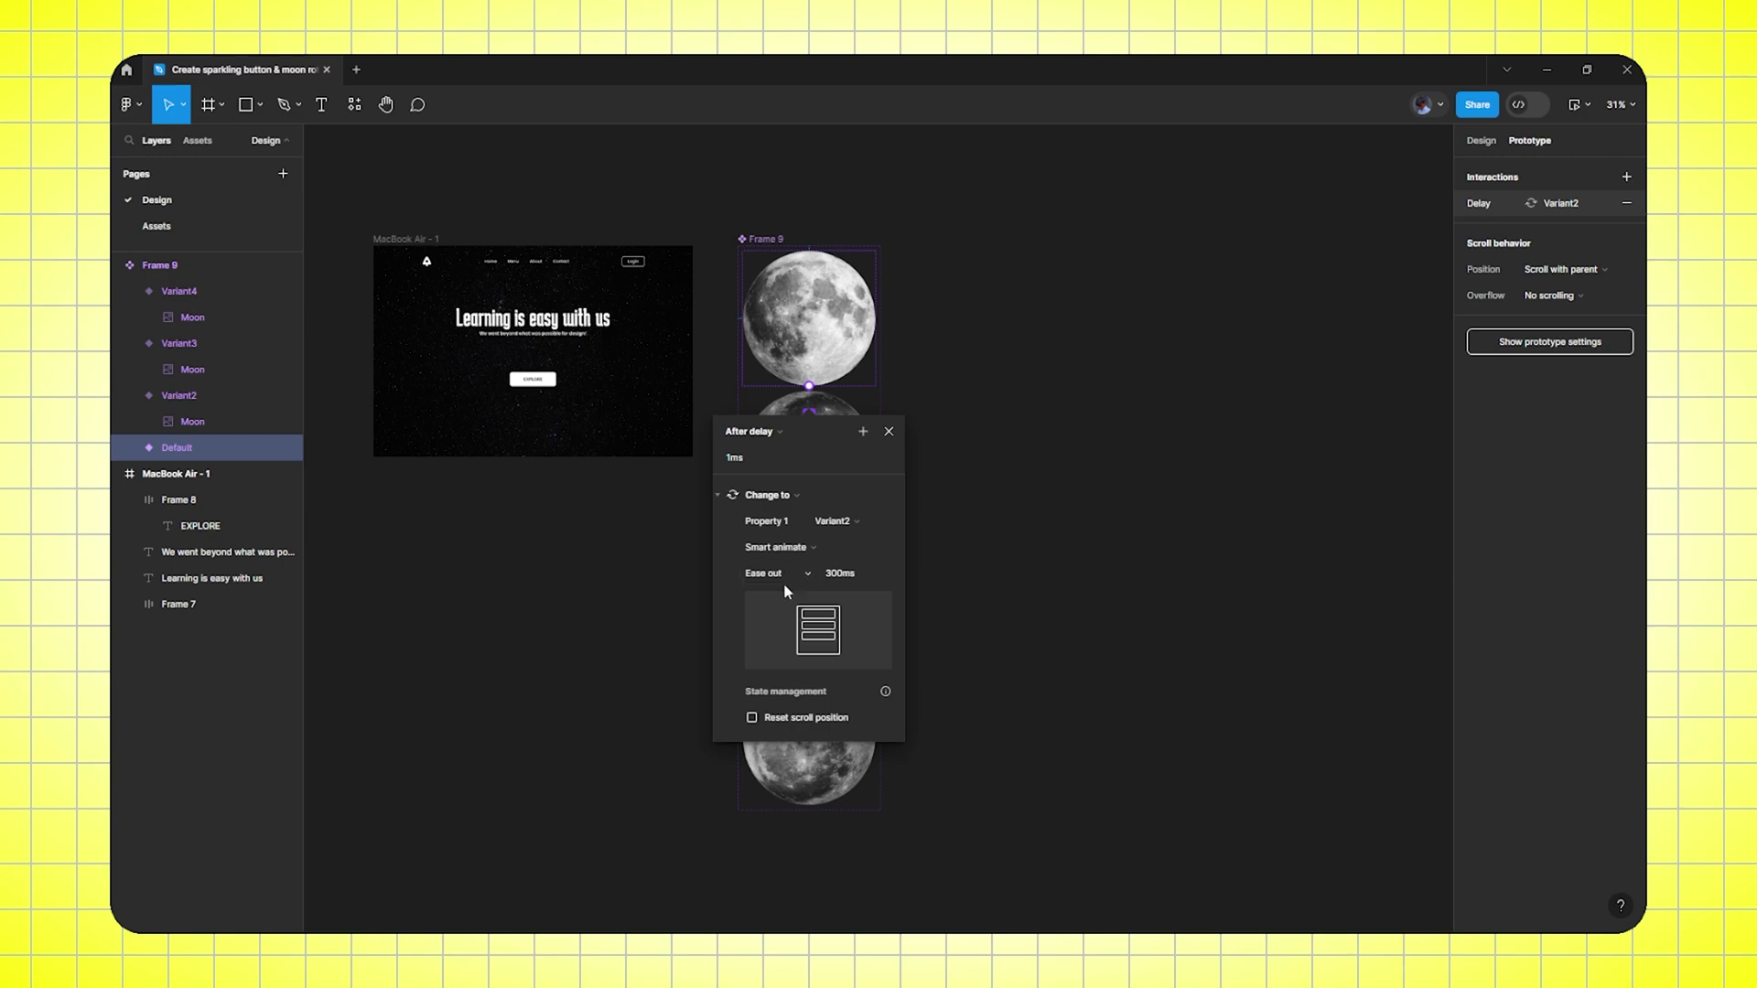
pyautogui.click(780, 575)
pyautogui.click(796, 521)
pyautogui.click(859, 575)
pyautogui.write('3000')
pyautogui.press('Return')
pyautogui.click(888, 431)
pyautogui.click(1025, 463)
# Link Variant2 to Variant3 with a Change to interaction after a 1 ms delay, using Smart animate with Linear easing
pyautogui.click(791, 467)
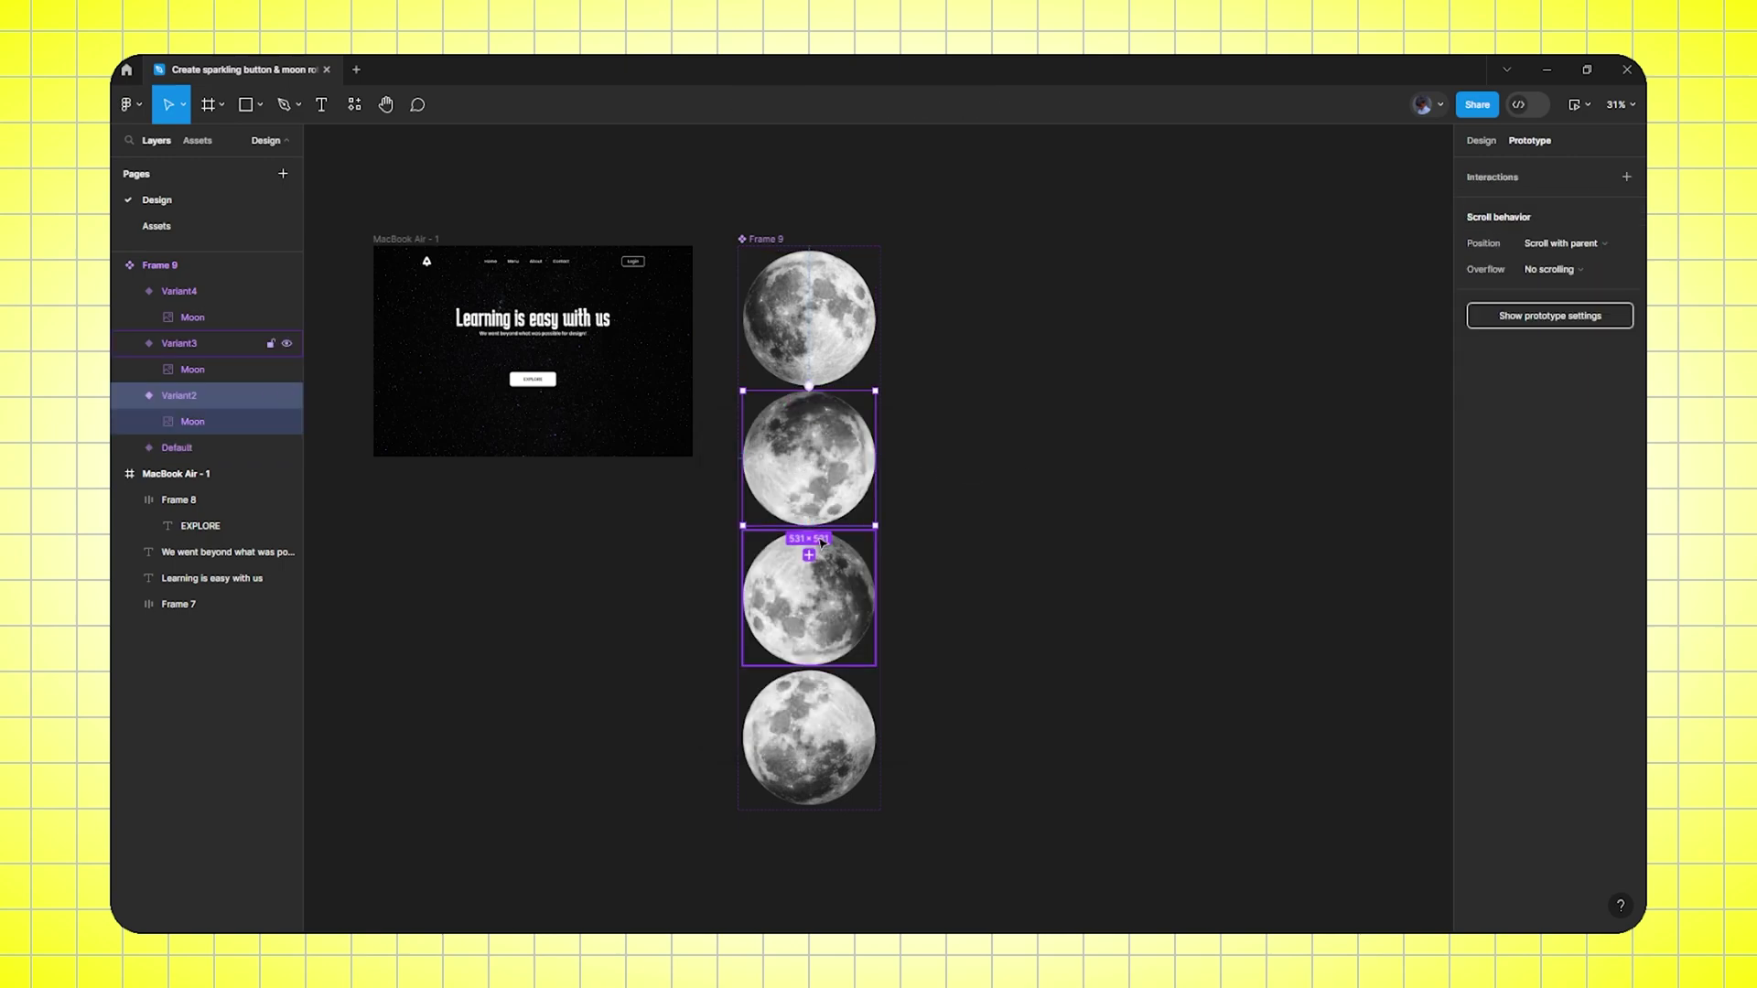
pyautogui.moveTo(809, 527); pyautogui.dragTo(818, 565)
pyautogui.click(761, 588)
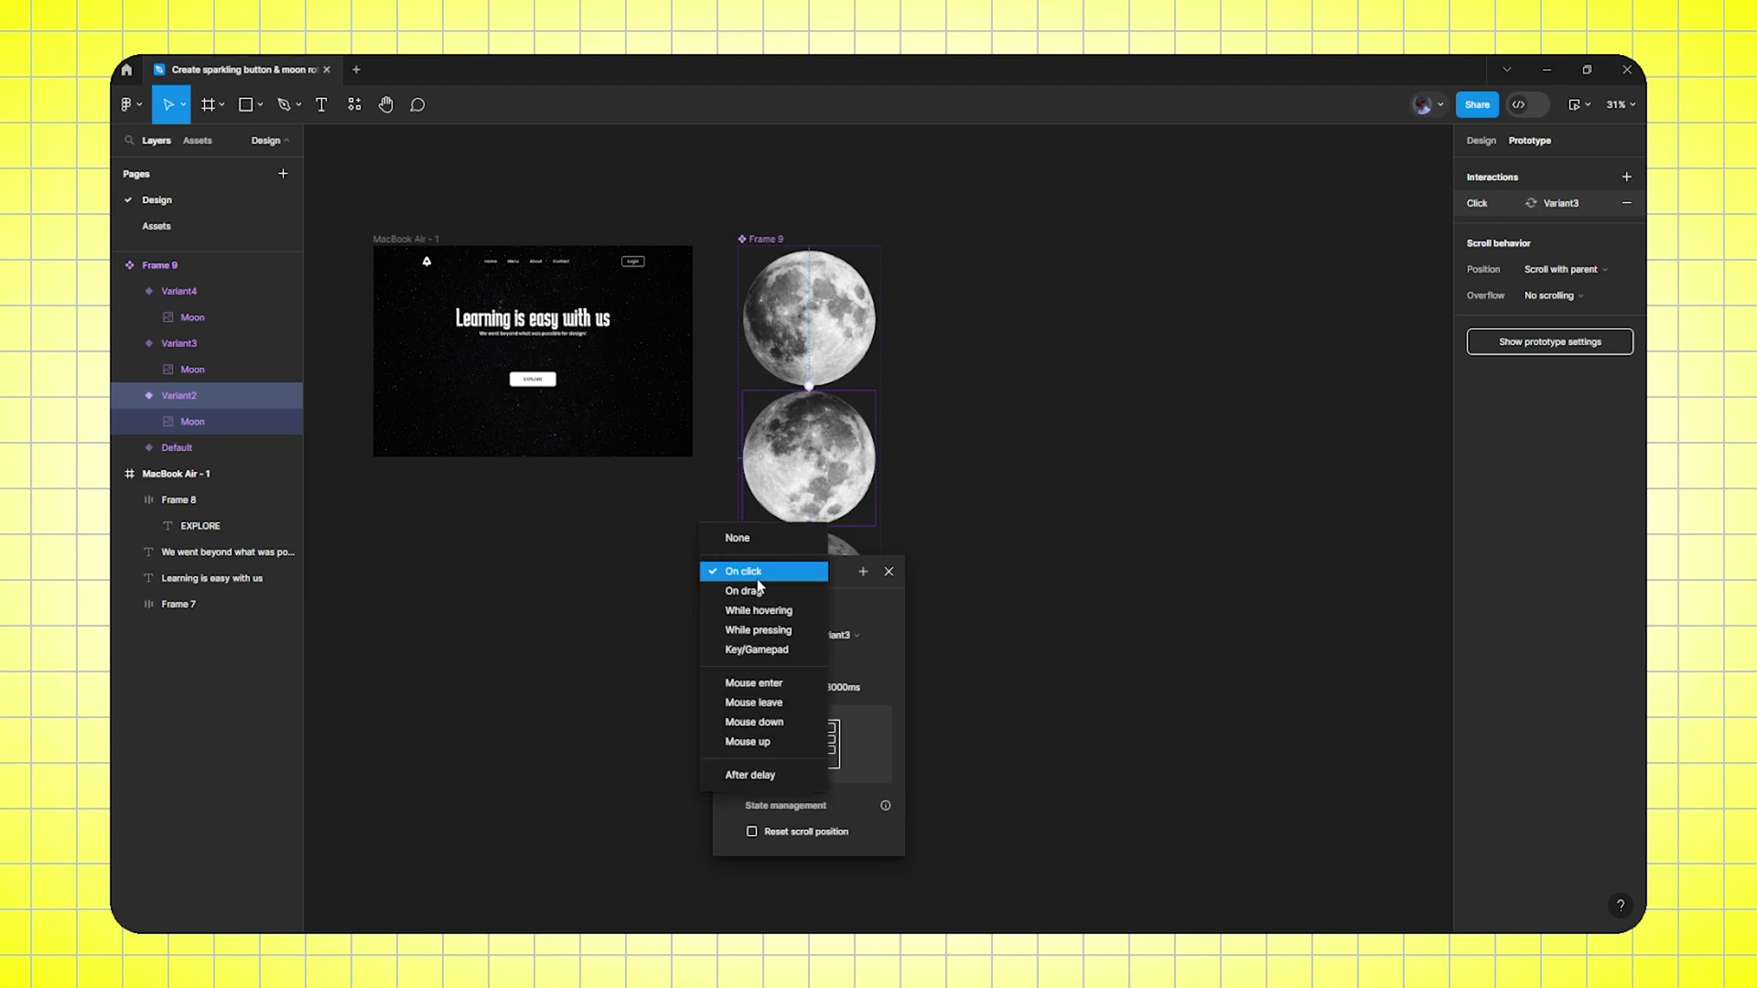
pyautogui.click(765, 775)
pyautogui.click(756, 604)
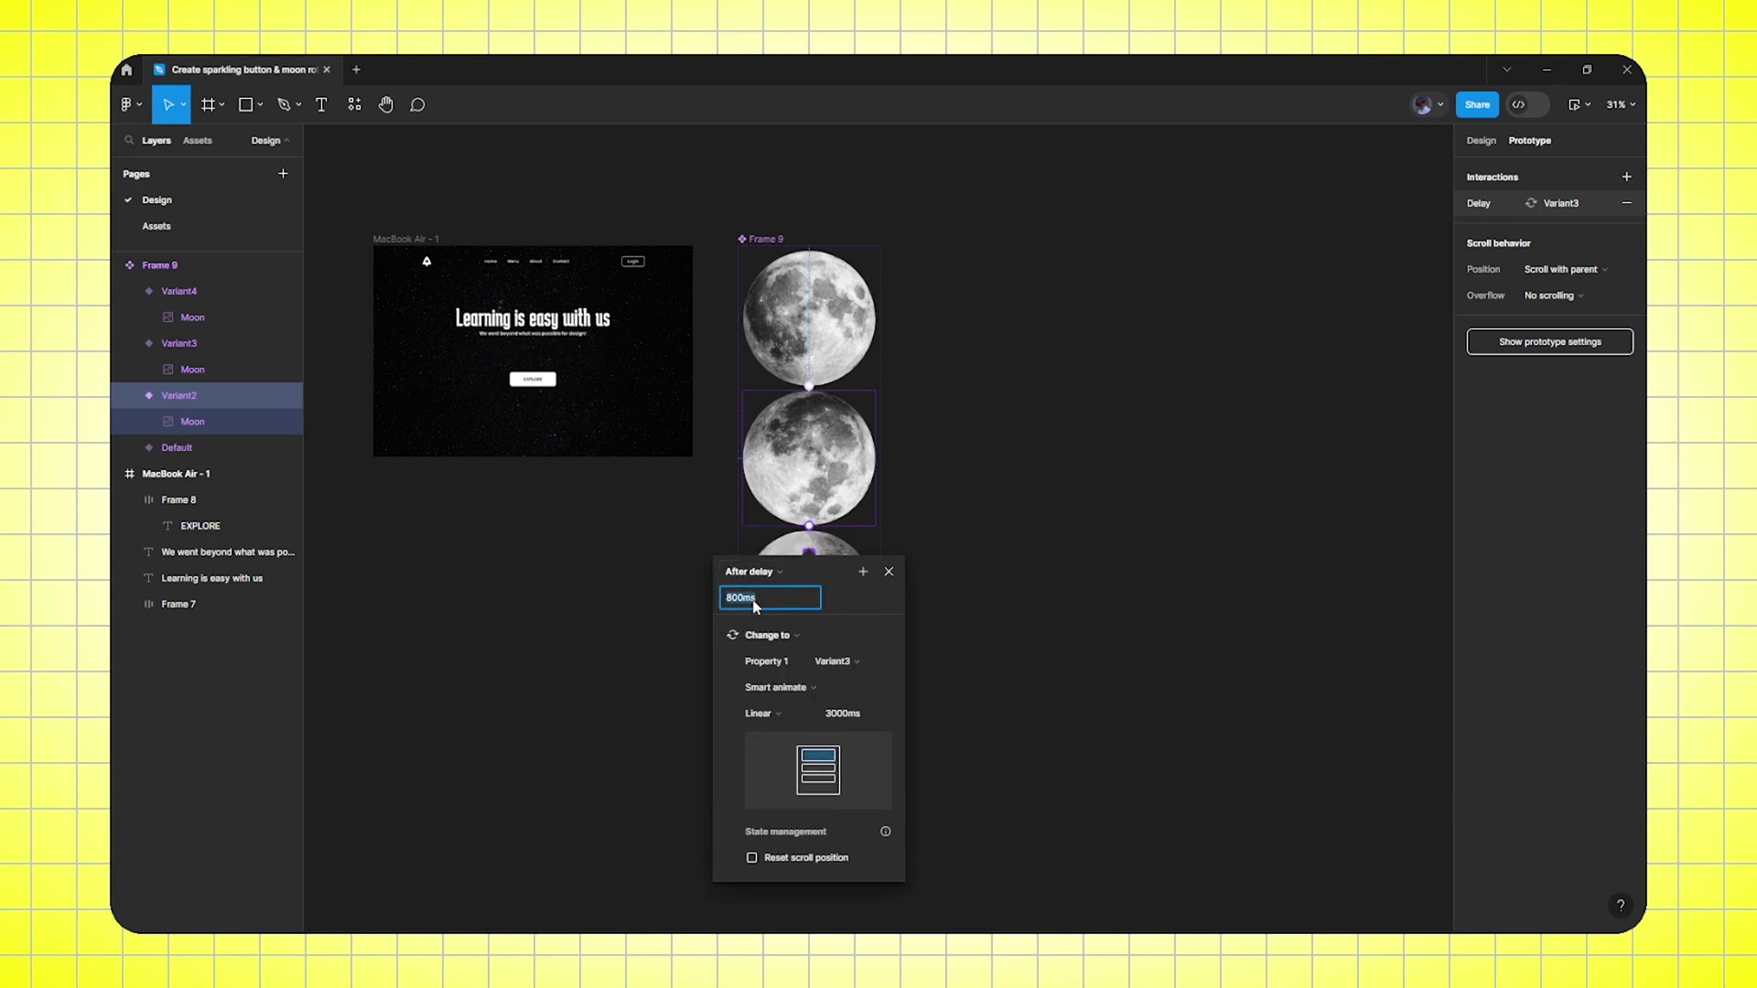
pyautogui.write('1')
pyautogui.click(795, 688)
pyautogui.click(794, 688)
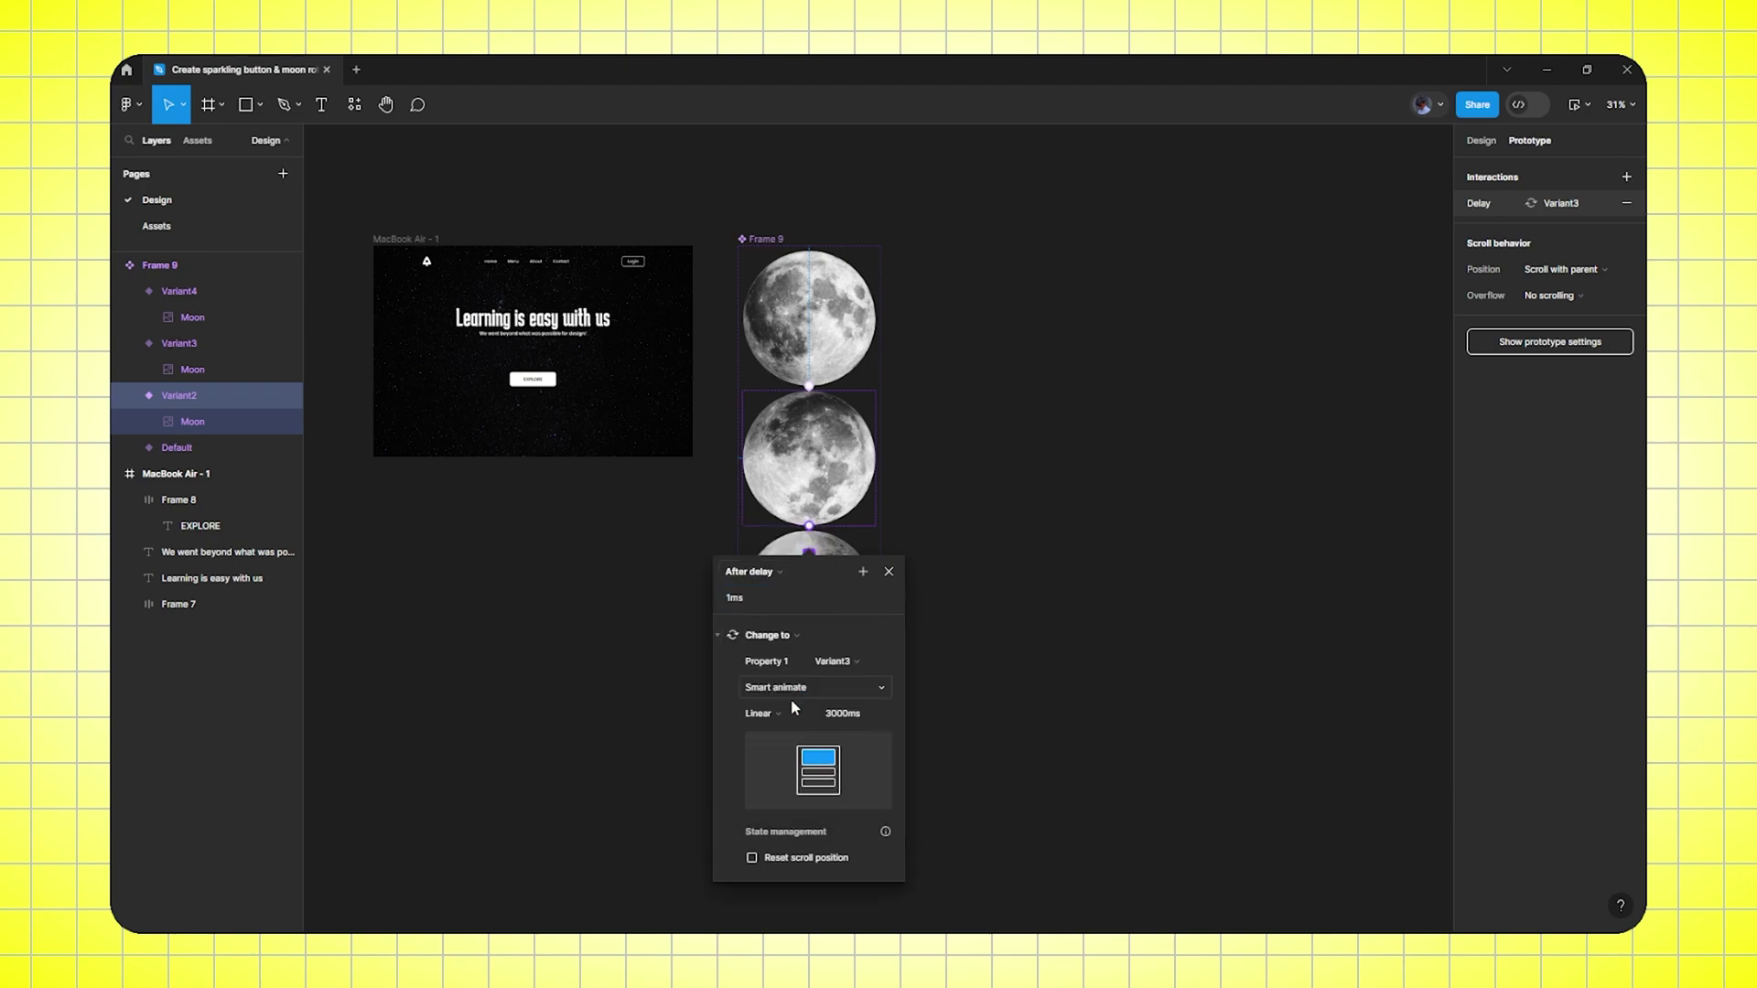
pyautogui.click(774, 719)
pyautogui.click(778, 646)
pyautogui.click(887, 572)
# Link Variant3 to Variant4 with a Change to interaction that triggers after a 1 ms delay
pyautogui.click(803, 606)
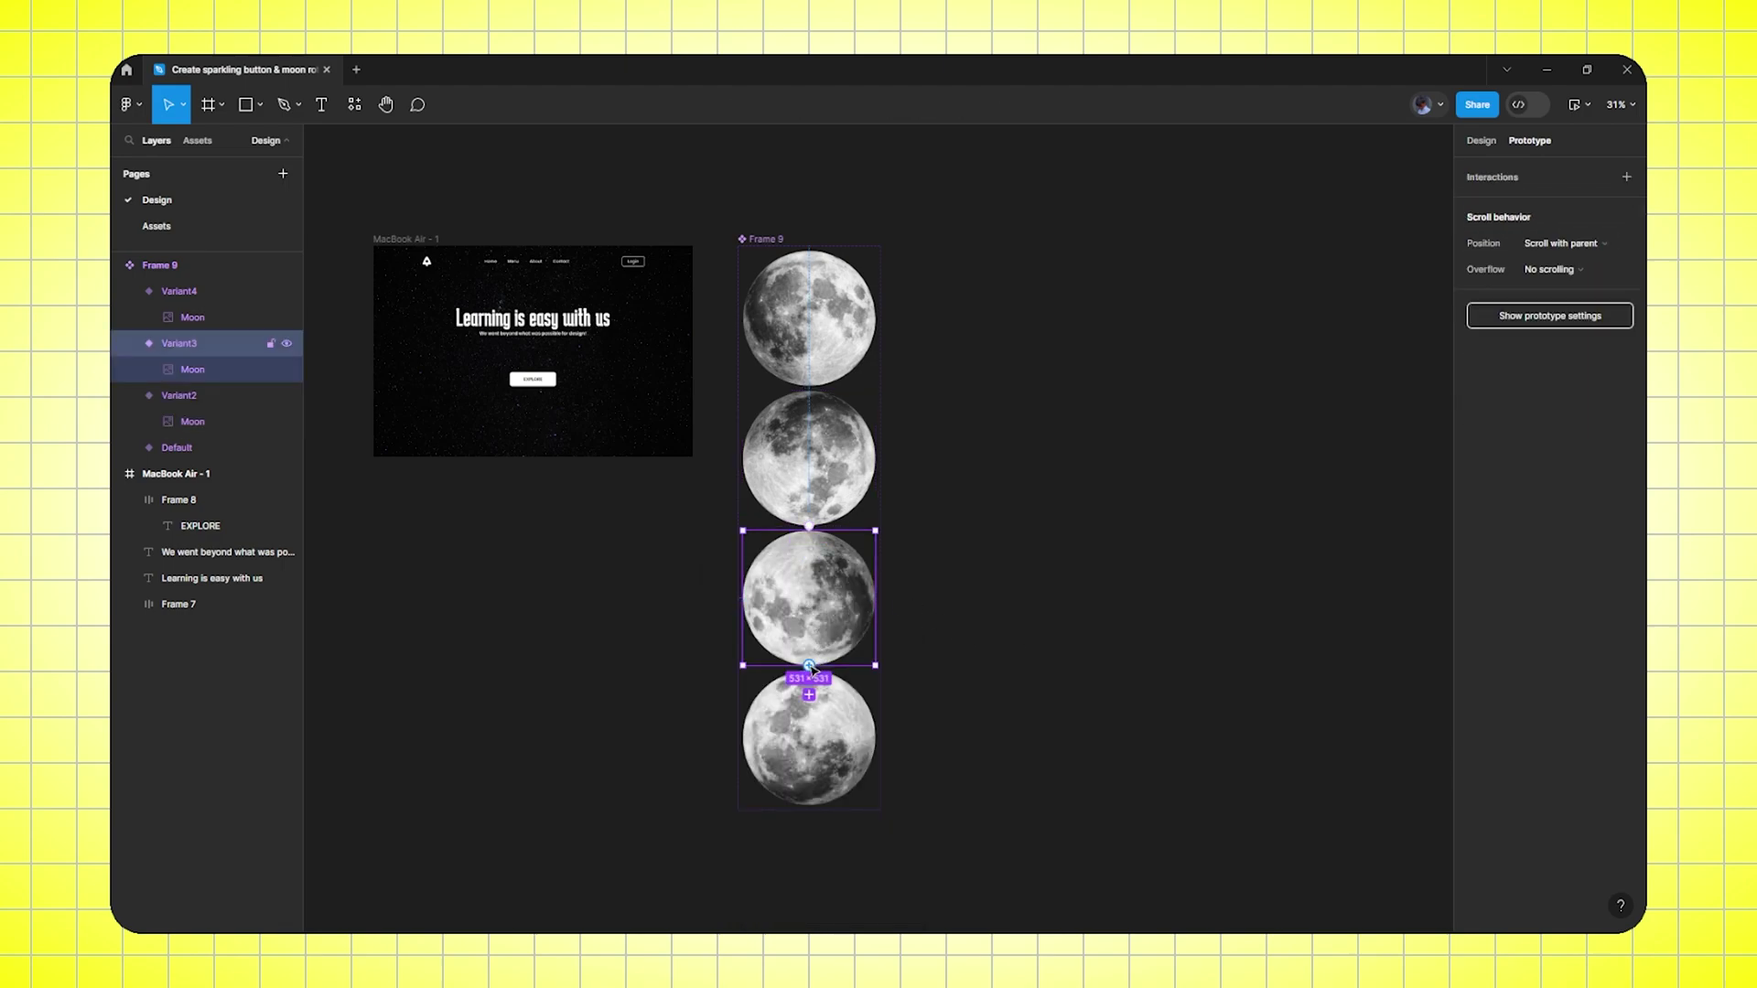
pyautogui.moveTo(809, 666); pyautogui.dragTo(819, 732)
pyautogui.click(764, 721)
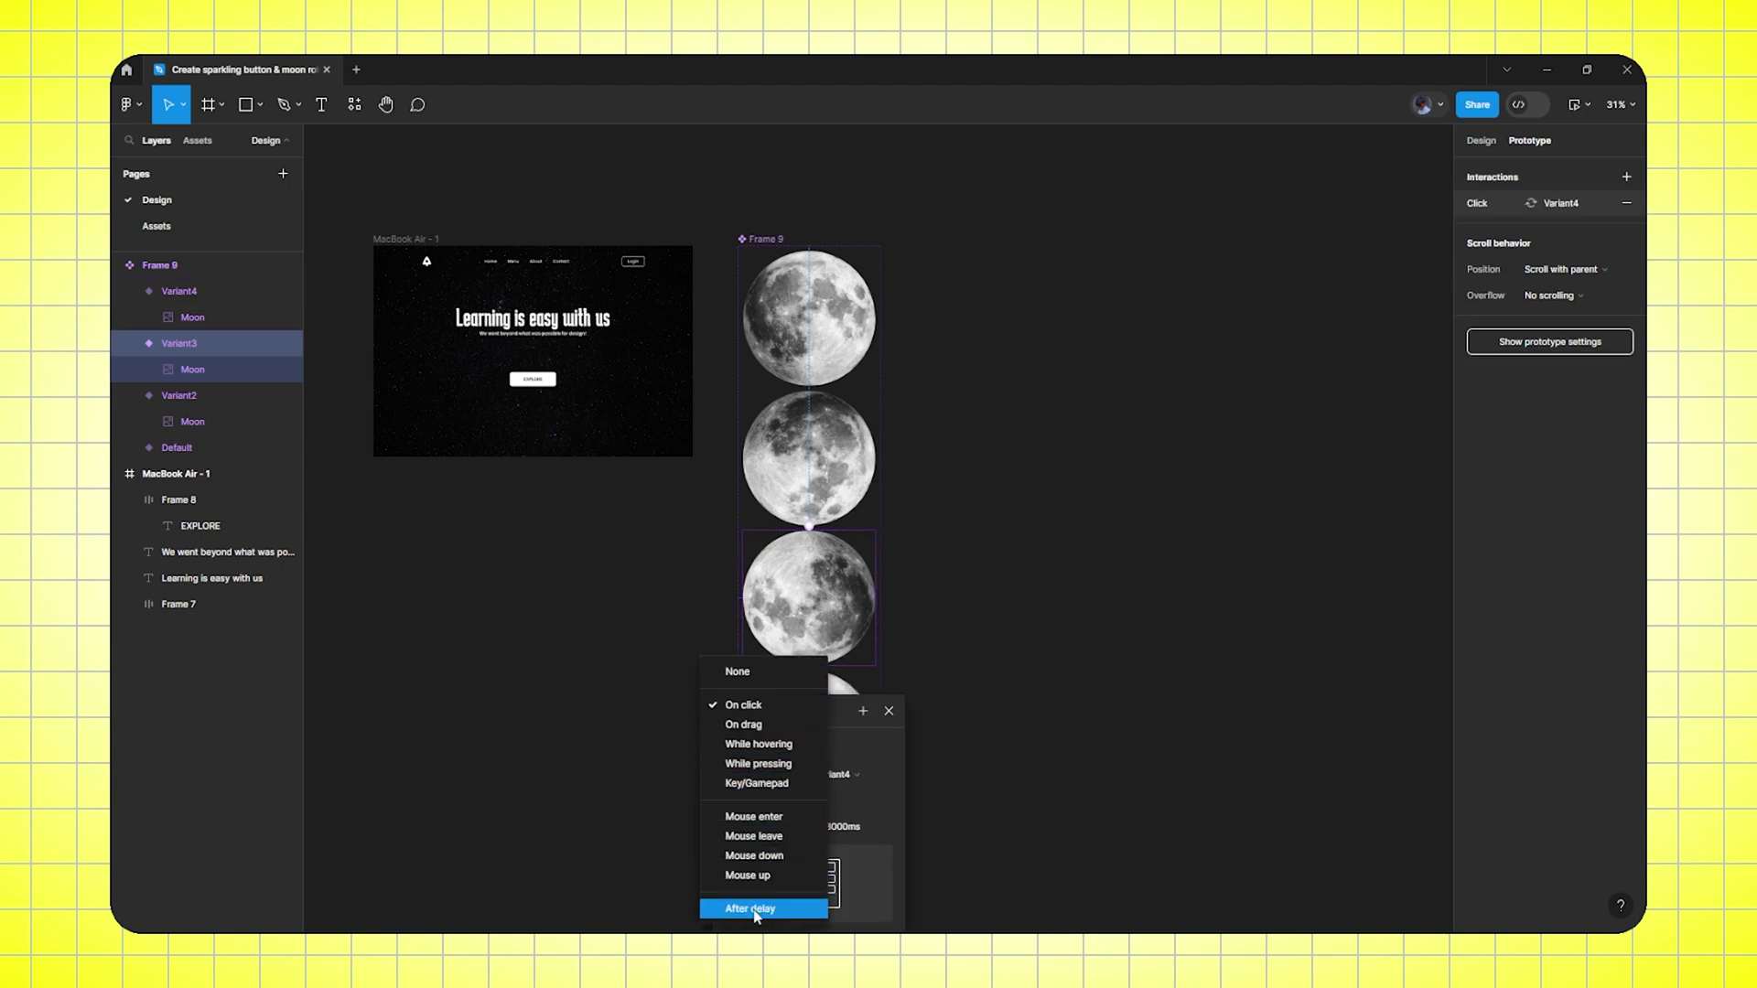
pyautogui.click(751, 909)
pyautogui.click(756, 741)
pyautogui.write('1')
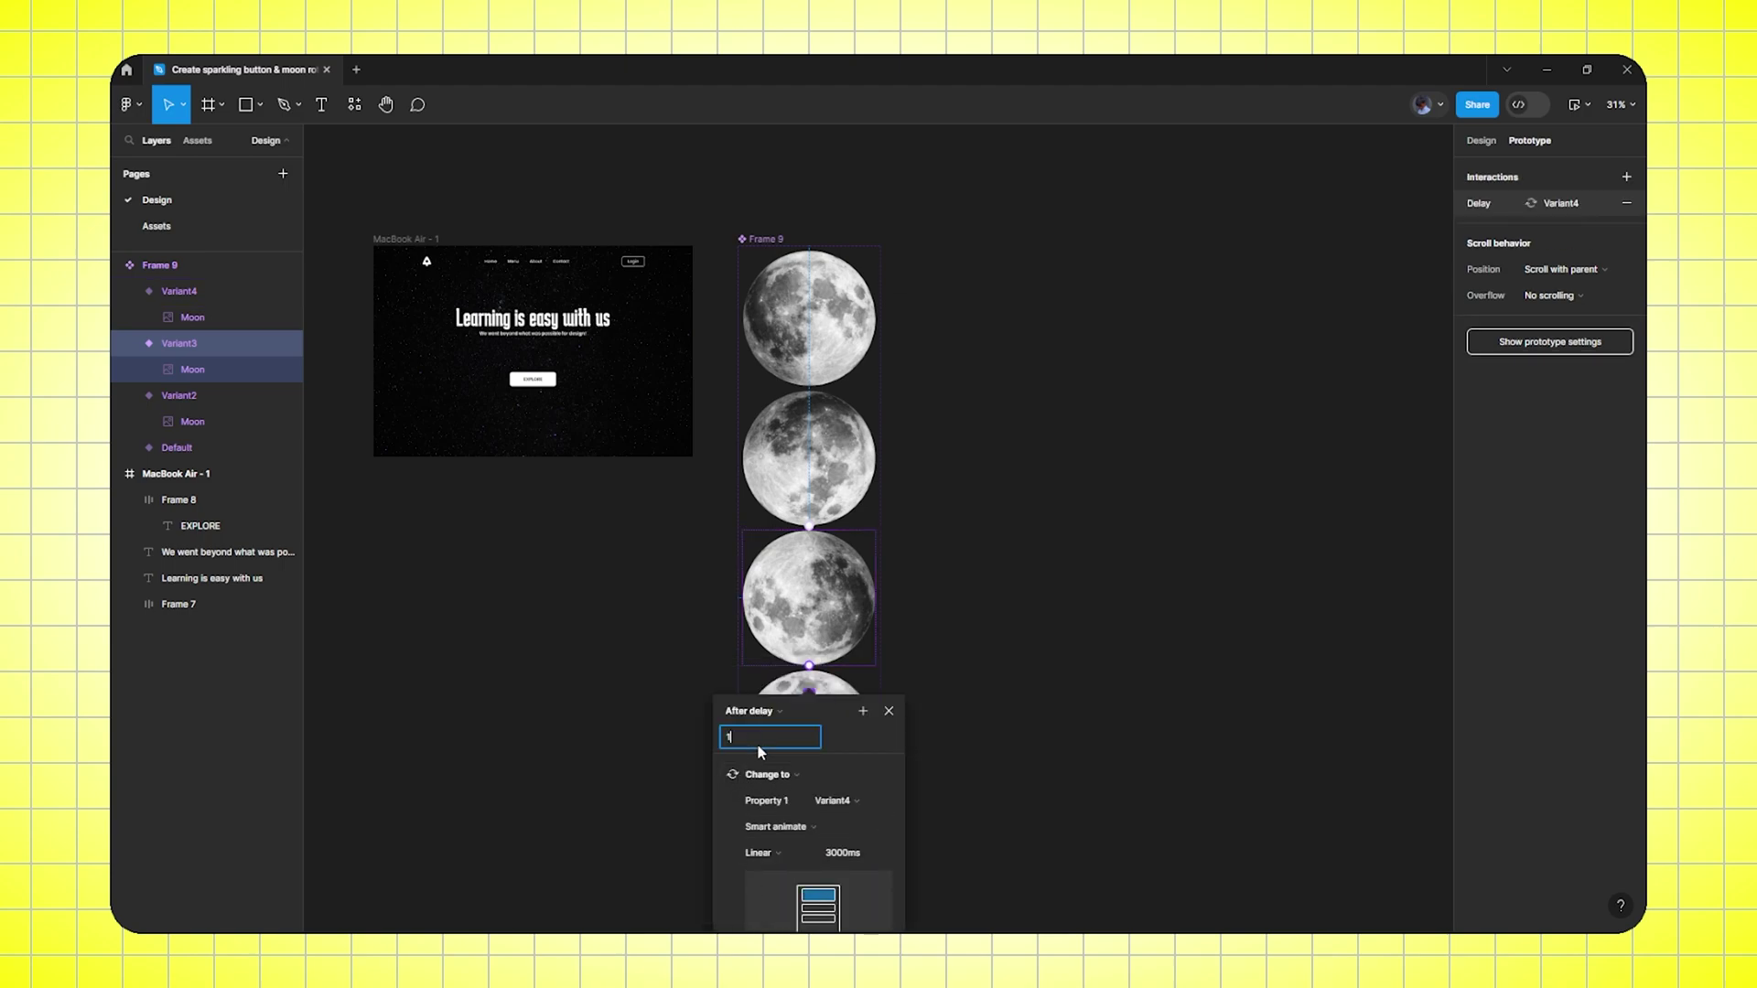
pyautogui.click(888, 712)
pyautogui.click(1011, 718)
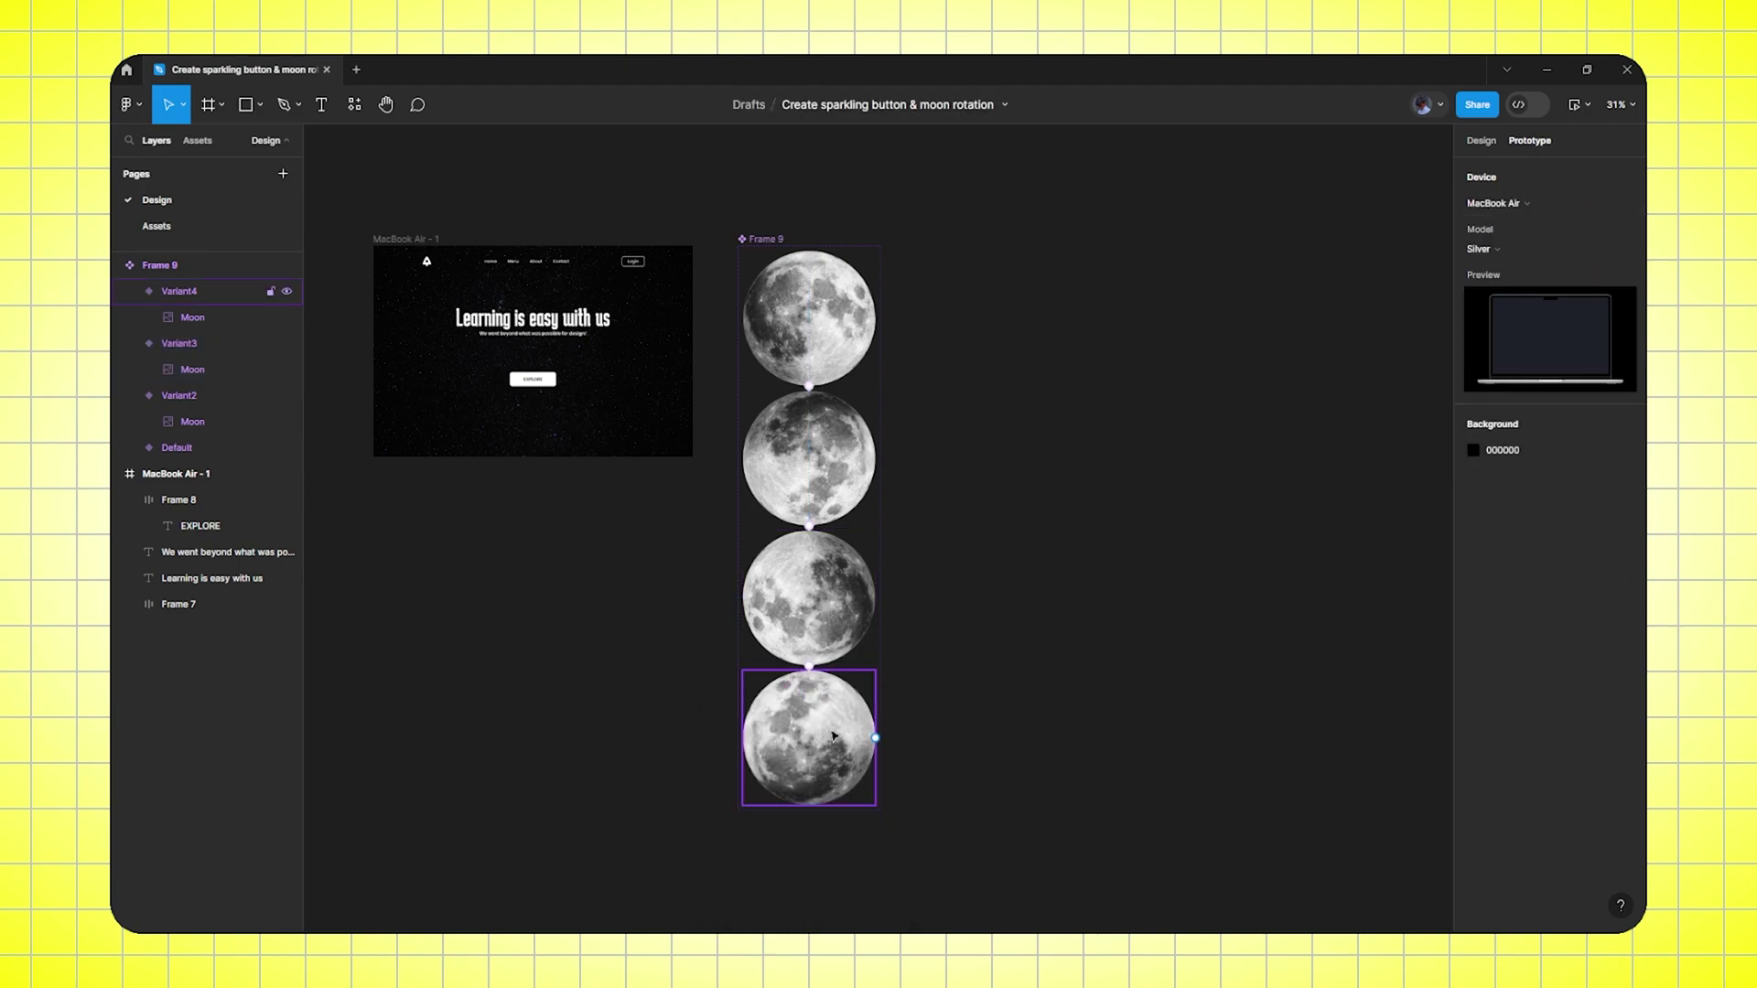
# Link Variant4 back to the Default variant with a Change to interaction that triggers after a 1 ms delay
pyautogui.click(864, 732)
pyautogui.moveTo(875, 737); pyautogui.dragTo(828, 309)
pyautogui.click(768, 430)
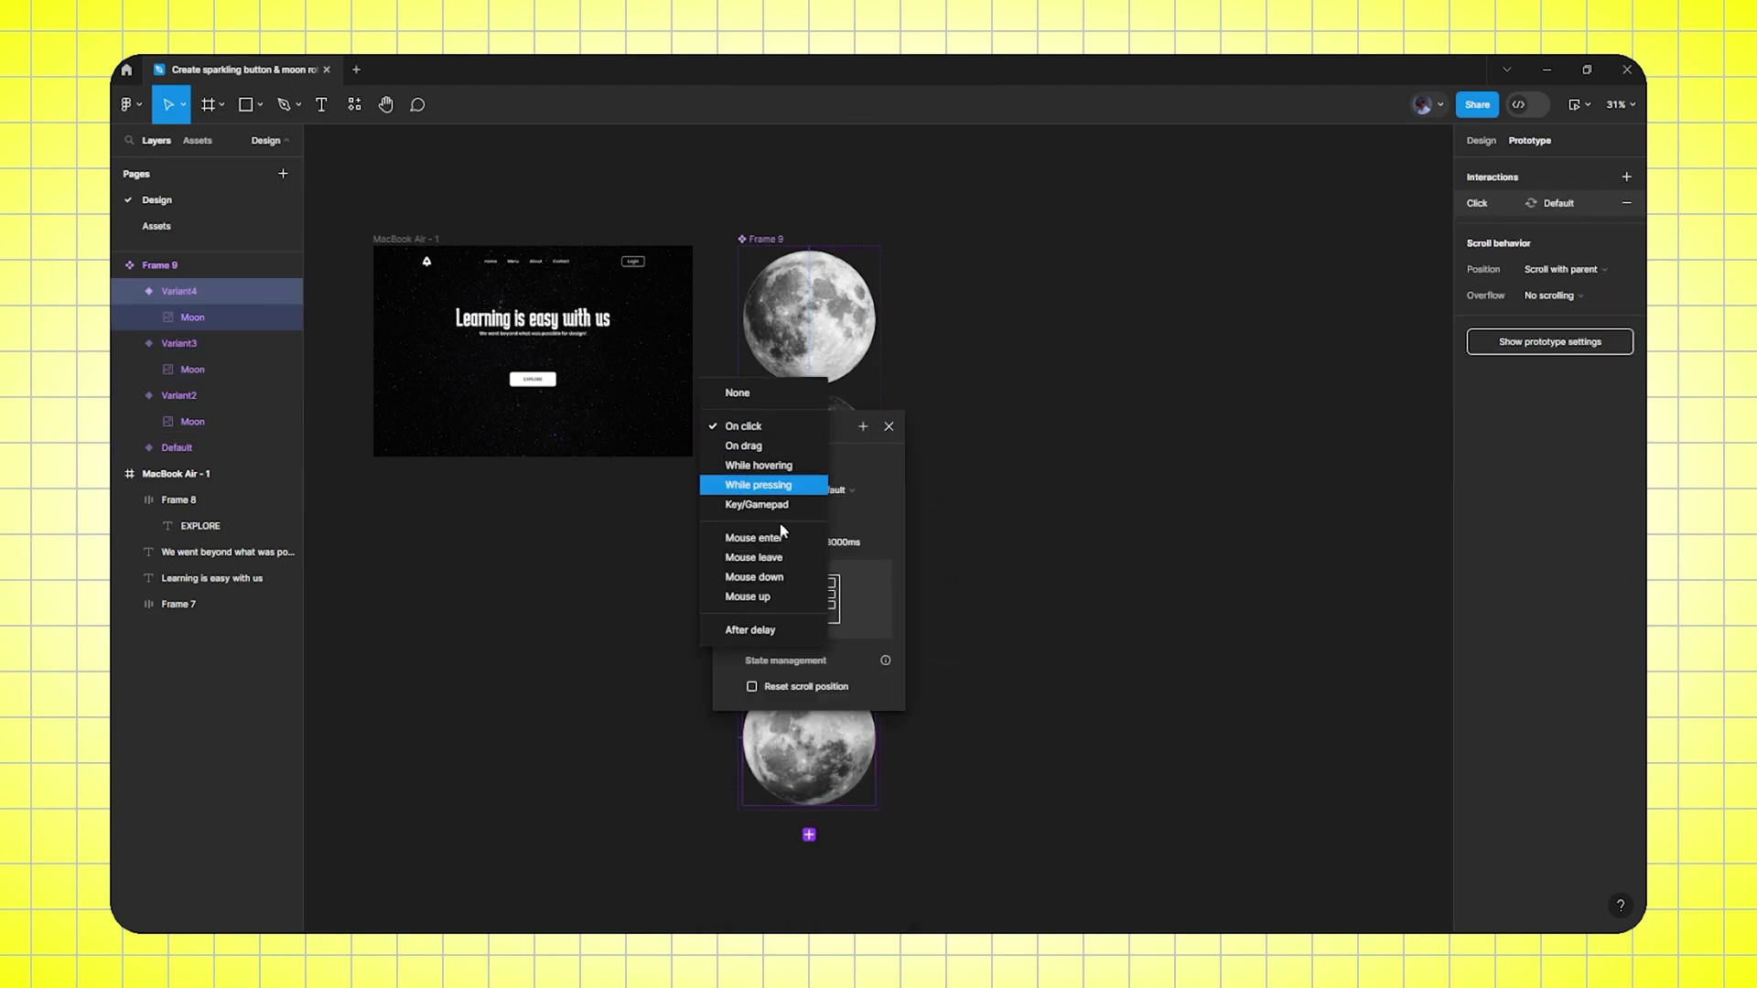
pyautogui.click(774, 636)
pyautogui.click(754, 461)
pyautogui.write('1')
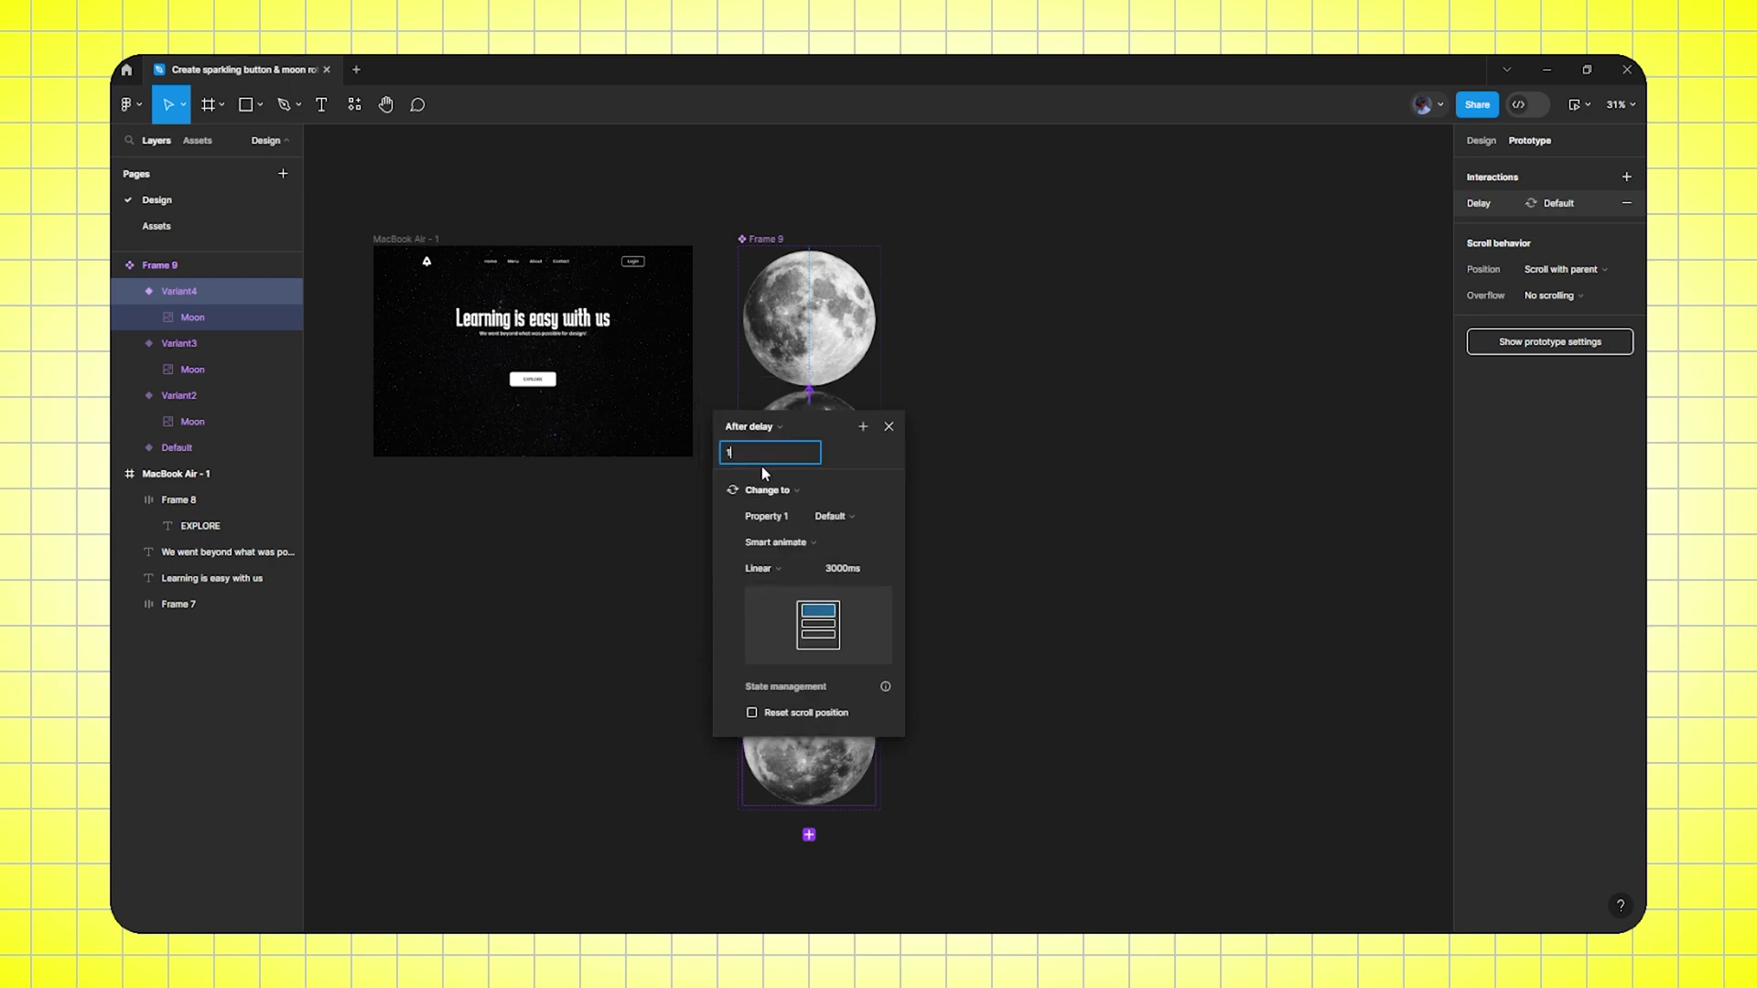
pyautogui.click(982, 483)
# Create an instance of the Default moon variant and place it inside the MacBook Air - 1 frame, over the lower middle of the page
pyautogui.click(1485, 144)
pyautogui.moveTo(961, 381); pyautogui.dragTo(1177, 388)
pyautogui.click(1049, 322)
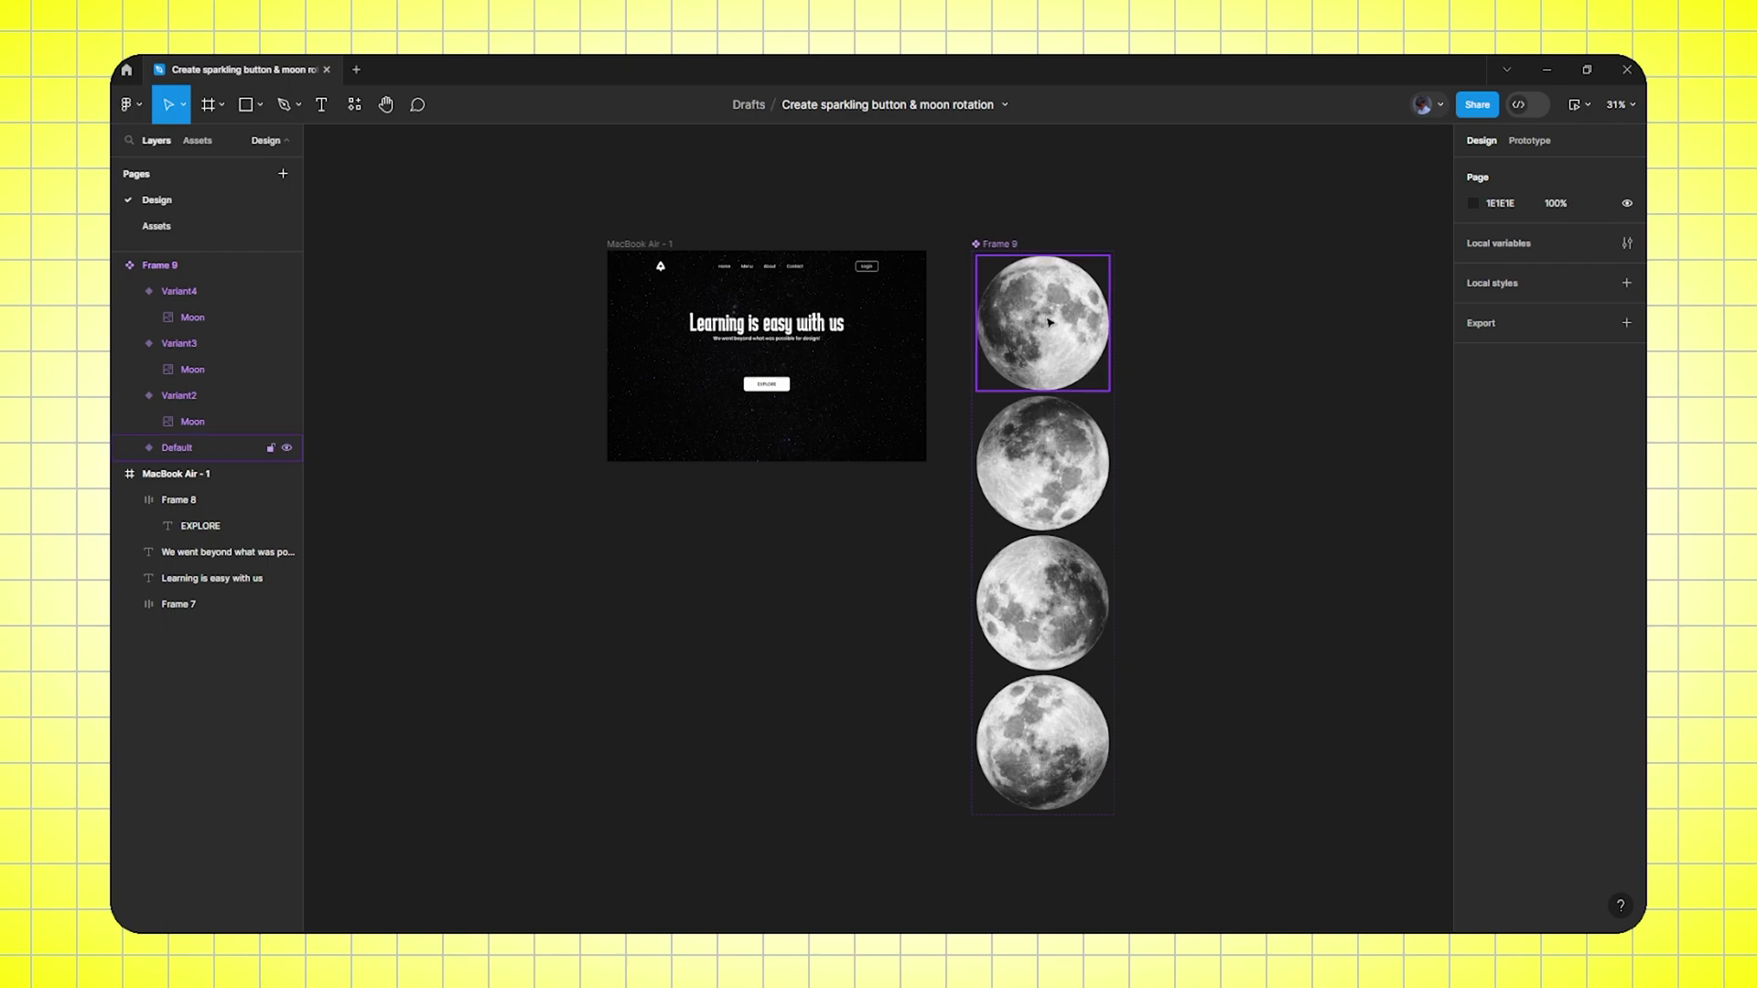
pyautogui.click(1050, 322)
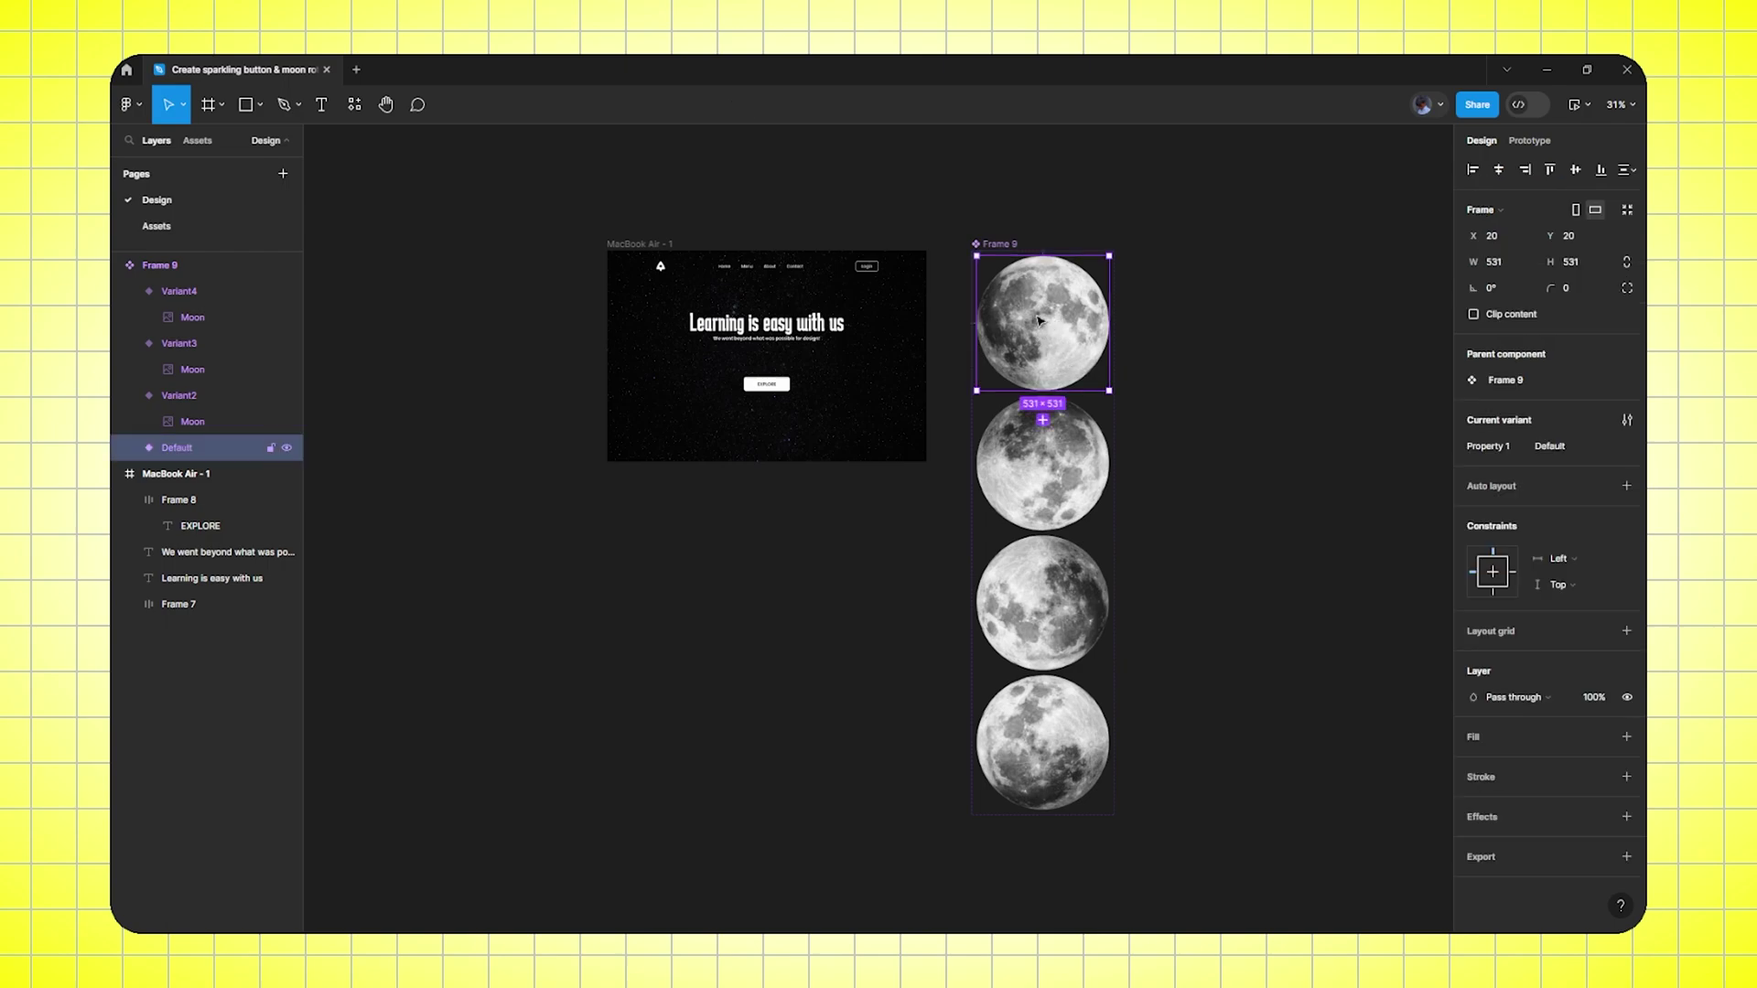
pyautogui.moveTo(1061, 302); pyautogui.dragTo(751, 560)
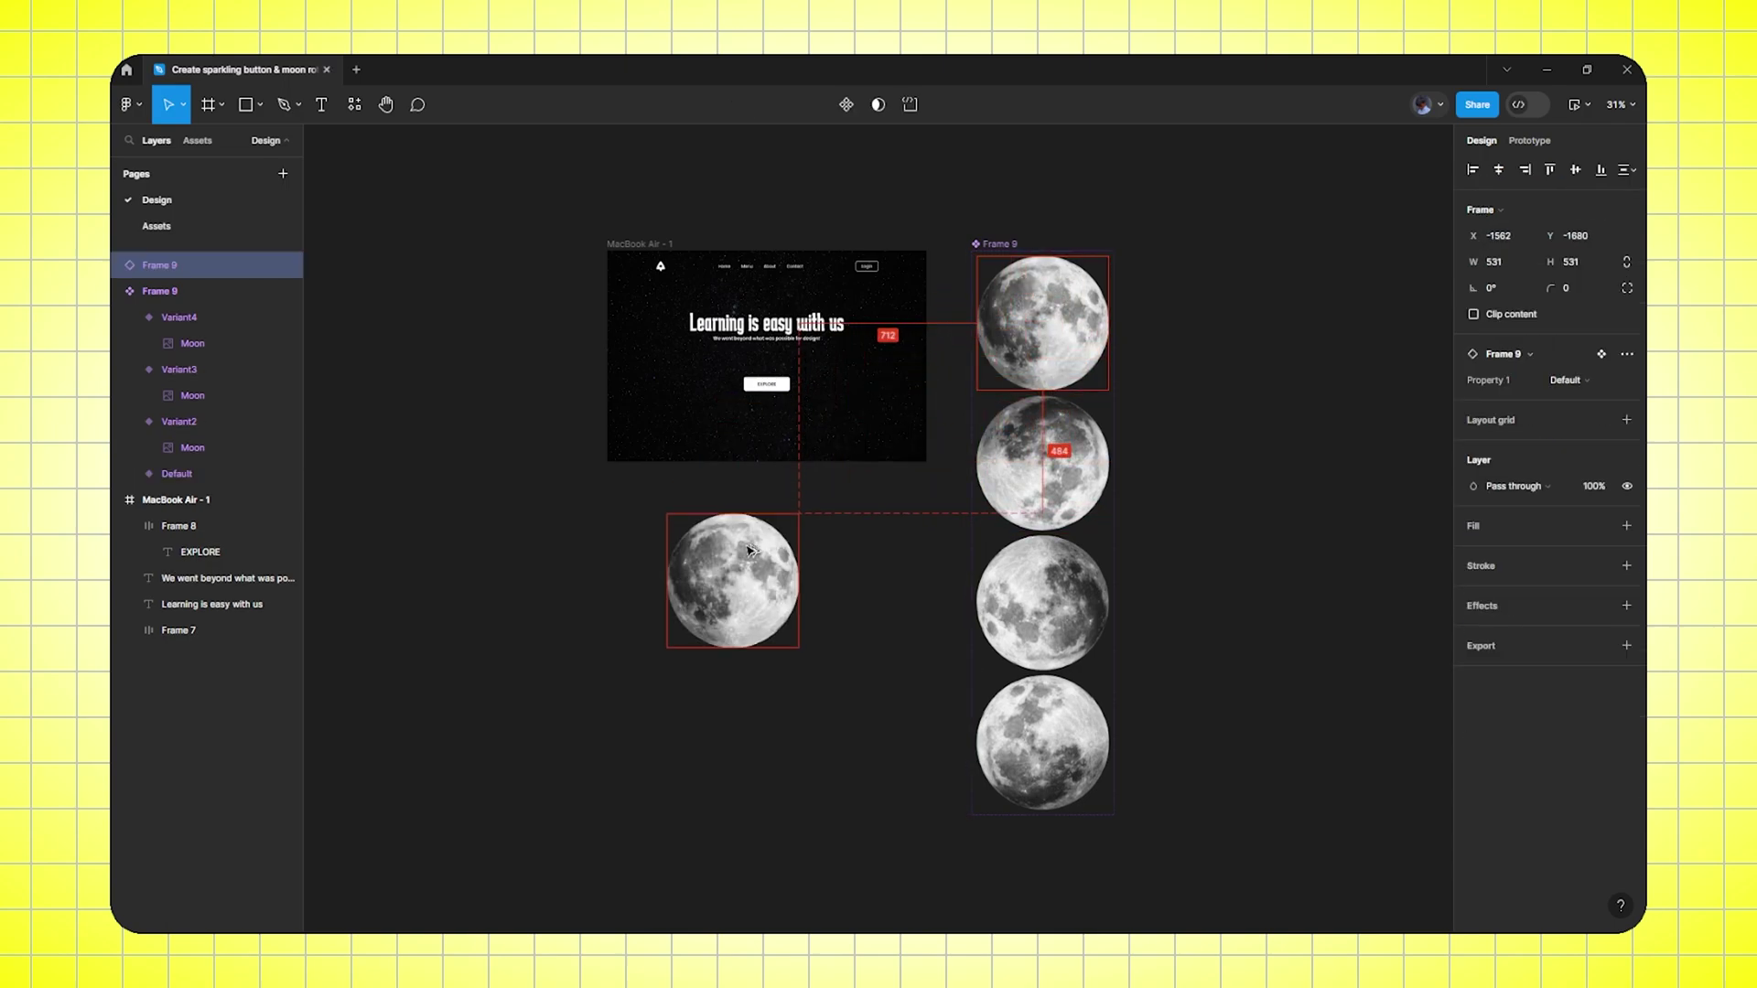
pyautogui.click(865, 530)
pyautogui.scroll(2, 800, 635)
pyautogui.keyDown('ctrl'); pyautogui.scroll(3, 787, 640); pyautogui.keyUp('ctrl')
pyautogui.moveTo(680, 685); pyautogui.dragTo(723, 444)
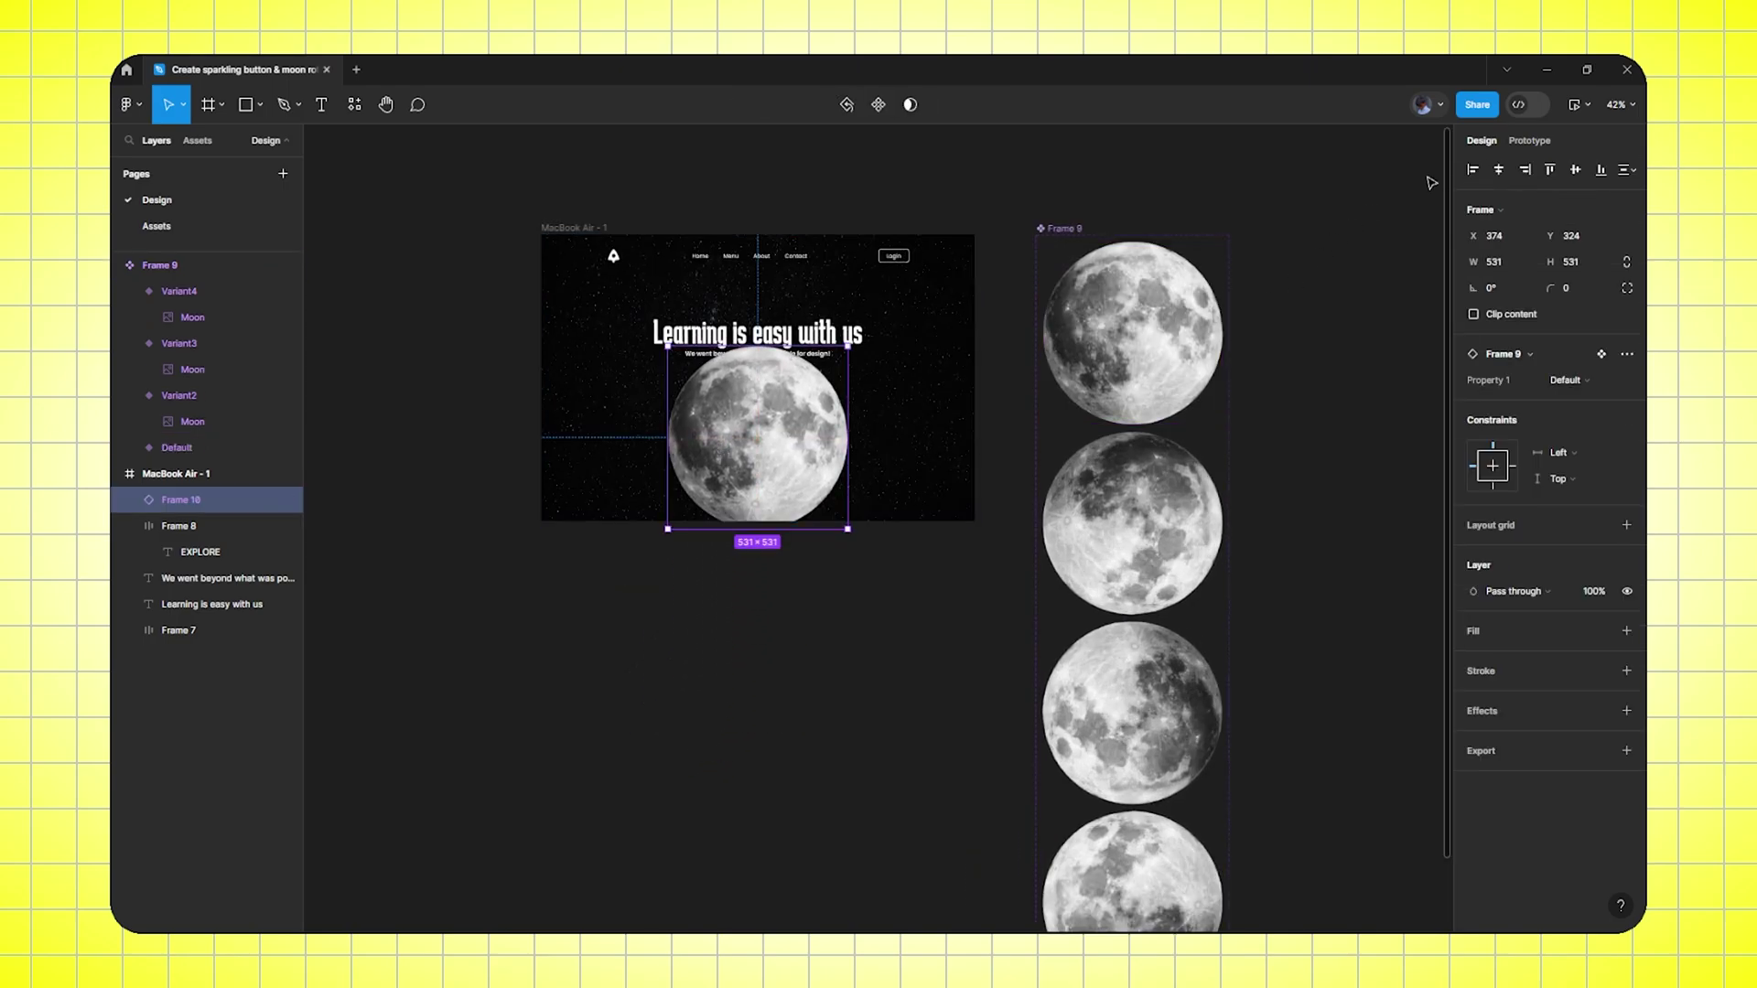
# Center the moon instance horizontally on the page and move it down to Y 644, below the EXPLORE button
pyautogui.click(1498, 169)
pyautogui.keyDown('ctrl'); pyautogui.scroll(3, 813, 360); pyautogui.keyUp('ctrl')
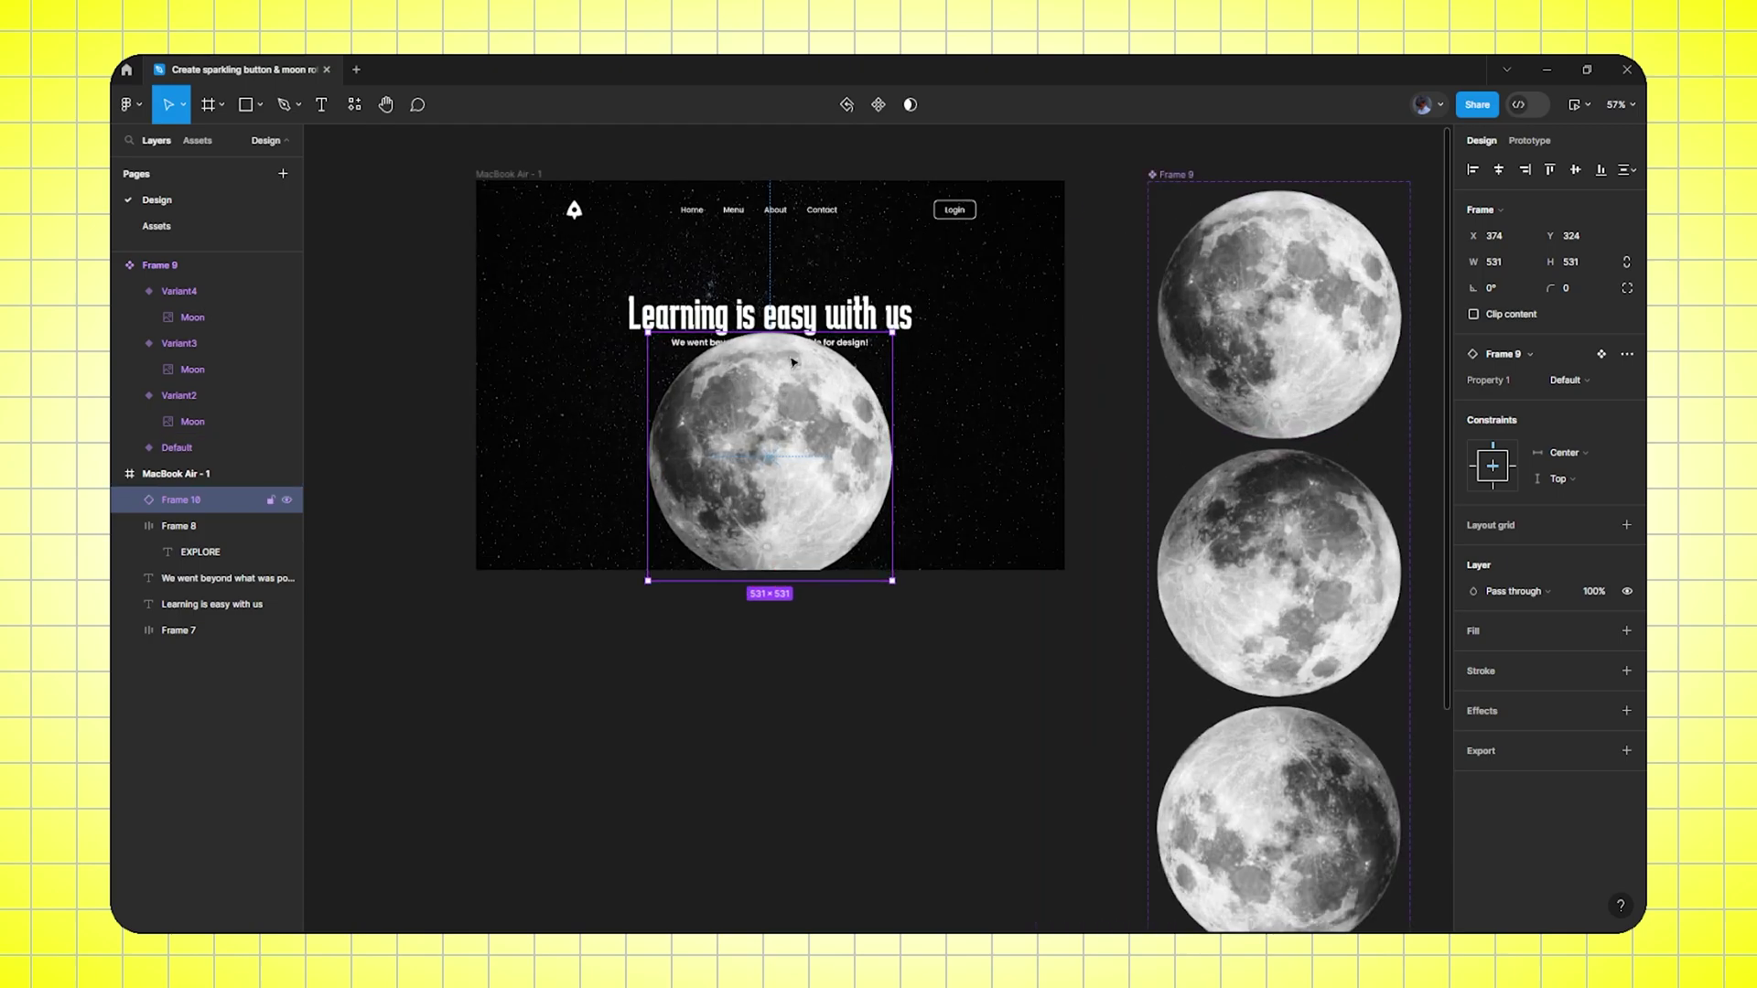
pyautogui.keyDown('ctrl'); pyautogui.scroll(5, 774, 472); pyautogui.keyUp('ctrl')
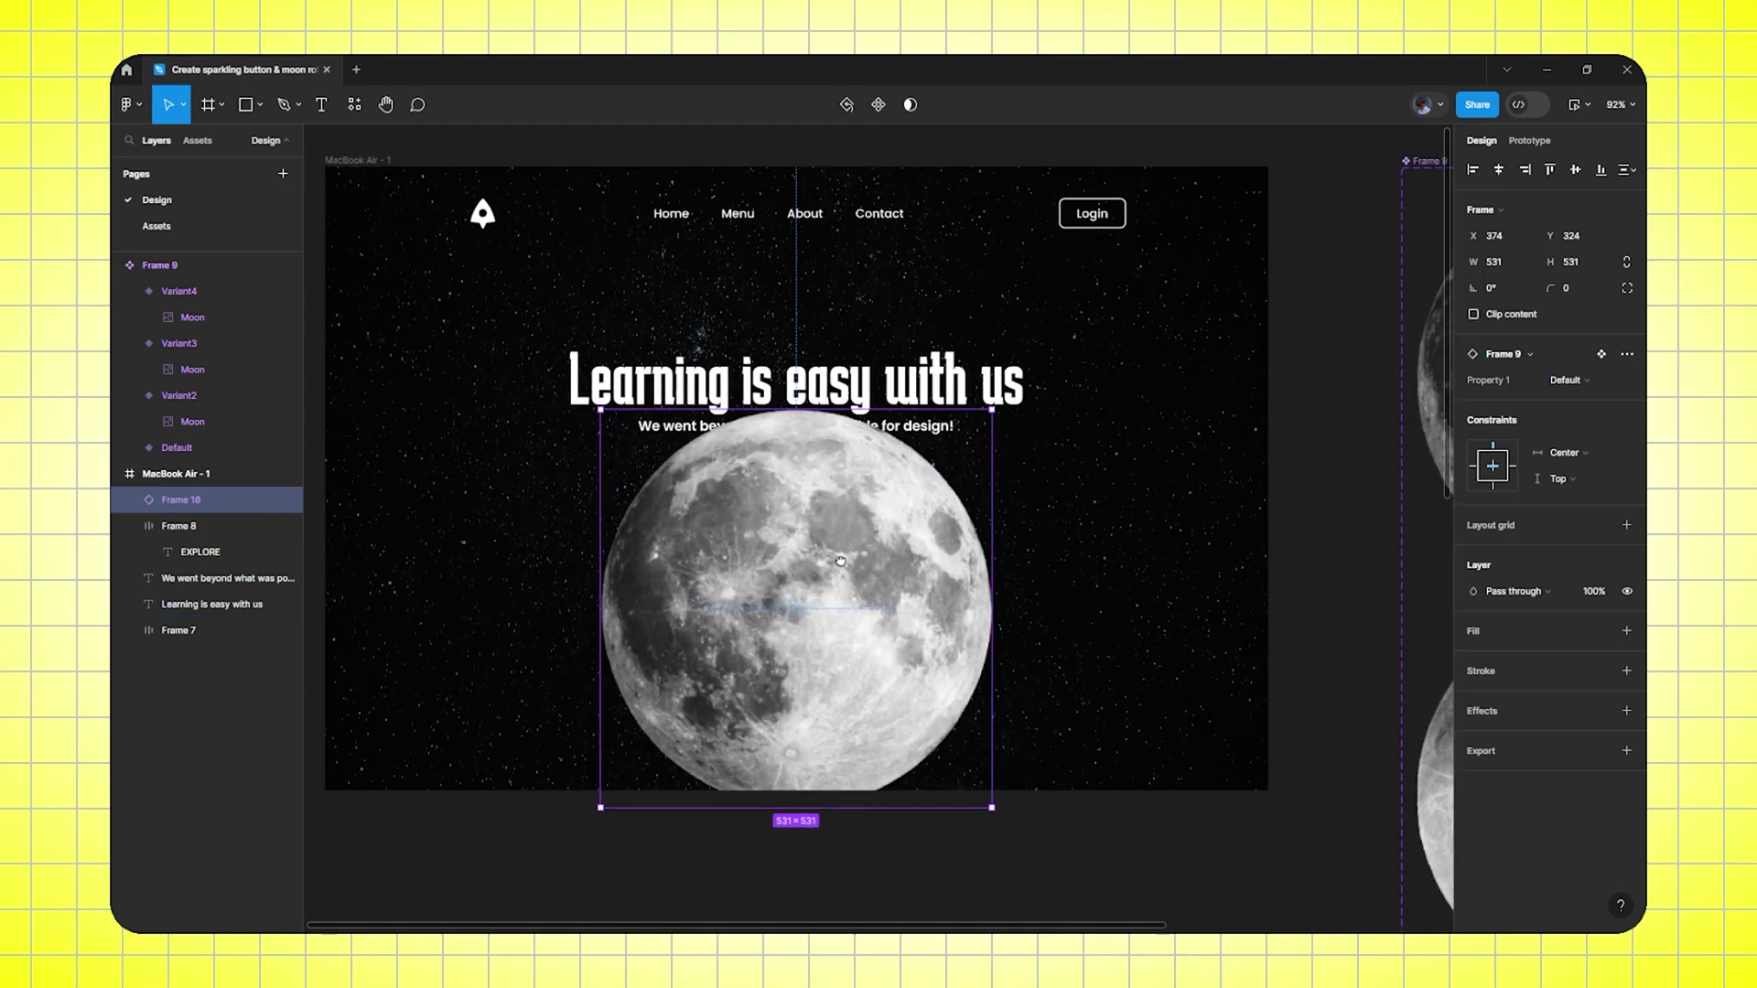
pyautogui.hotkey('shift', 'Down')
pyautogui.hotkey('shift', 'Down')
pyautogui.hotkey('shift', 'Down')
pyautogui.hotkey('shift', 'Down')
pyautogui.hotkey('shift', 'Down')
pyautogui.hotkey('shift', 'Down')
pyautogui.hotkey('shift', 'Down')
pyautogui.hotkey('shift', 'Down')
pyautogui.hotkey('shift', 'Down')
pyautogui.hotkey('shift', 'Down')
pyautogui.hotkey('shift', 'Down')
pyautogui.hotkey('shift', 'Down')
pyautogui.hotkey('shift', 'Down')
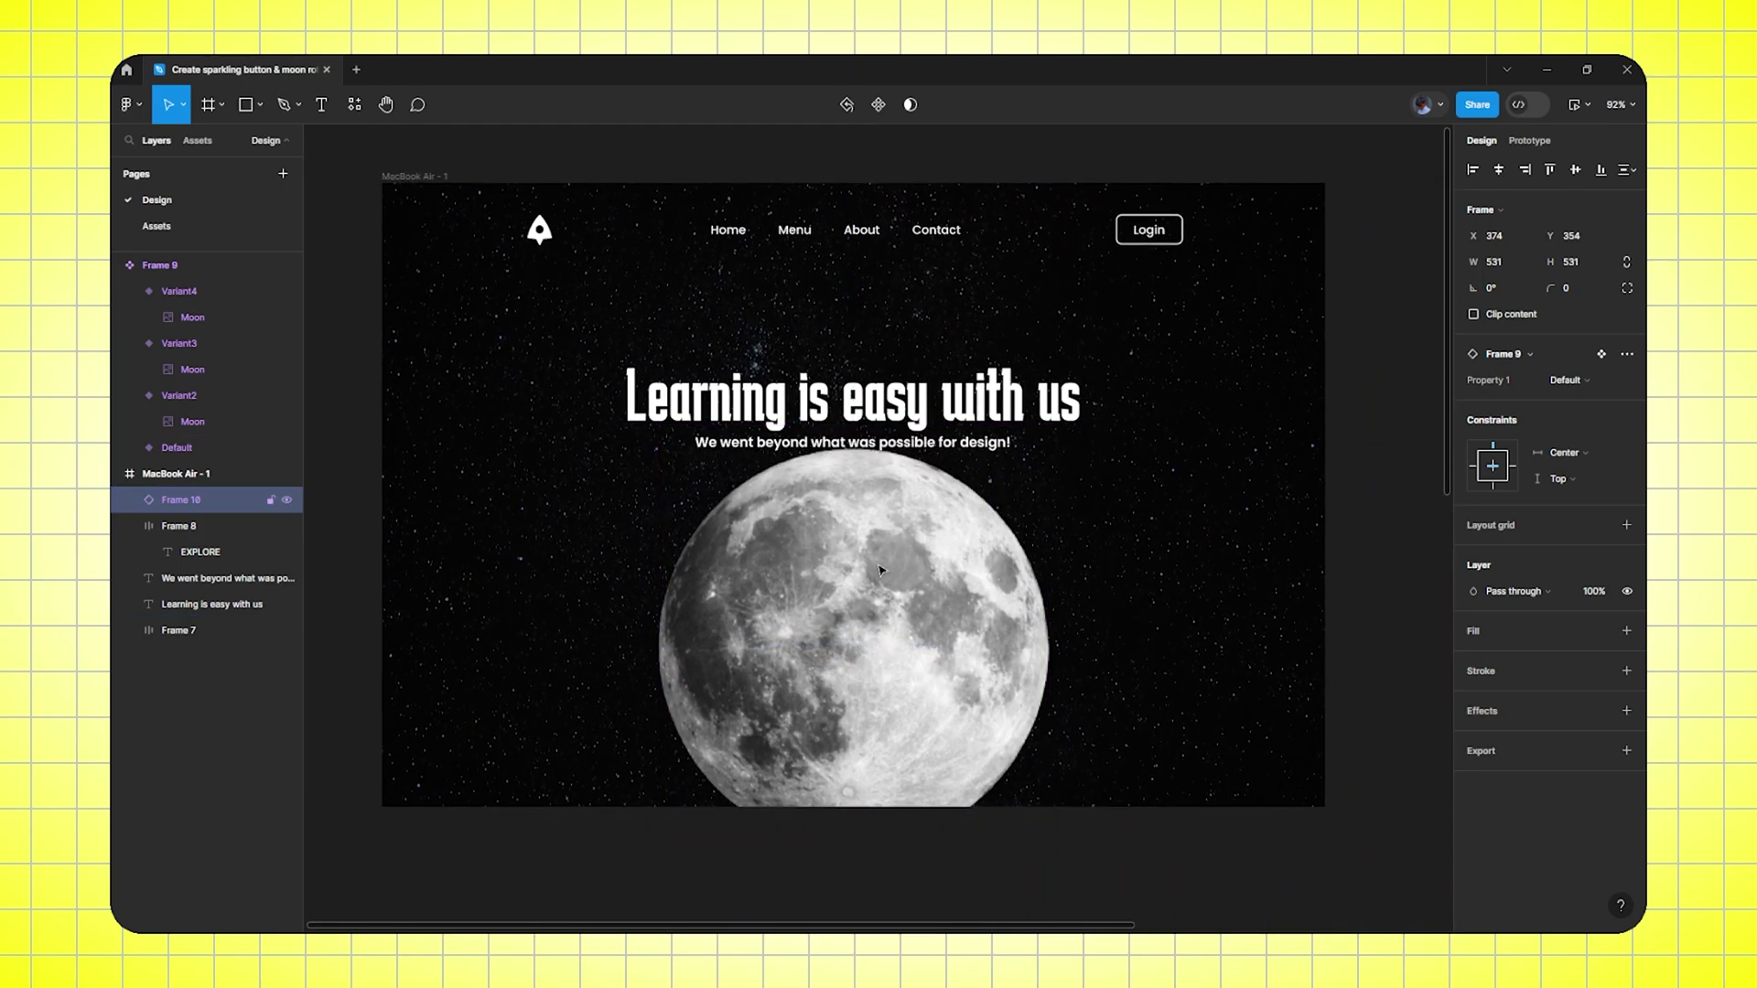
pyautogui.hotkey('shift', 'Down')
pyautogui.hotkey('shift', 'Down')
pyautogui.hotkey('shift', 'Down')
pyautogui.hotkey('shift', 'Down')
pyautogui.hotkey('shift', 'Down')
pyautogui.hotkey('shift', 'Down')
pyautogui.hotkey('shift', 'Down')
pyautogui.hotkey('shift', 'Down')
pyautogui.hotkey('shift', 'Down')
pyautogui.hotkey('shift', 'Down')
pyautogui.hotkey('shift', 'Down')
pyautogui.hotkey('shift', 'Down')
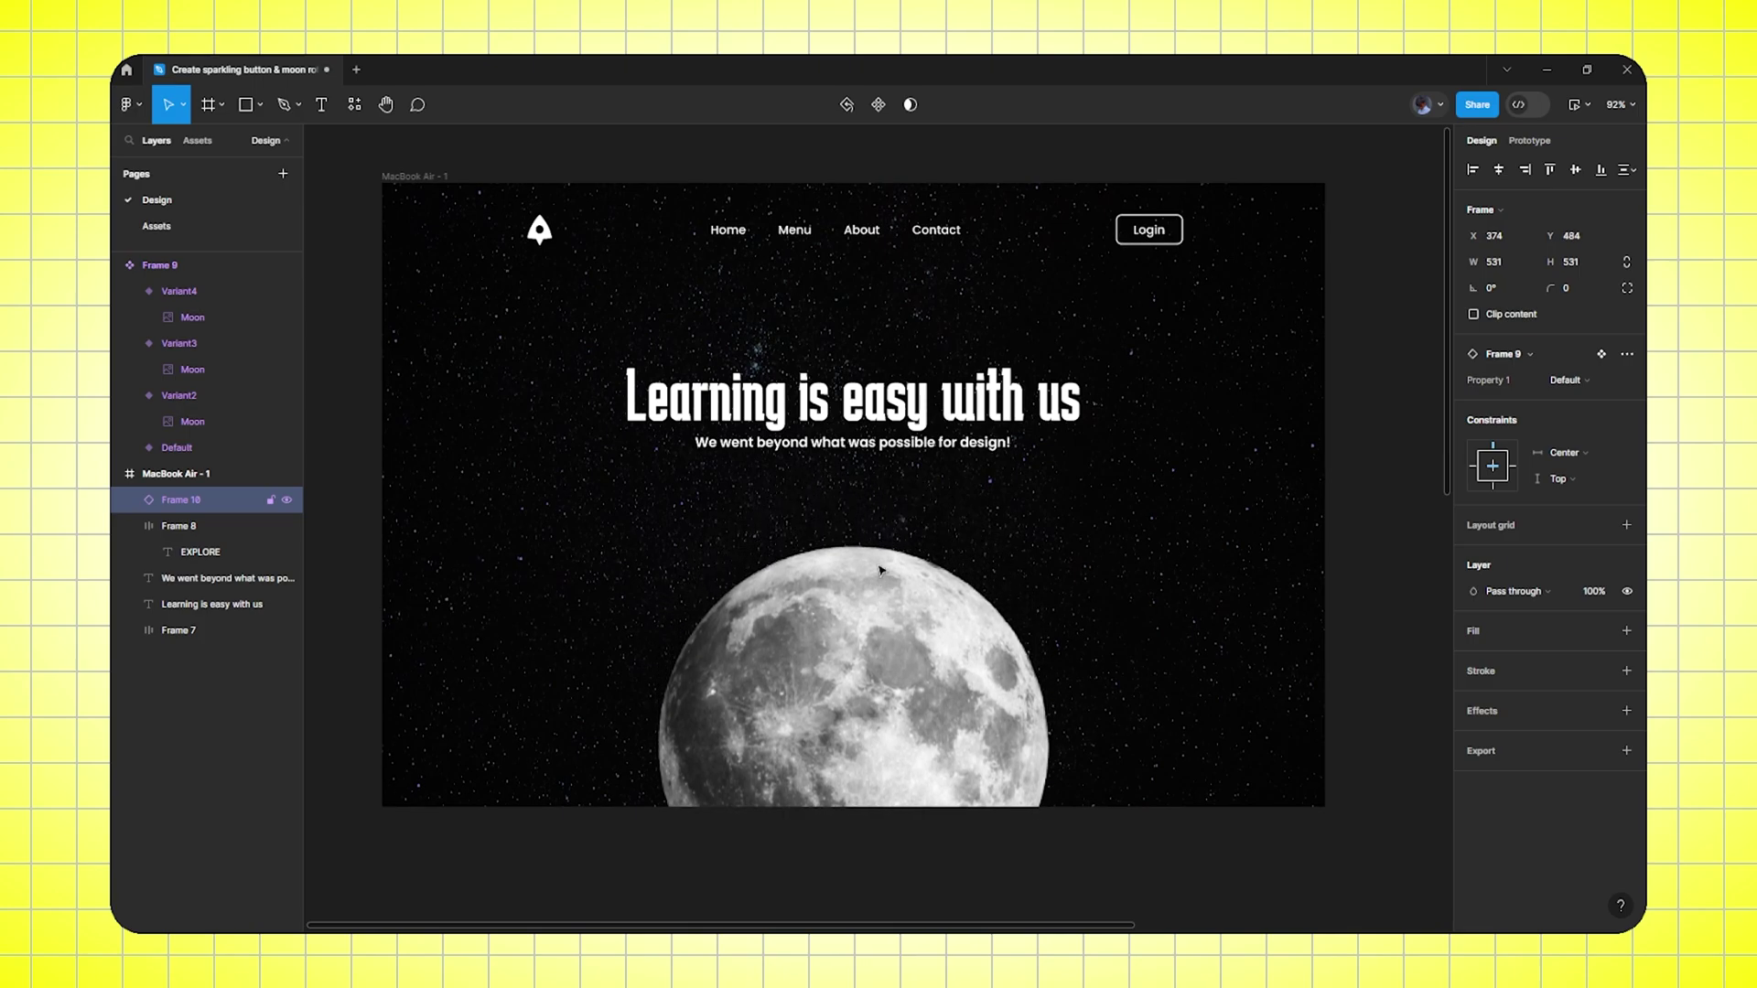
pyautogui.hotkey('shift', 'Down')
pyautogui.hotkey('shift', 'Down')
pyautogui.hotkey('shift', 'Down')
pyautogui.hotkey('shift', 'Down')
pyautogui.hotkey('shift', 'Down')
pyautogui.hotkey('shift', 'Down')
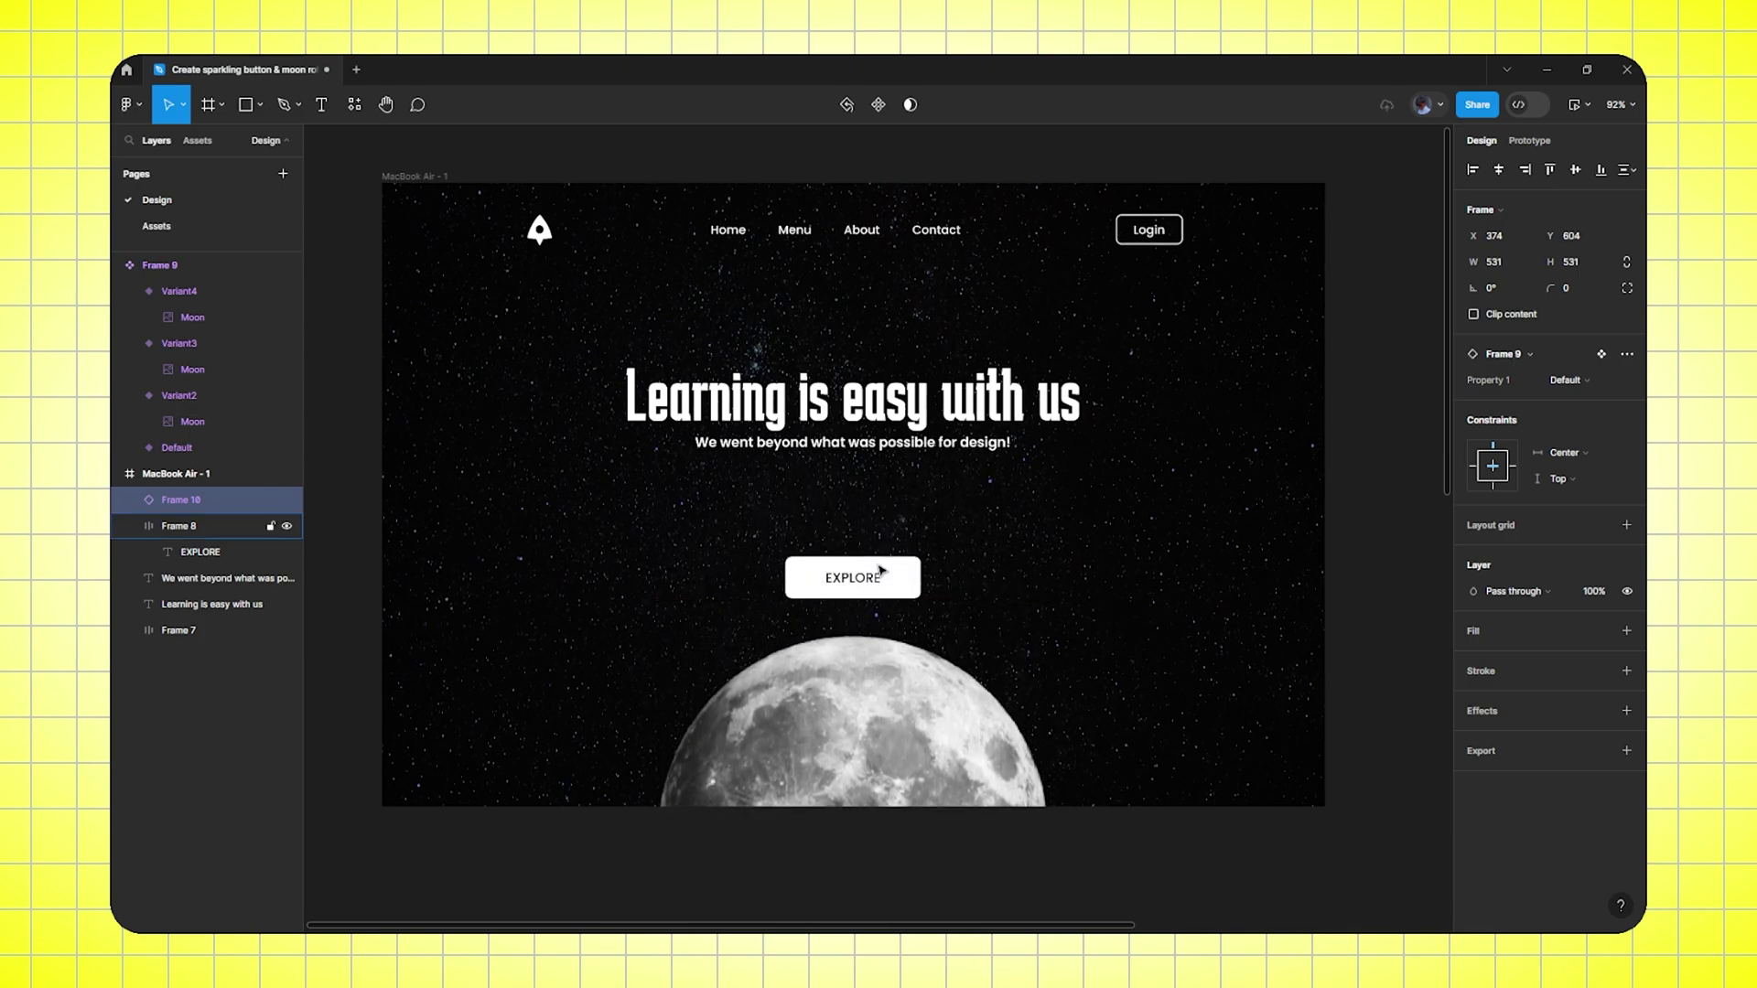
pyautogui.hotkey('shift', 'Down')
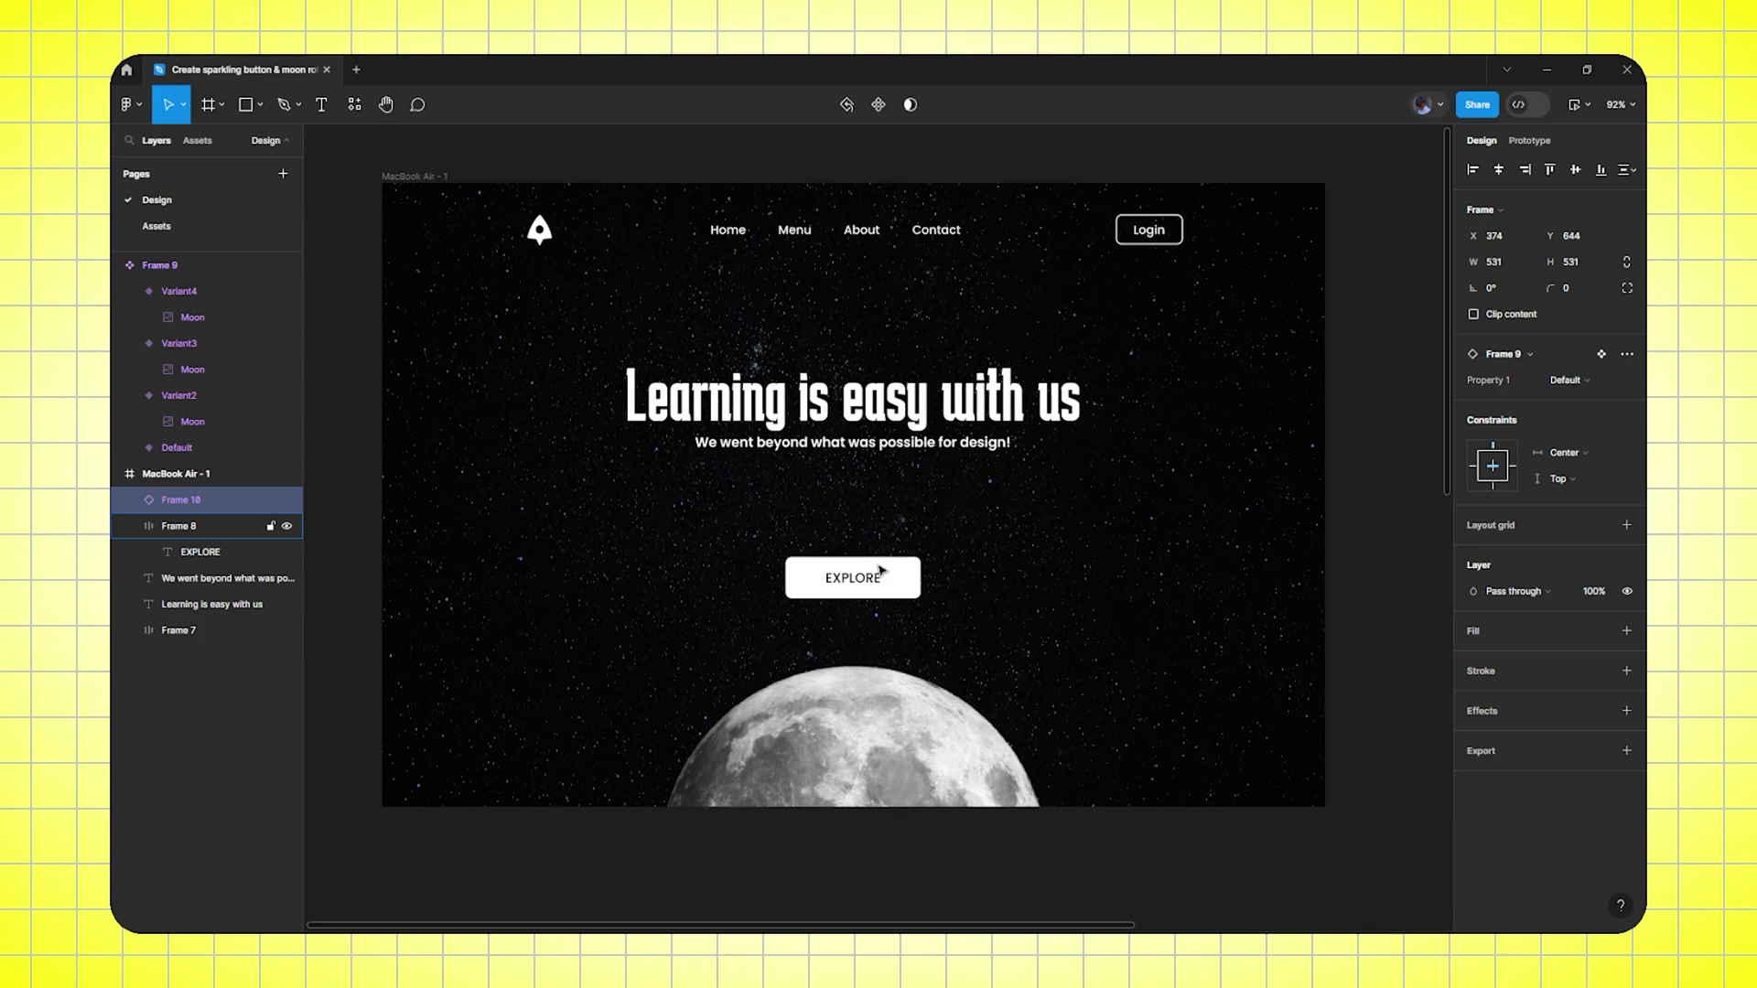
# Preview the MacBook Air - 1 frame as a prototype in an enlarged preview window to check the moon's rotation
pyautogui.scroll(-4, 874, 563)
pyautogui.click(1212, 509)
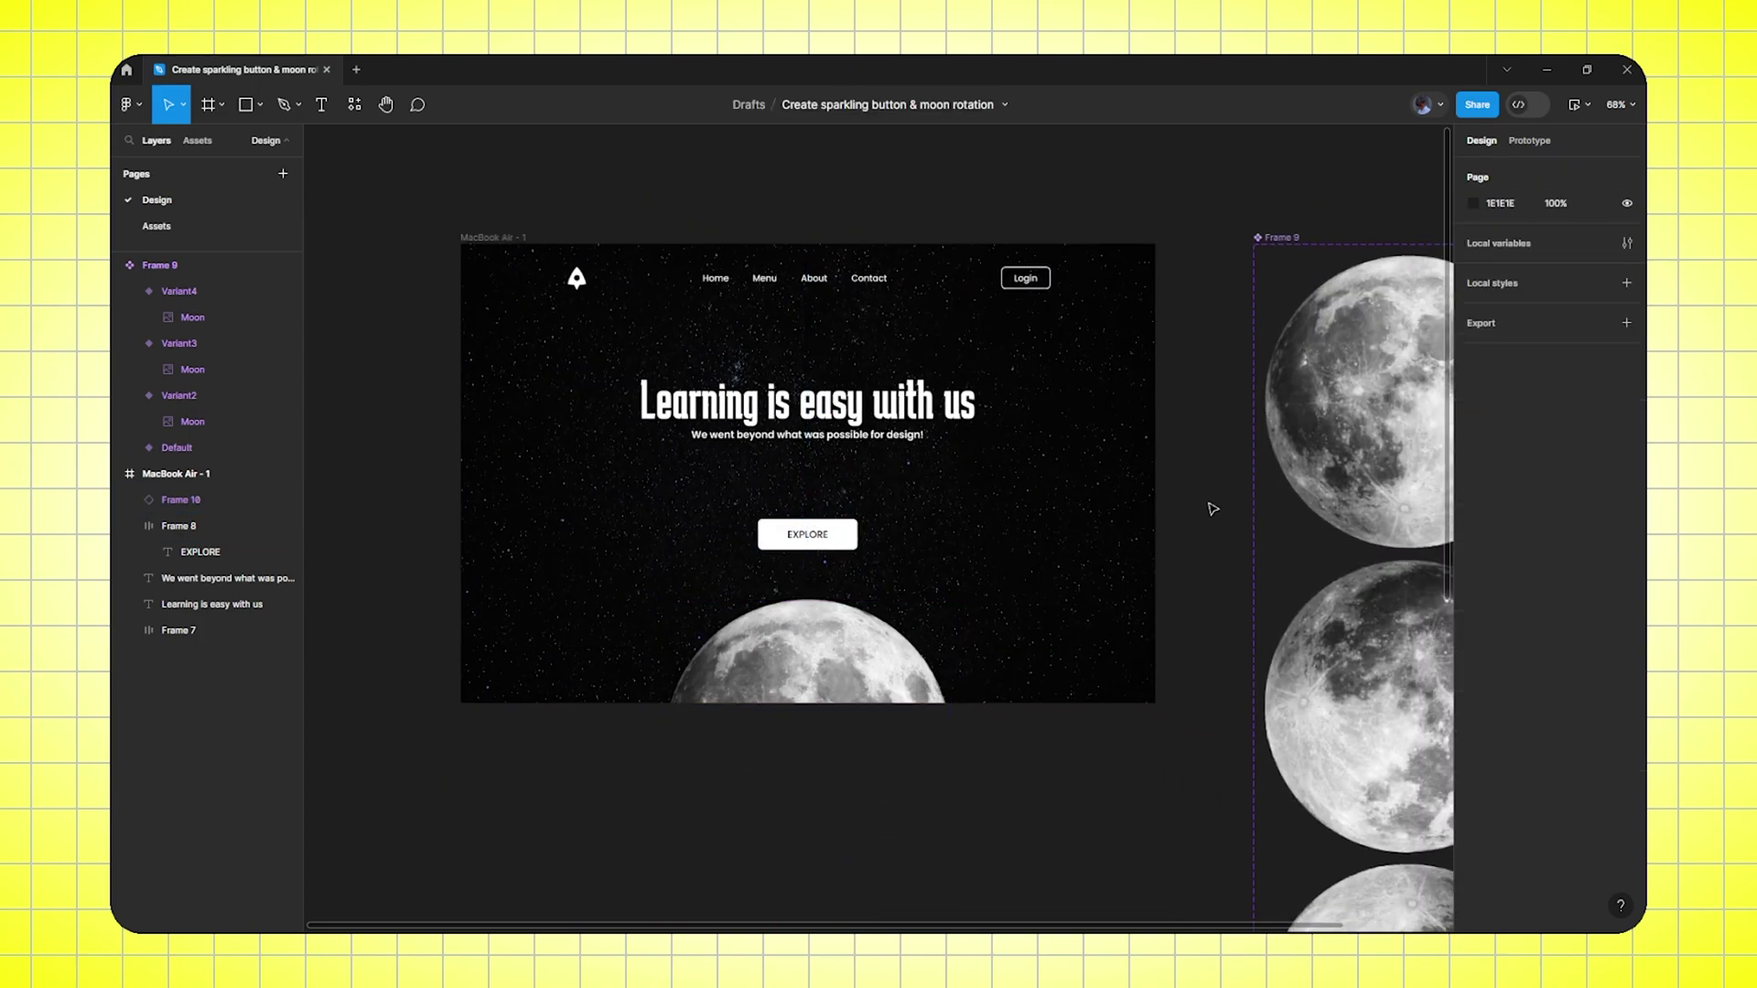
pyautogui.click(518, 240)
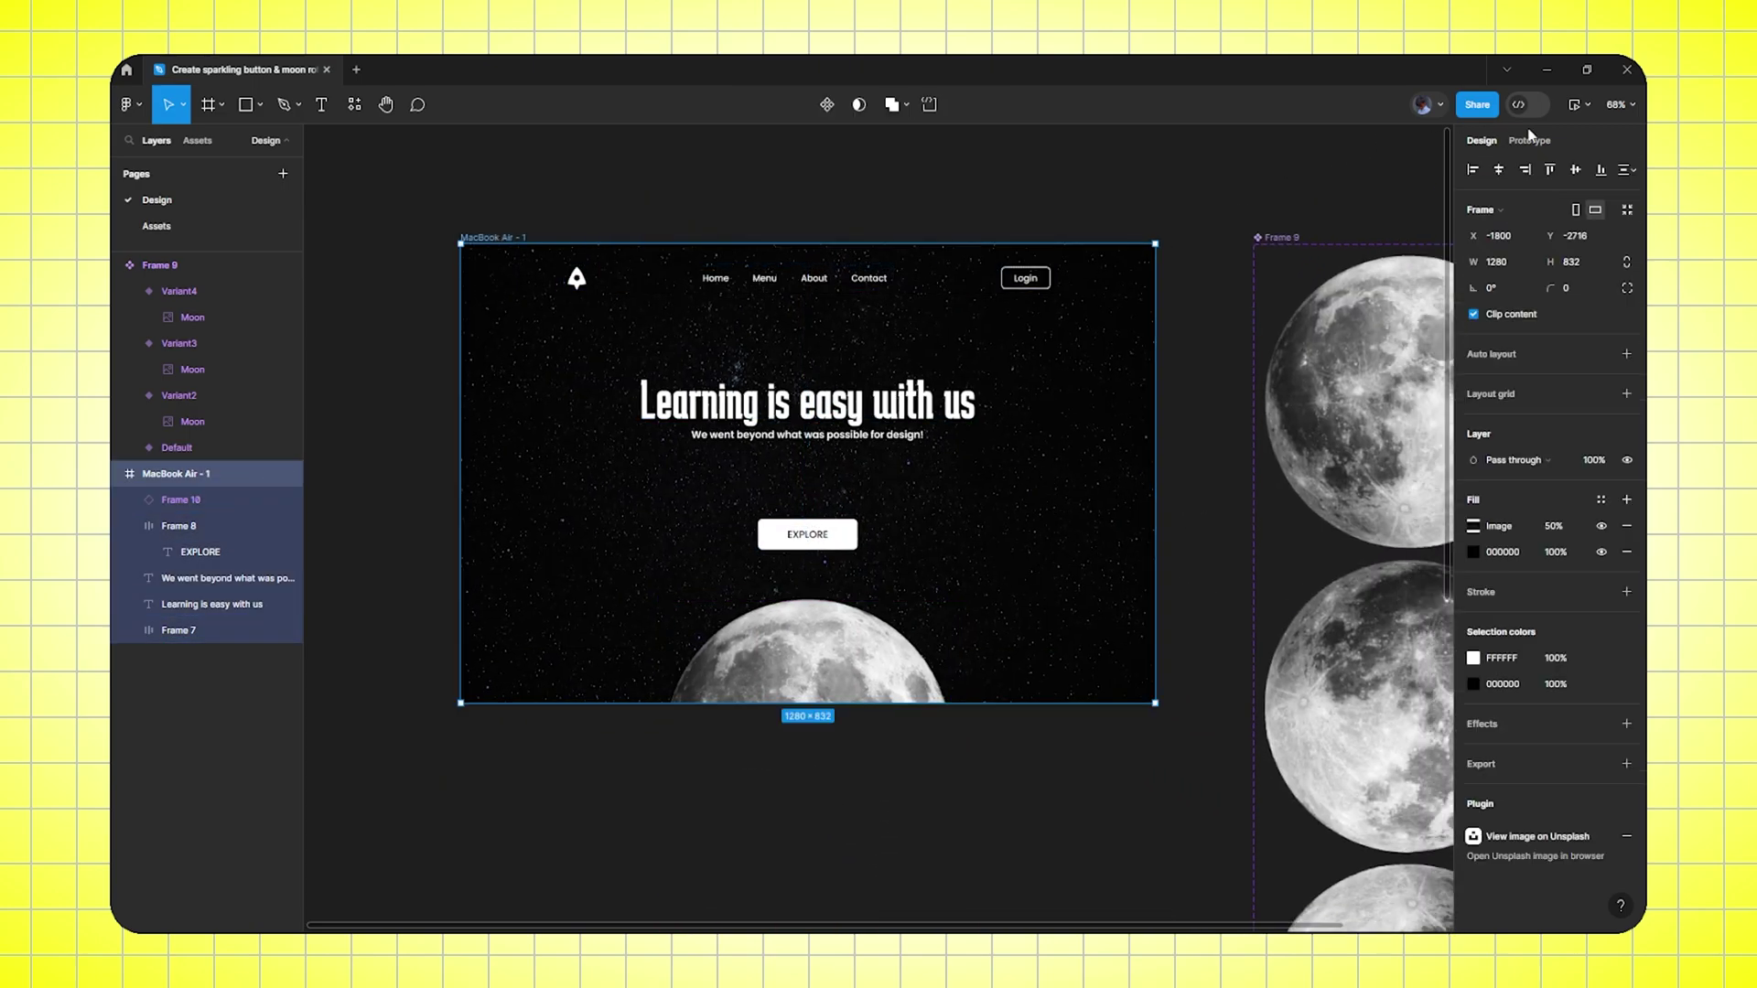
pyautogui.click(1589, 104)
pyautogui.click(1518, 150)
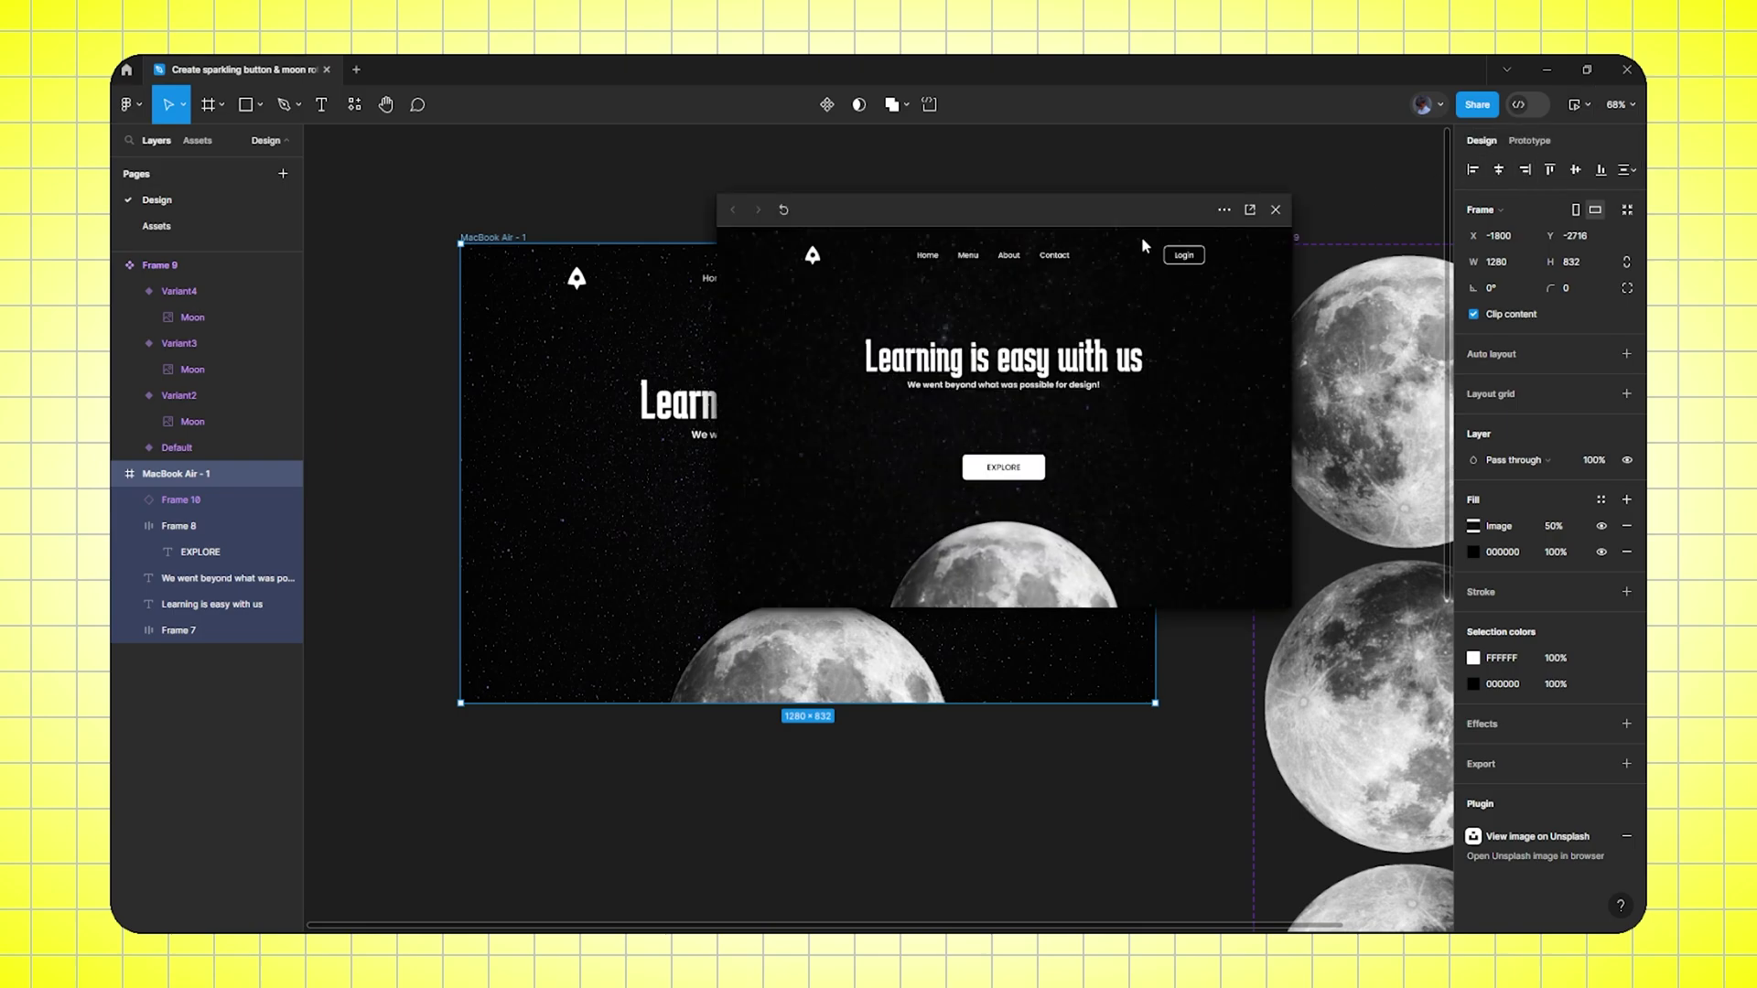
pyautogui.moveTo(1021, 214); pyautogui.dragTo(869, 214)
pyautogui.moveTo(901, 608); pyautogui.dragTo(915, 654)
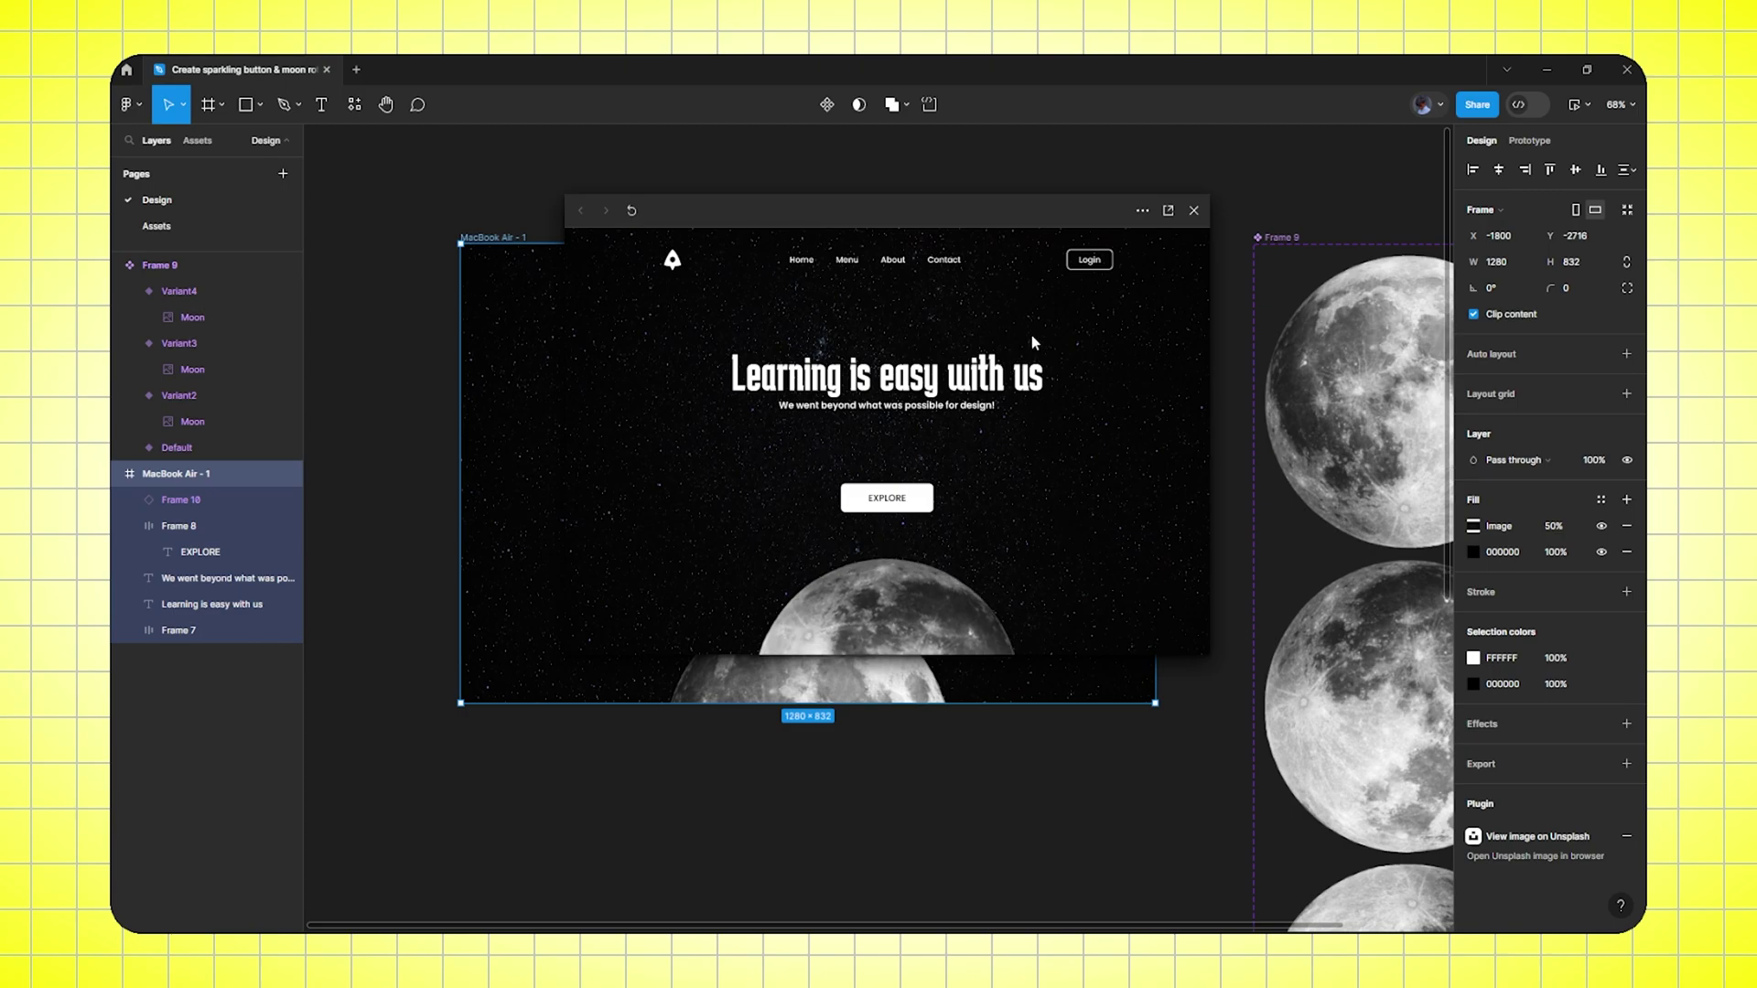
pyautogui.hotkey('shift', 'space')
pyautogui.click(1039, 189)
# Copy the four white Vector components from the Assets page and paste them onto the Design page, beside the moon variants
pyautogui.moveTo(1012, 600); pyautogui.dragTo(971, 594)
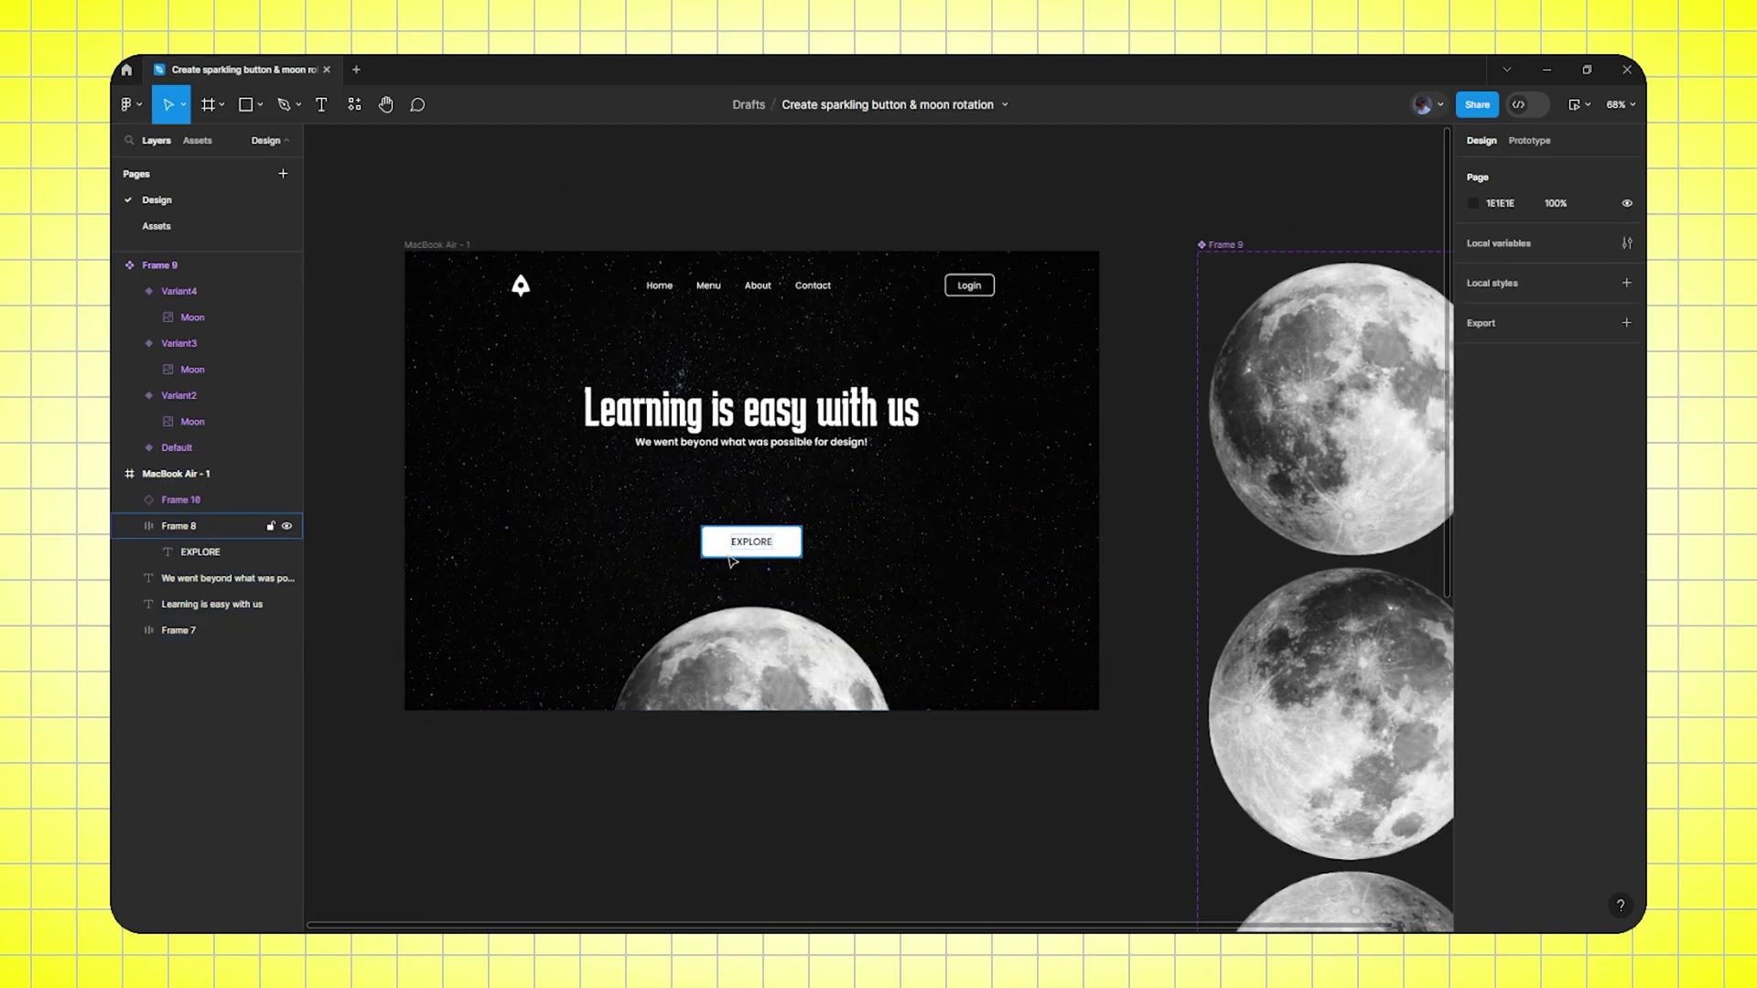
pyautogui.scroll(-5, 769, 550)
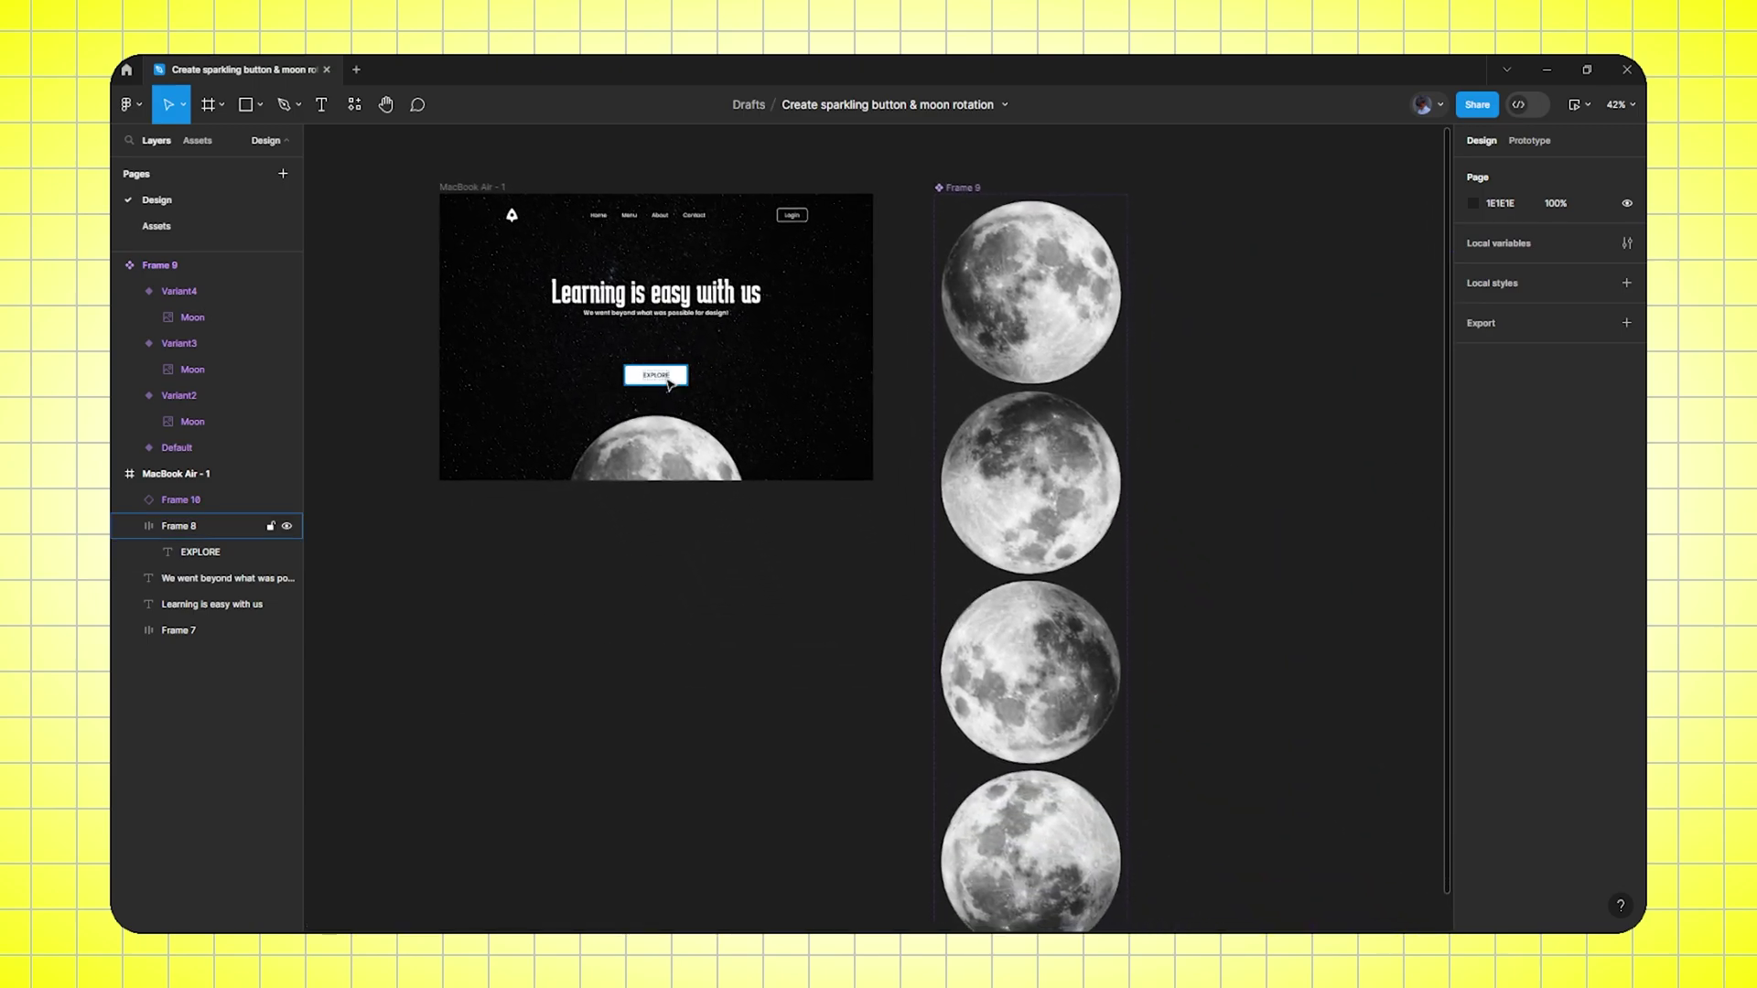
pyautogui.moveTo(706, 549); pyautogui.dragTo(635, 513)
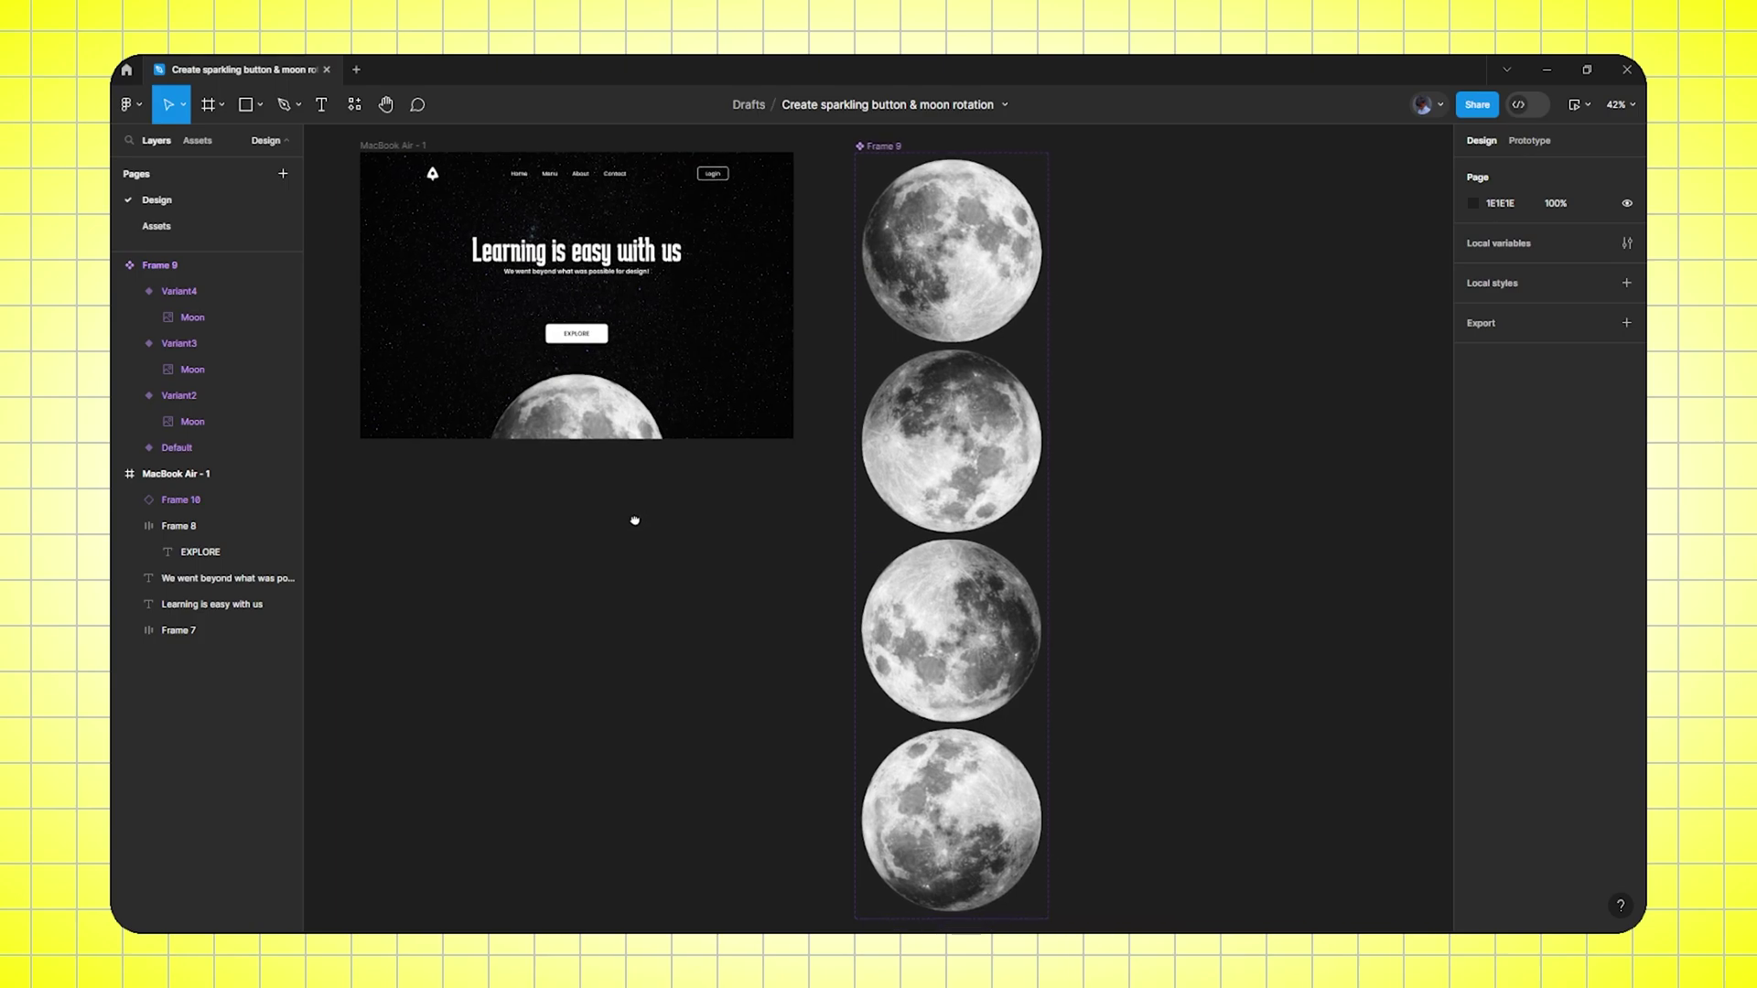
pyautogui.click(216, 226)
pyautogui.moveTo(589, 447); pyautogui.dragTo(718, 556)
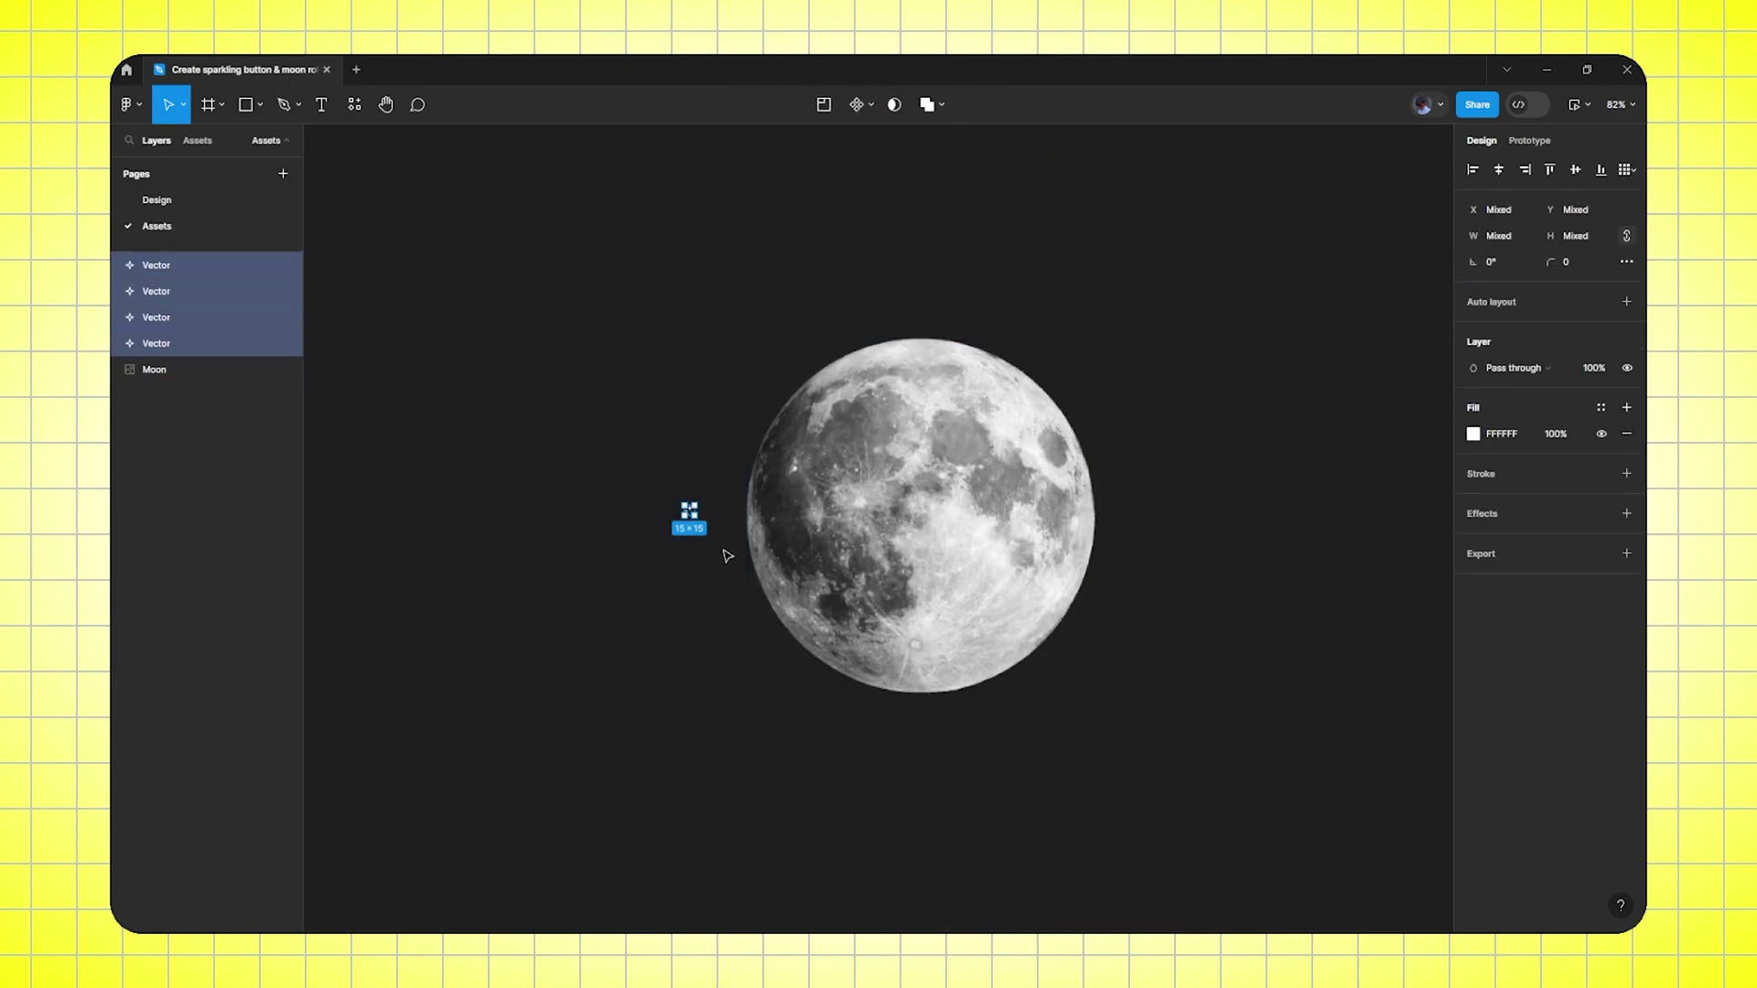
pyautogui.click(181, 199)
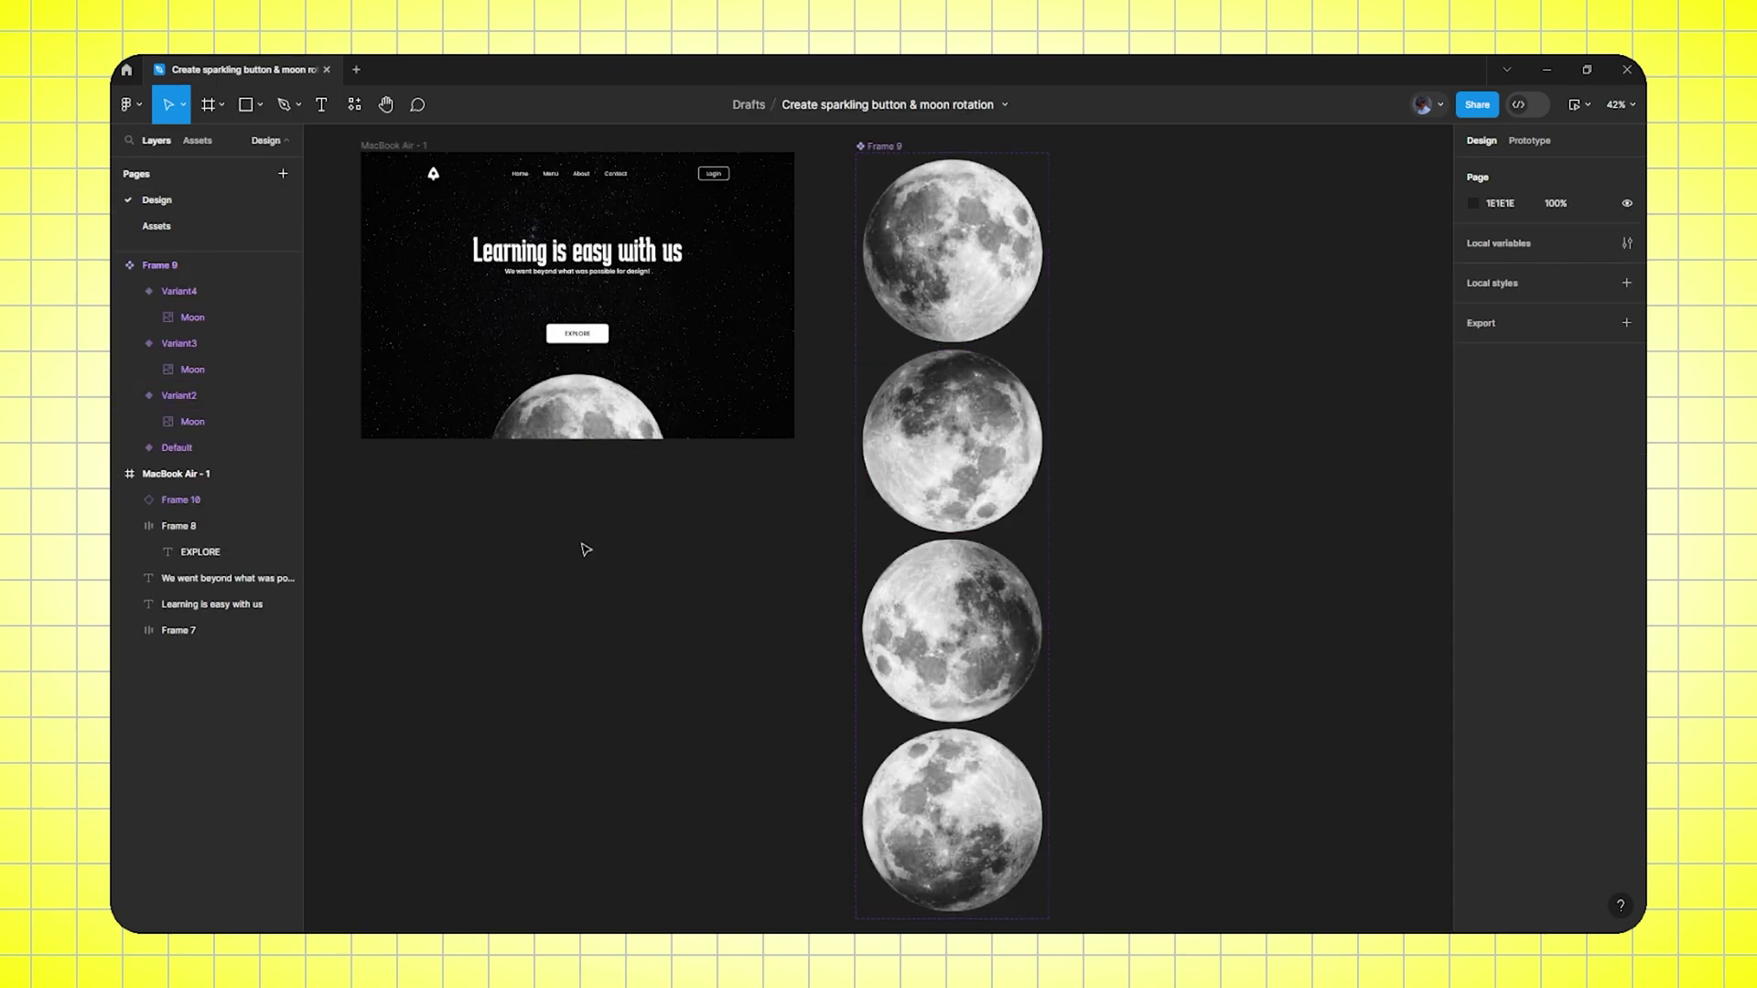
pyautogui.hscroll(-2, 604, 548)
pyautogui.hscroll(-2, 637, 542)
pyautogui.hotkey('ctrl', 'v')
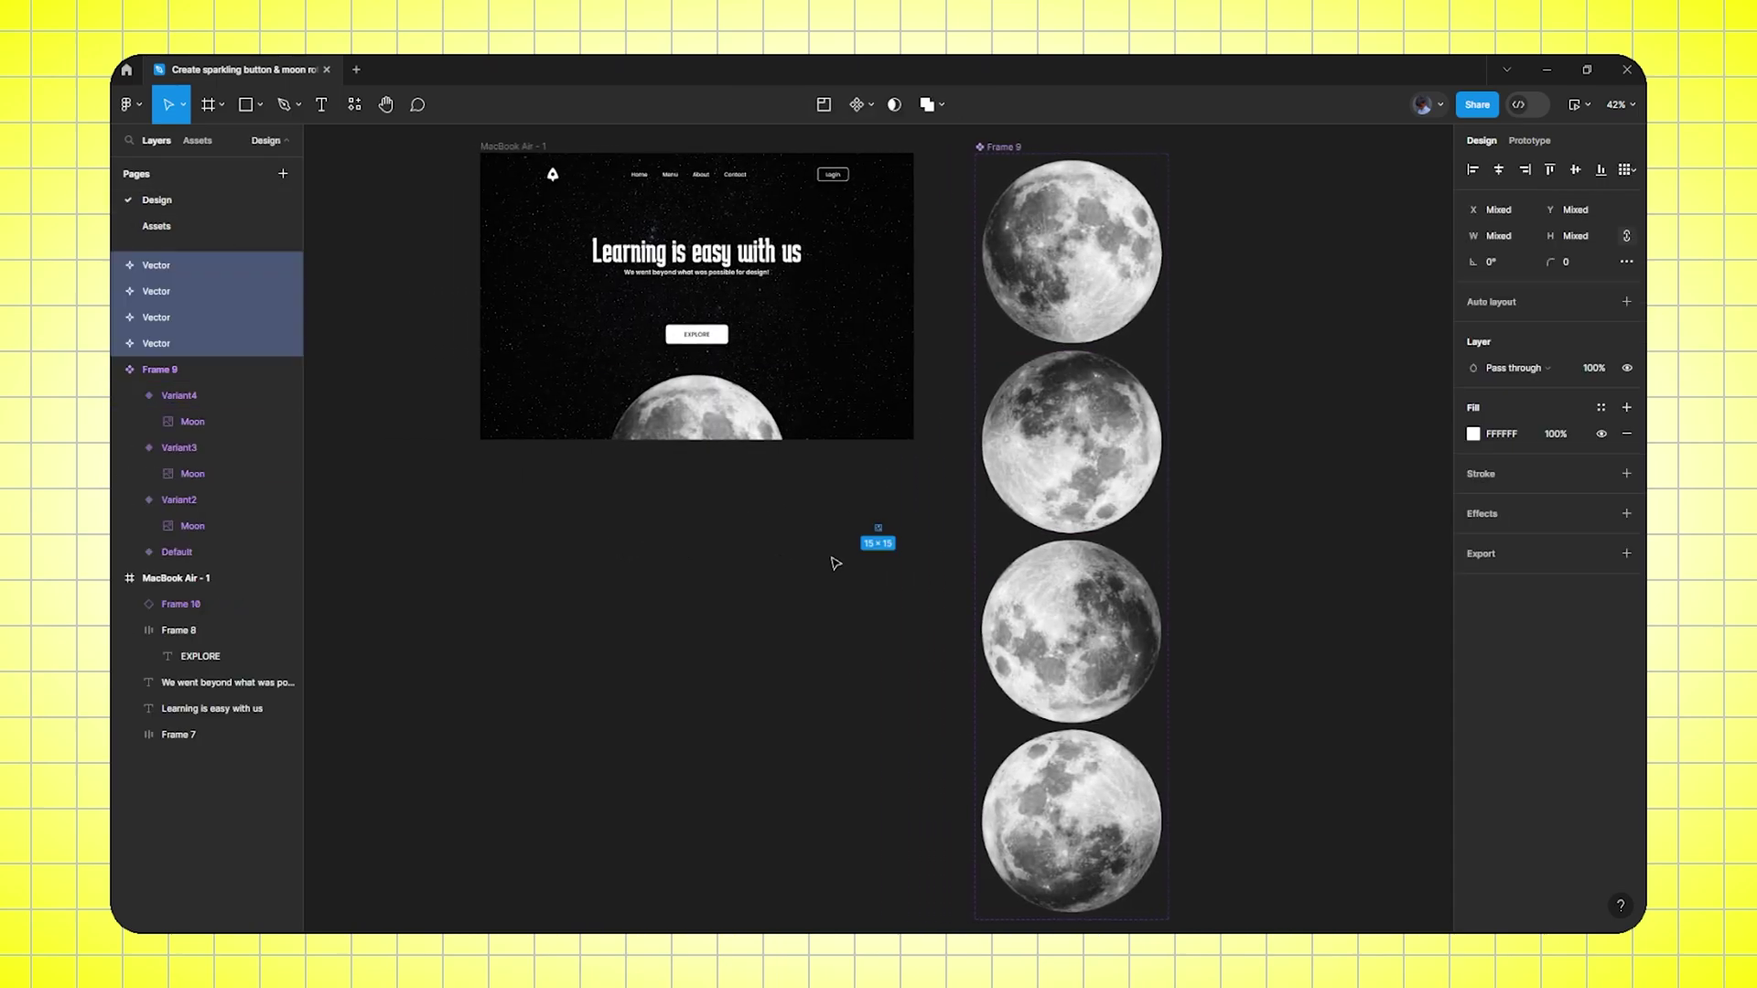
# Move the four star vectors to the empty area below the MacBook Air - 1 frame and wrap them in a frame
pyautogui.scroll(5, 877, 534)
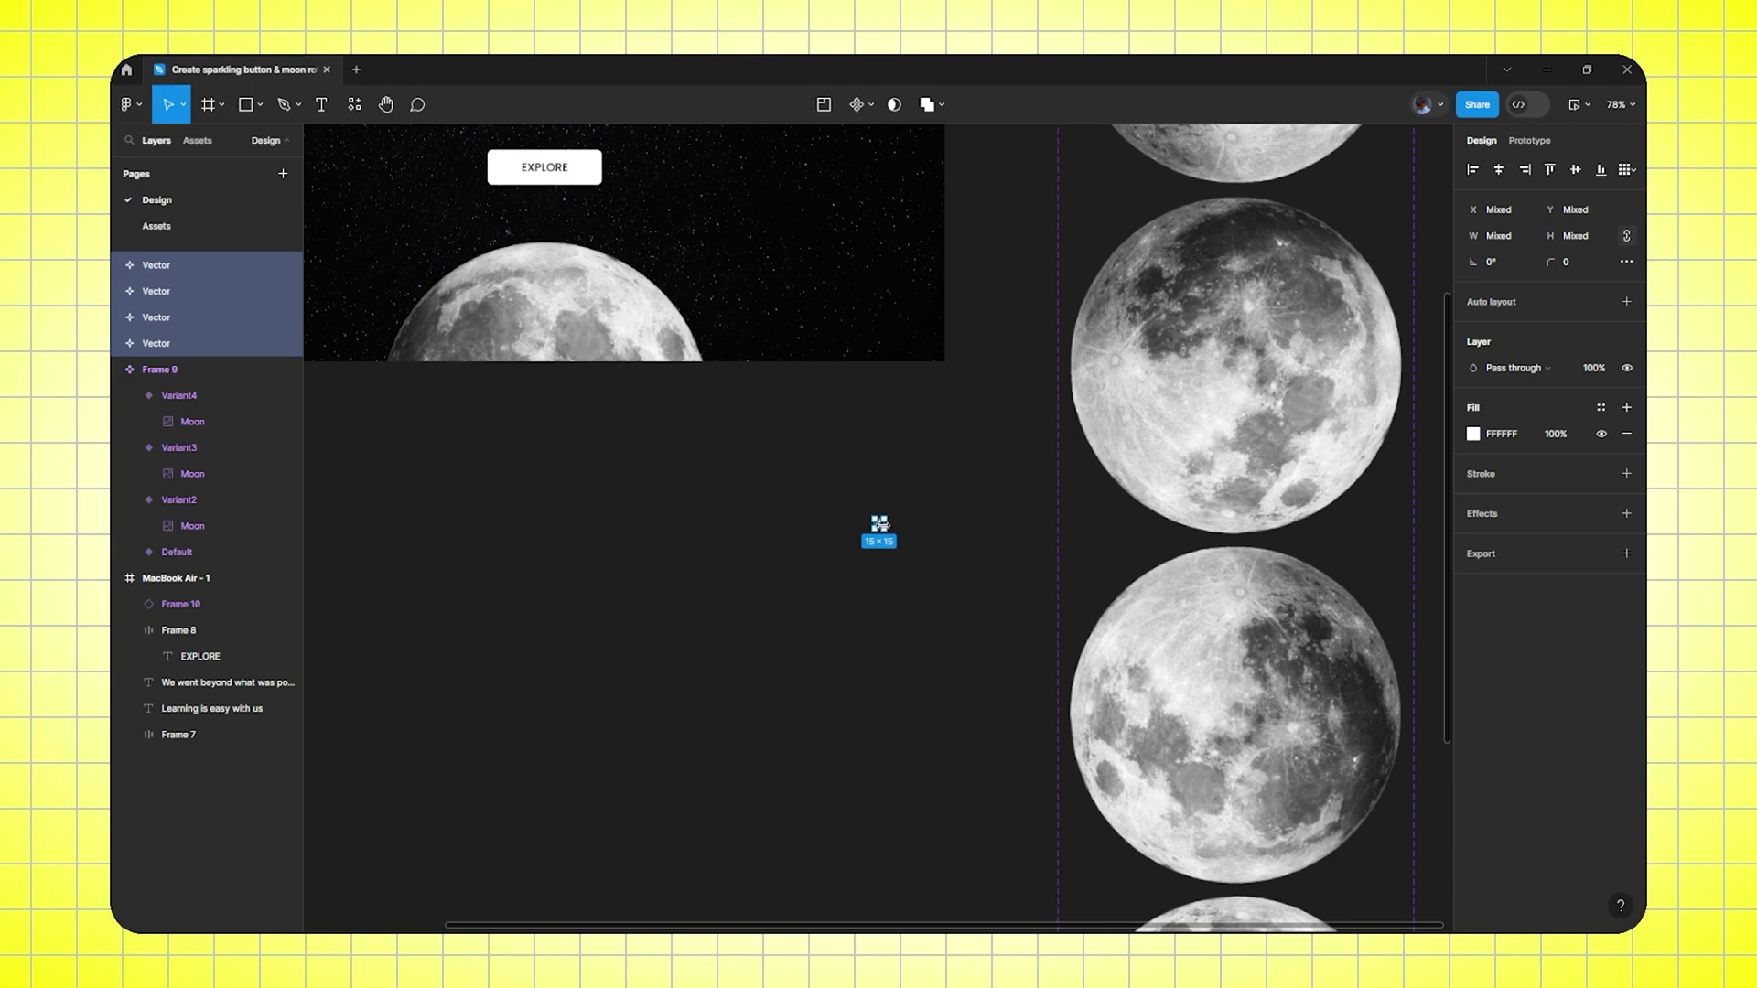
pyautogui.moveTo(881, 529); pyautogui.dragTo(533, 502)
pyautogui.scroll(10, 677, 595)
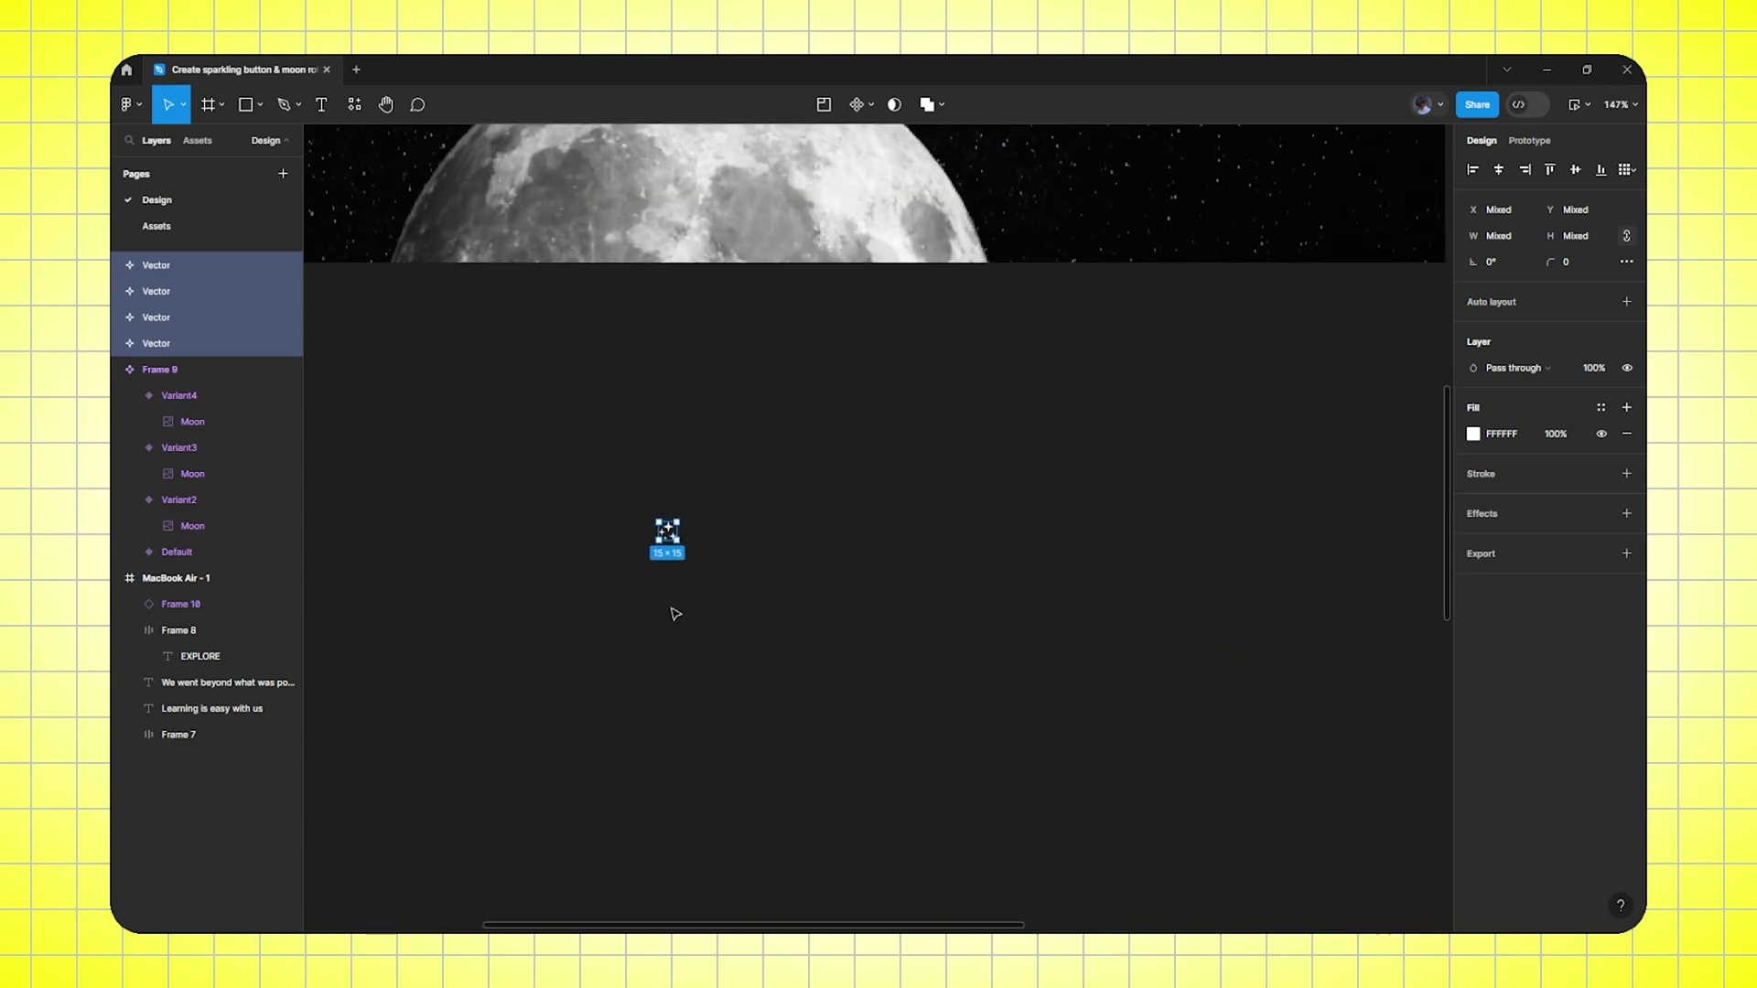
pyautogui.scroll(7, 694, 562)
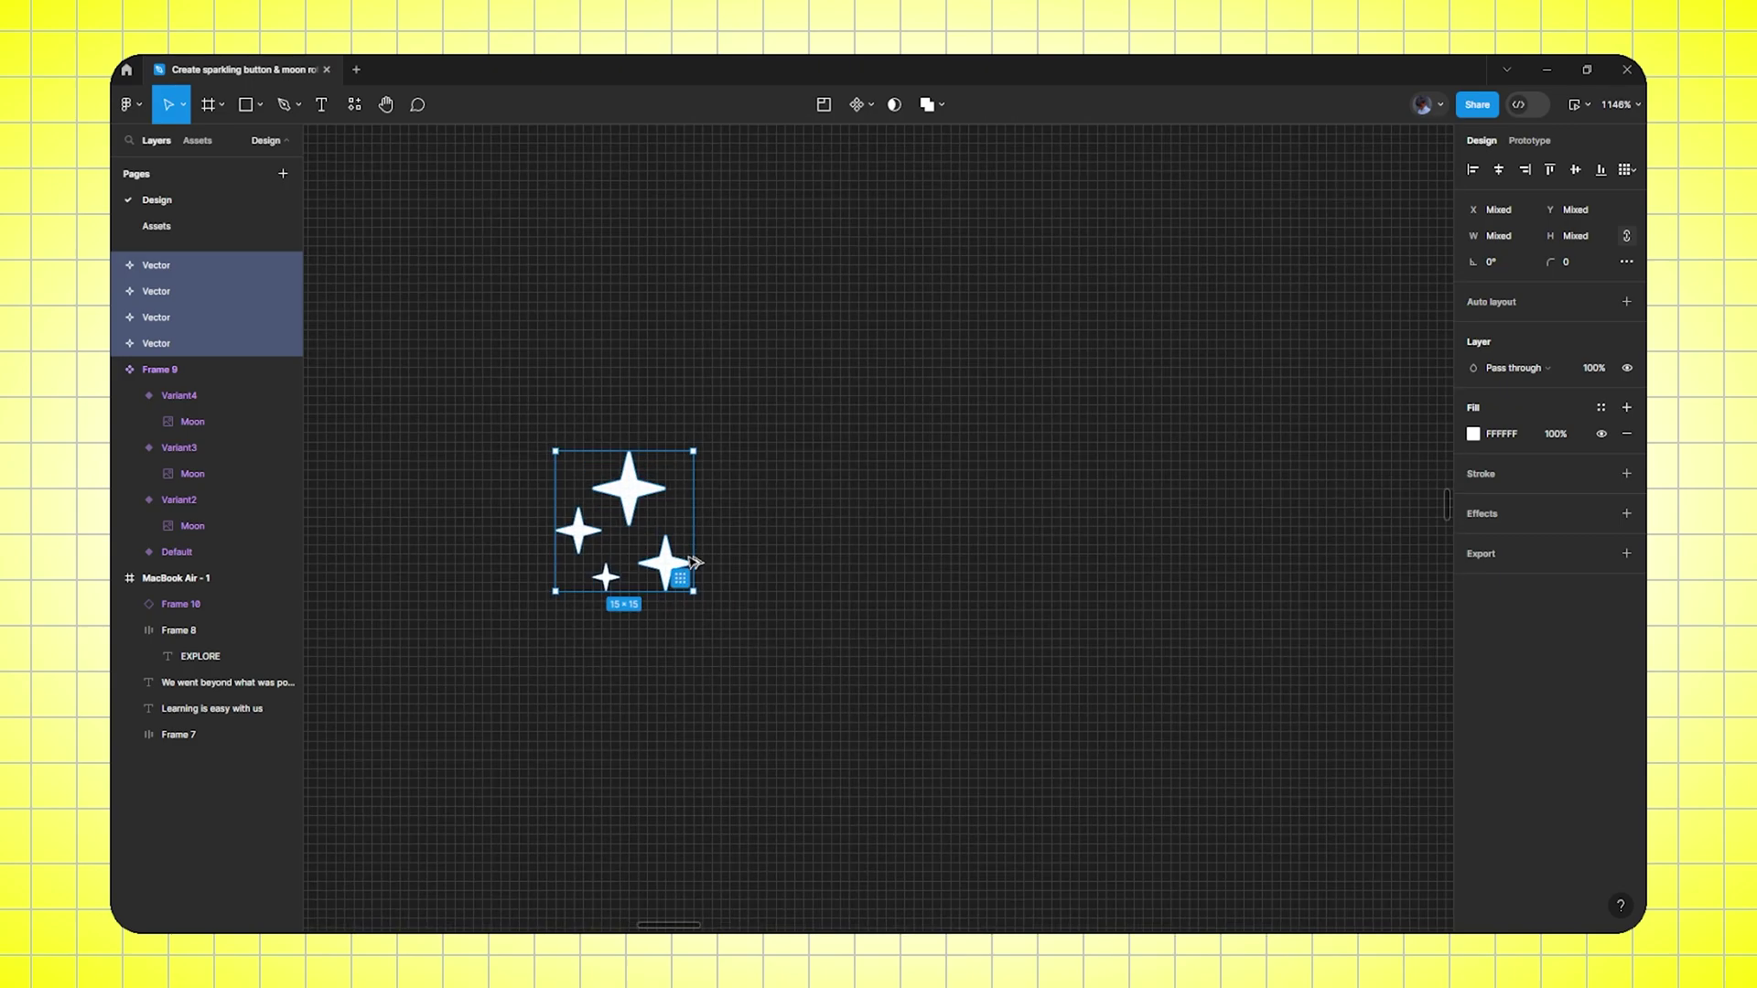
pyautogui.rightClick(632, 523)
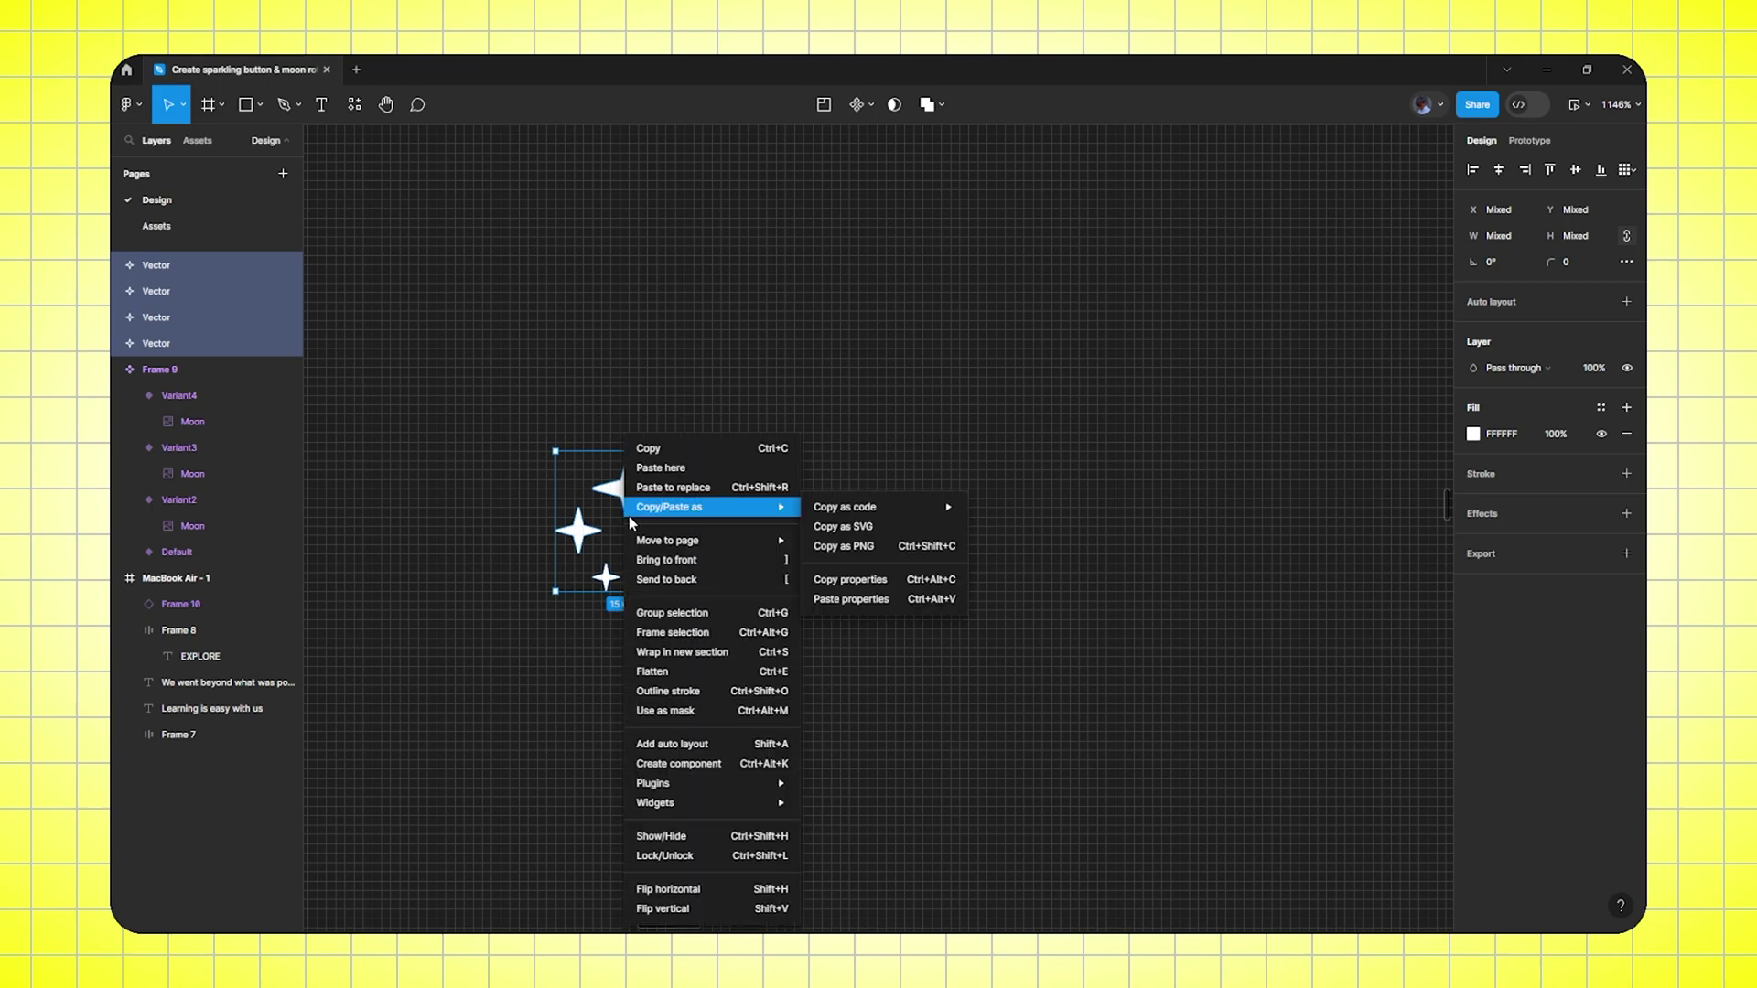
pyautogui.click(686, 632)
pyautogui.click(661, 583)
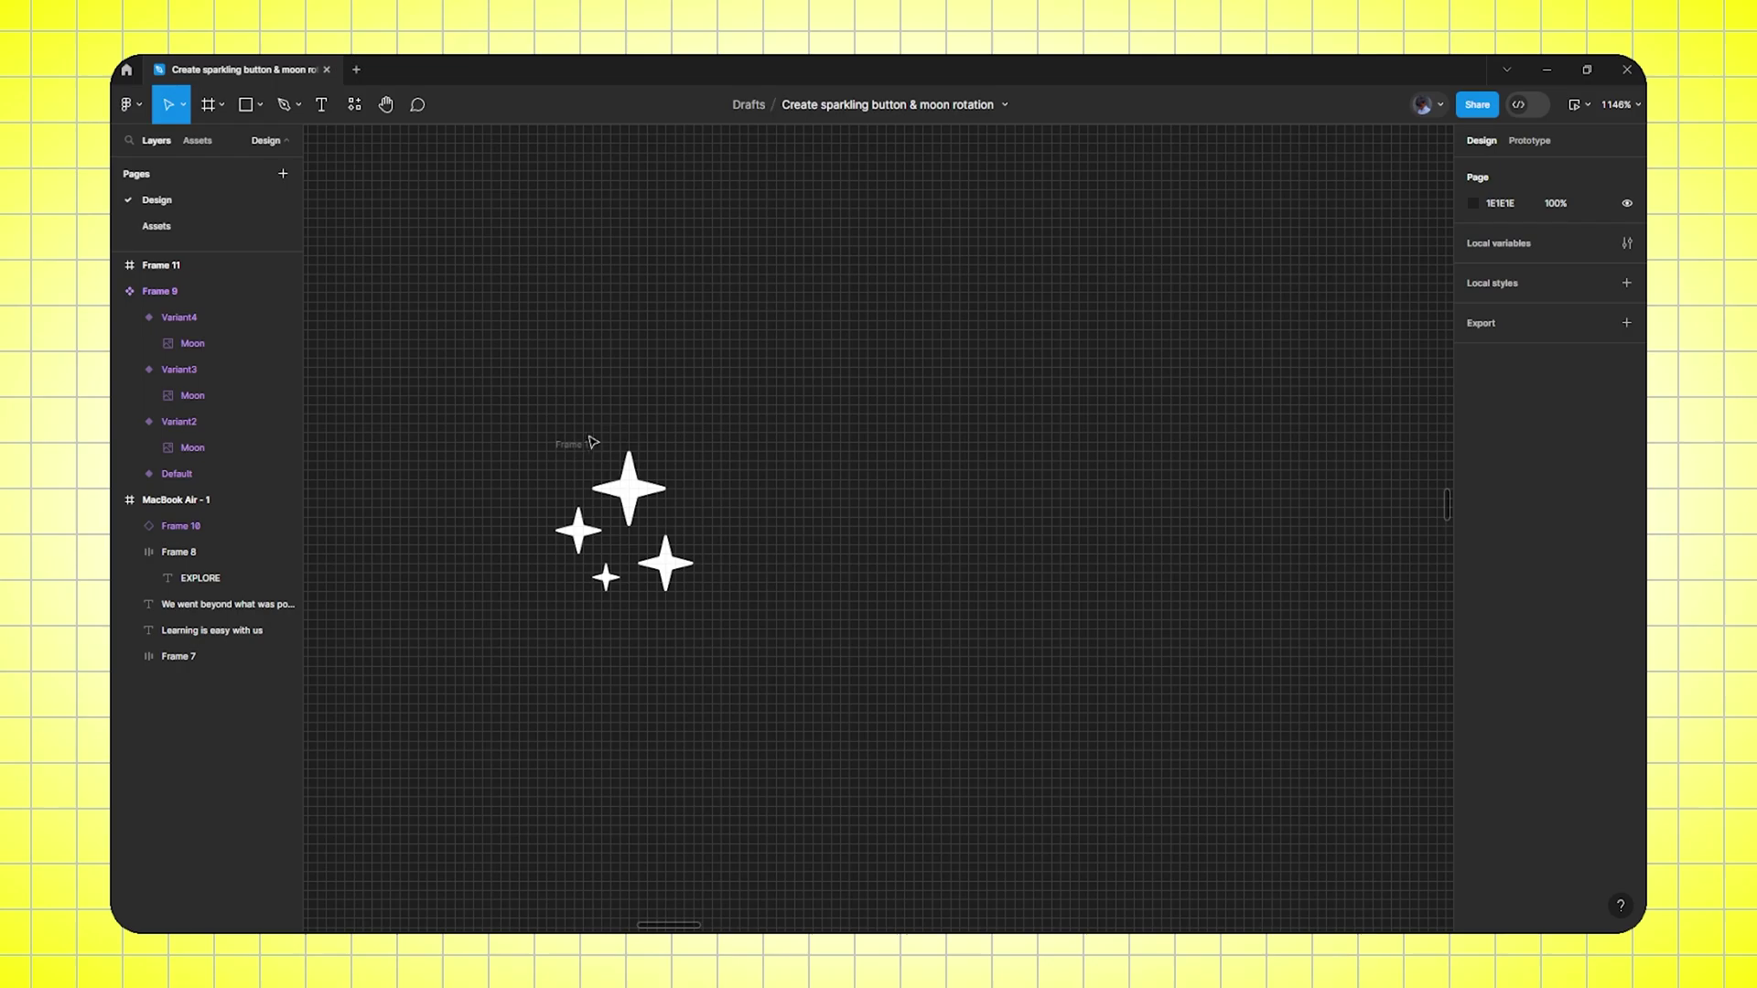
# Duplicate the star frame twice to get three frames side by side
pyautogui.click(590, 444)
pyautogui.hotkey('ctrl', 'd')
pyautogui.hotkey('ctrl', 'd')
pyautogui.scroll(-5, 695, 512)
pyautogui.hscroll(-2, 727, 560)
pyautogui.click(641, 585)
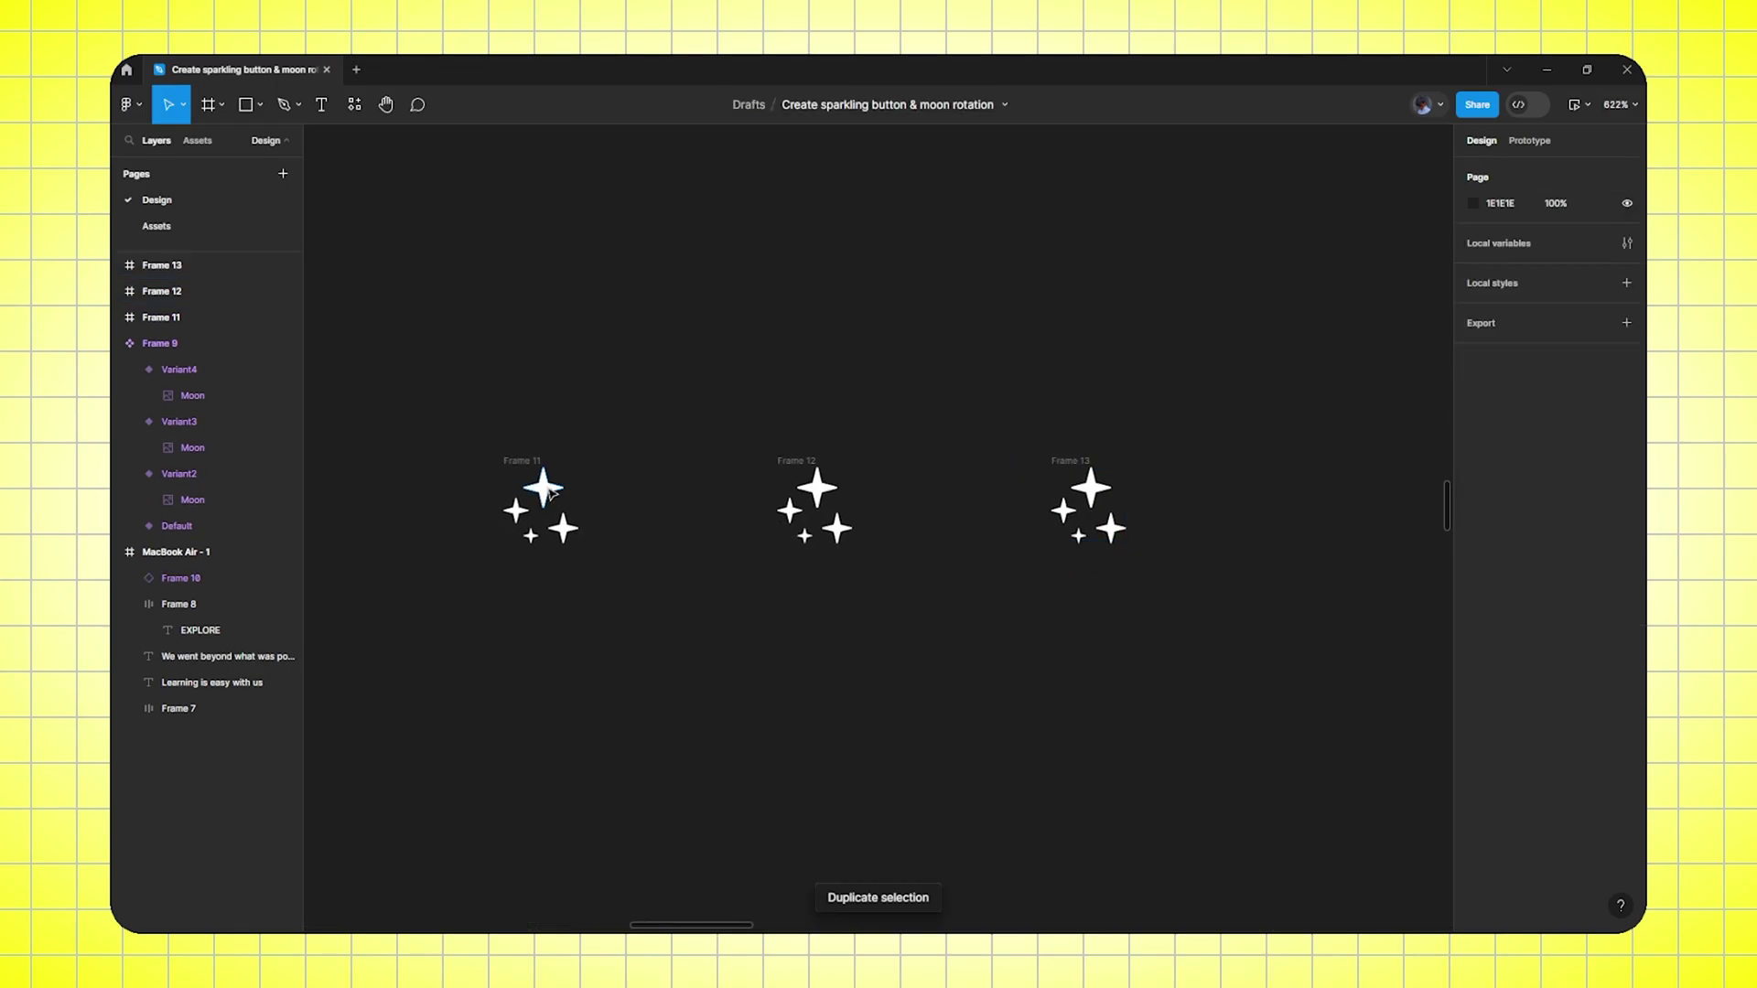
# Set the layer opacity of all four vectors inside Frame 11 to 0%
pyautogui.click(531, 464)
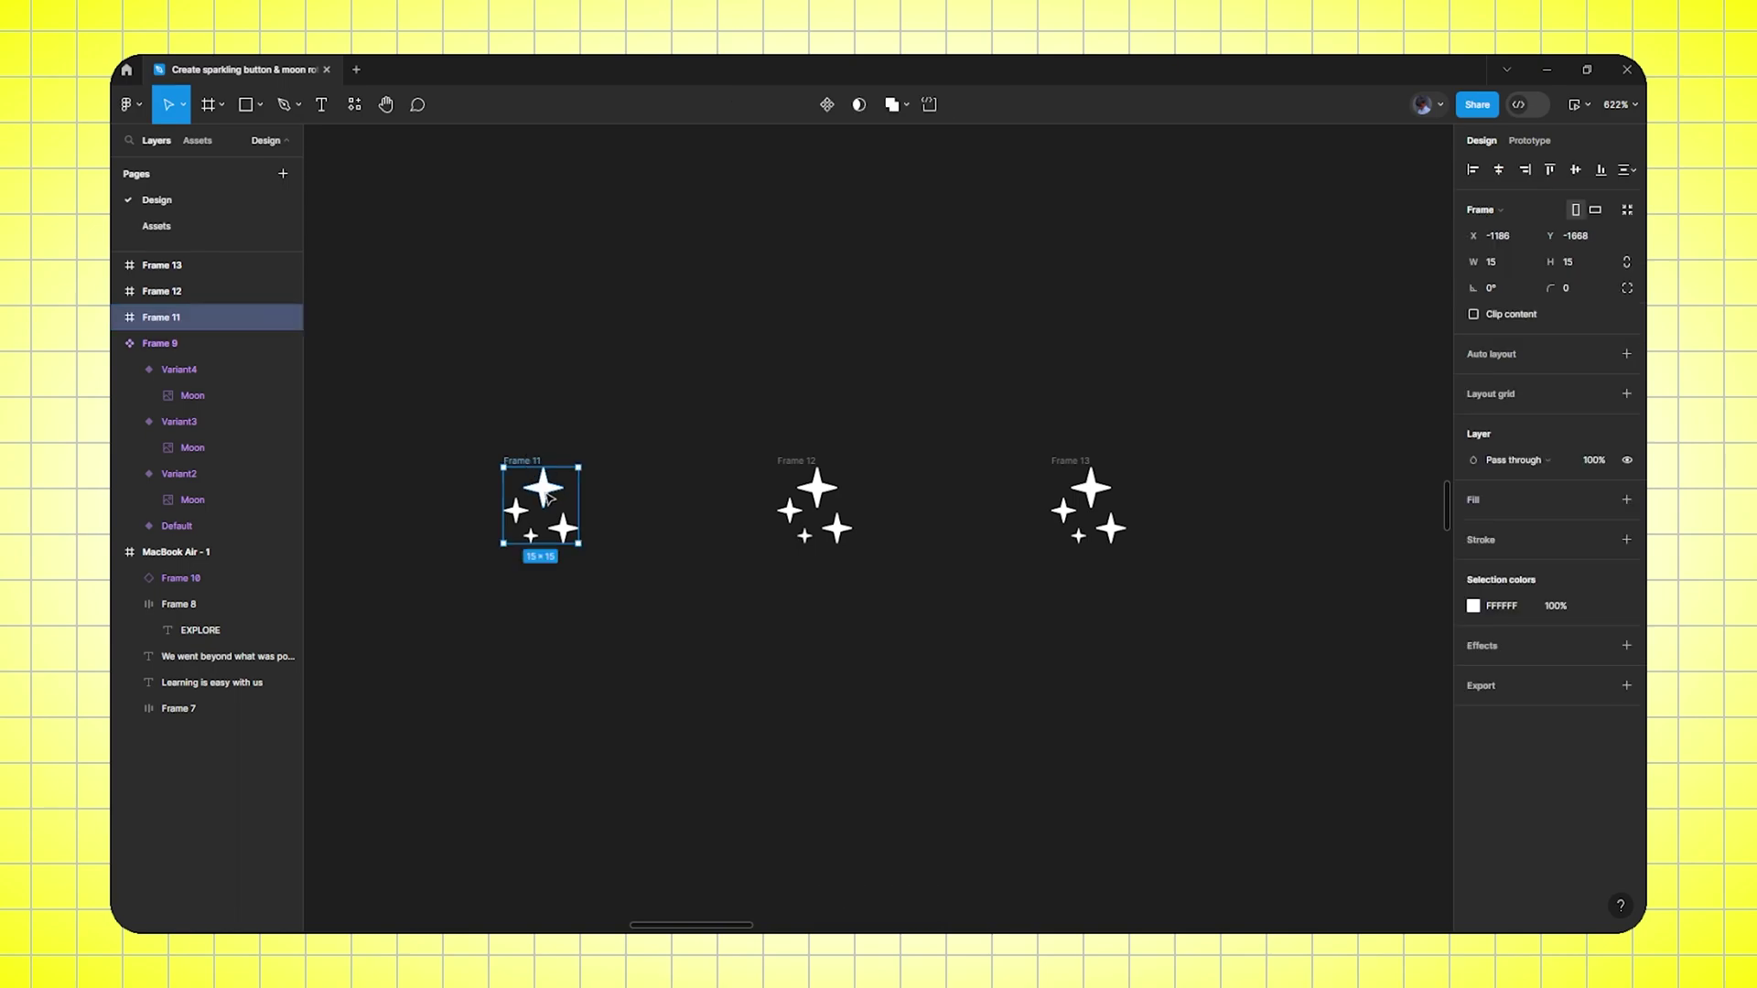
pyautogui.doubleClick(549, 499)
pyautogui.keyDown('shift'); pyautogui.click(220, 345); pyautogui.keyUp('shift')
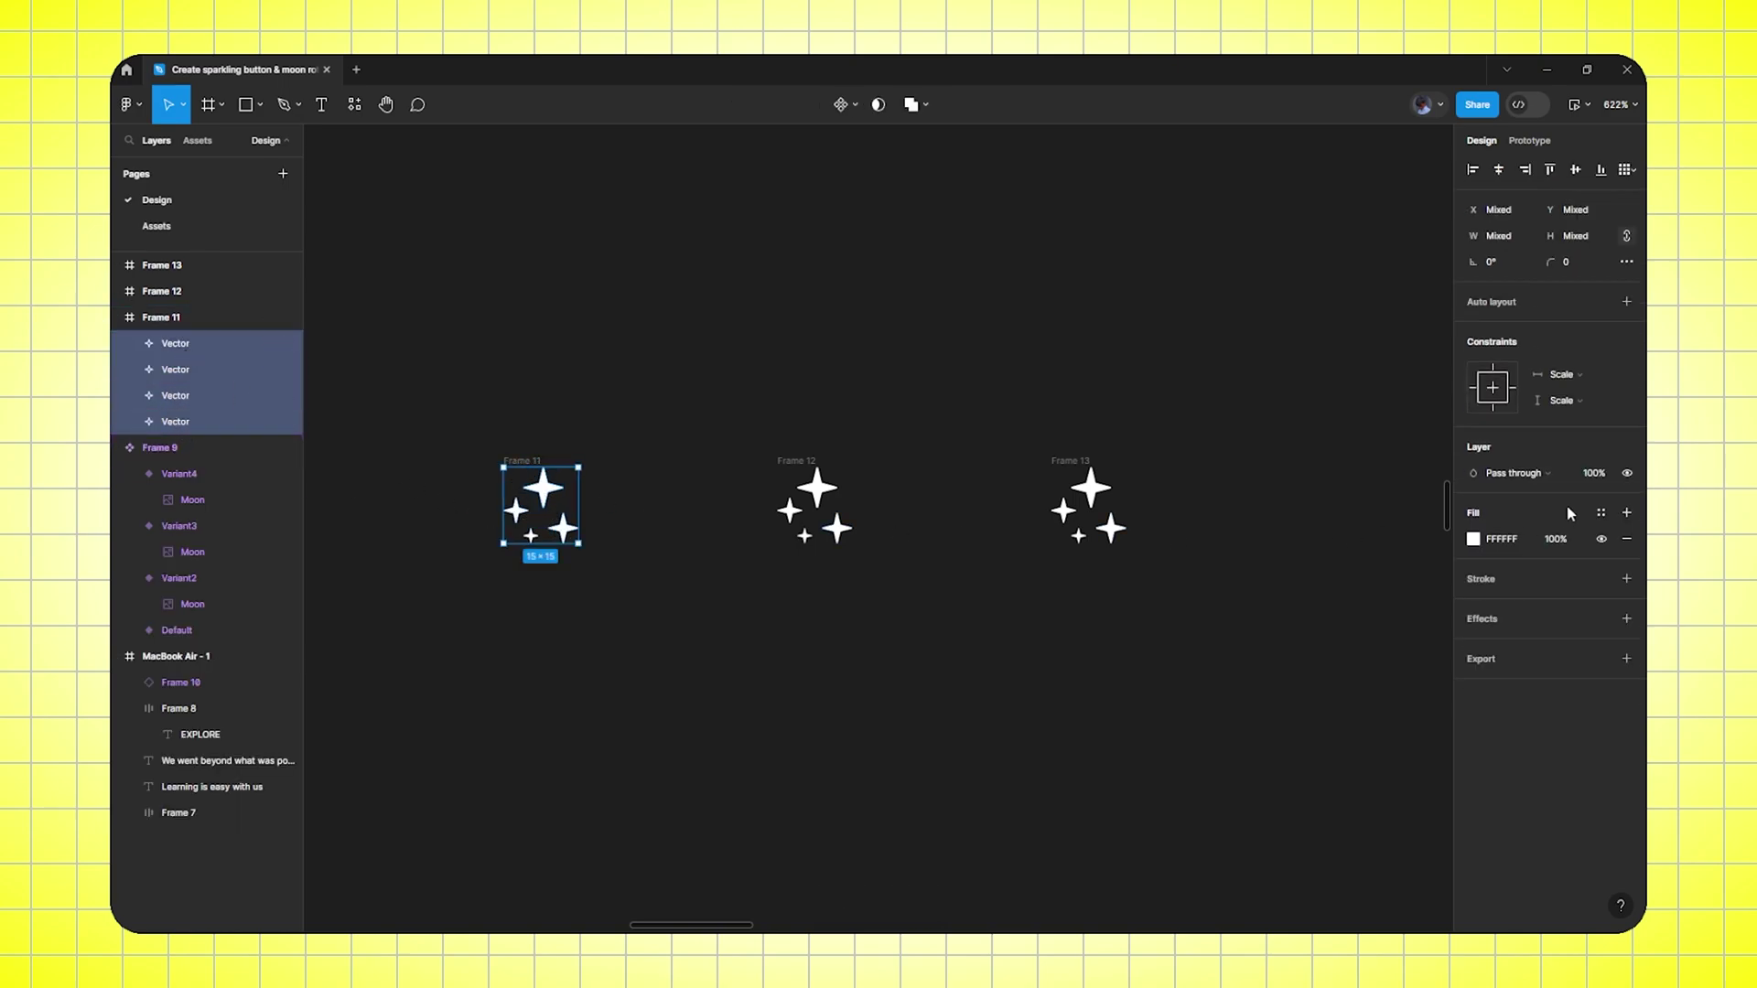
pyautogui.write('0')
pyautogui.press('Return')
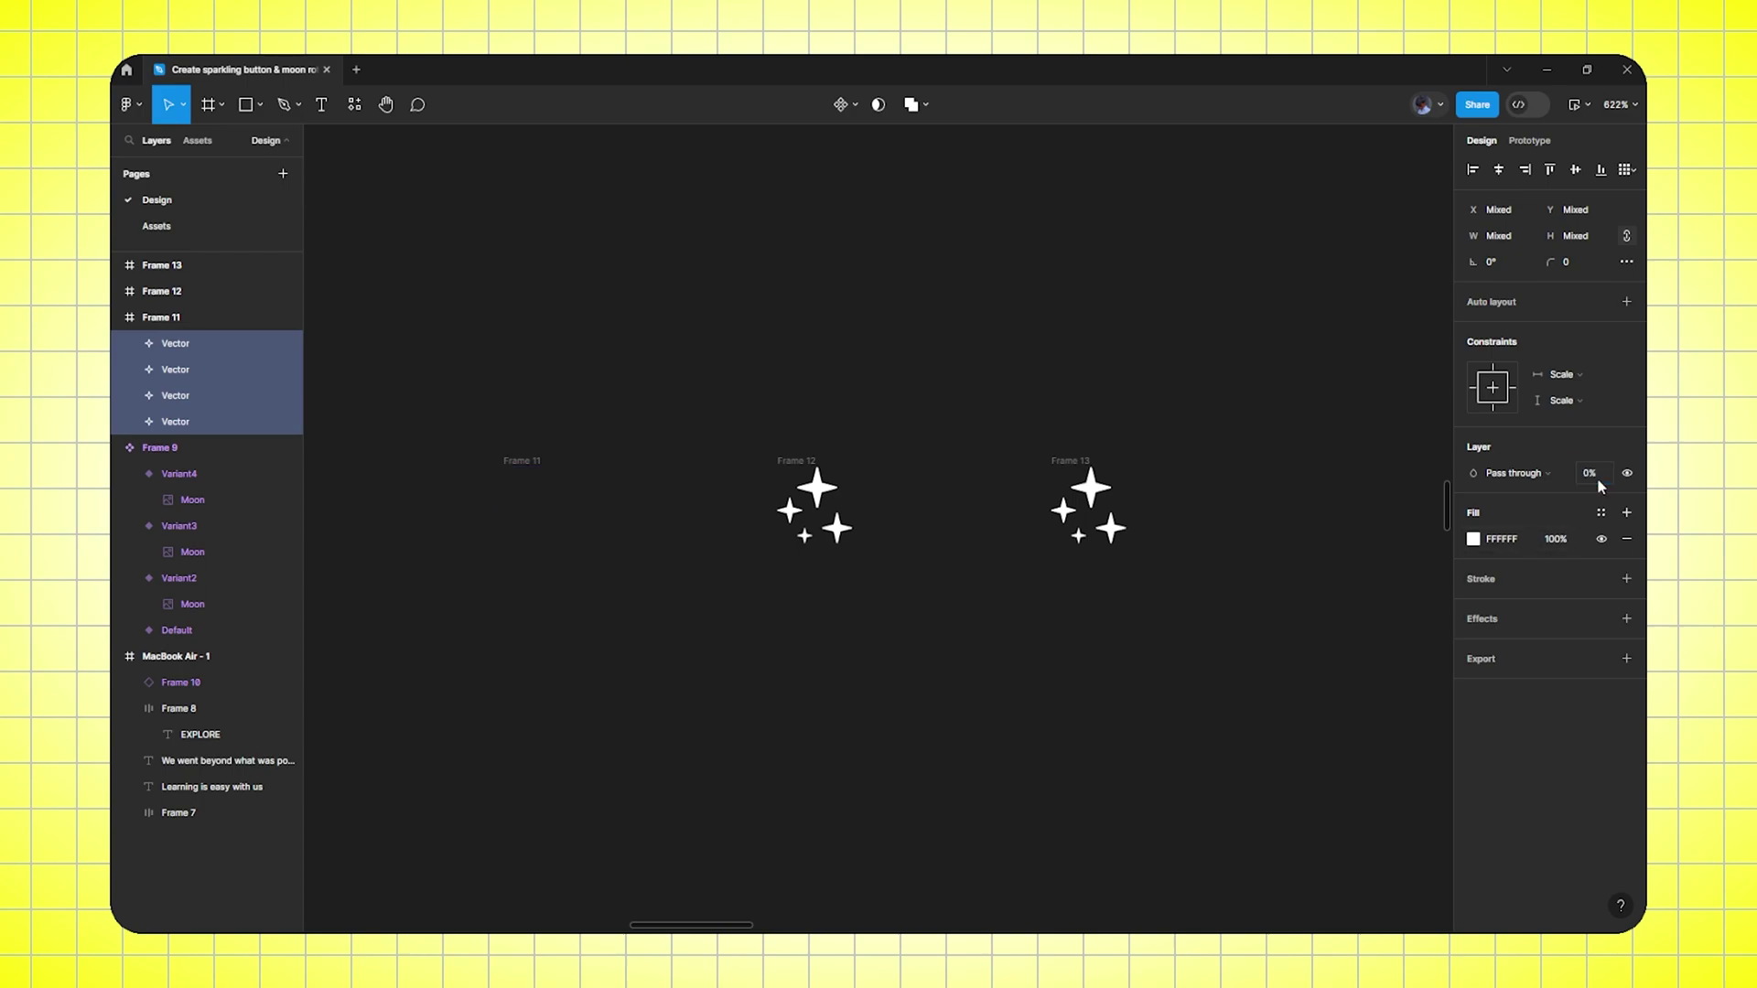
pyautogui.click(936, 771)
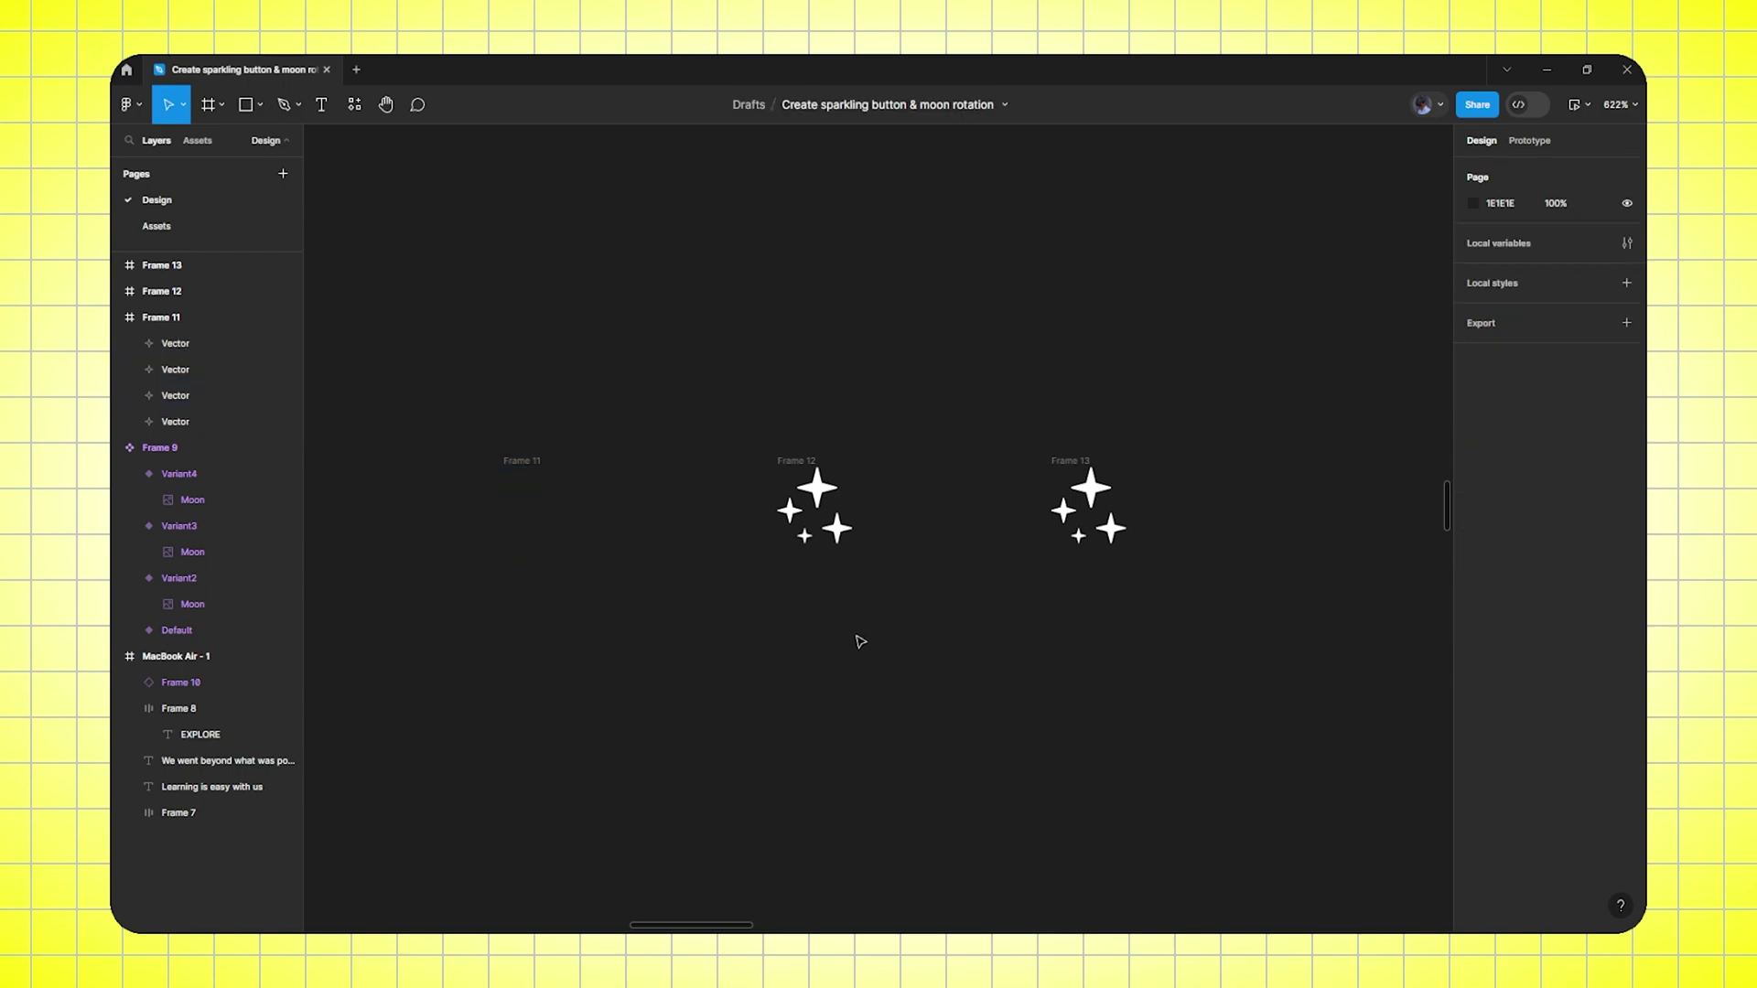
# Move the four vectors of Frame 12 straight up by 50 px, above their frame
pyautogui.click(820, 496)
pyautogui.keyDown('shift'); pyautogui.click(175, 316); pyautogui.keyUp('shift')
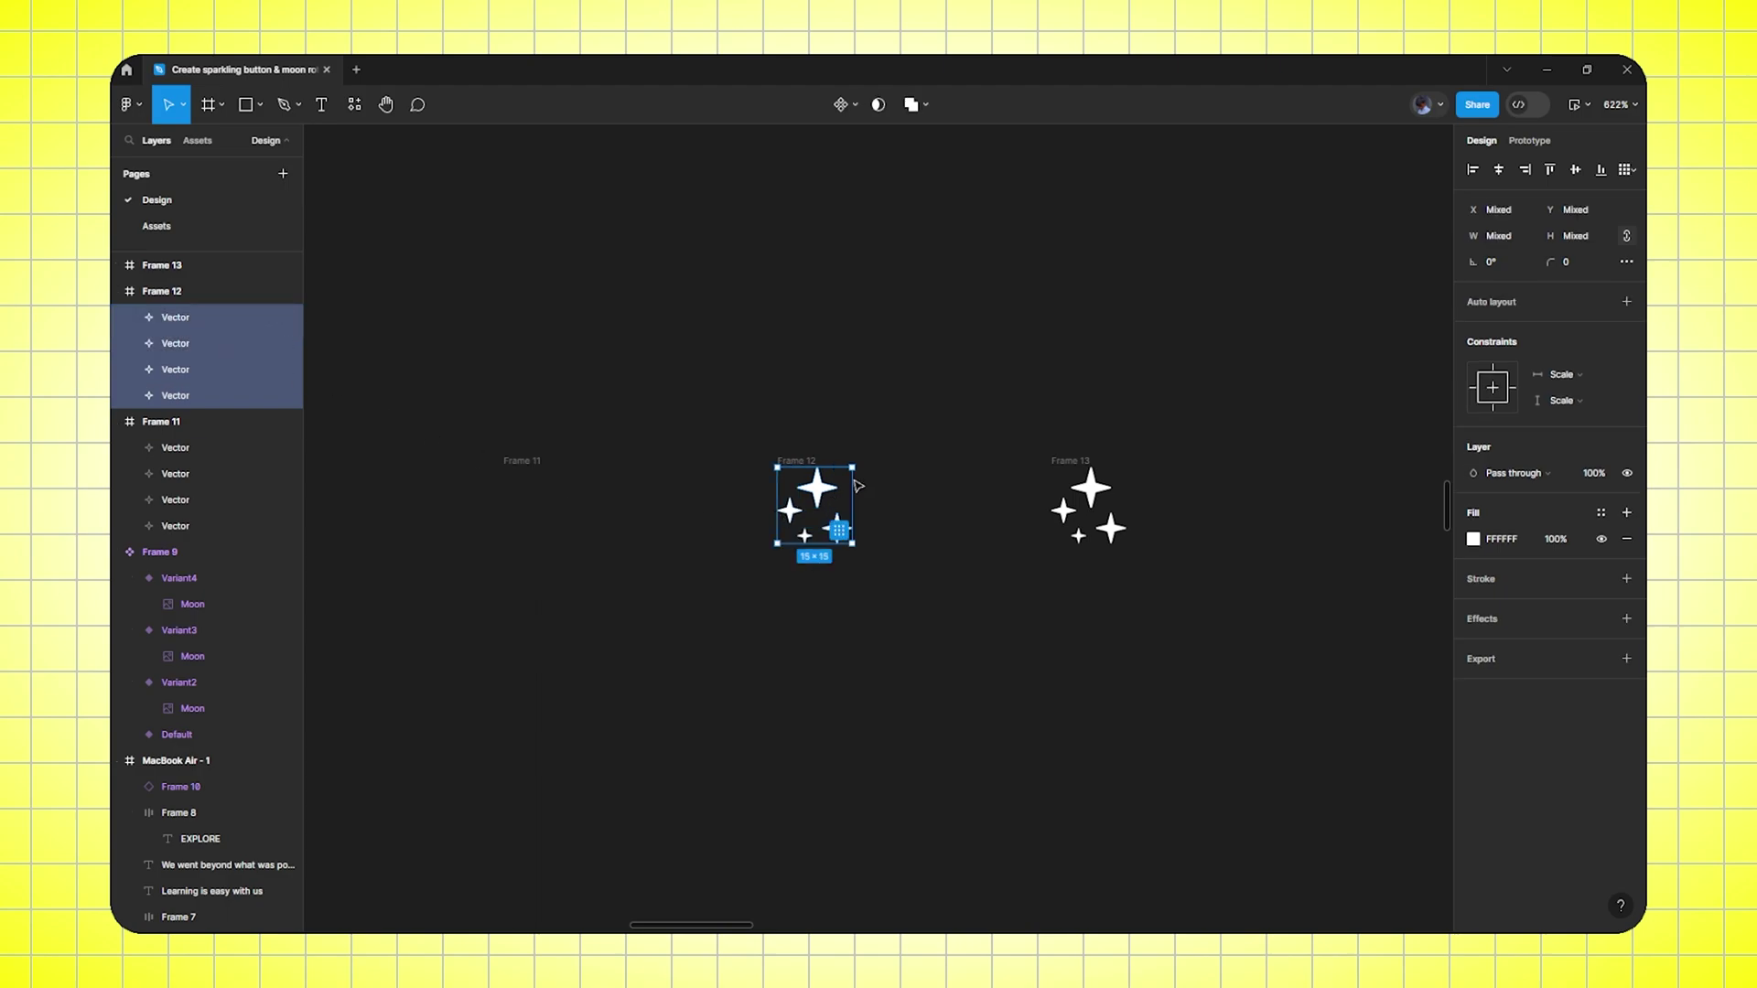
pyautogui.hotkey('shift', 'Up')
pyautogui.hotkey('shift', 'Up')
pyautogui.hotkey('shift', 'Up')
pyautogui.hotkey('shift', 'Up')
pyautogui.hotkey('shift', 'Up')
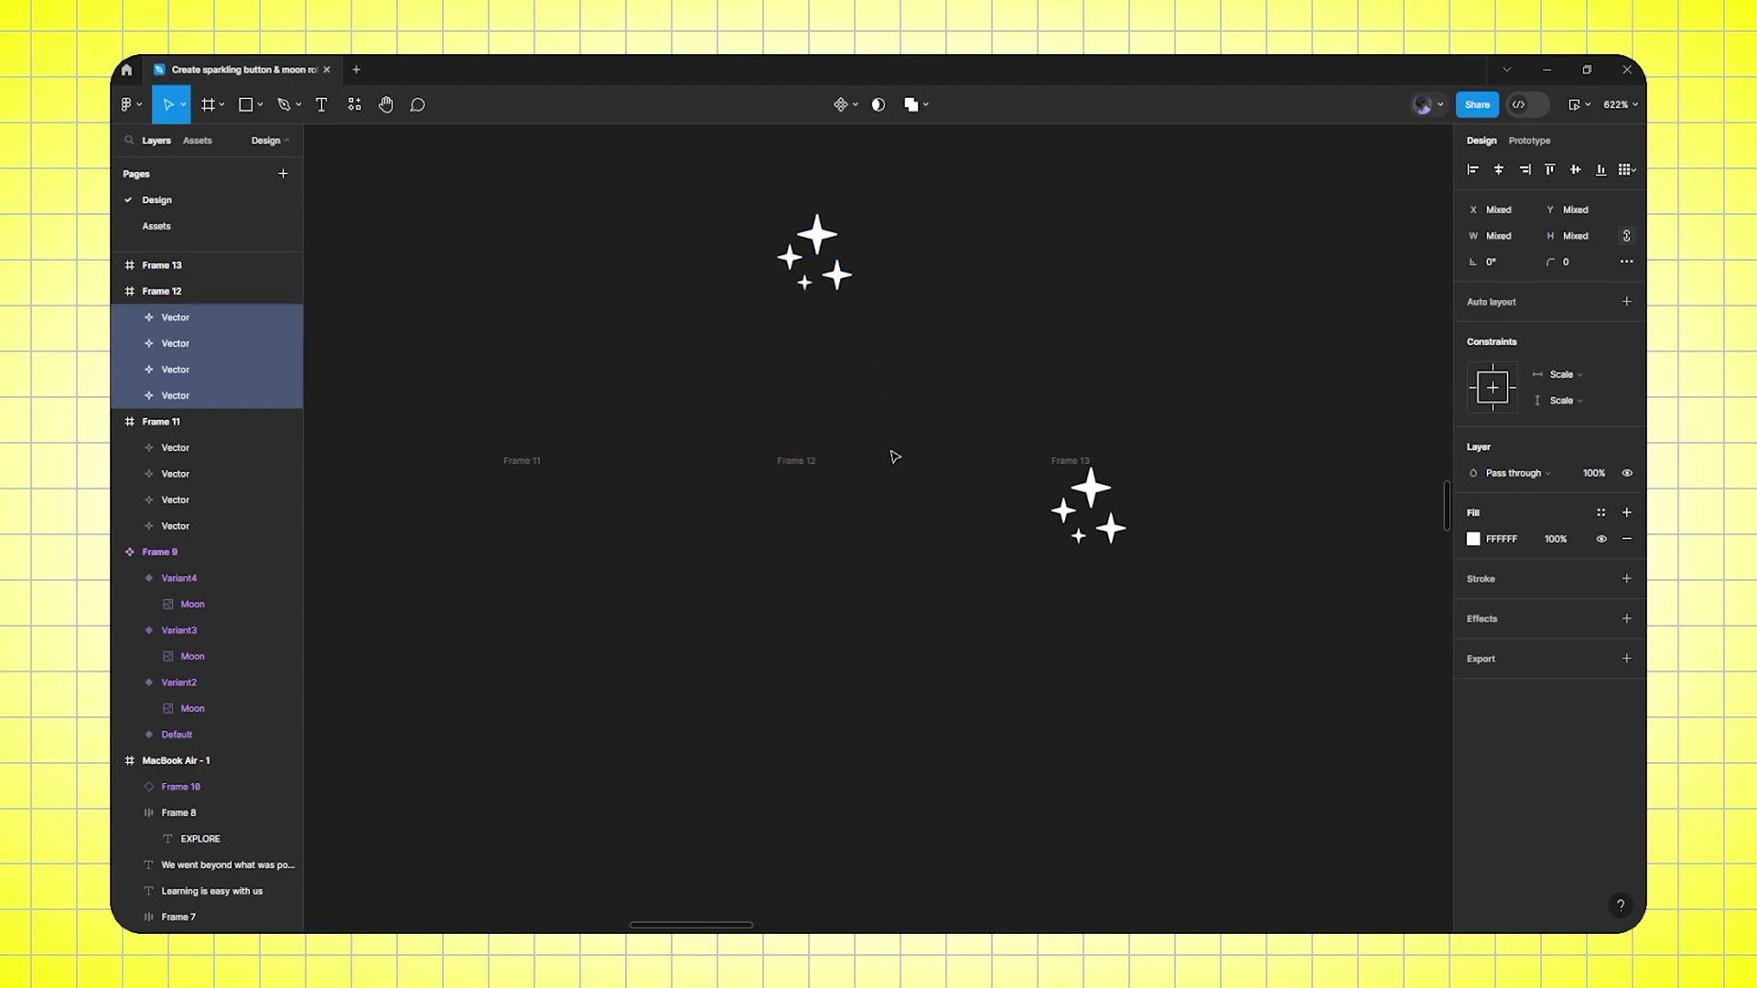
# Move the four vectors of Frame 13 straight up by 50 px, level with the stars of Frame 12
pyautogui.click(1073, 460)
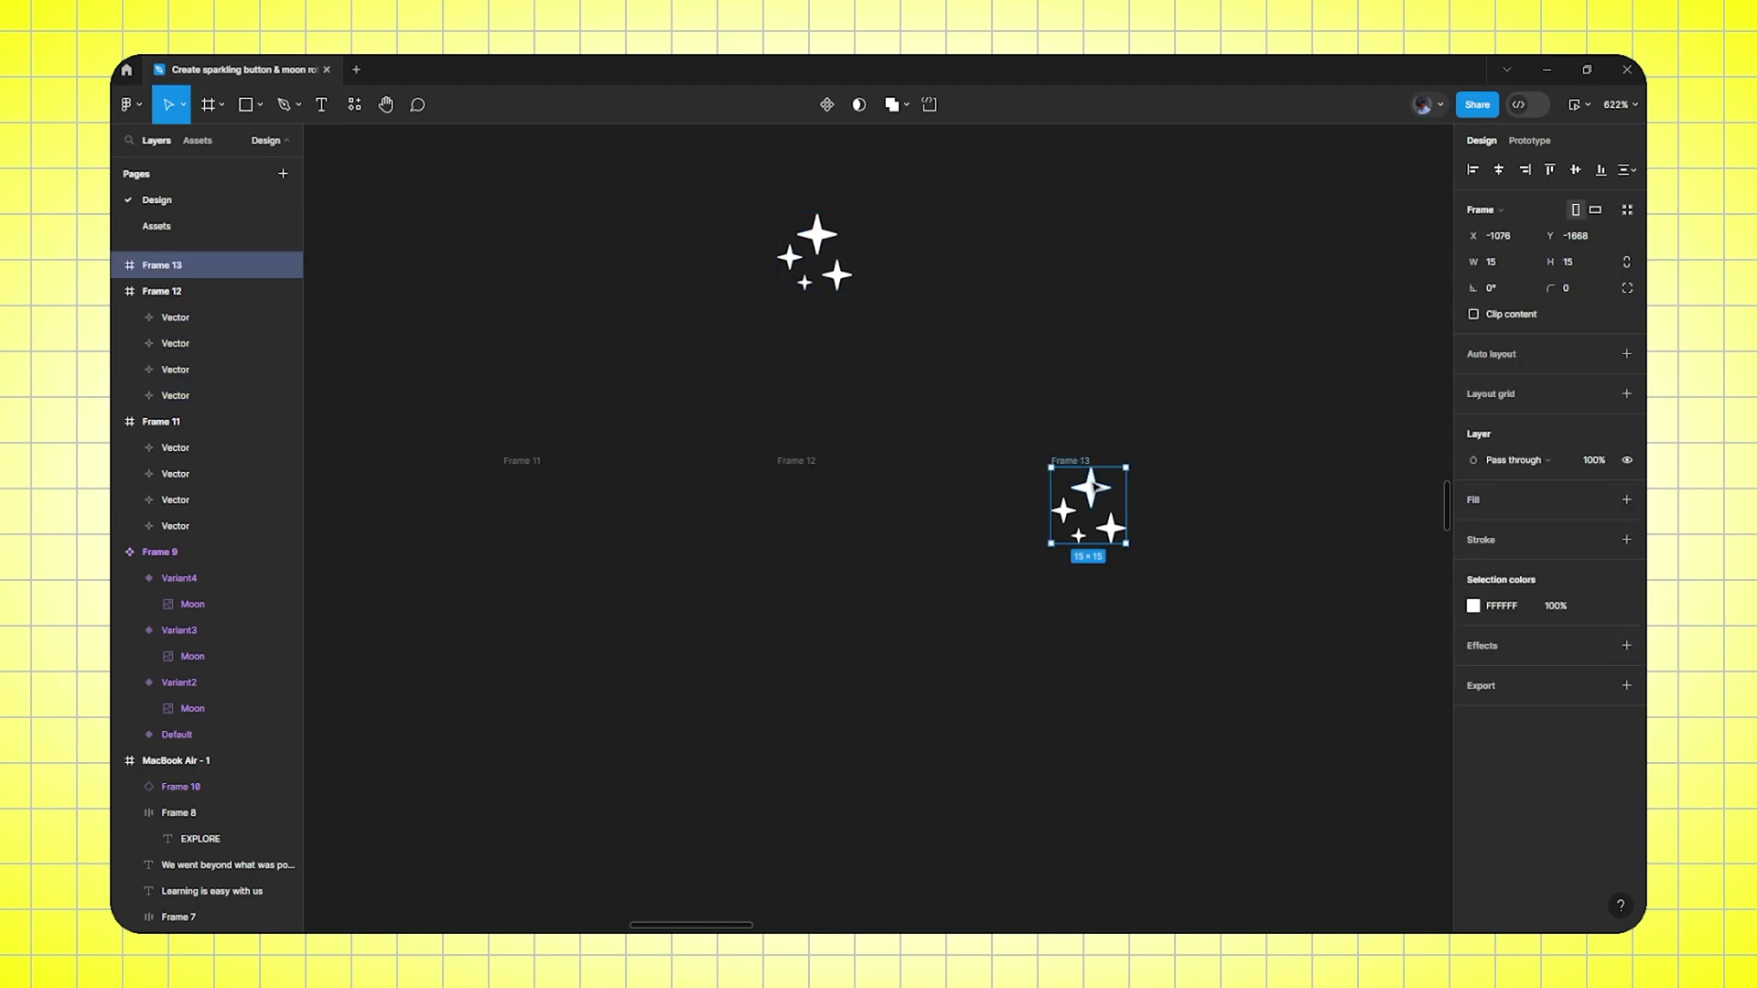
pyautogui.click(116, 265)
pyautogui.click(200, 289)
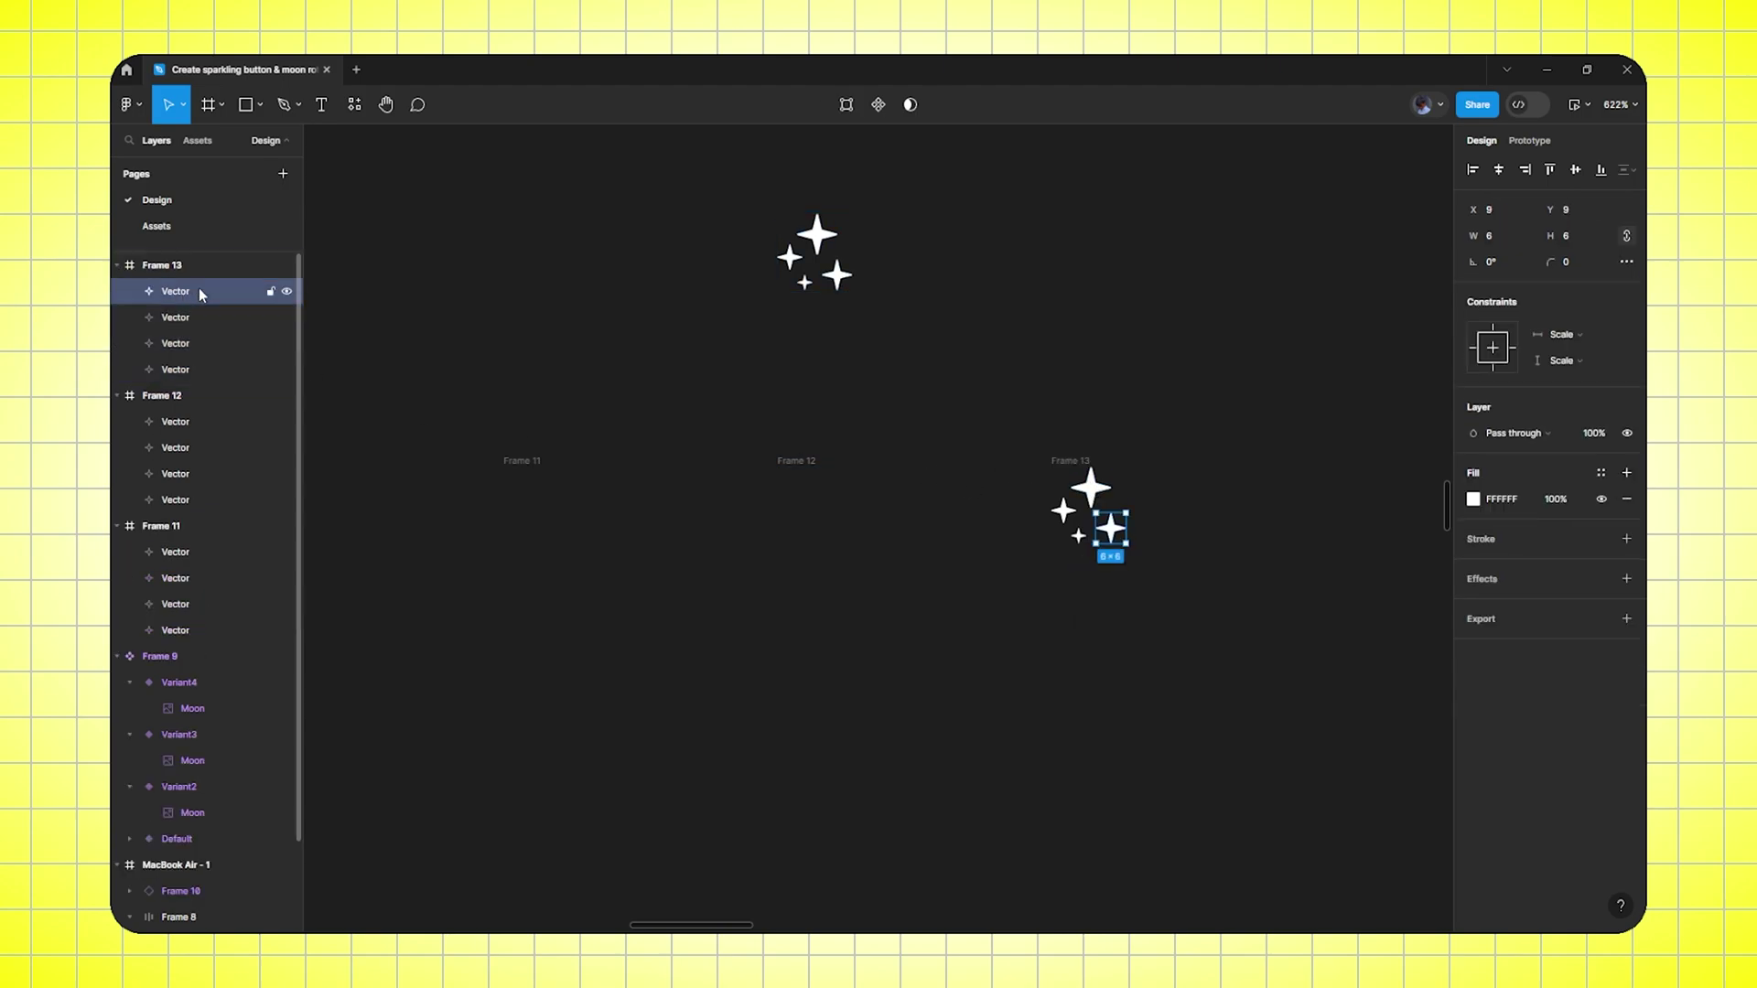
pyautogui.keyDown('shift'); pyautogui.click(185, 366); pyautogui.keyUp('shift')
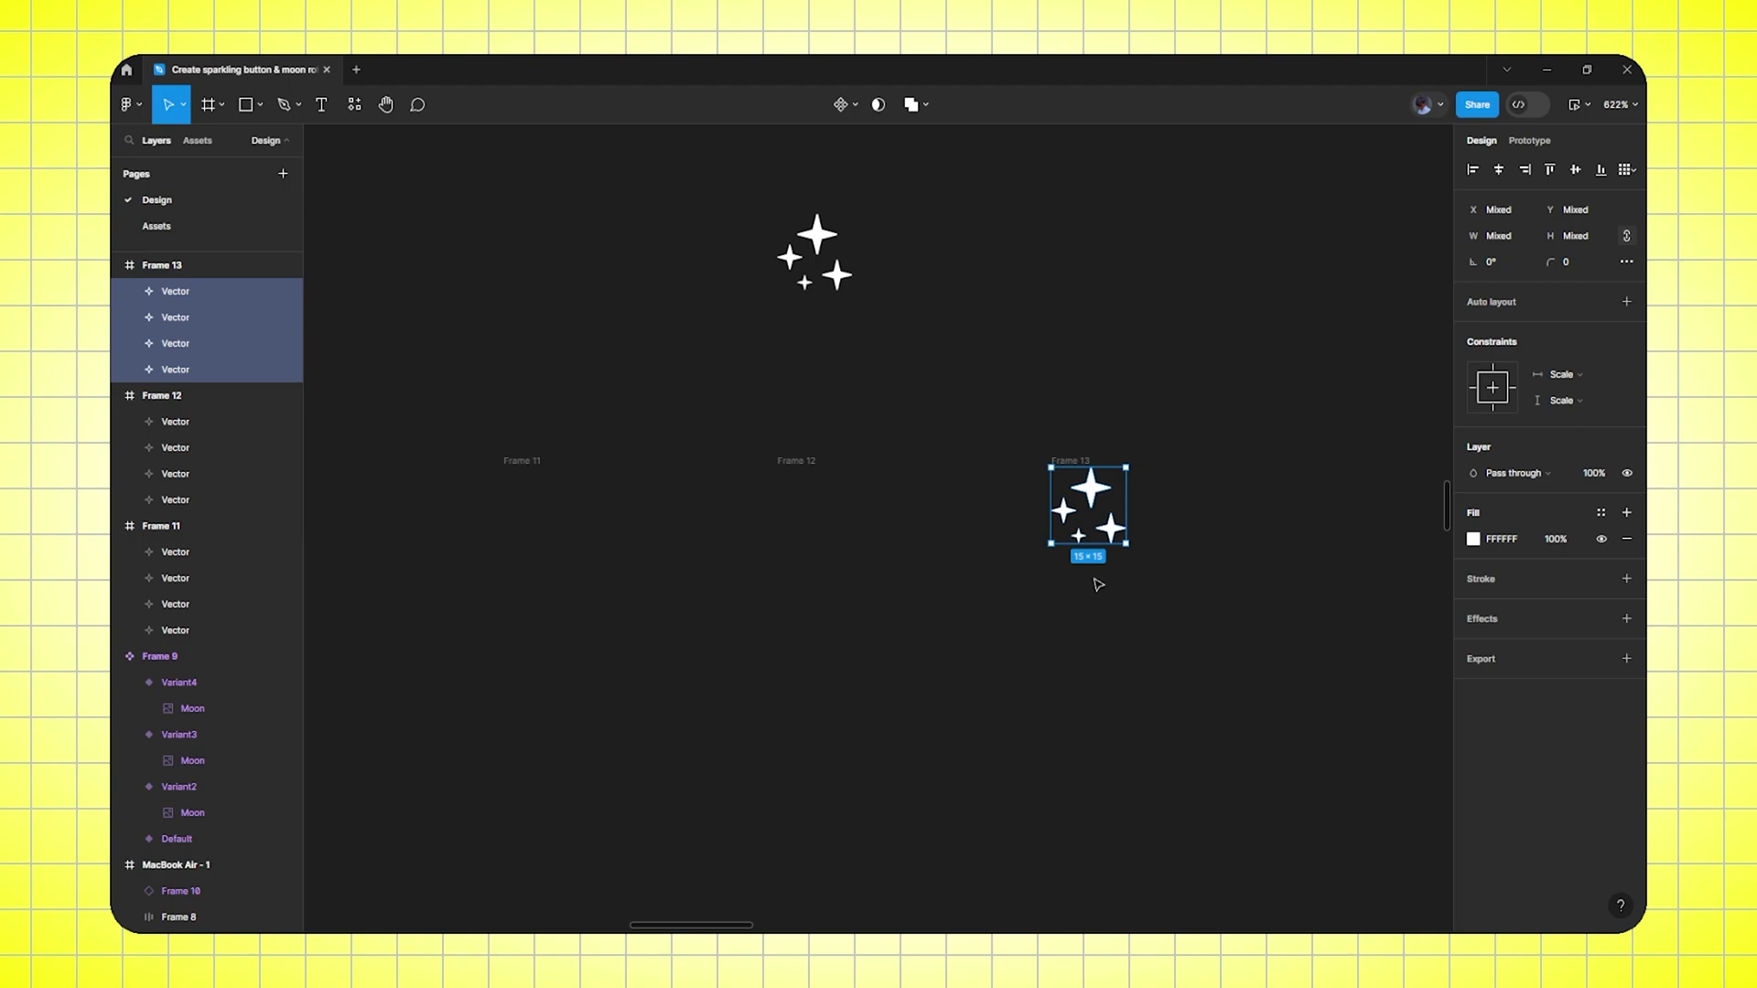
pyautogui.hotkey('shift', 'Up')
pyautogui.hotkey('shift', 'Up')
pyautogui.hotkey('shift', 'Up')
pyautogui.hotkey('shift', 'Up')
pyautogui.hotkey('shift', 'Up')
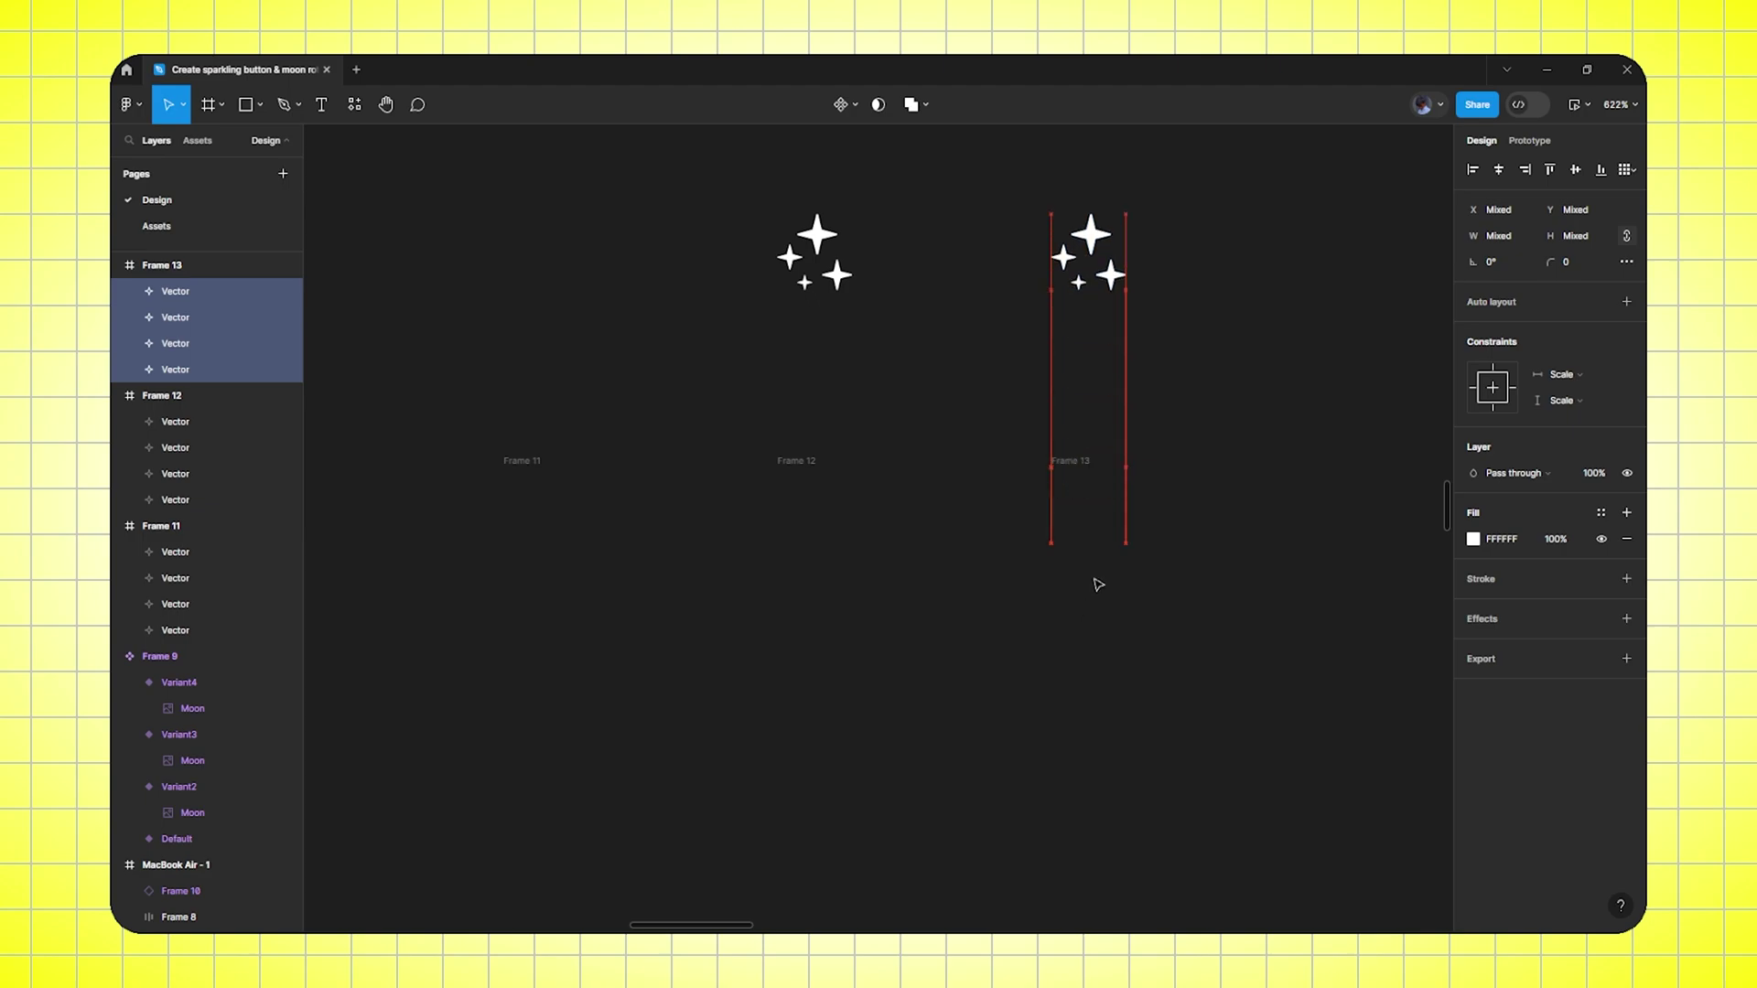
# Enlarge the largest star of Frame 13 to about 11 × 11, rotate it to about -15°, and shift it outward from the cluster
pyautogui.scroll(1, 1157, 291)
pyautogui.keyDown('ctrl'); pyautogui.scroll(1, 1113, 268); pyautogui.keyUp('ctrl')
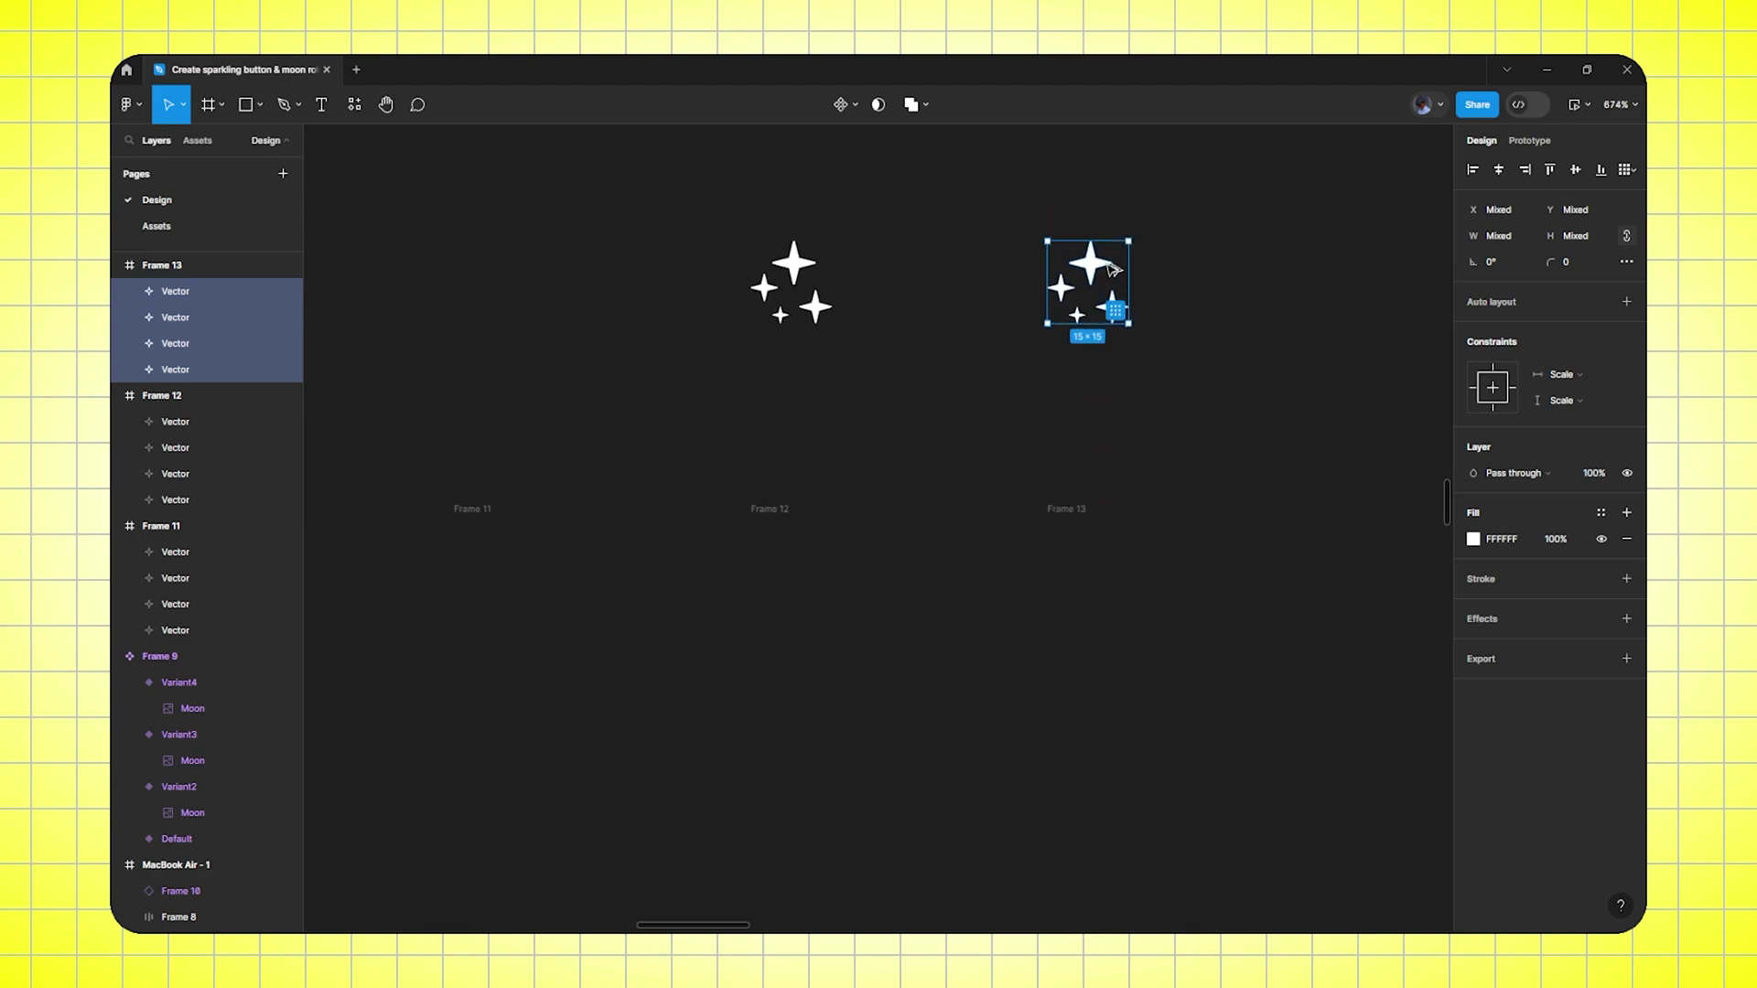
pyautogui.click(1110, 269)
pyautogui.click(1177, 278)
pyautogui.click(1098, 262)
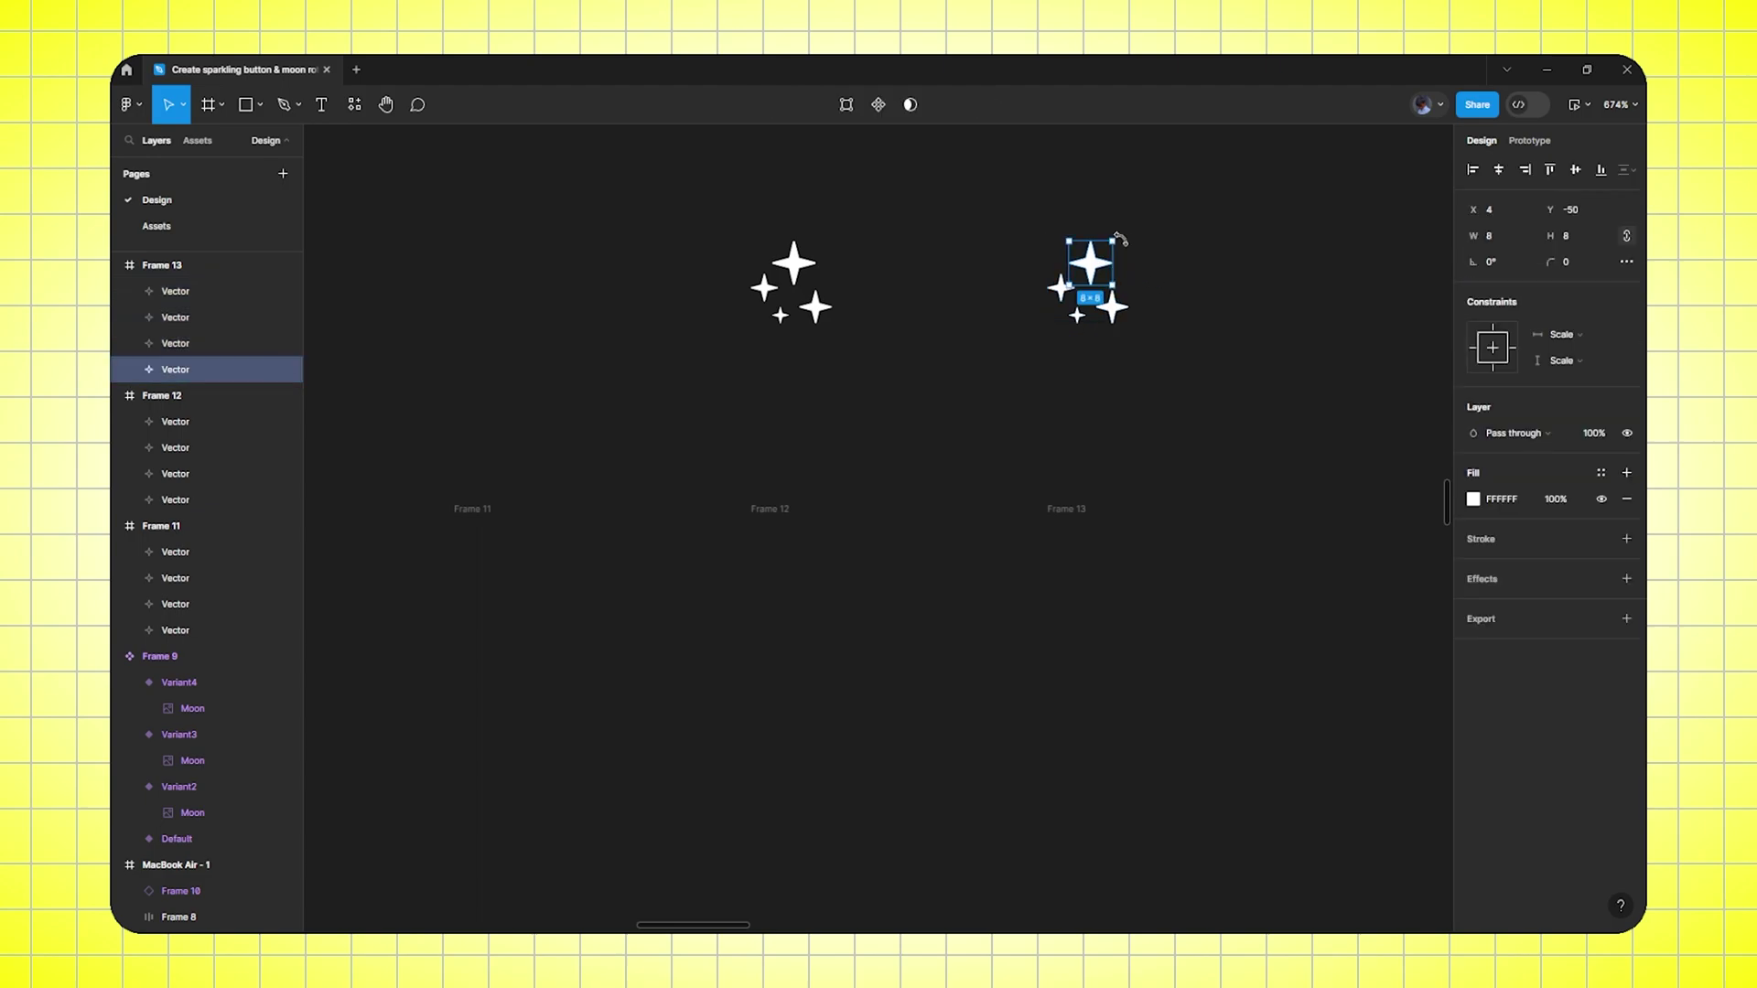
pyautogui.moveTo(1116, 237); pyautogui.dragTo(1128, 224)
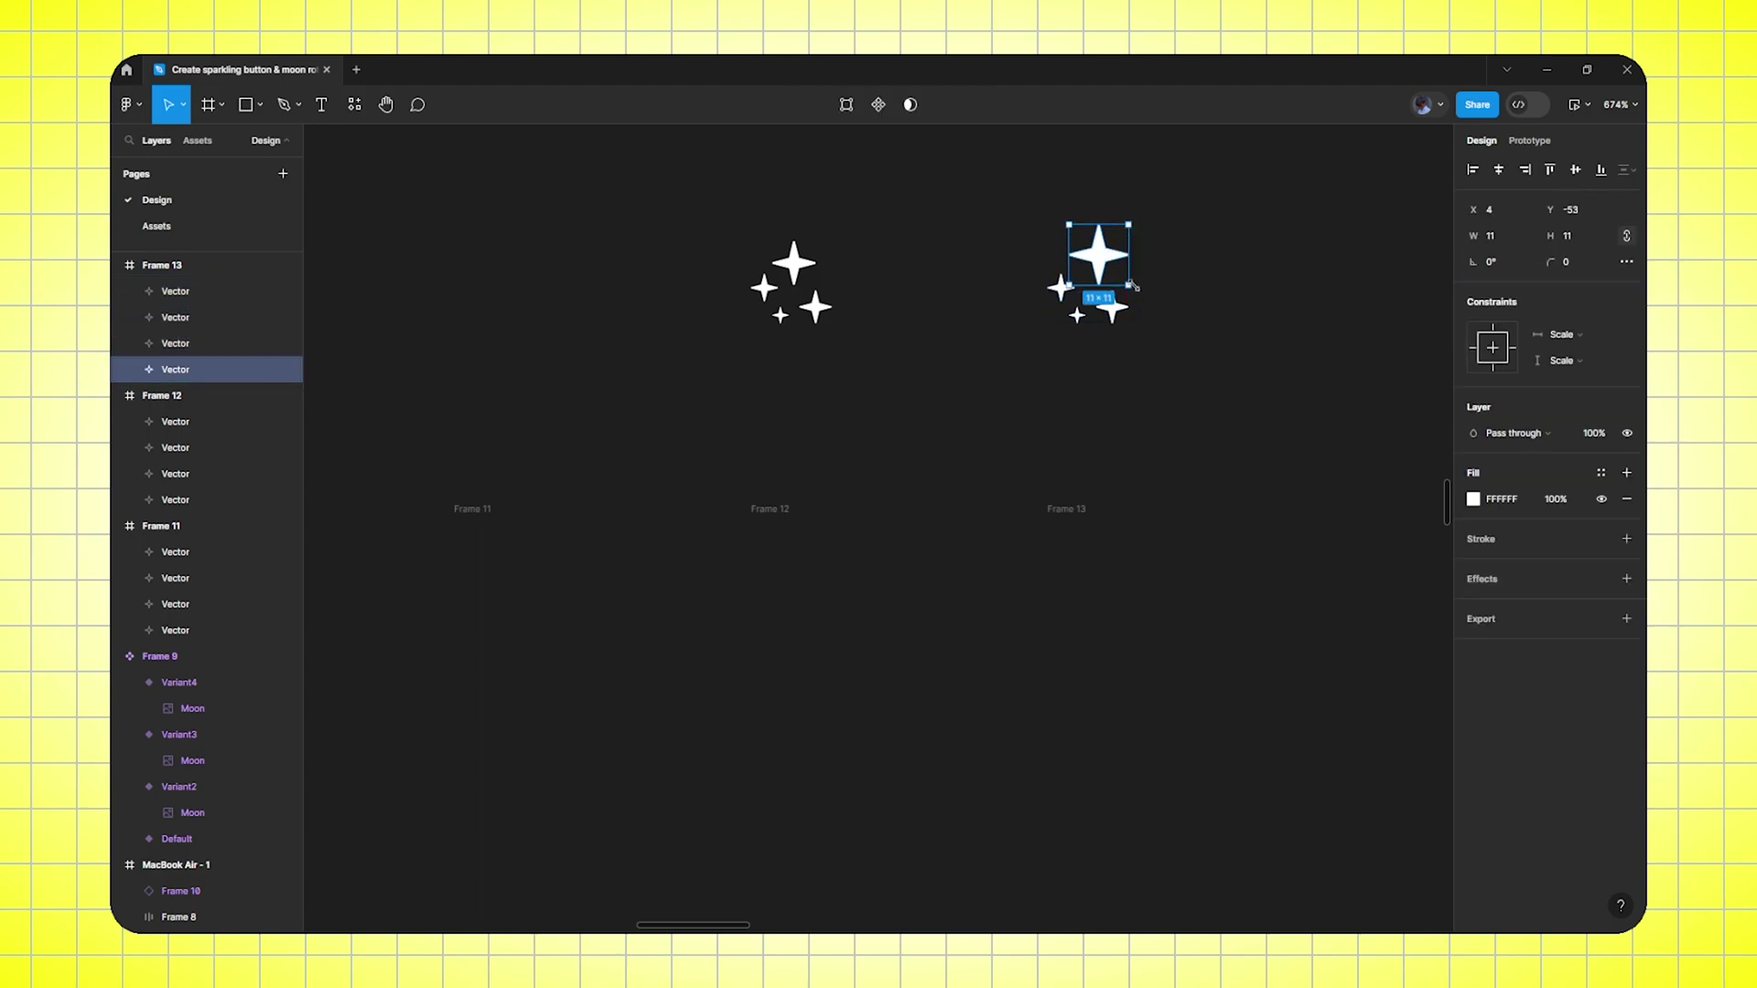
pyautogui.moveTo(1139, 291); pyautogui.dragTo(1132, 294)
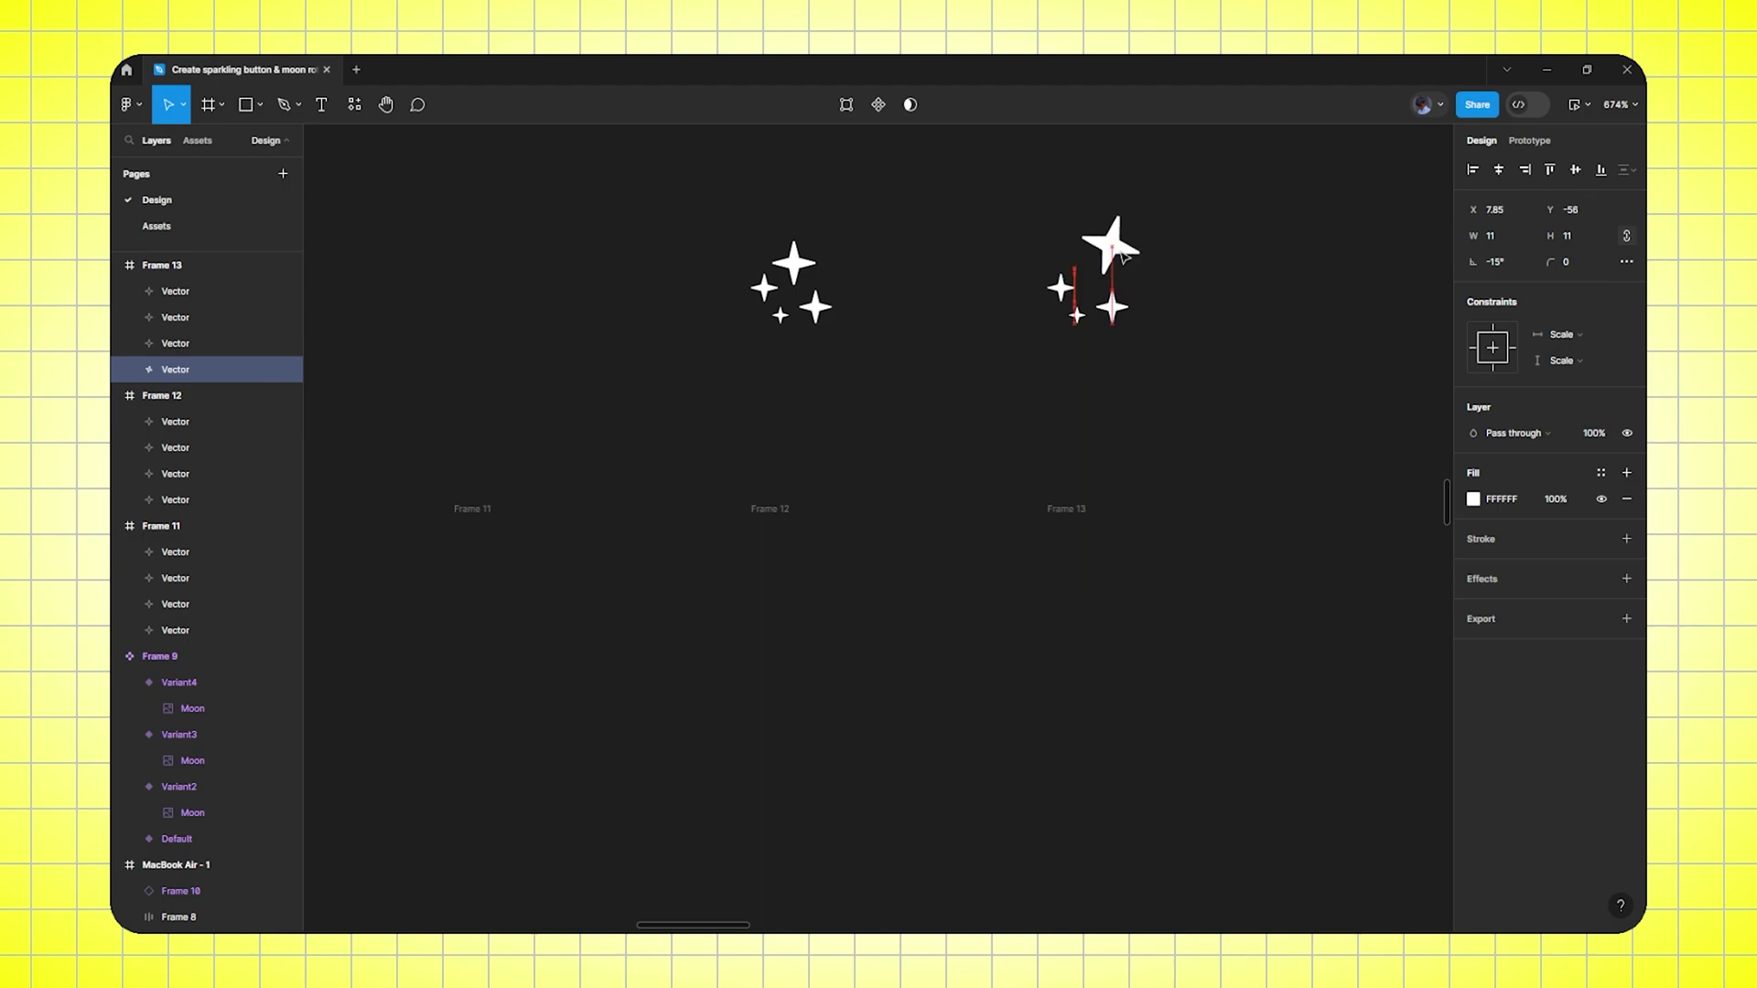
# Spread the other three stars of Frame 13 outward, enlarging and tilting the two medium ones slightly
pyautogui.click(1114, 309)
pyautogui.moveTo(1132, 323); pyautogui.dragTo(1074, 328)
pyautogui.click(1093, 302)
pyautogui.click(1079, 317)
pyautogui.click(1121, 385)
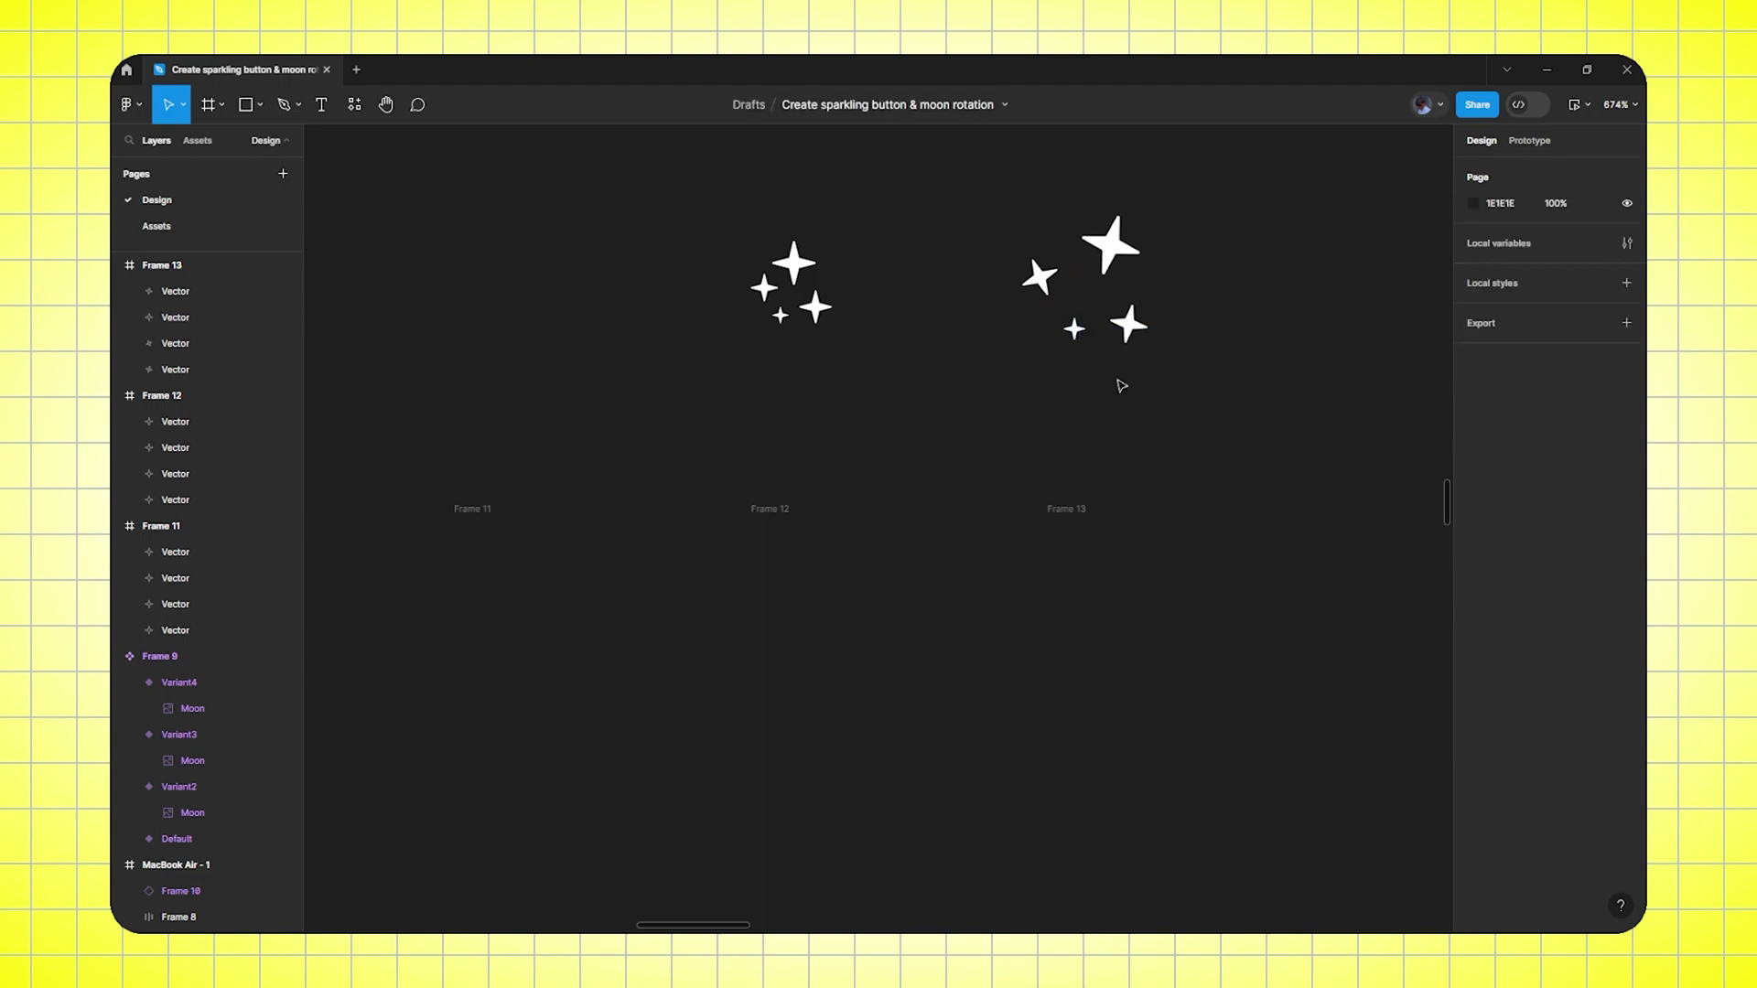
# Combine Frame 11, Frame 12 and Frame 13 into one component set
pyautogui.scroll(-3, 1121, 385)
pyautogui.click(644, 474)
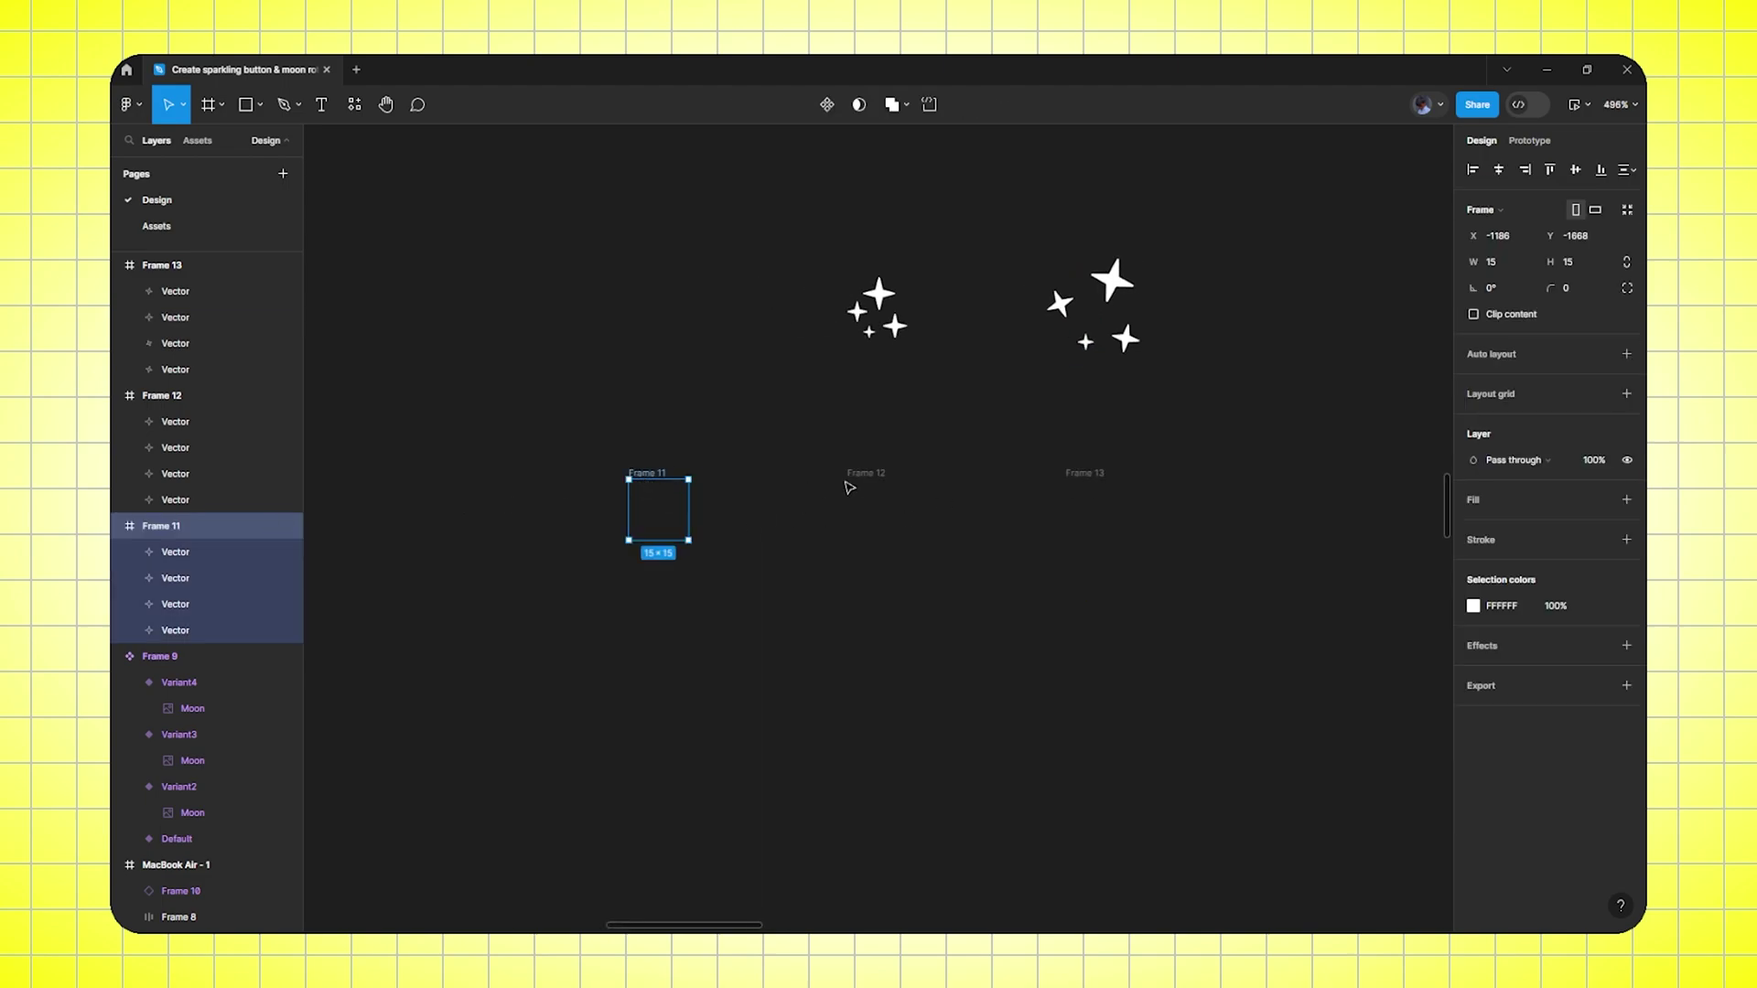
pyautogui.keyDown('shift'); pyautogui.click(856, 474); pyautogui.keyUp('shift')
pyautogui.keyDown('shift'); pyautogui.click(1078, 474); pyautogui.keyUp('shift')
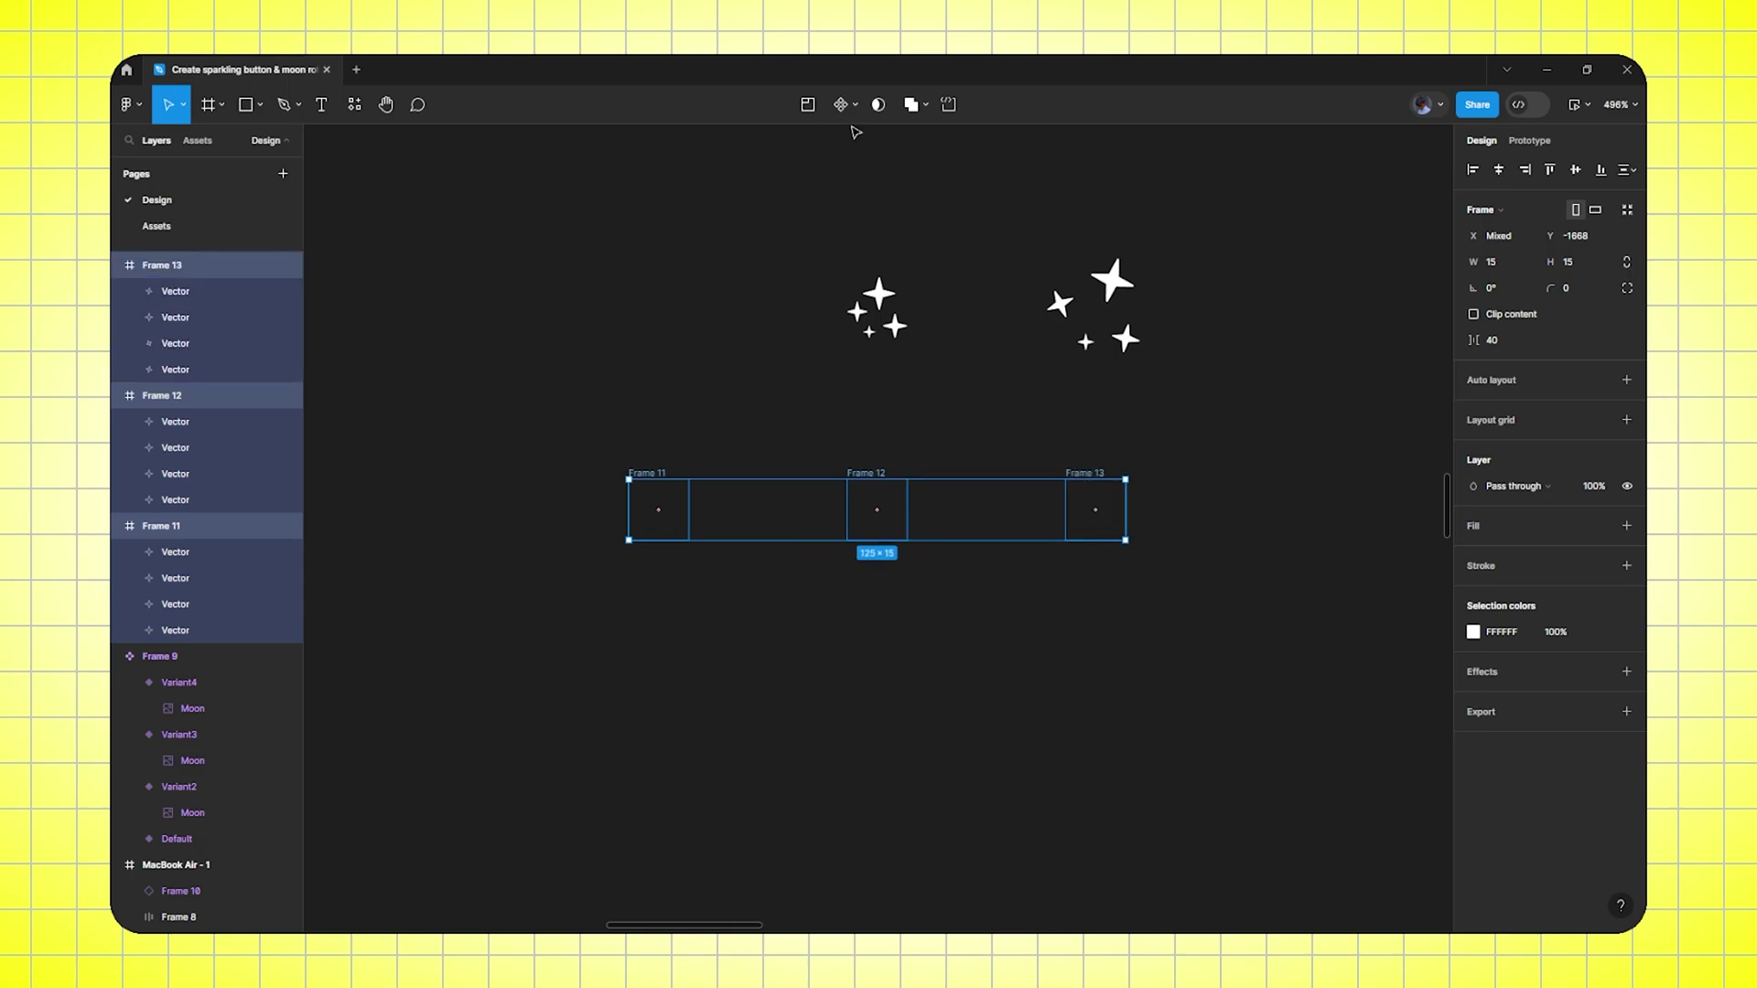
pyautogui.click(854, 104)
pyautogui.click(855, 182)
pyautogui.click(841, 238)
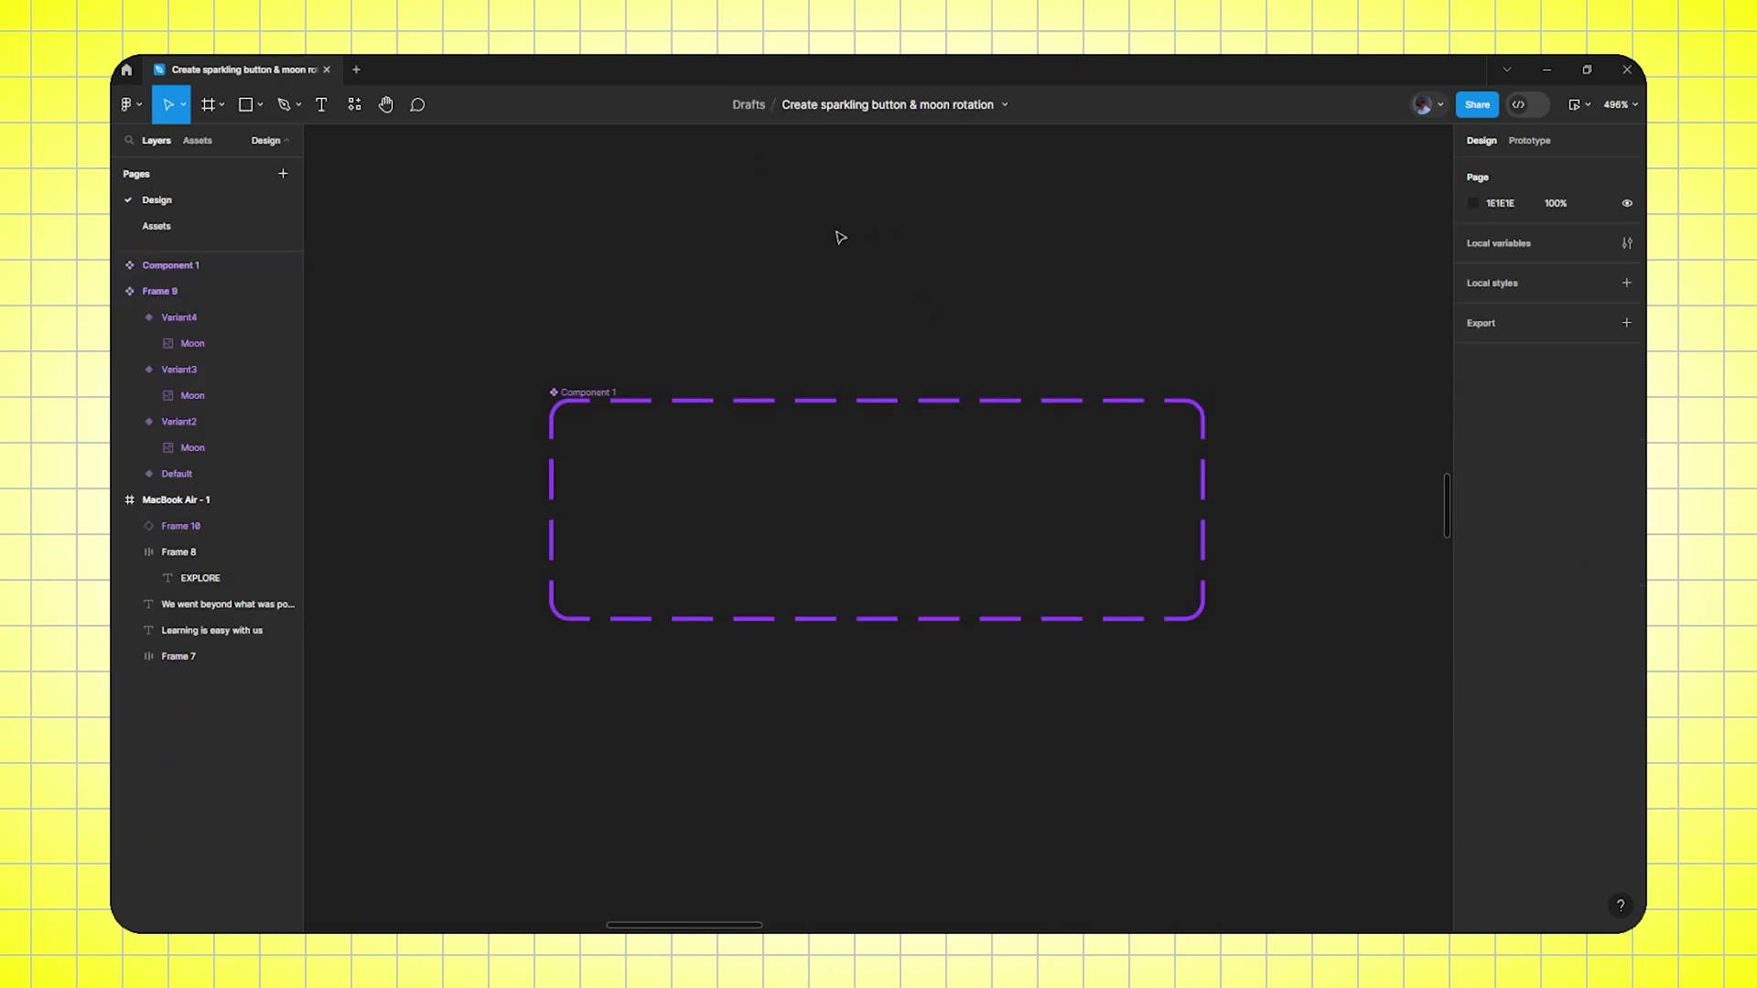
# Turn off Clip content for the Component 1 set
pyautogui.click(593, 409)
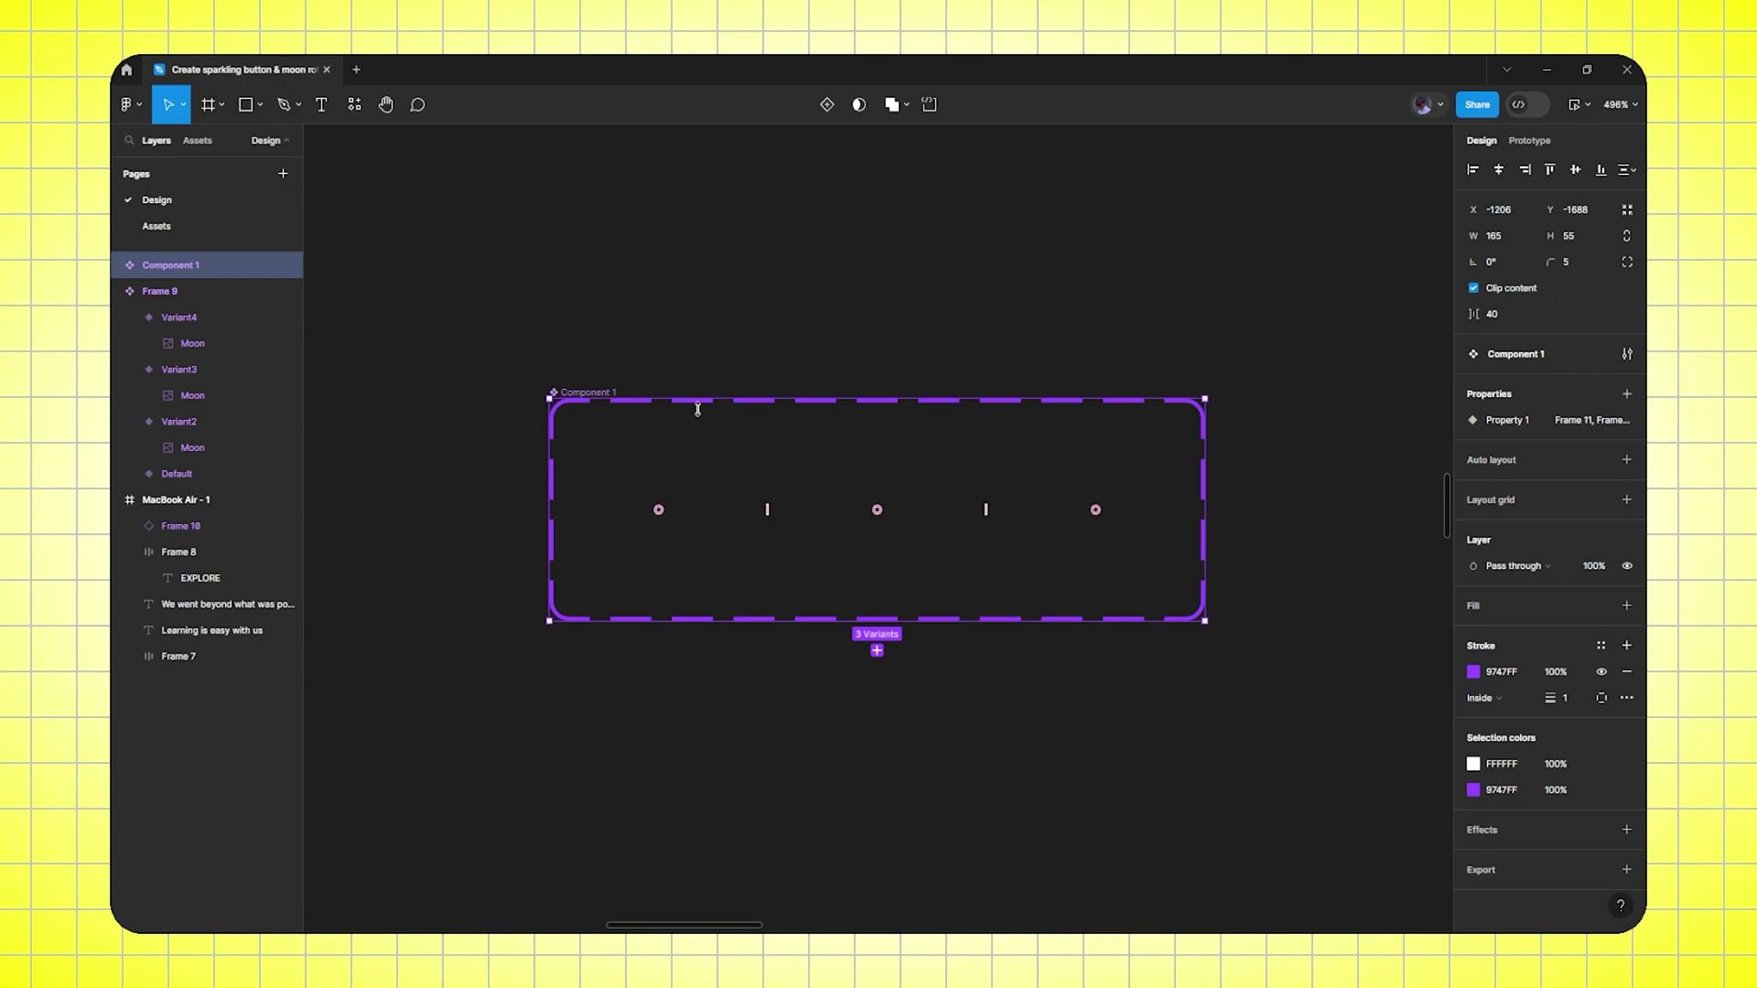
pyautogui.click(1473, 289)
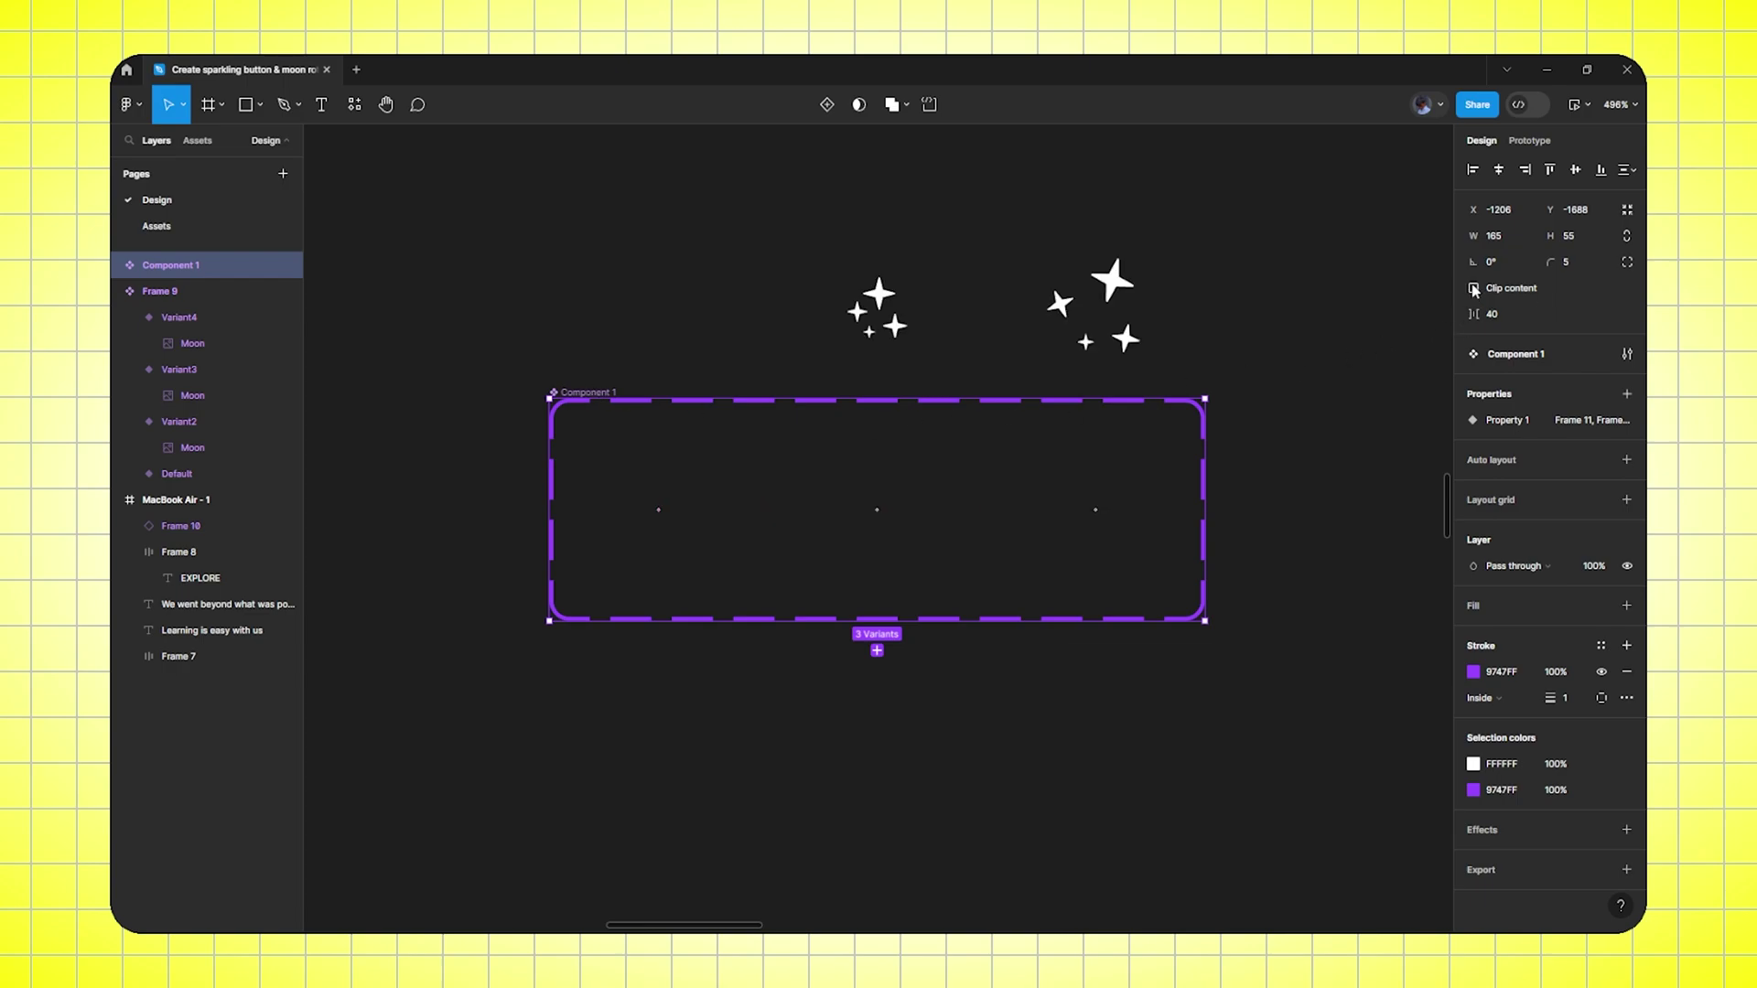
pyautogui.click(744, 330)
# Add a prototype interaction from the Frame 11 variant to Frame 12, triggered on Mouse enter
pyautogui.click(672, 510)
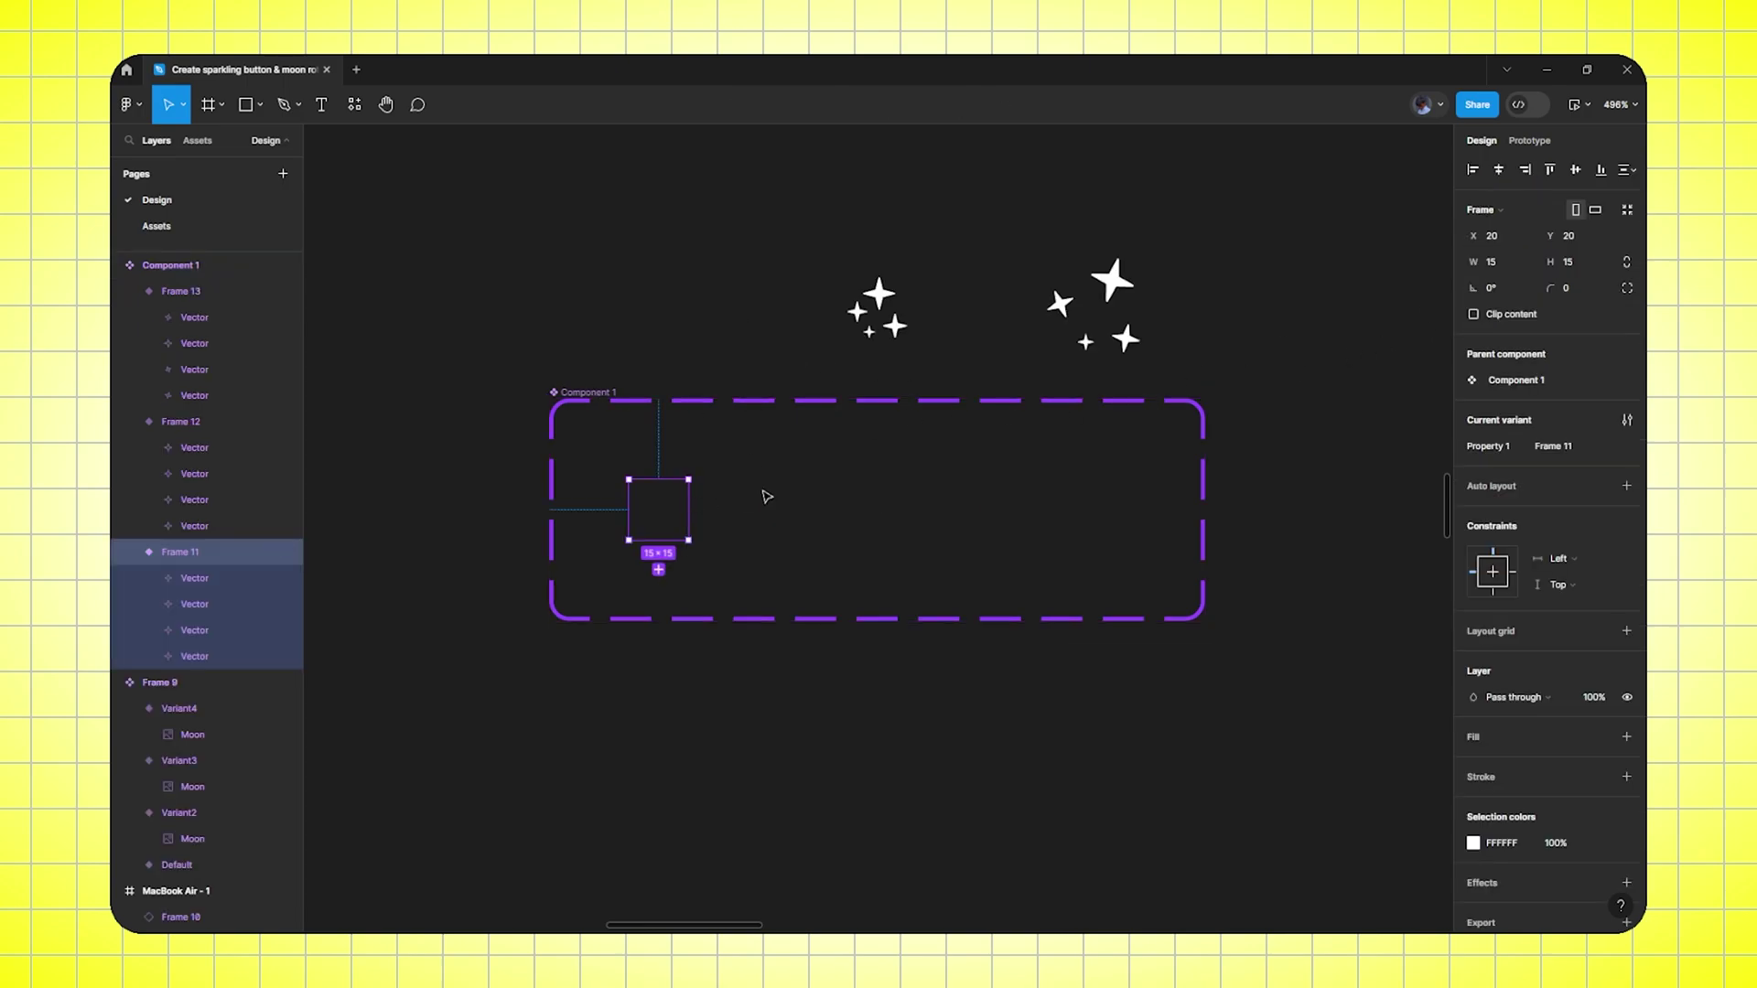
pyautogui.click(1527, 140)
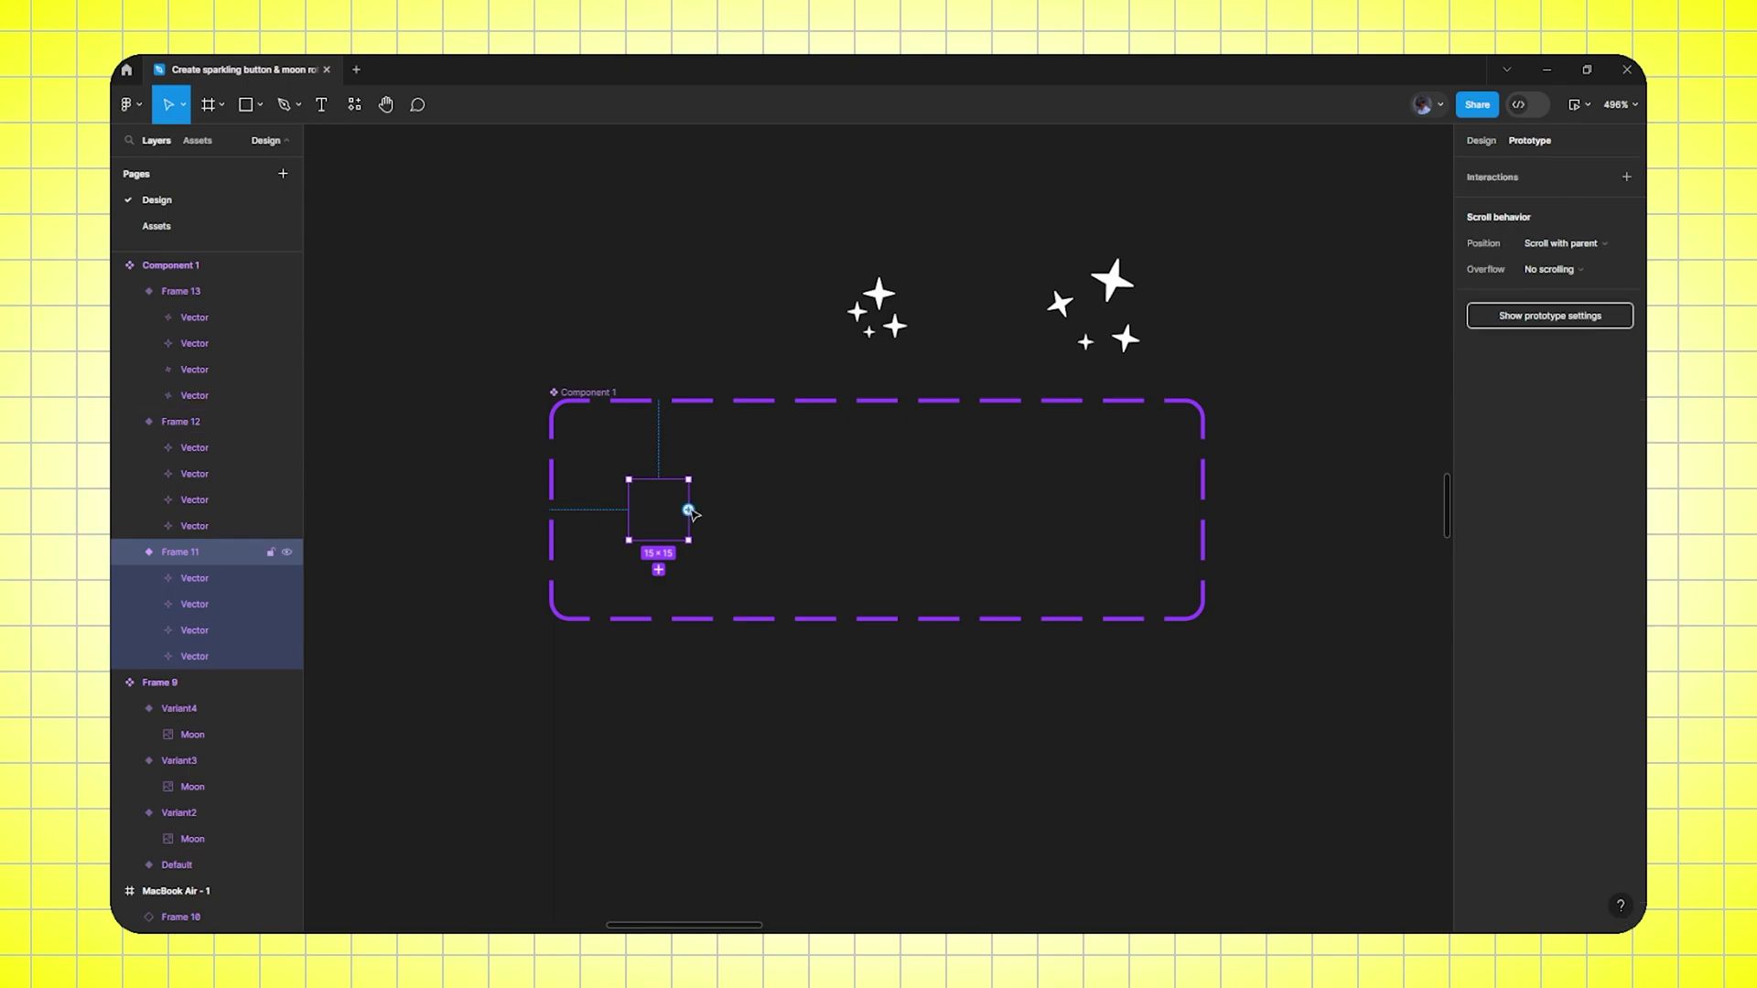
pyautogui.moveTo(689, 511); pyautogui.dragTo(875, 509)
pyautogui.click(804, 552)
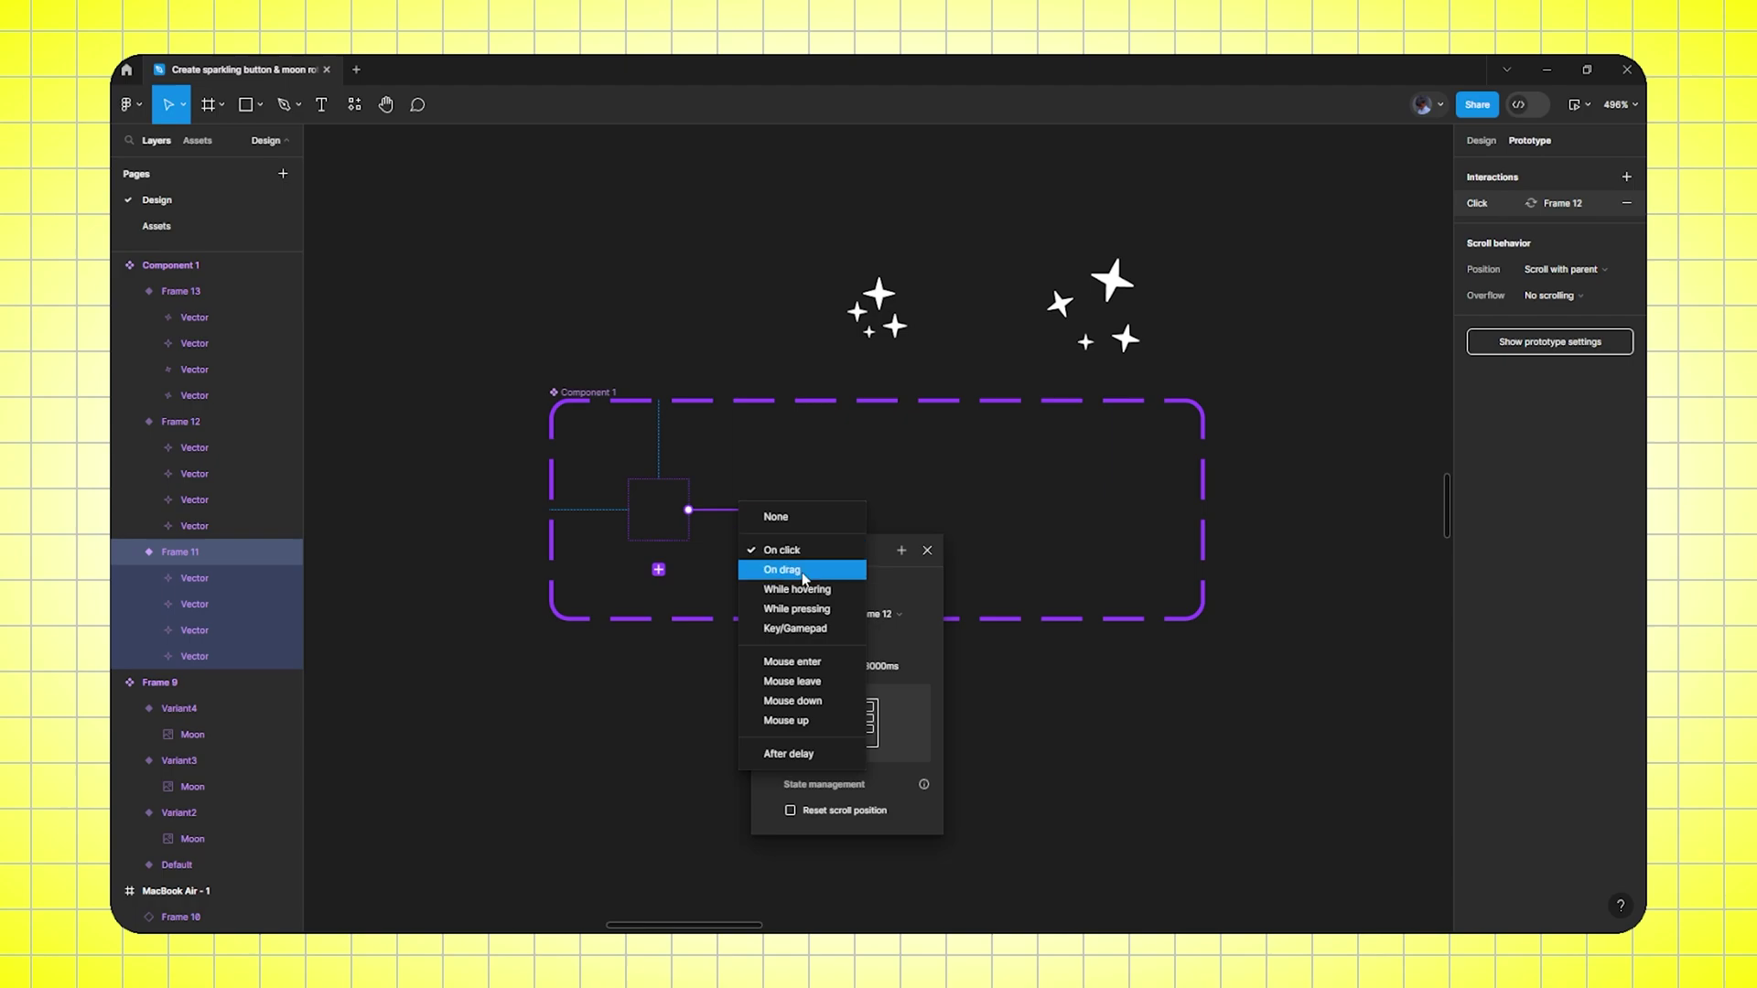
pyautogui.click(801, 663)
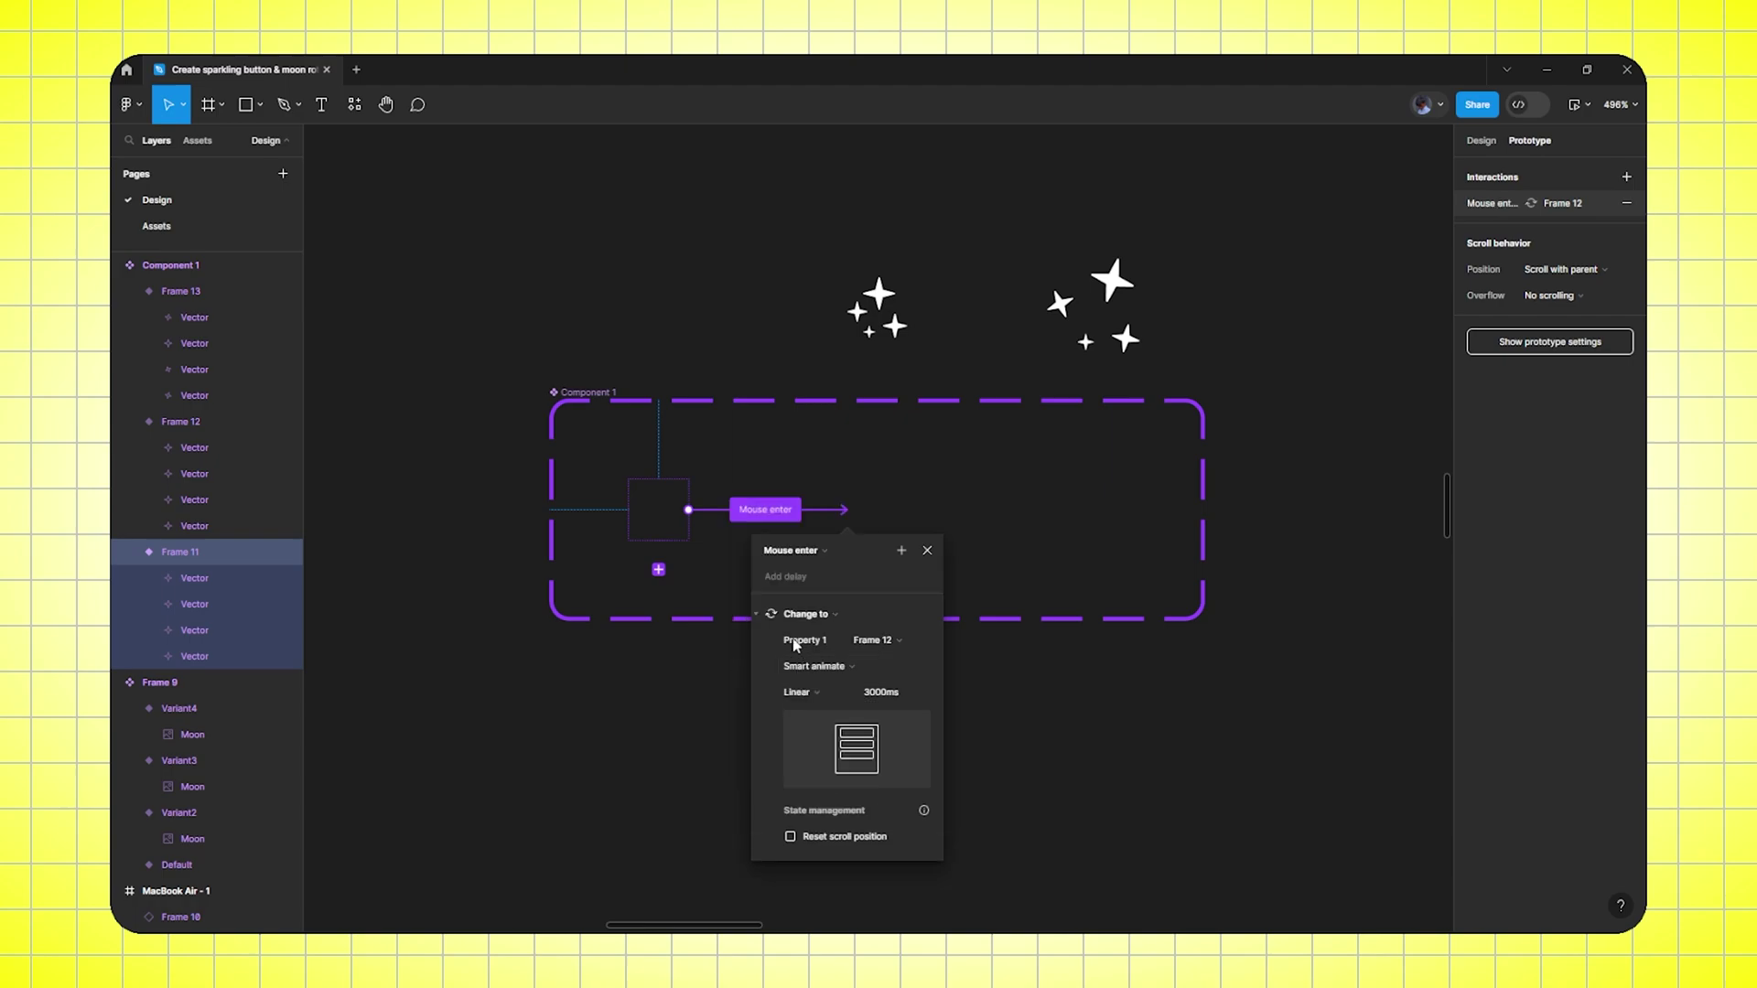
# Set the Frame 11 to Frame 12 transition to Smart animate with Ease in easing and a 200 ms duration
pyautogui.click(815, 665)
pyautogui.click(816, 666)
pyautogui.click(817, 695)
pyautogui.click(822, 696)
pyautogui.click(906, 700)
pyautogui.write('200')
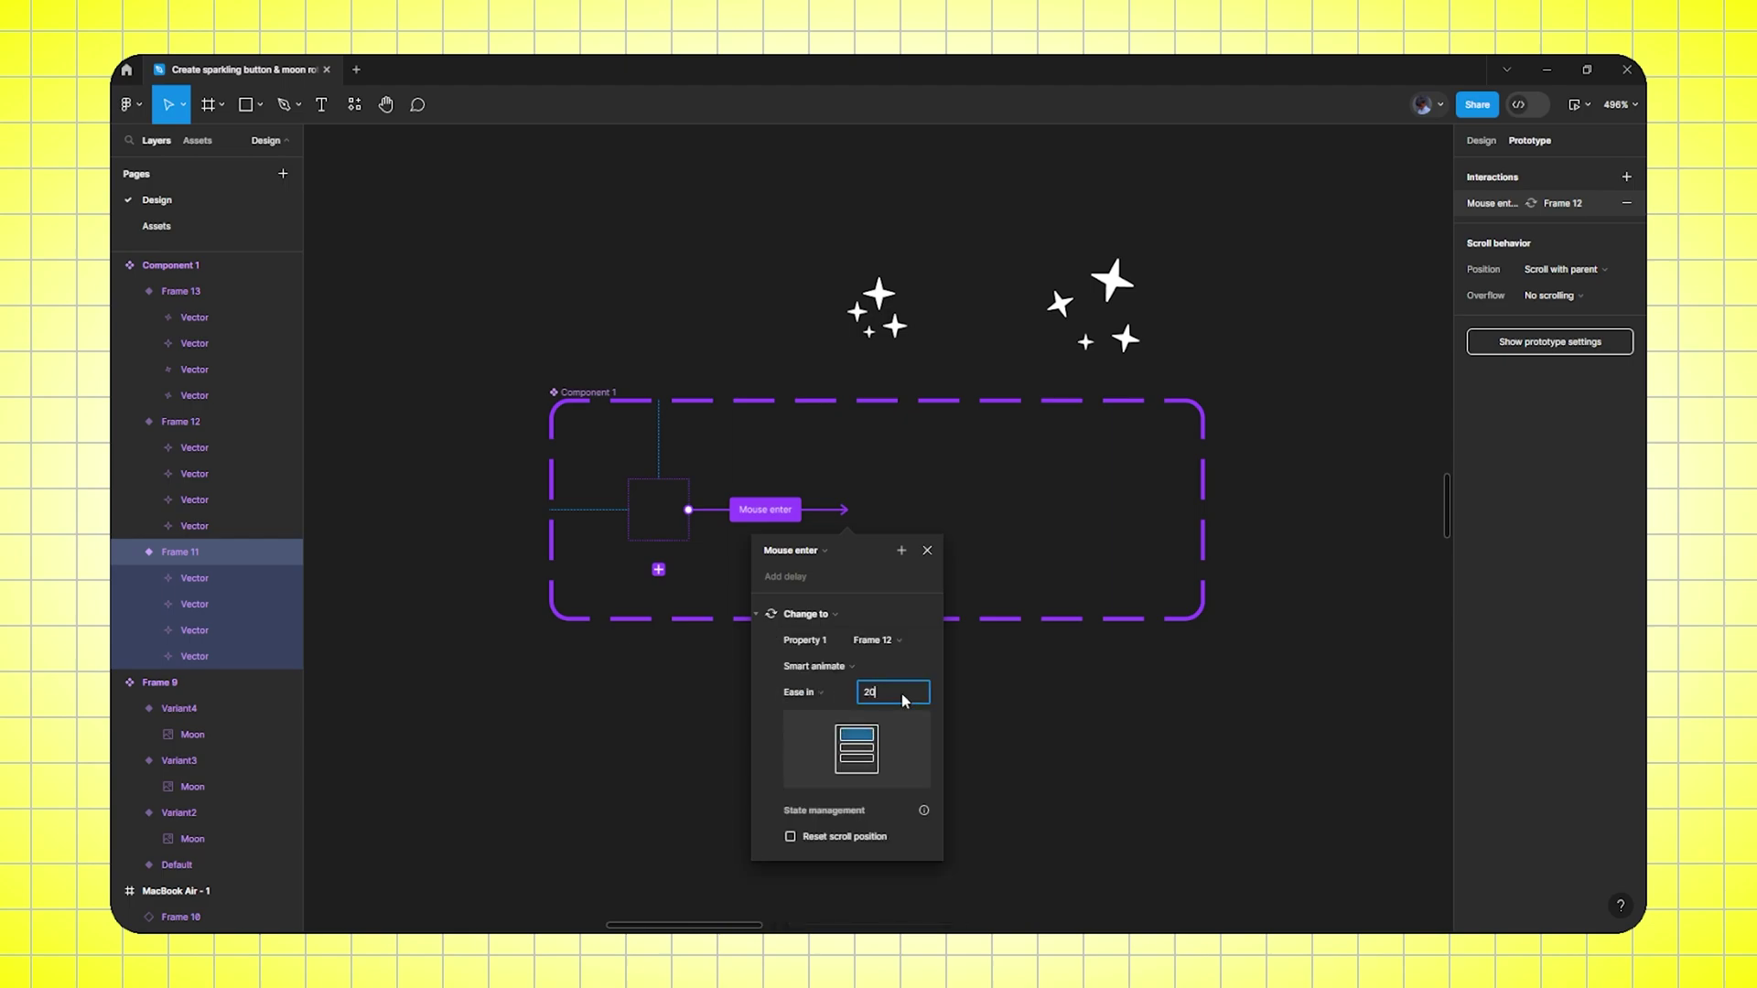
pyautogui.press('Return')
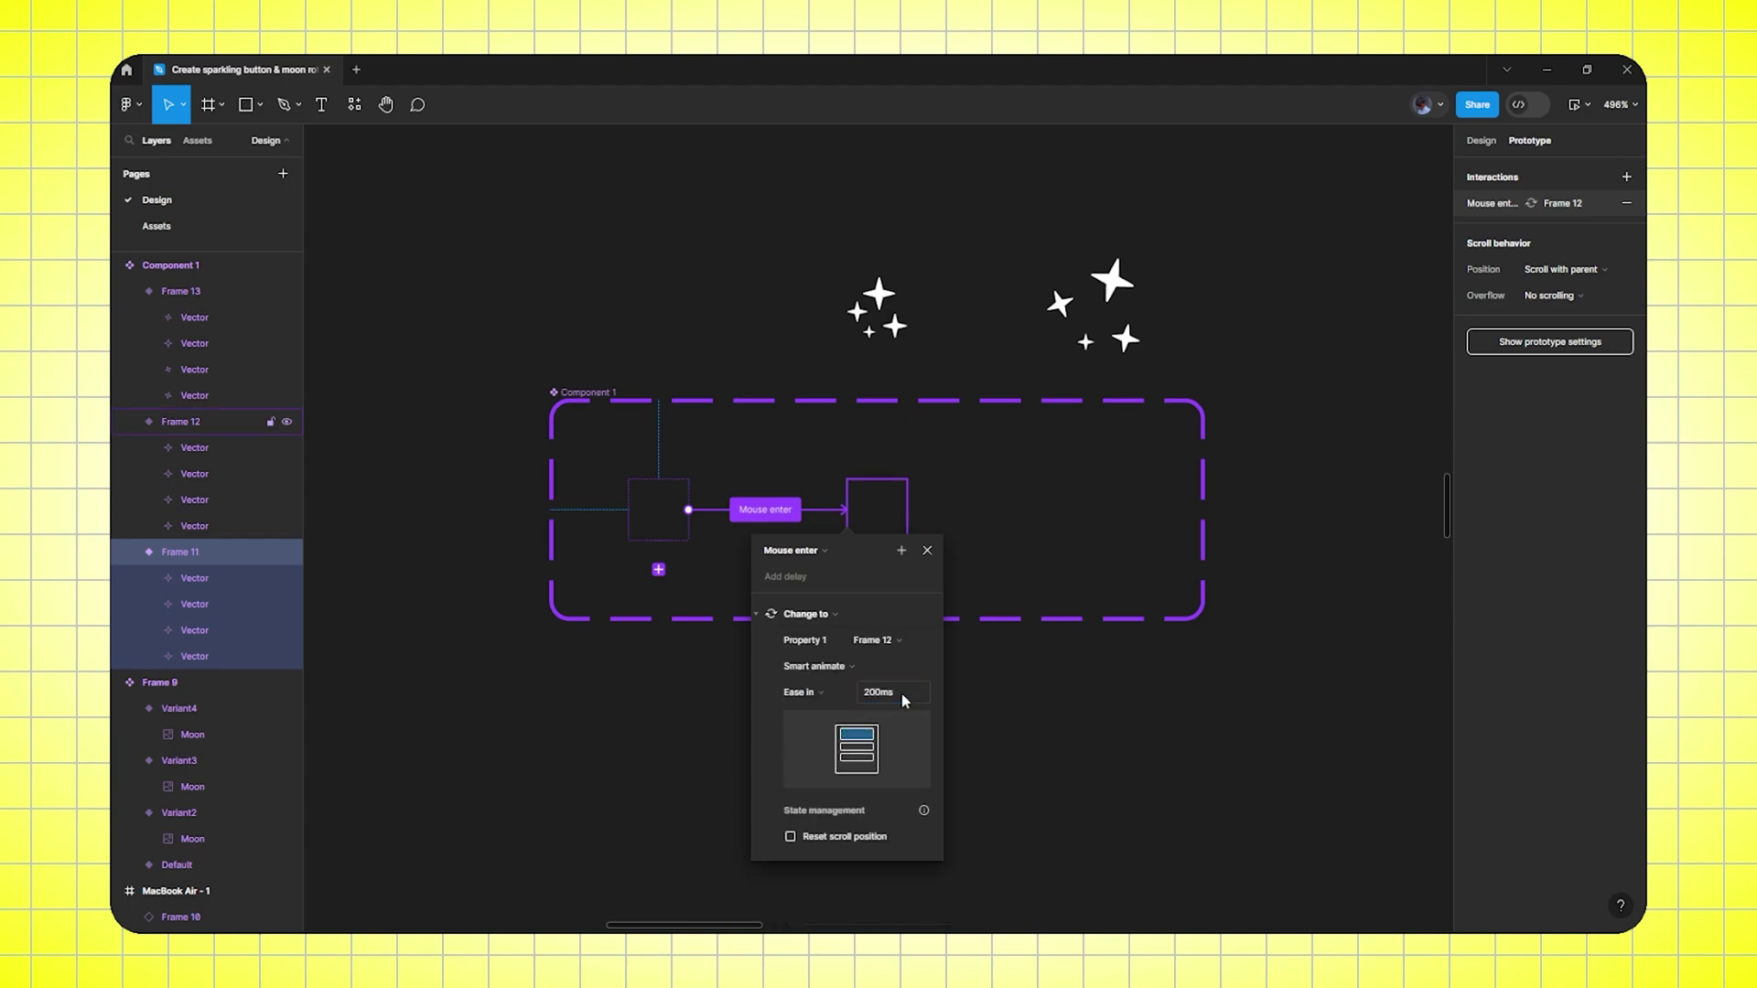
pyautogui.click(927, 550)
# Add a prototype interaction from the Frame 12 variant to Frame 13, triggered After delay with a 1 ms delay
pyautogui.click(898, 527)
pyautogui.moveTo(907, 509); pyautogui.dragTo(1101, 514)
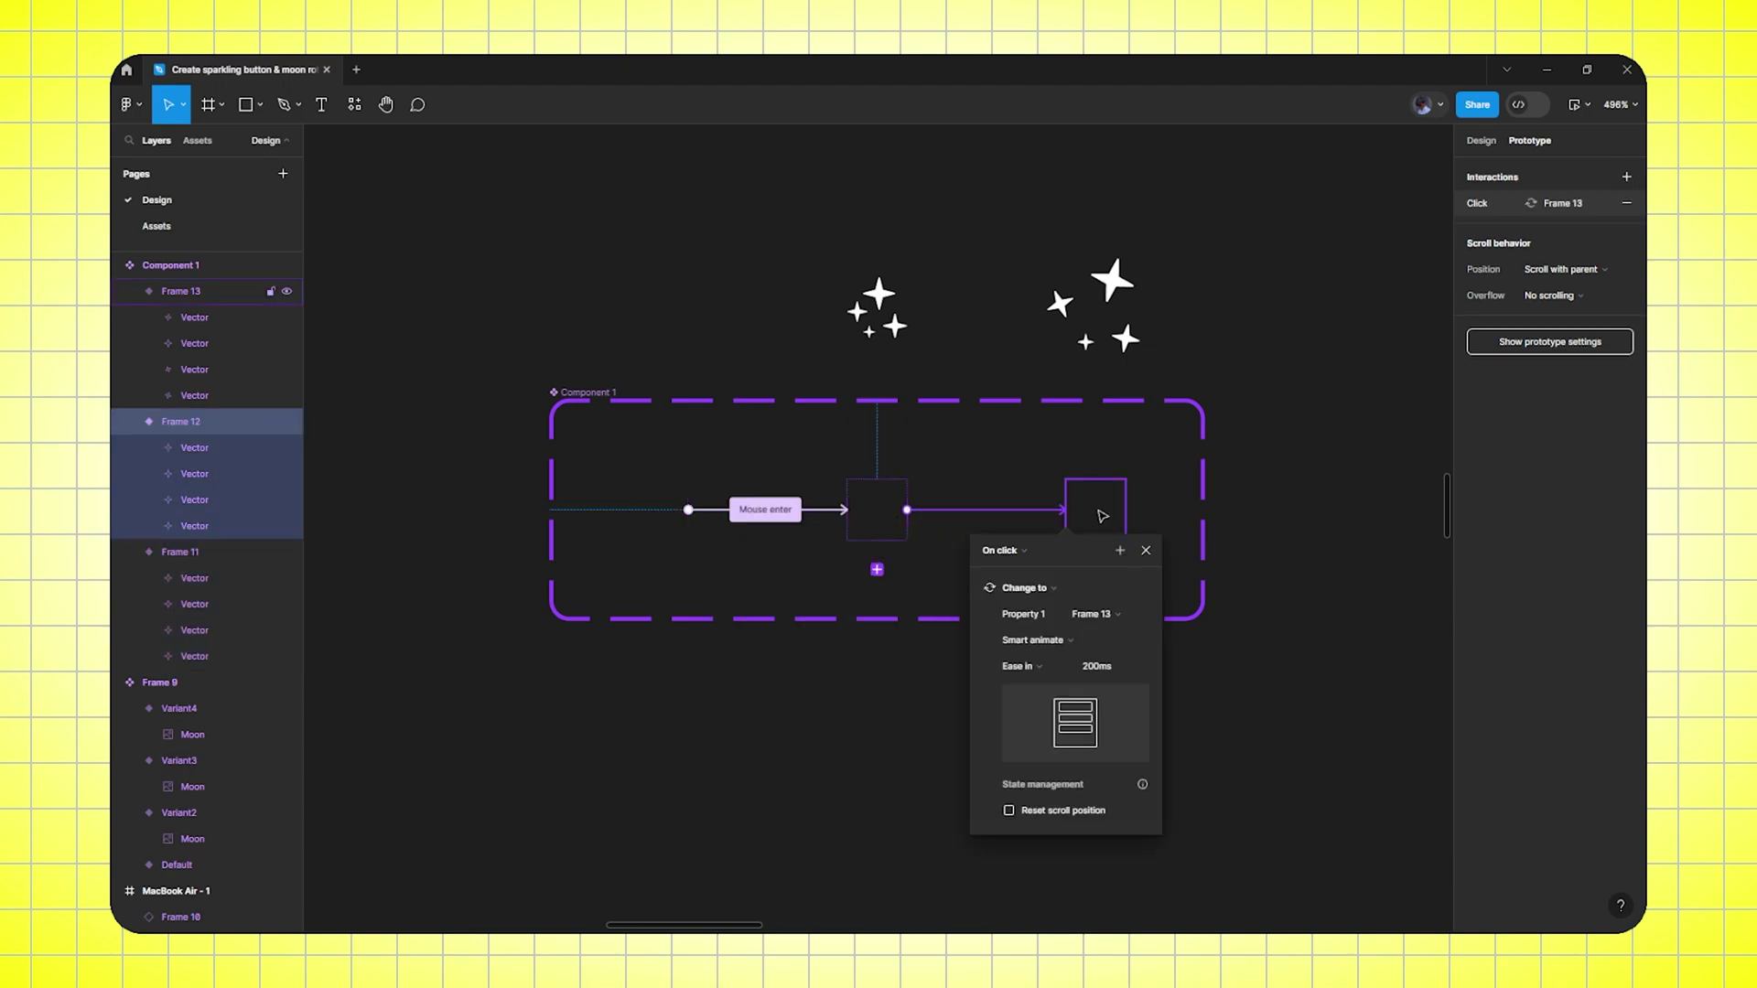
pyautogui.click(1013, 564)
pyautogui.click(1012, 753)
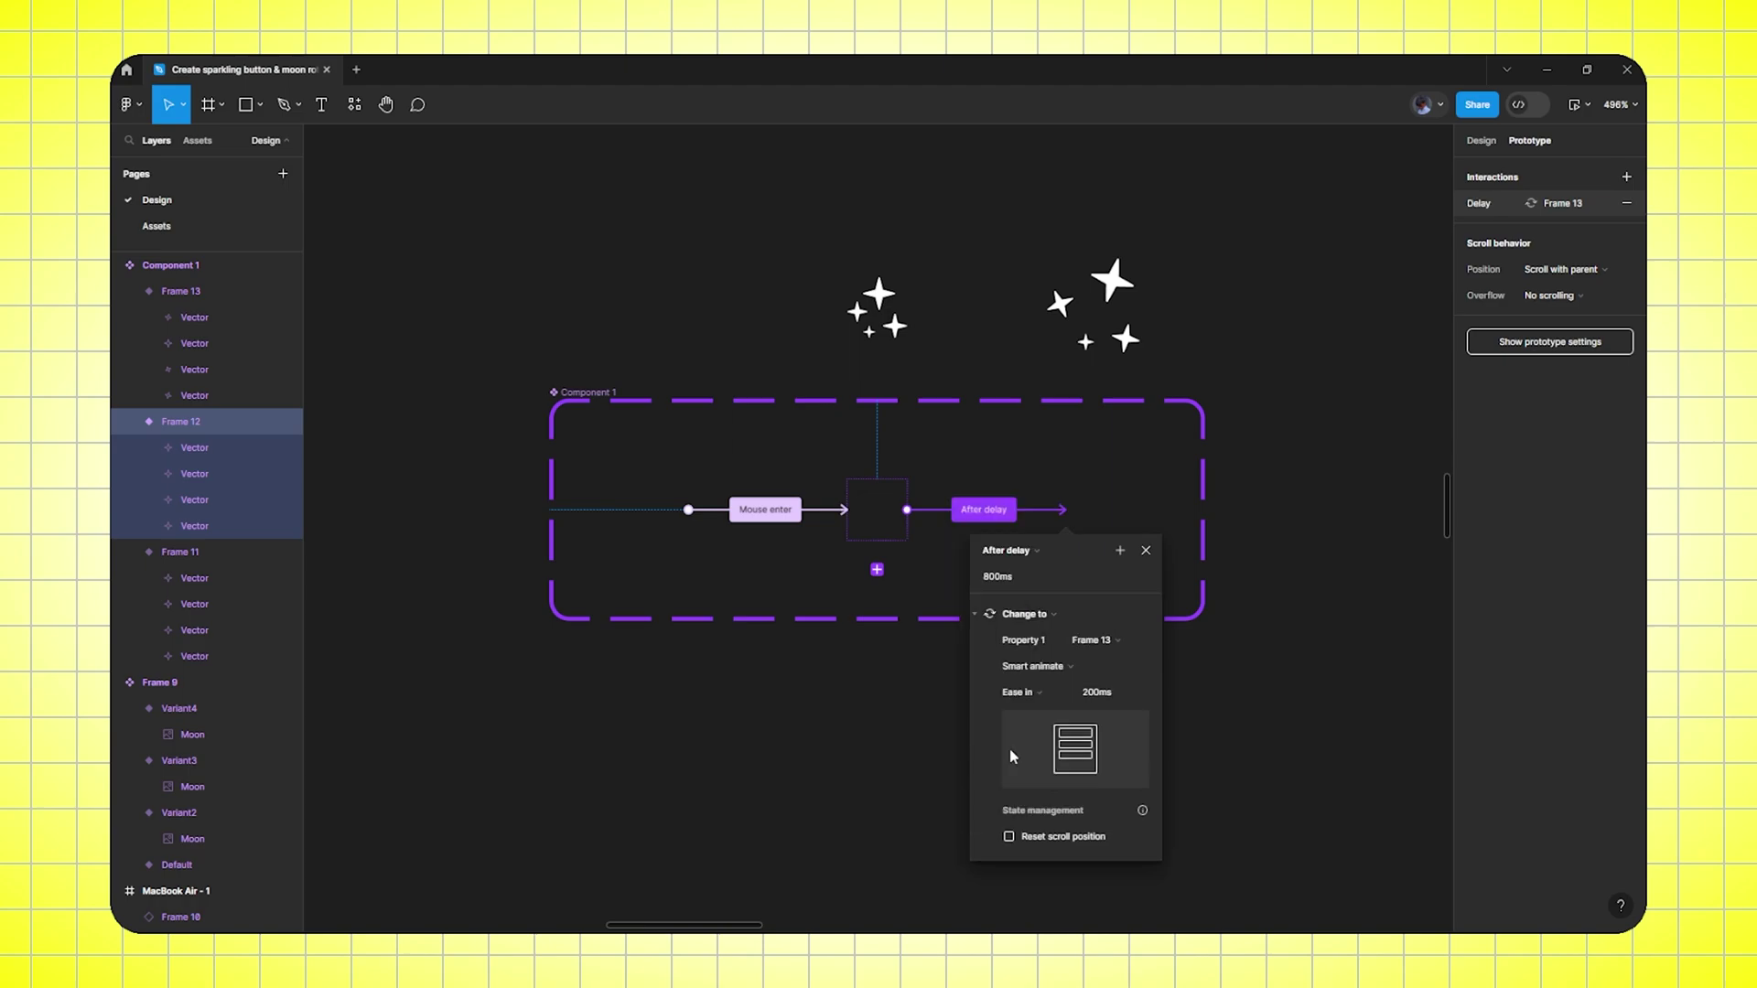
pyautogui.write('1')
# Set the Frame 12 to Frame 13 transition to Ease out easing with a 200 ms duration
pyautogui.click(1034, 692)
pyautogui.click(1041, 695)
pyautogui.click(1041, 695)
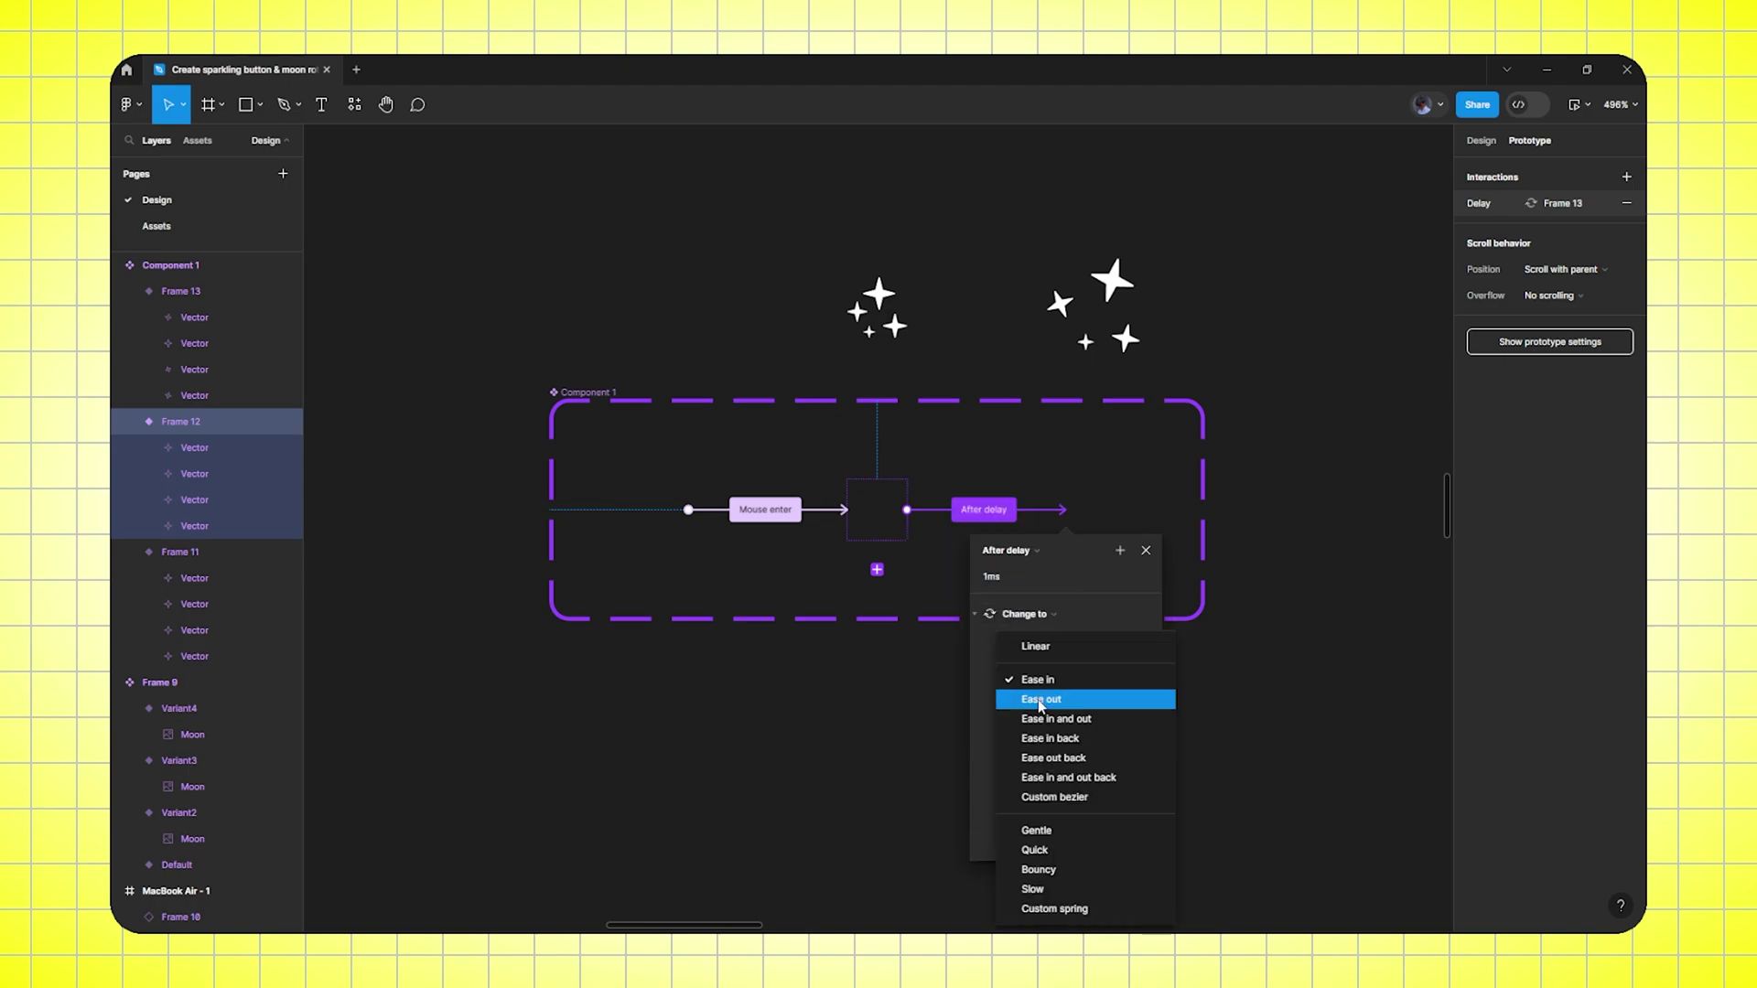
pyautogui.click(1041, 701)
pyautogui.click(1122, 695)
pyautogui.click(1145, 550)
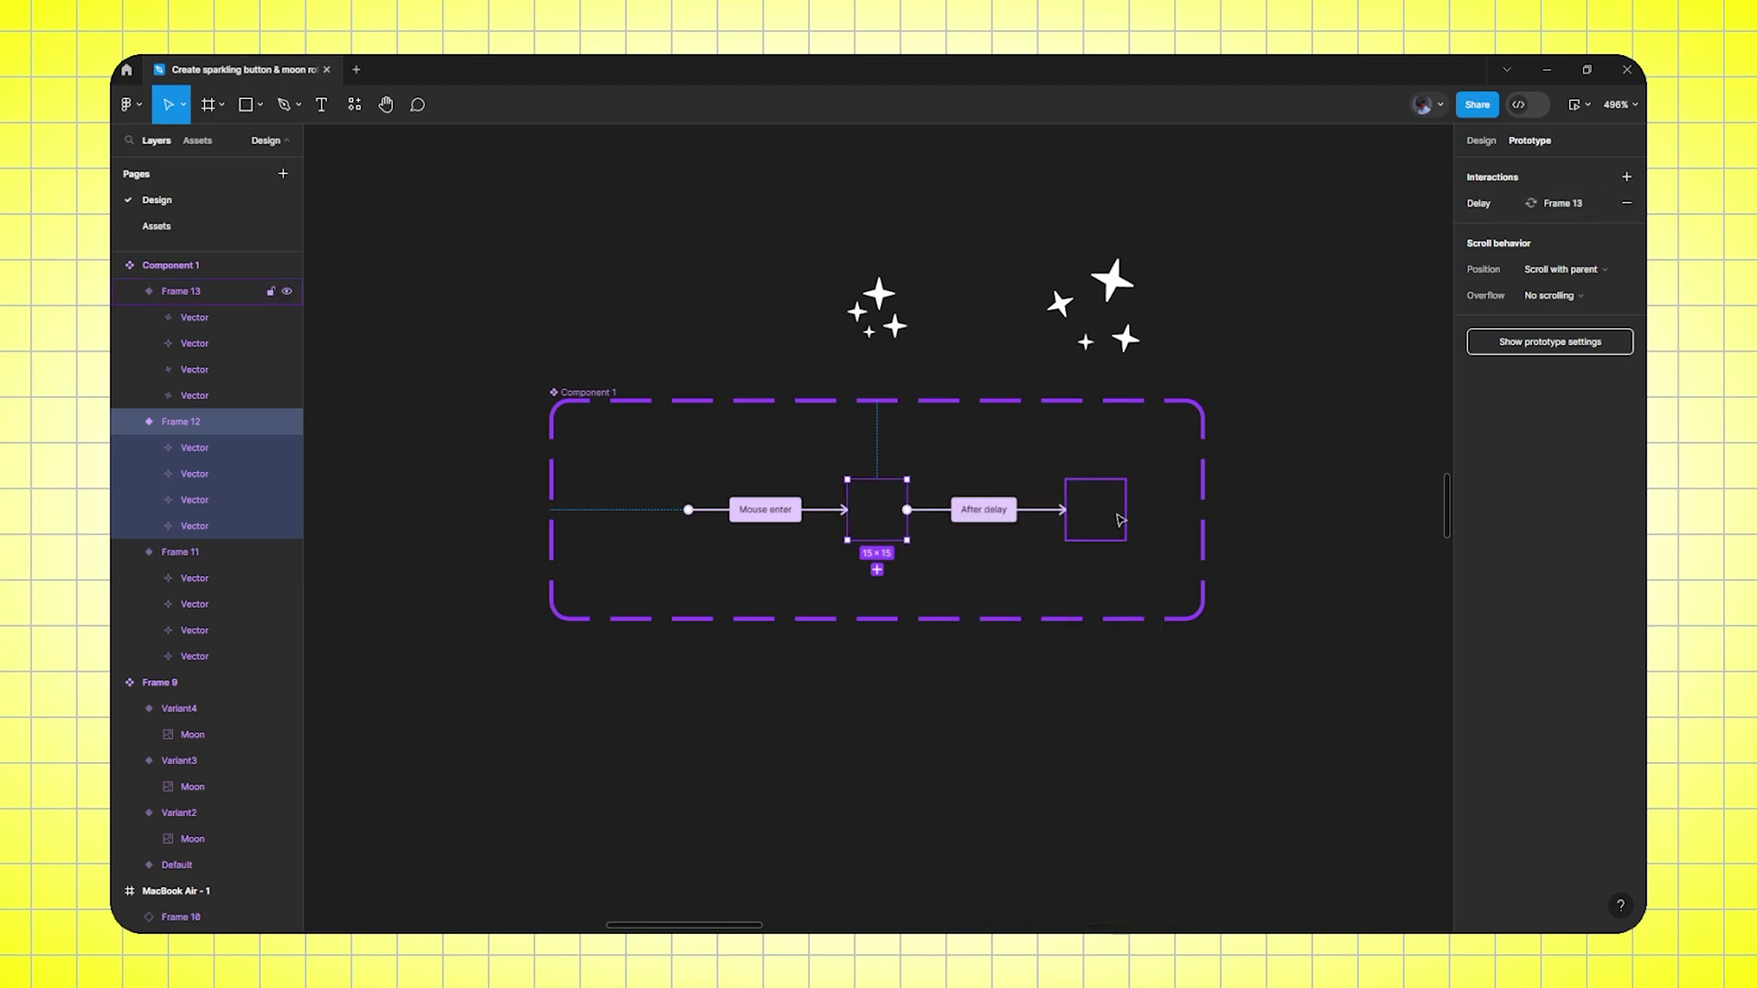
# Add a prototype interaction from the Frame 13 variant back to Frame 11, triggered After delay with a 1 ms delay
pyautogui.click(1124, 529)
pyautogui.moveTo(1128, 515); pyautogui.dragTo(667, 536)
pyautogui.click(626, 550)
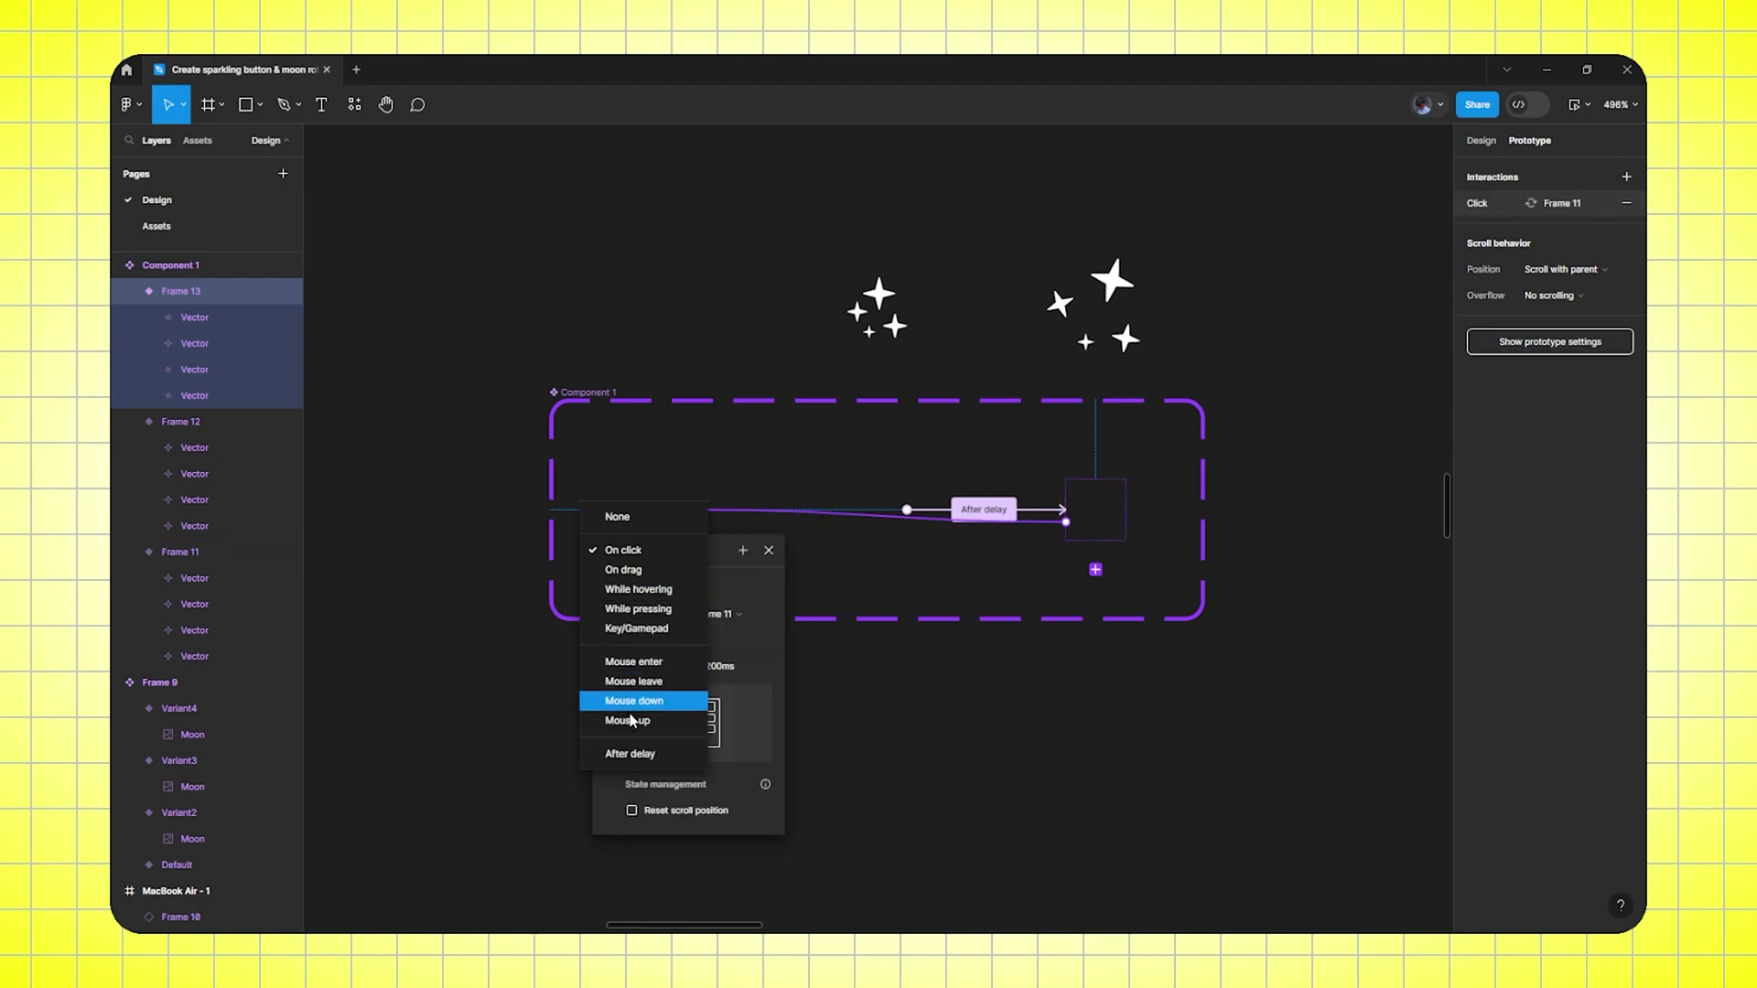
pyautogui.click(633, 750)
pyautogui.click(631, 579)
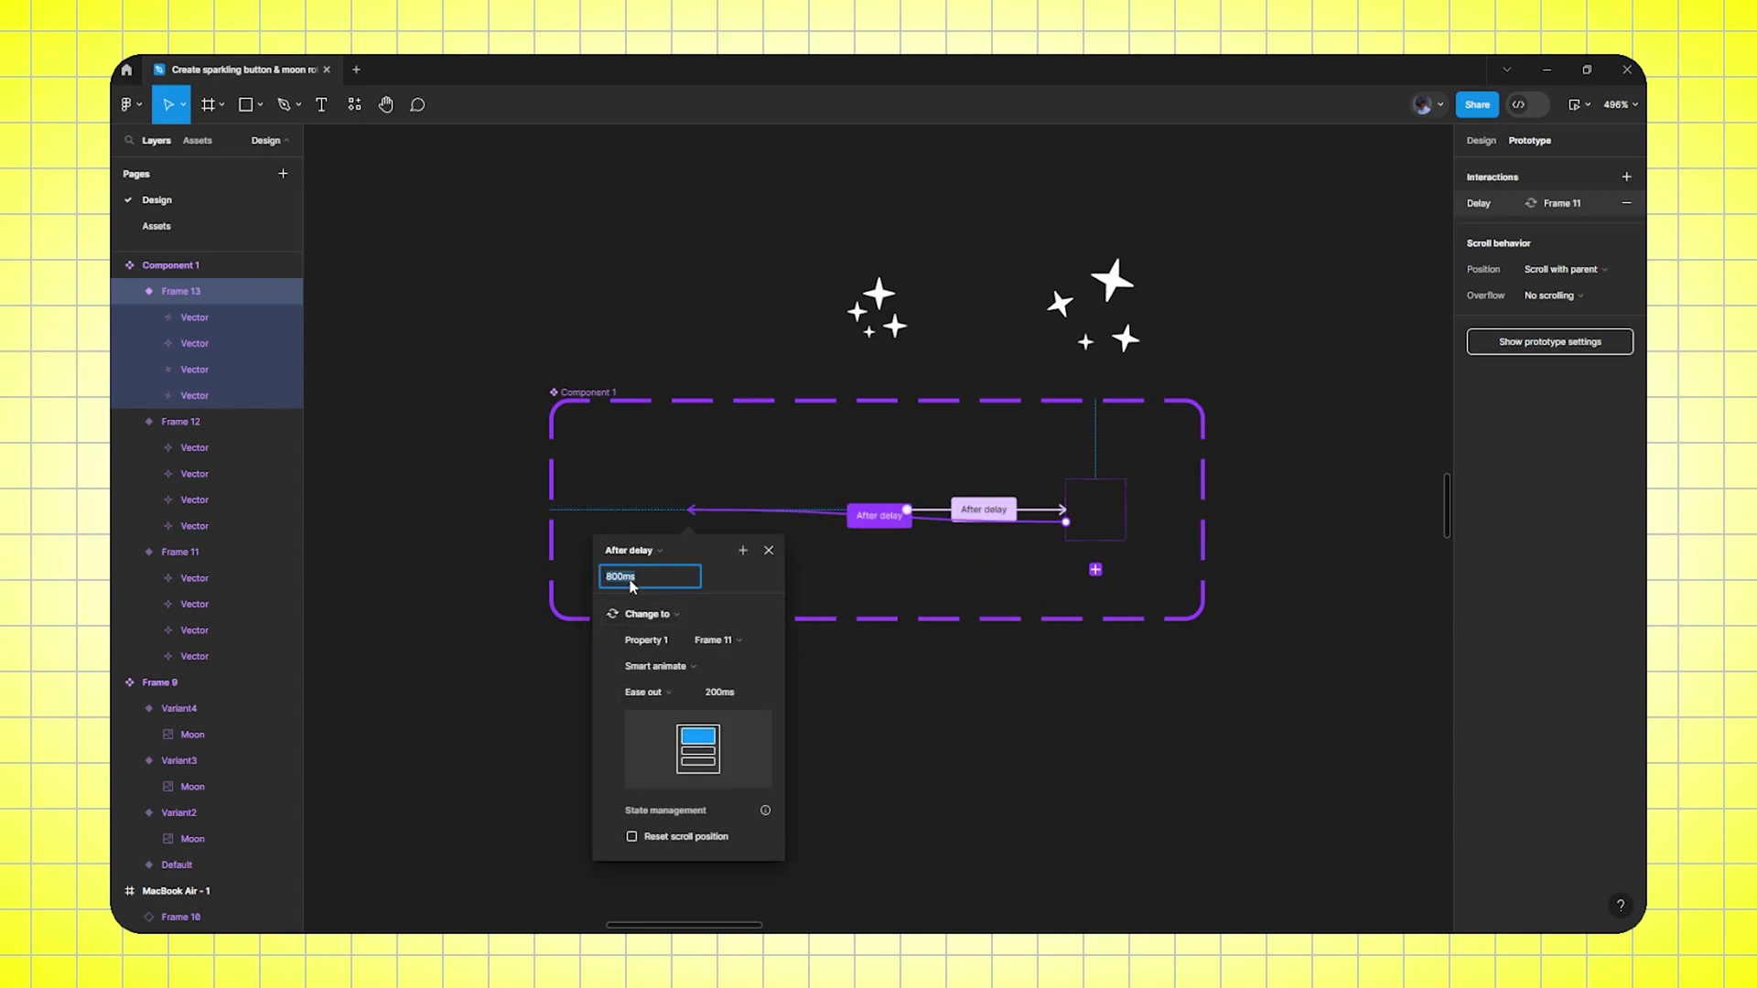
# Set the Frame 13 to Frame 11 transition animation to Instant and close the interaction settings
pyautogui.click(656, 664)
pyautogui.click(665, 666)
pyautogui.click(664, 666)
pyautogui.click(675, 629)
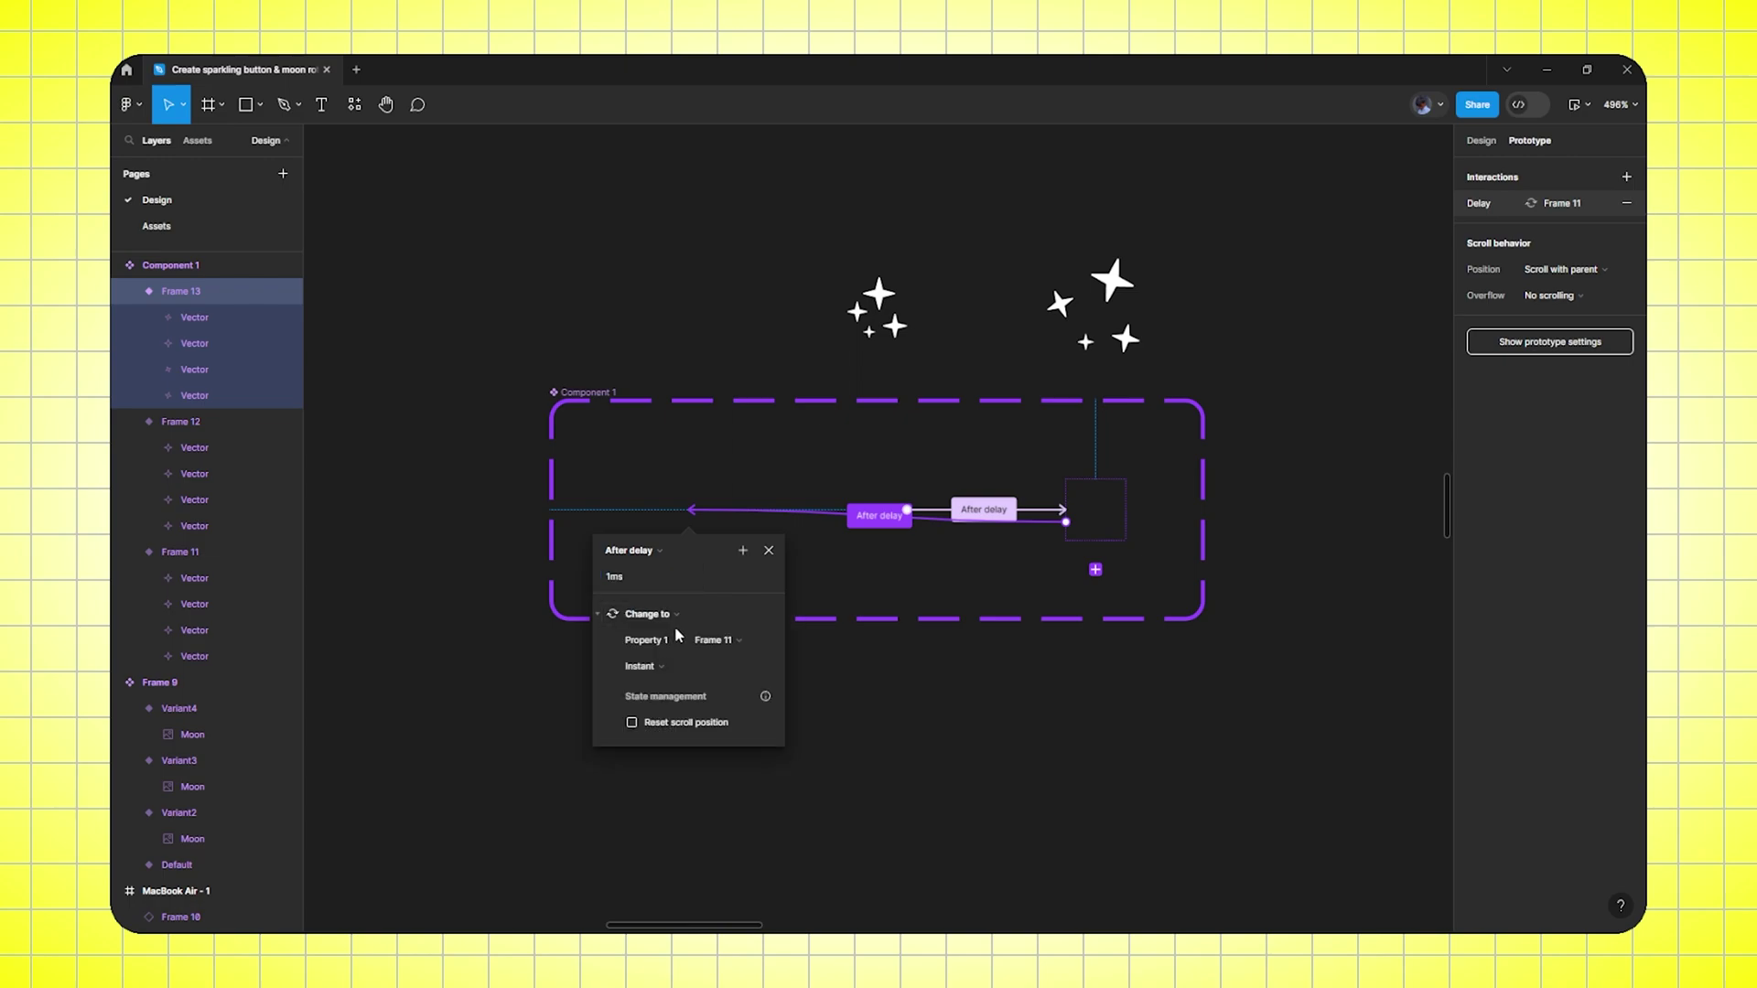
pyautogui.click(768, 550)
pyautogui.click(823, 739)
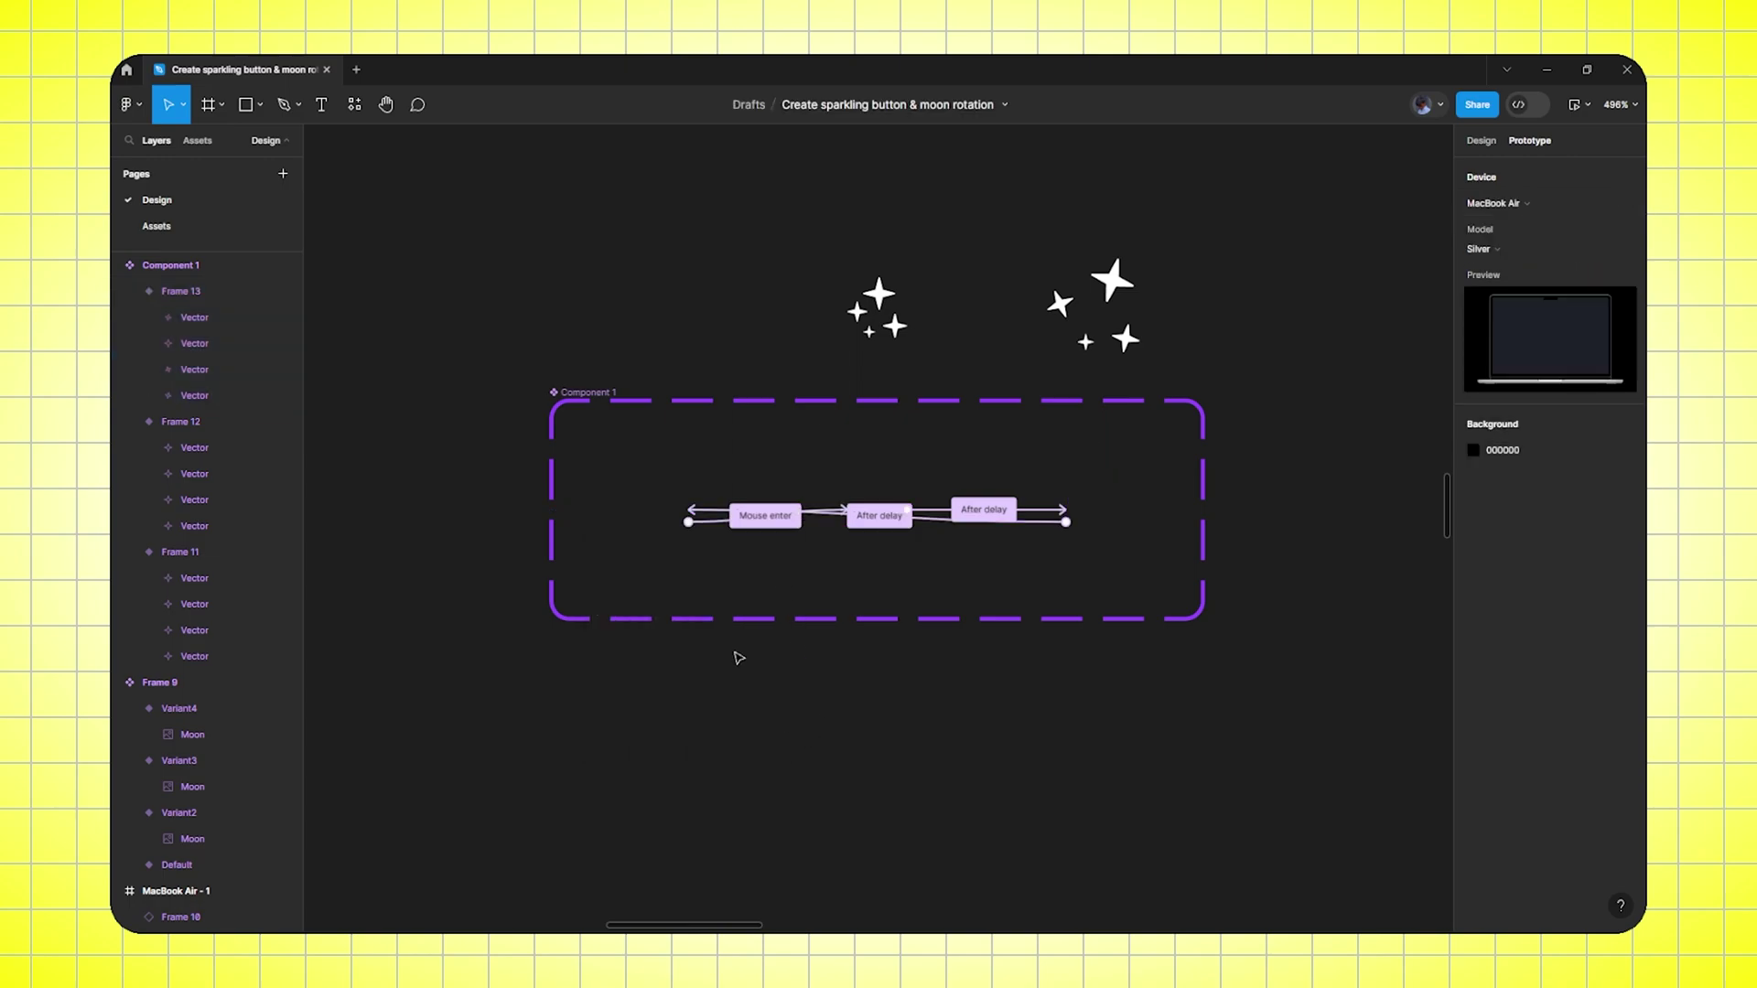
# Create an instance of the Frame 11 variant above the component set and cut it for pasting
pyautogui.click(1481, 140)
pyautogui.click(658, 522)
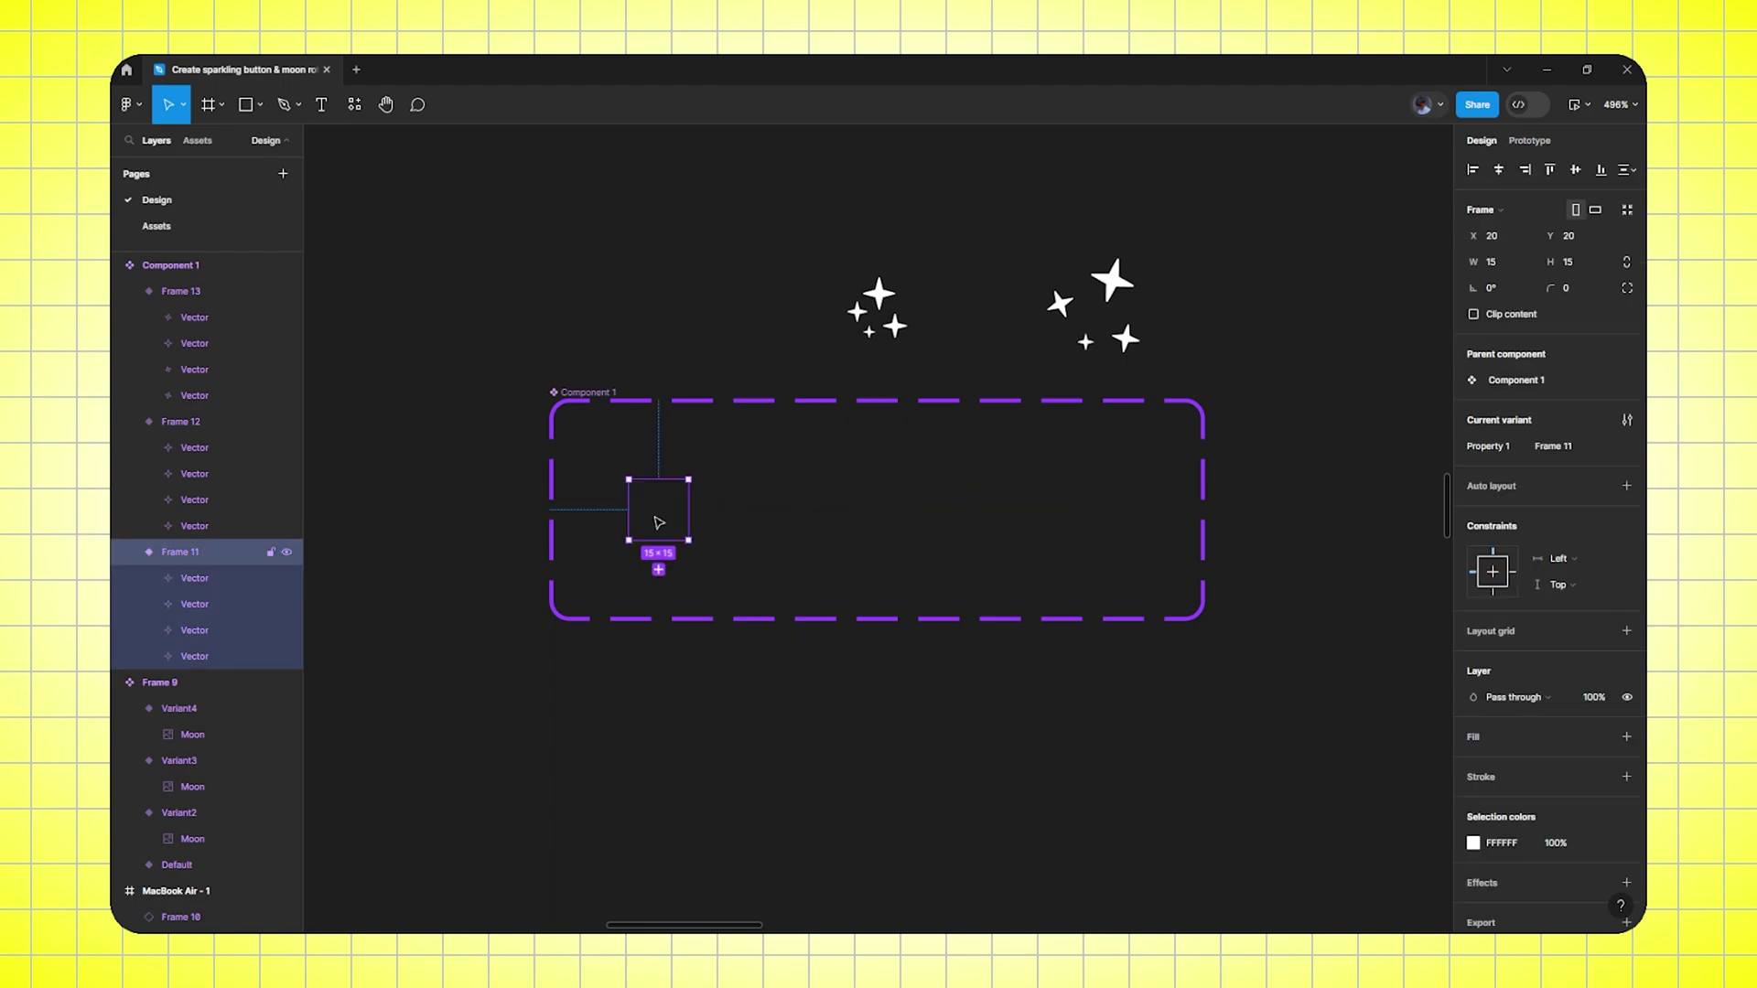
pyautogui.moveTo(661, 522); pyautogui.dragTo(667, 247)
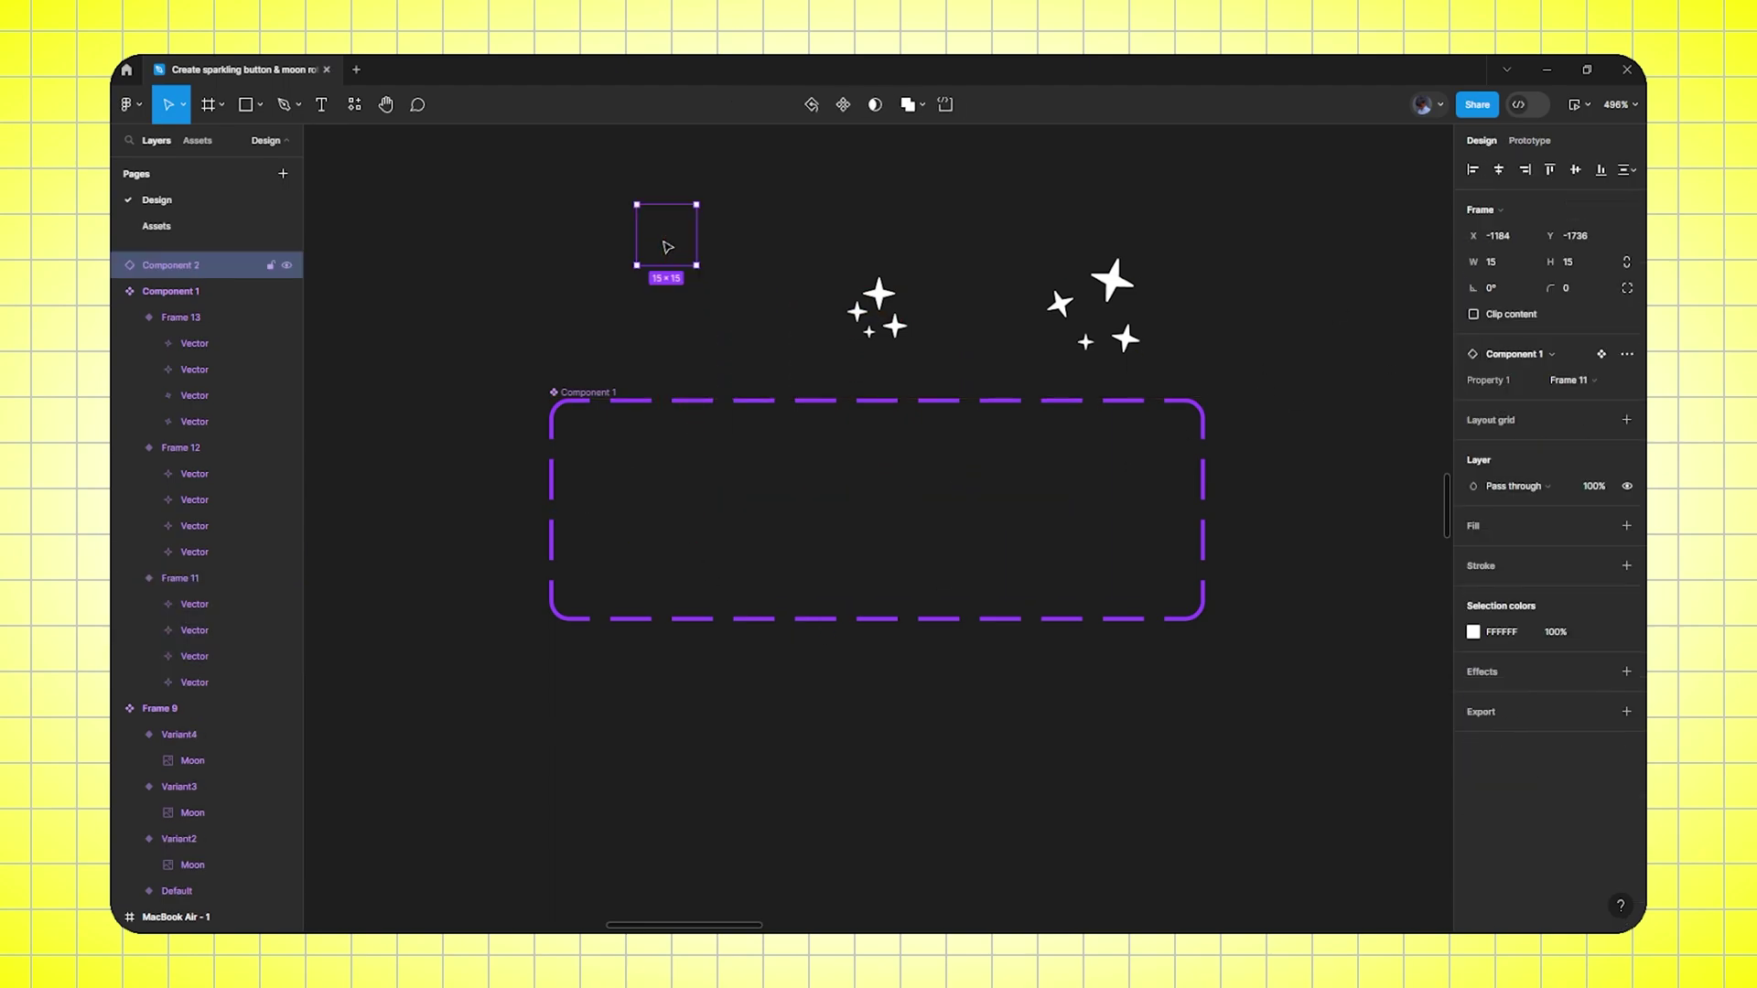
pyautogui.hotkey('ctrl', 'z')
# Paste the star component instance into the EXPLORE button frame on the landing page
pyautogui.scroll(-5, 683, 302)
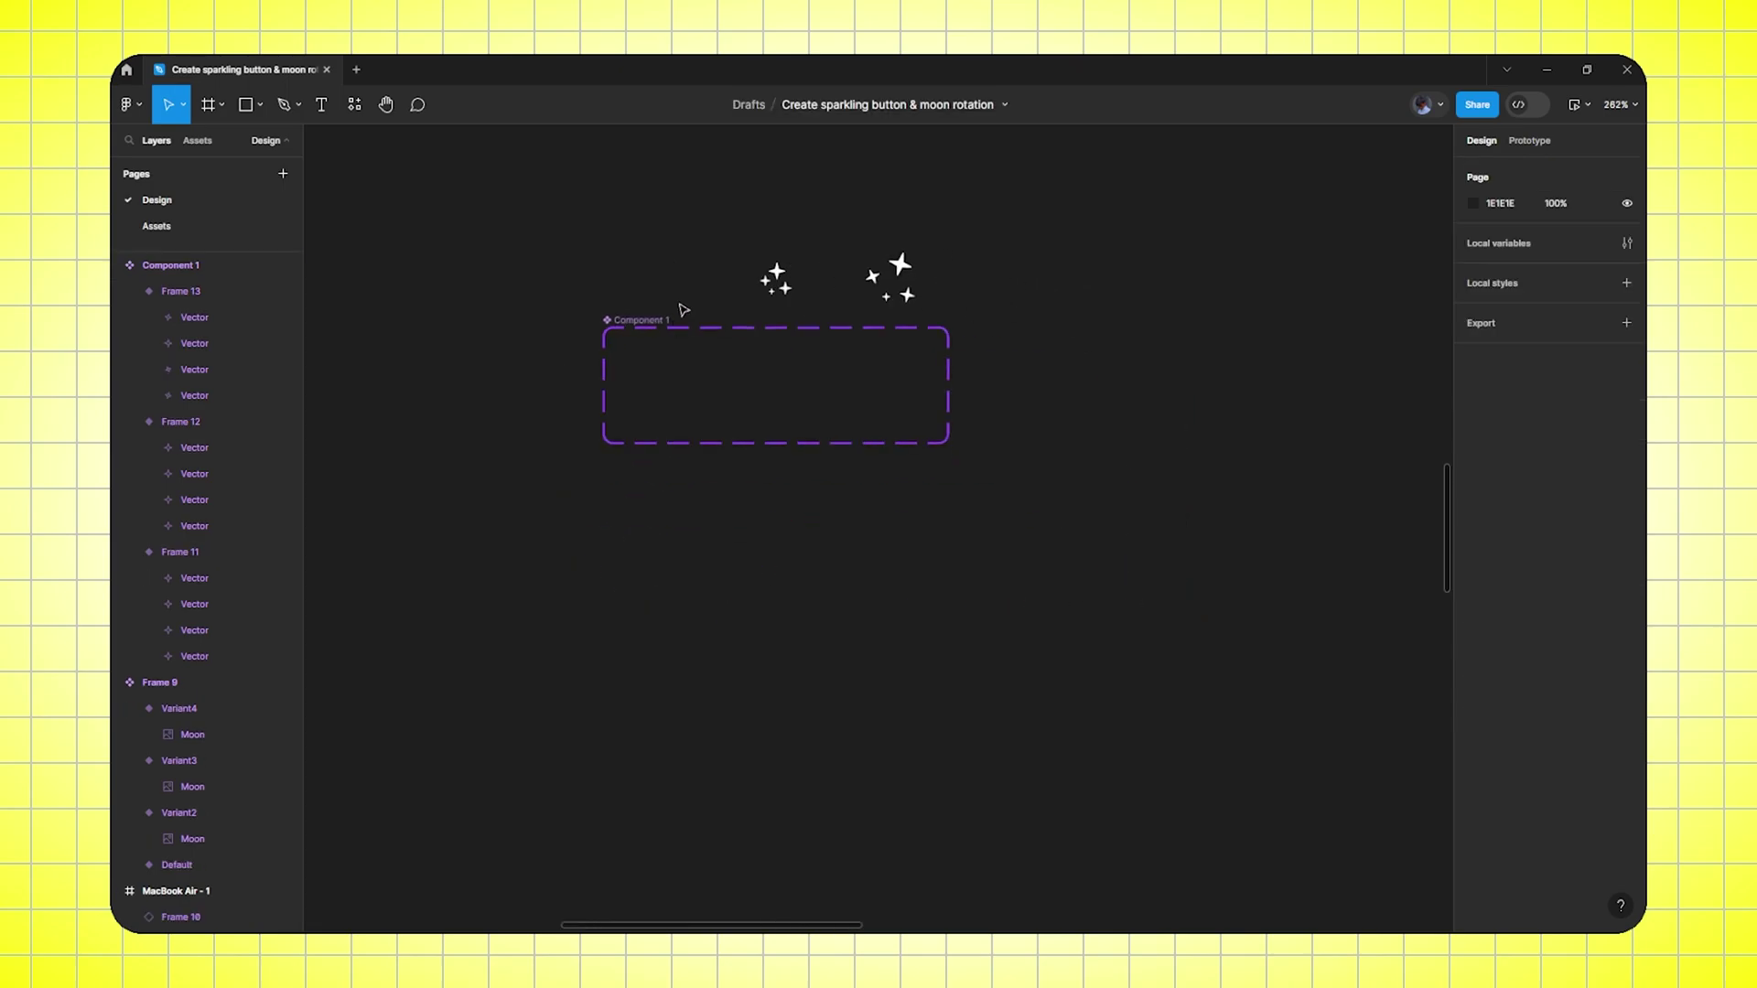
pyautogui.scroll(5, 765, 196)
pyautogui.scroll(-6, 803, 367)
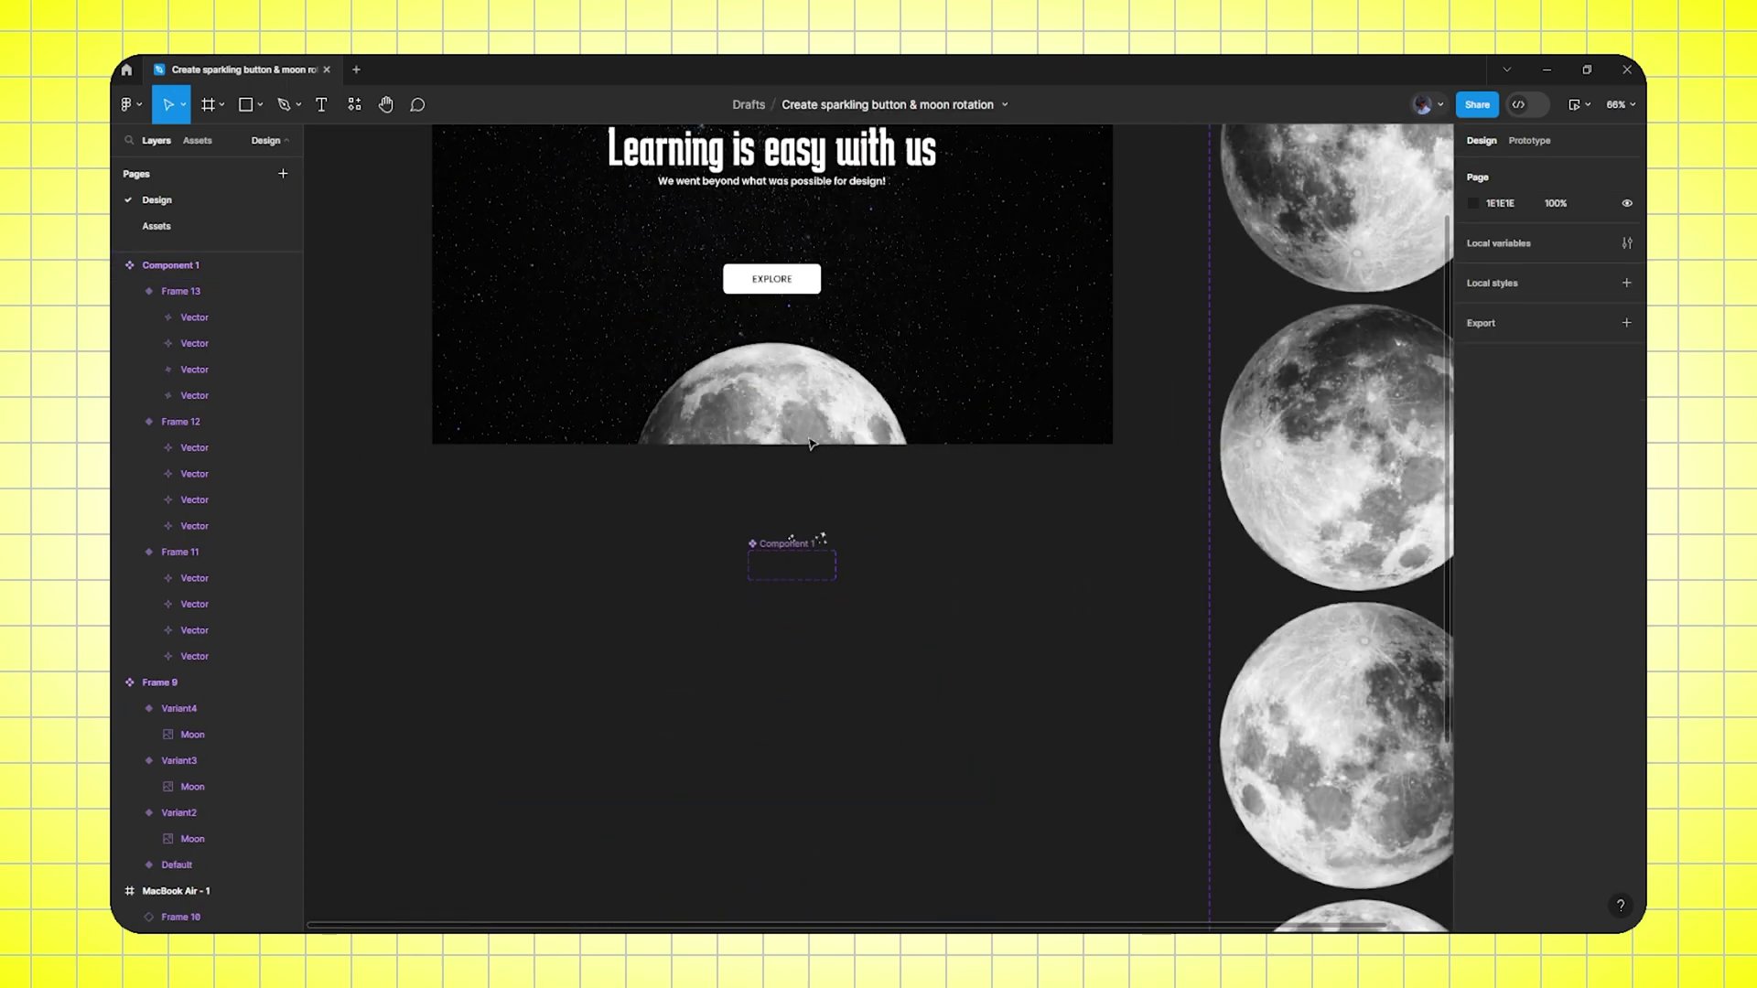
pyautogui.scroll(3, 756, 472)
pyautogui.scroll(5, 756, 472)
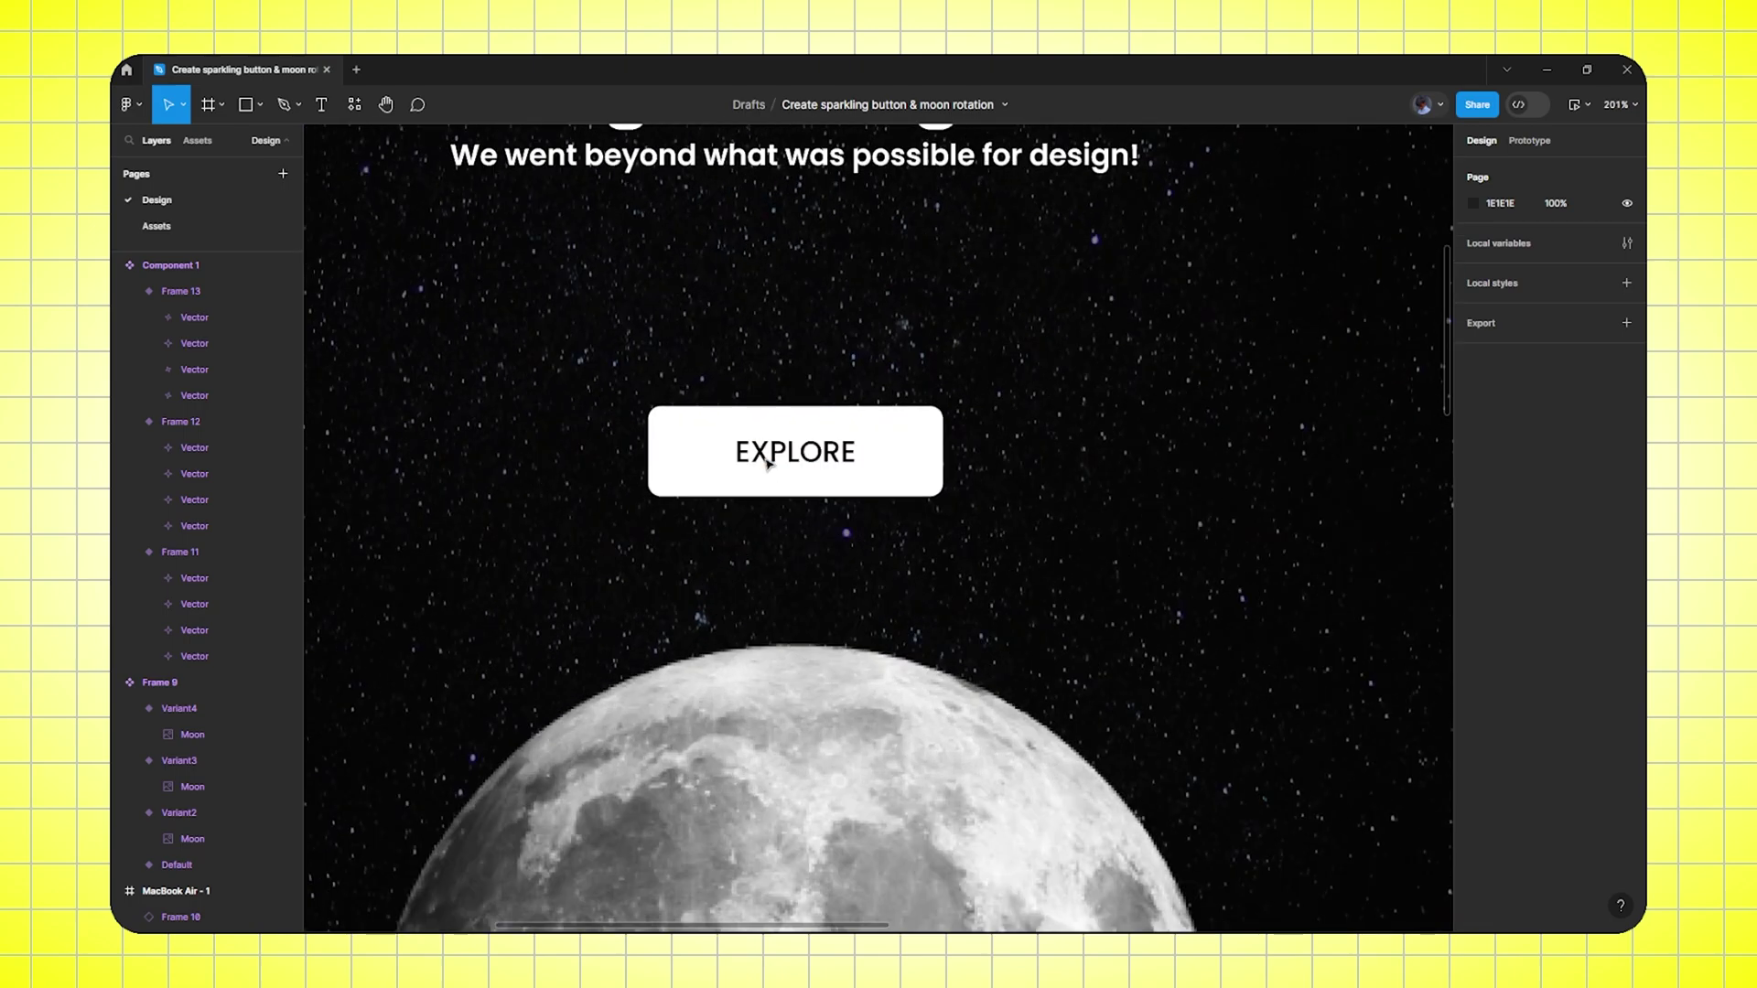
pyautogui.click(710, 452)
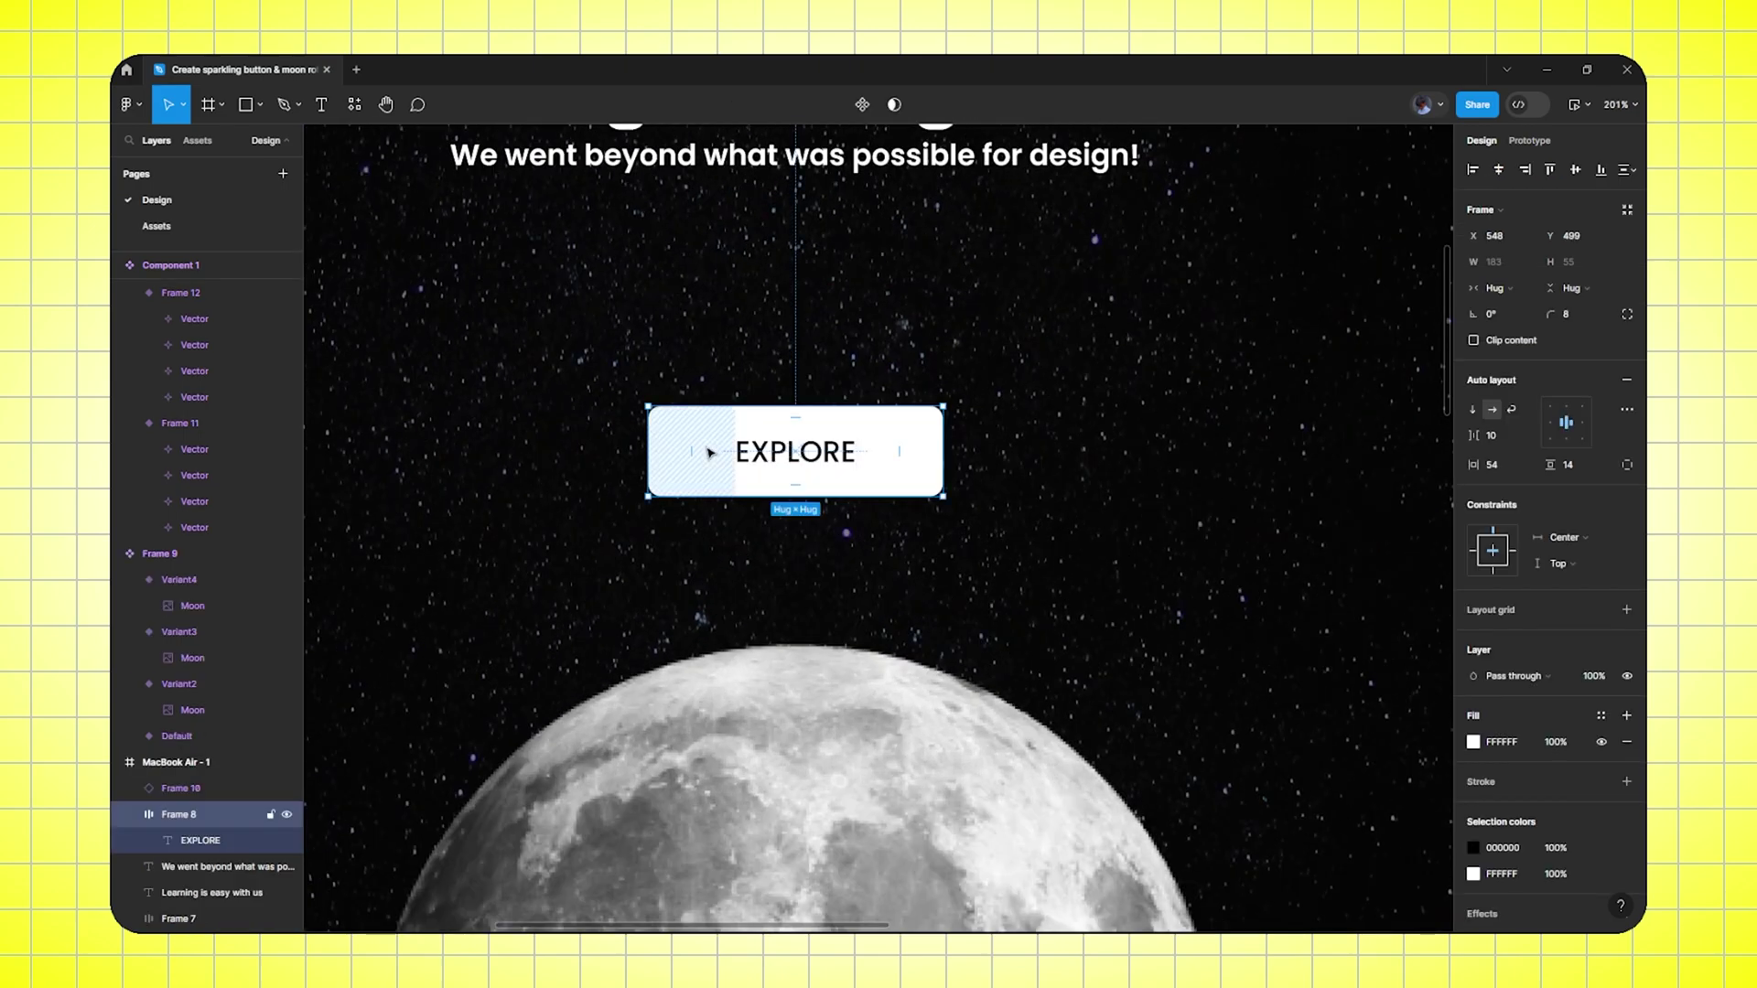
pyautogui.hotkey('ctrl', 'v')
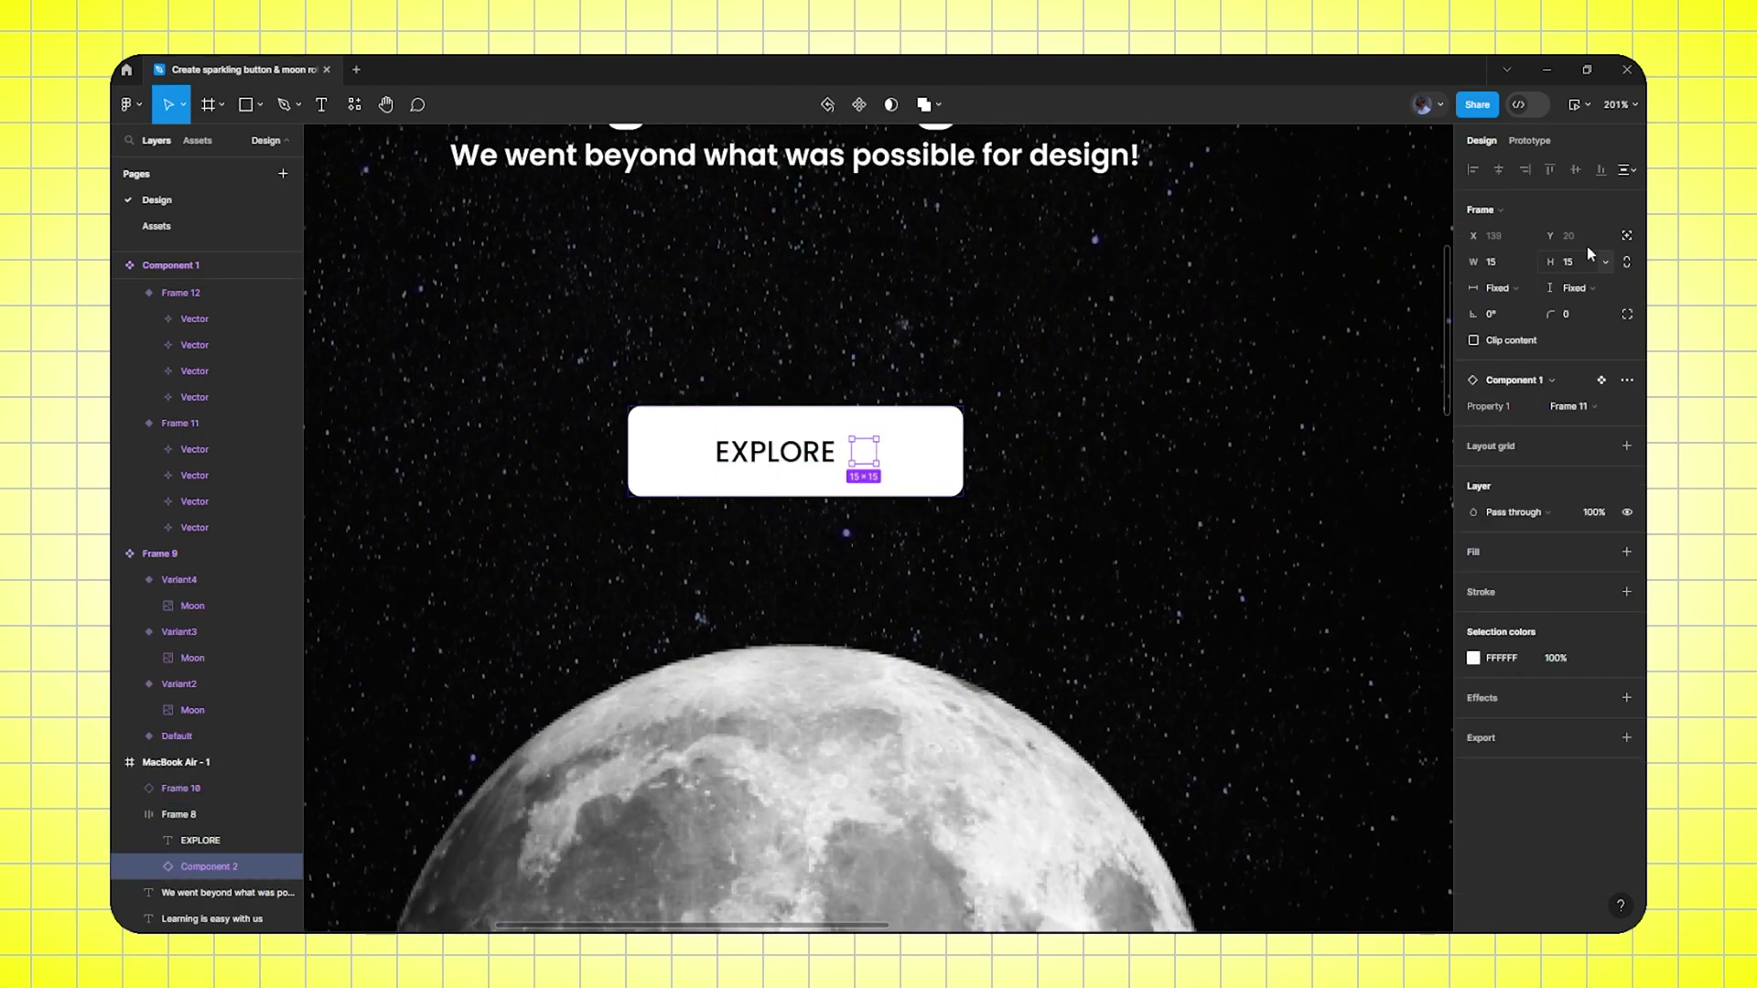
# Give the pasted instance absolute position and place it in the button's top-left corner at X 0, Y 0
pyautogui.click(1626, 235)
pyautogui.moveTo(892, 452); pyautogui.dragTo(662, 414)
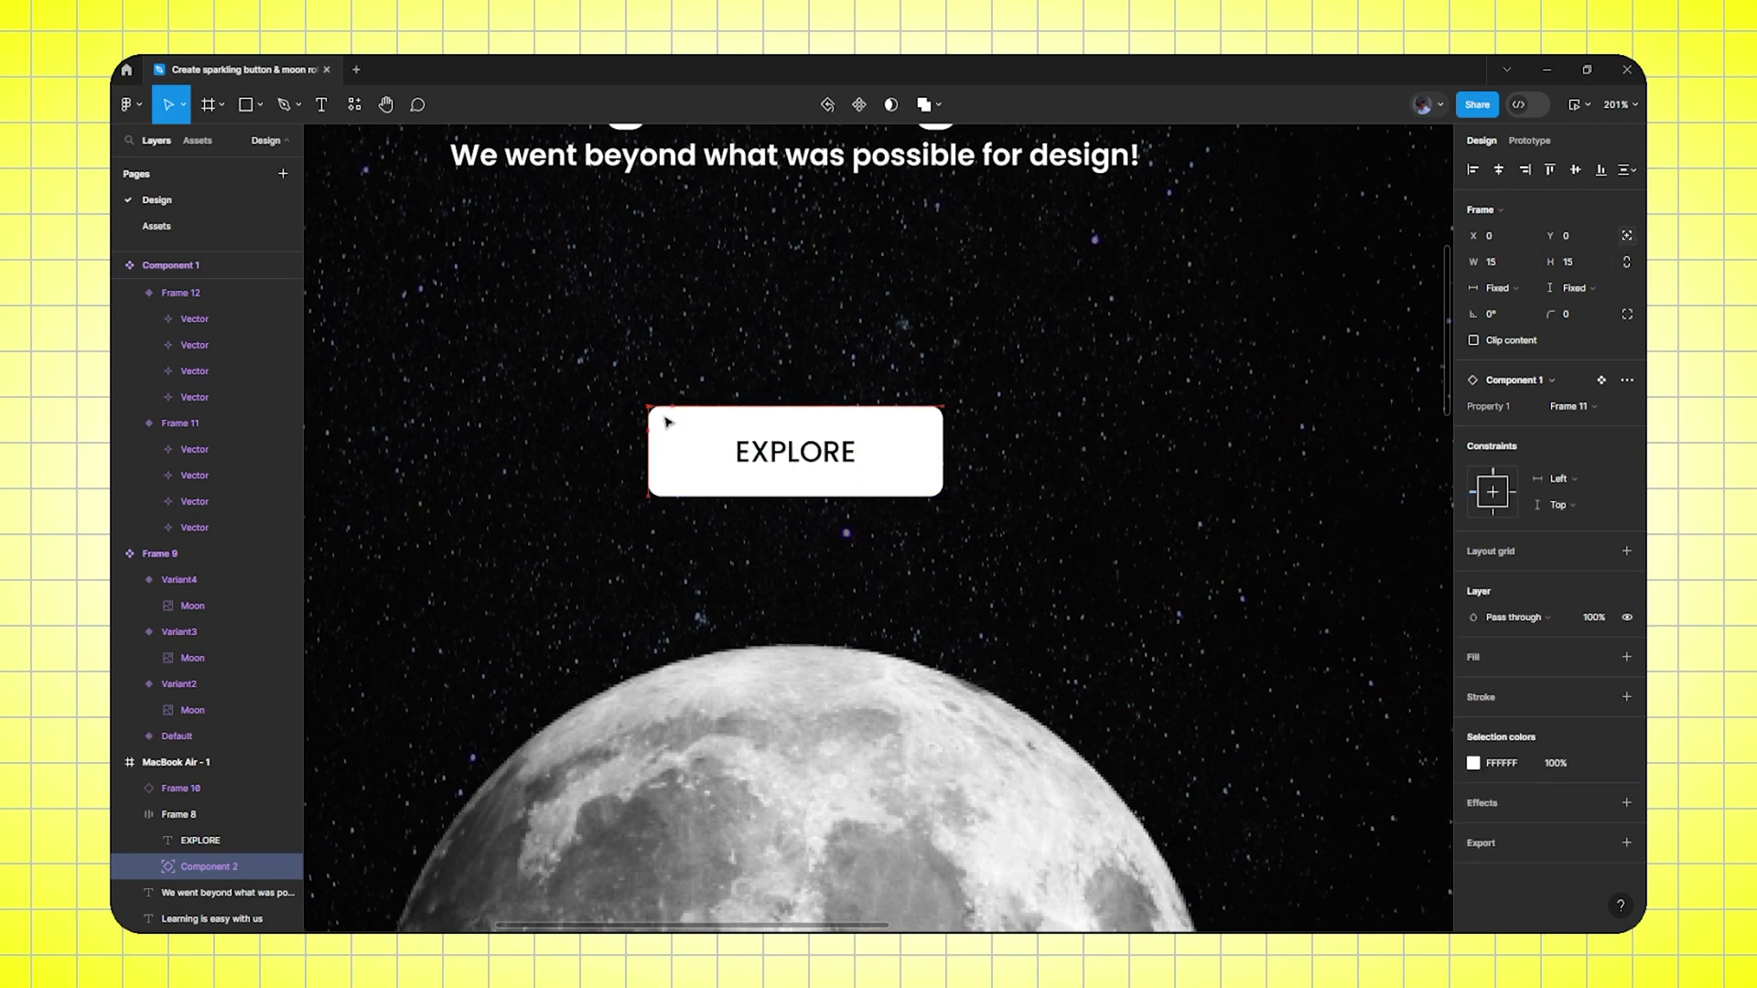
# Duplicate the star instance directly to its right inside the button, at X 15, Y 0
pyautogui.scroll(10, 664, 420)
pyautogui.hscroll(3, 965, 479)
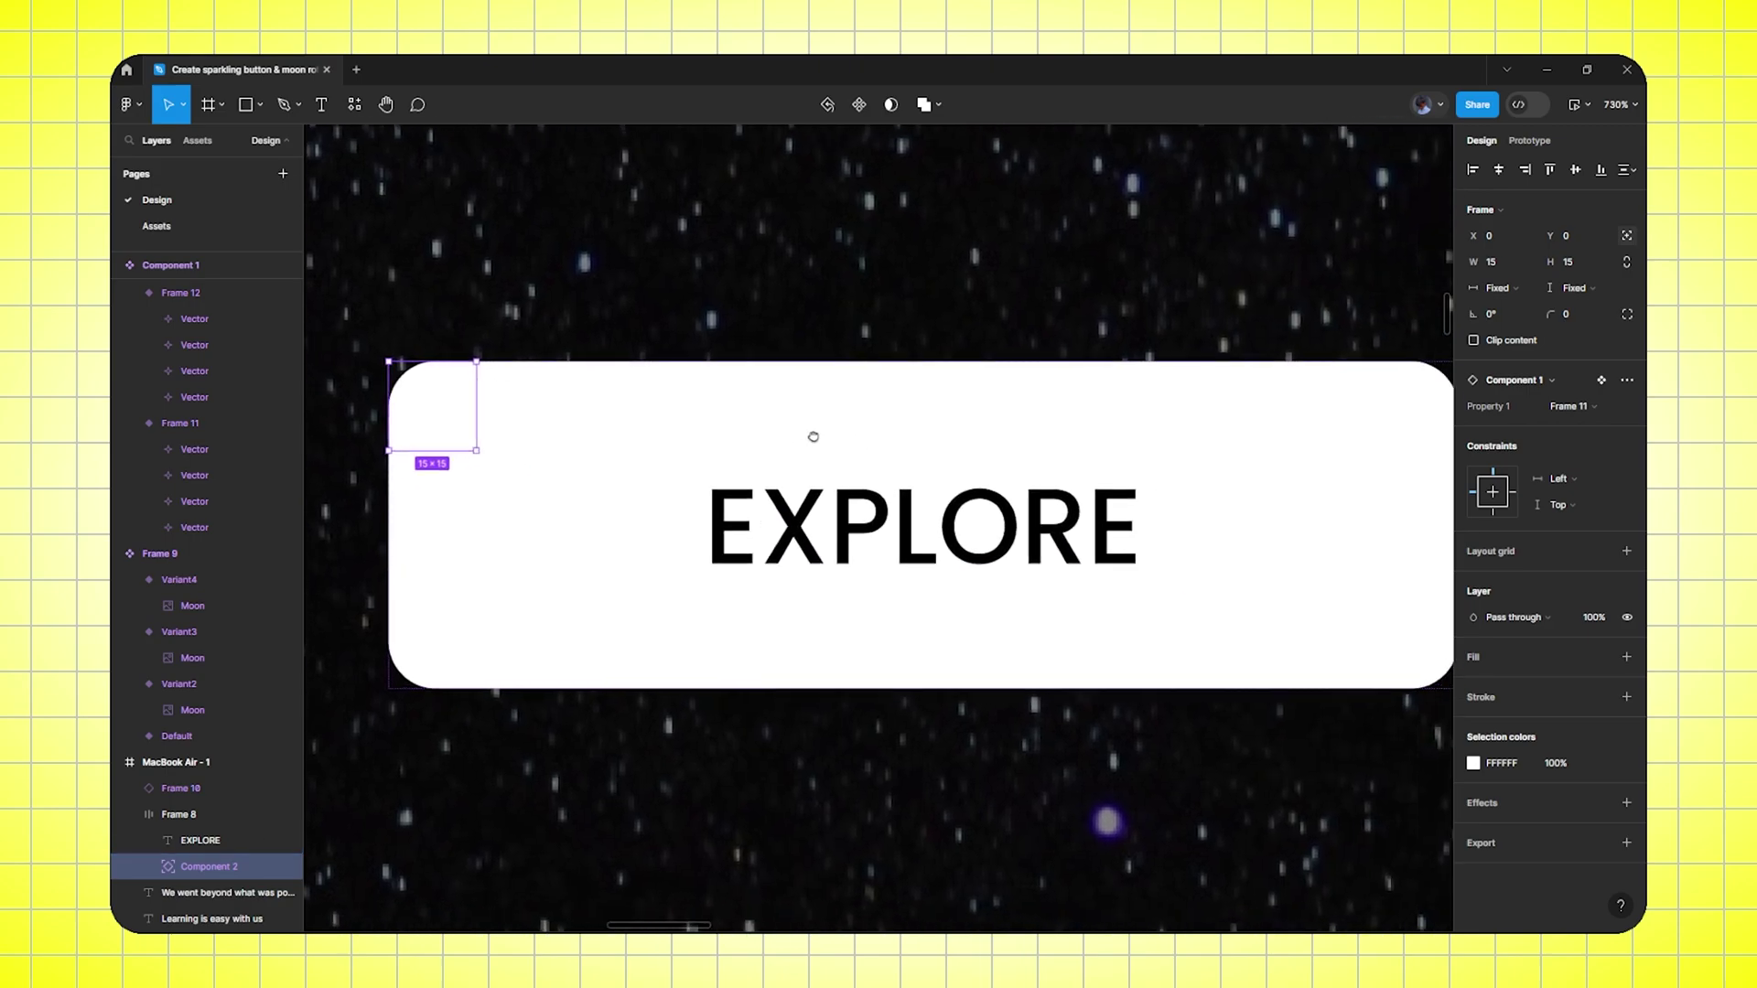
pyautogui.scroll(-5, 814, 437)
pyautogui.scroll(3, 908, 453)
pyautogui.keyDown('alt'); pyautogui.moveTo(539, 419); pyautogui.dragTo(585, 419); pyautogui.keyUp('alt')
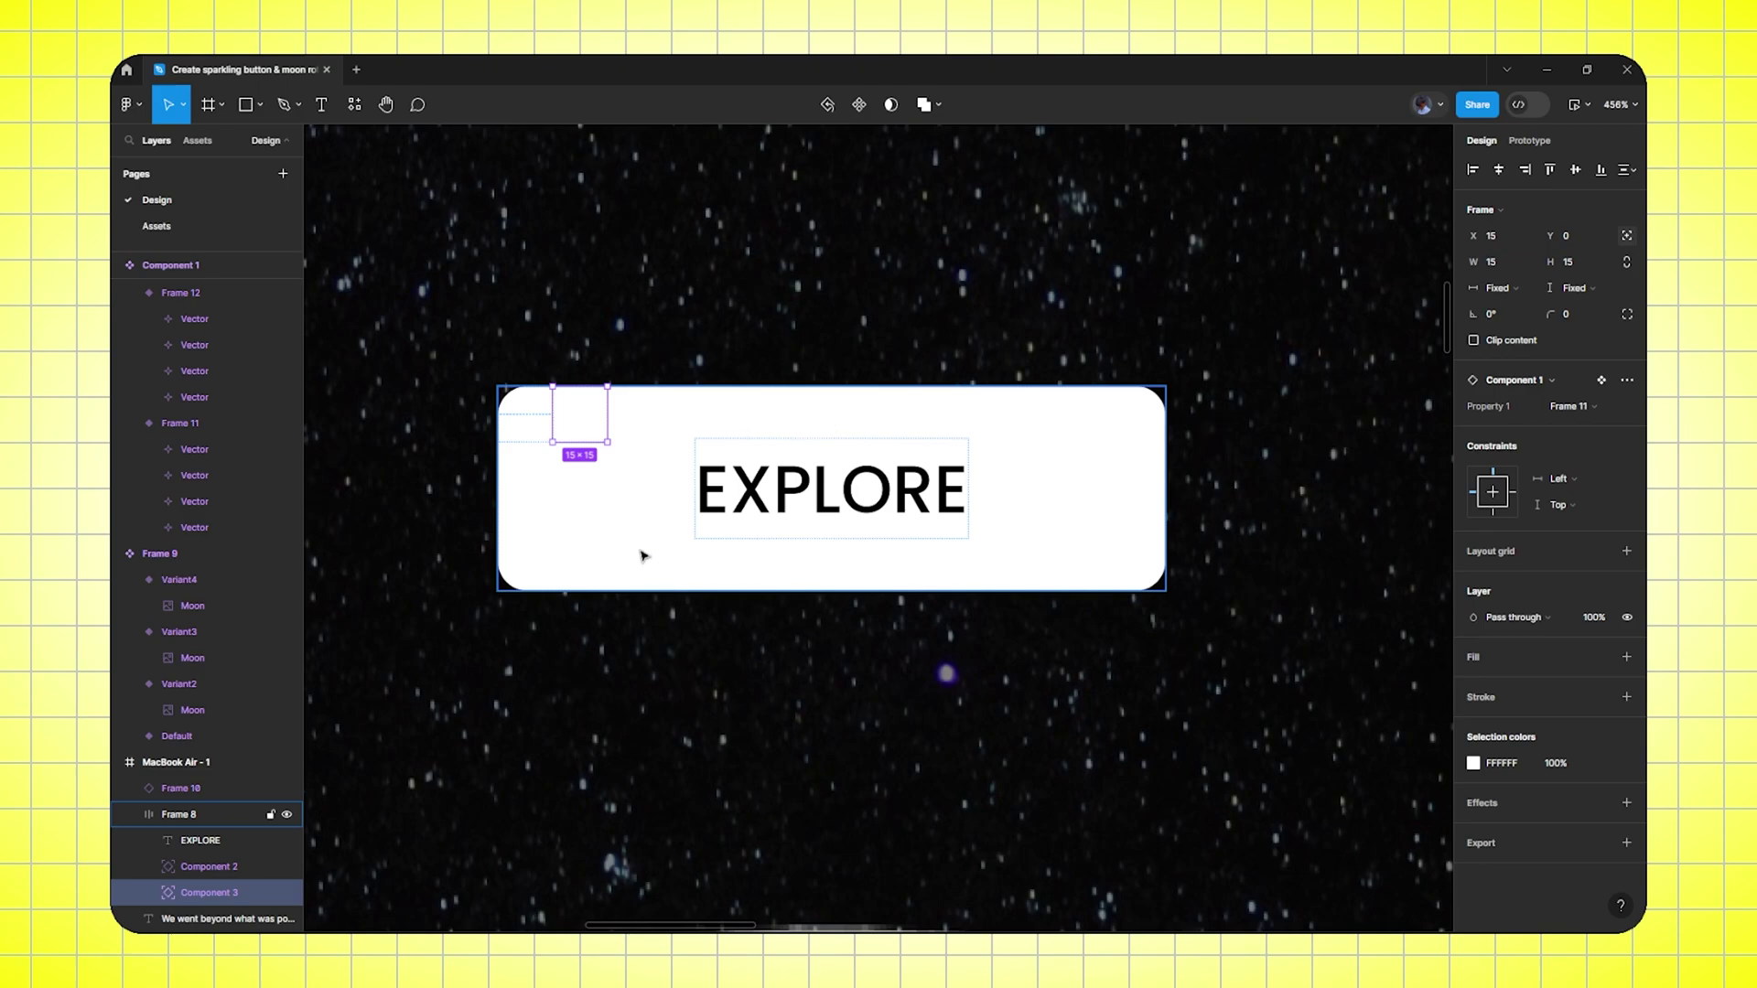
# Repeat the duplication until a row of 13 star instances spans the button's top edge, ending at X 180
pyautogui.hotkey('ctrl', 'd')
pyautogui.hotkey('ctrl', 'd')
pyautogui.hotkey('ctrl', 'd')
pyautogui.hotkey('ctrl', 'd')
pyautogui.hotkey('ctrl', 'd')
pyautogui.hotkey('ctrl', 'd')
pyautogui.hotkey('ctrl', 'd')
pyautogui.hotkey('ctrl', 'd')
pyautogui.hotkey('ctrl', 'd')
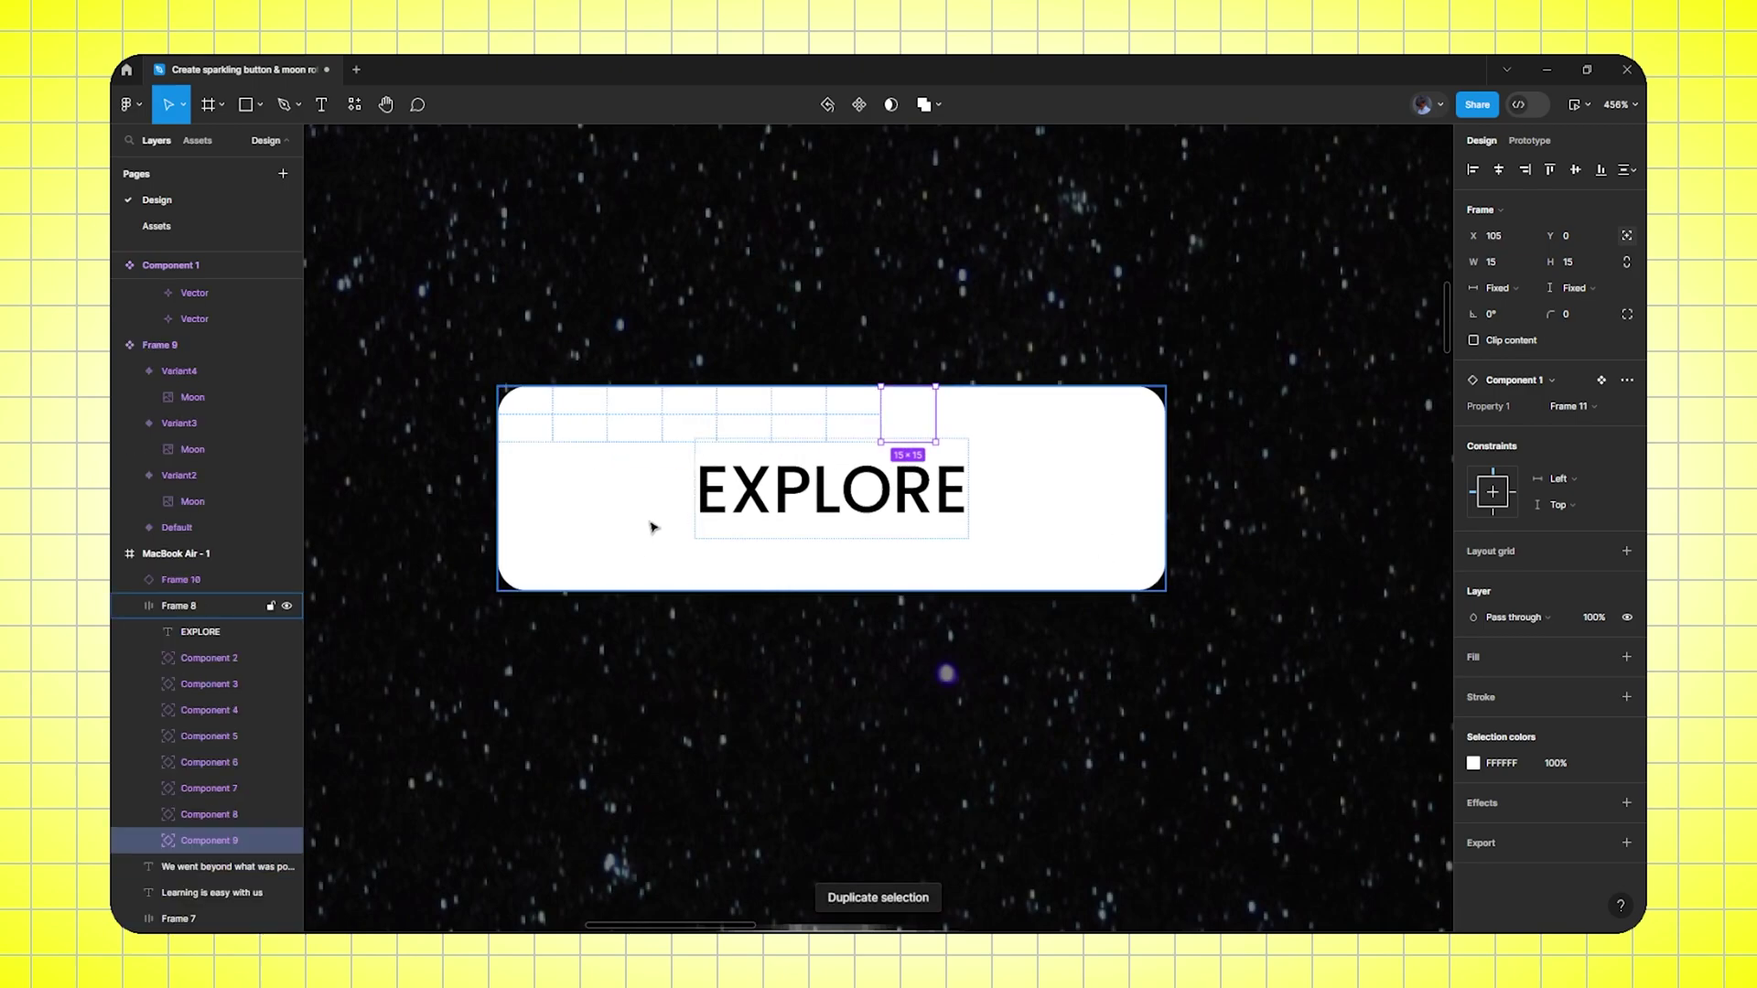
pyautogui.hotkey('ctrl', 'd')
pyautogui.hotkey('ctrl', 'd')
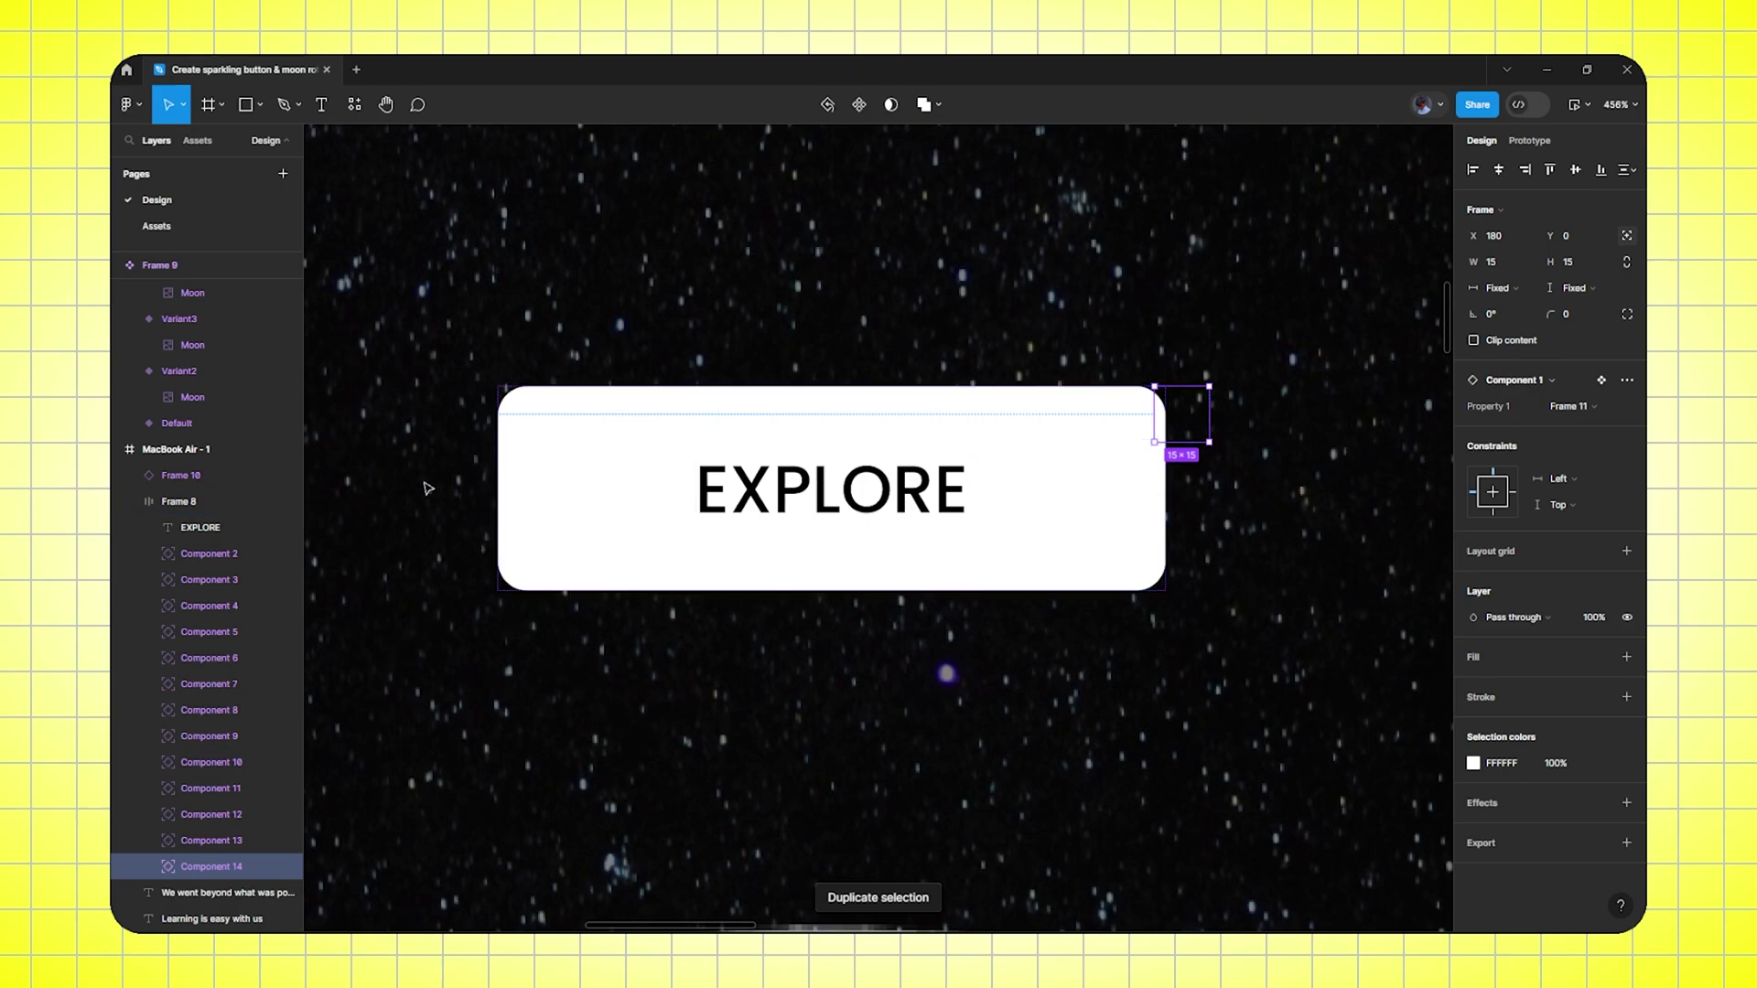
# Select the whole row of star instances and duplicate it downward in three more rows, ending at Y 45, to cover the button
pyautogui.click(229, 562)
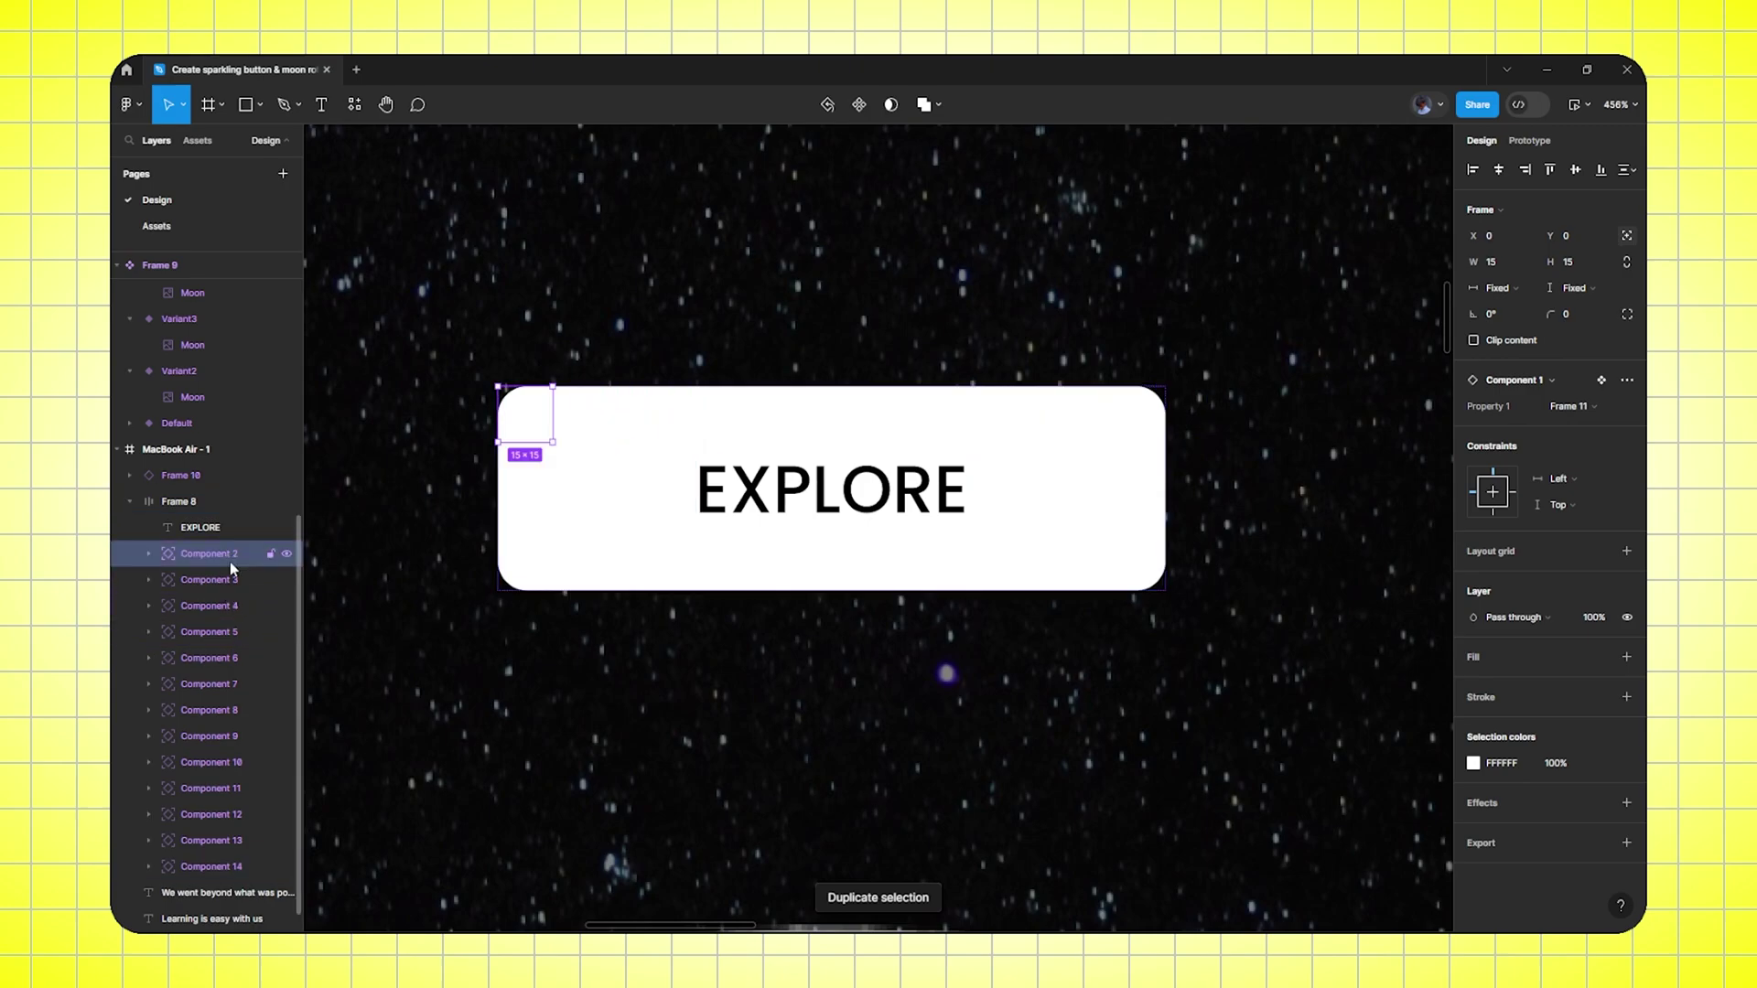
pyautogui.keyDown('shift'); pyautogui.click(210, 864); pyautogui.keyUp('shift')
pyautogui.moveTo(794, 432); pyautogui.dragTo(803, 589)
# Select the MacBook Air - 1 frame and present it as a prototype
pyautogui.scroll(-3, 804, 585)
pyautogui.scroll(-5, 803, 586)
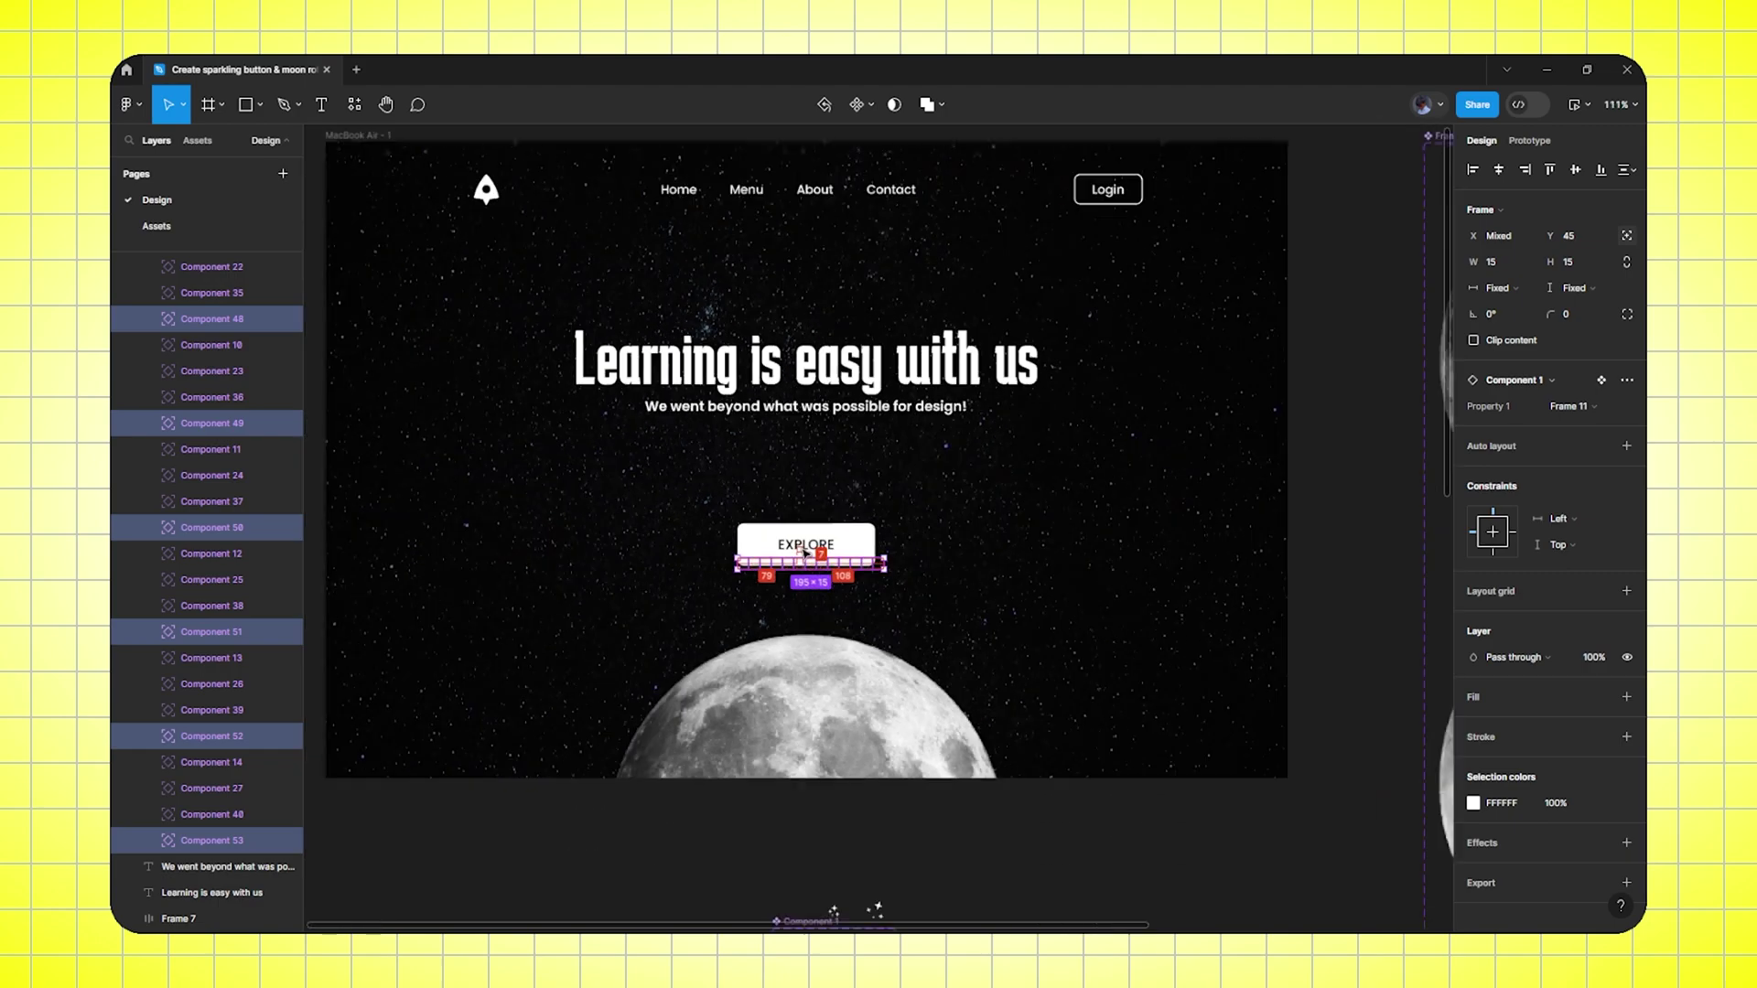
pyautogui.click(785, 746)
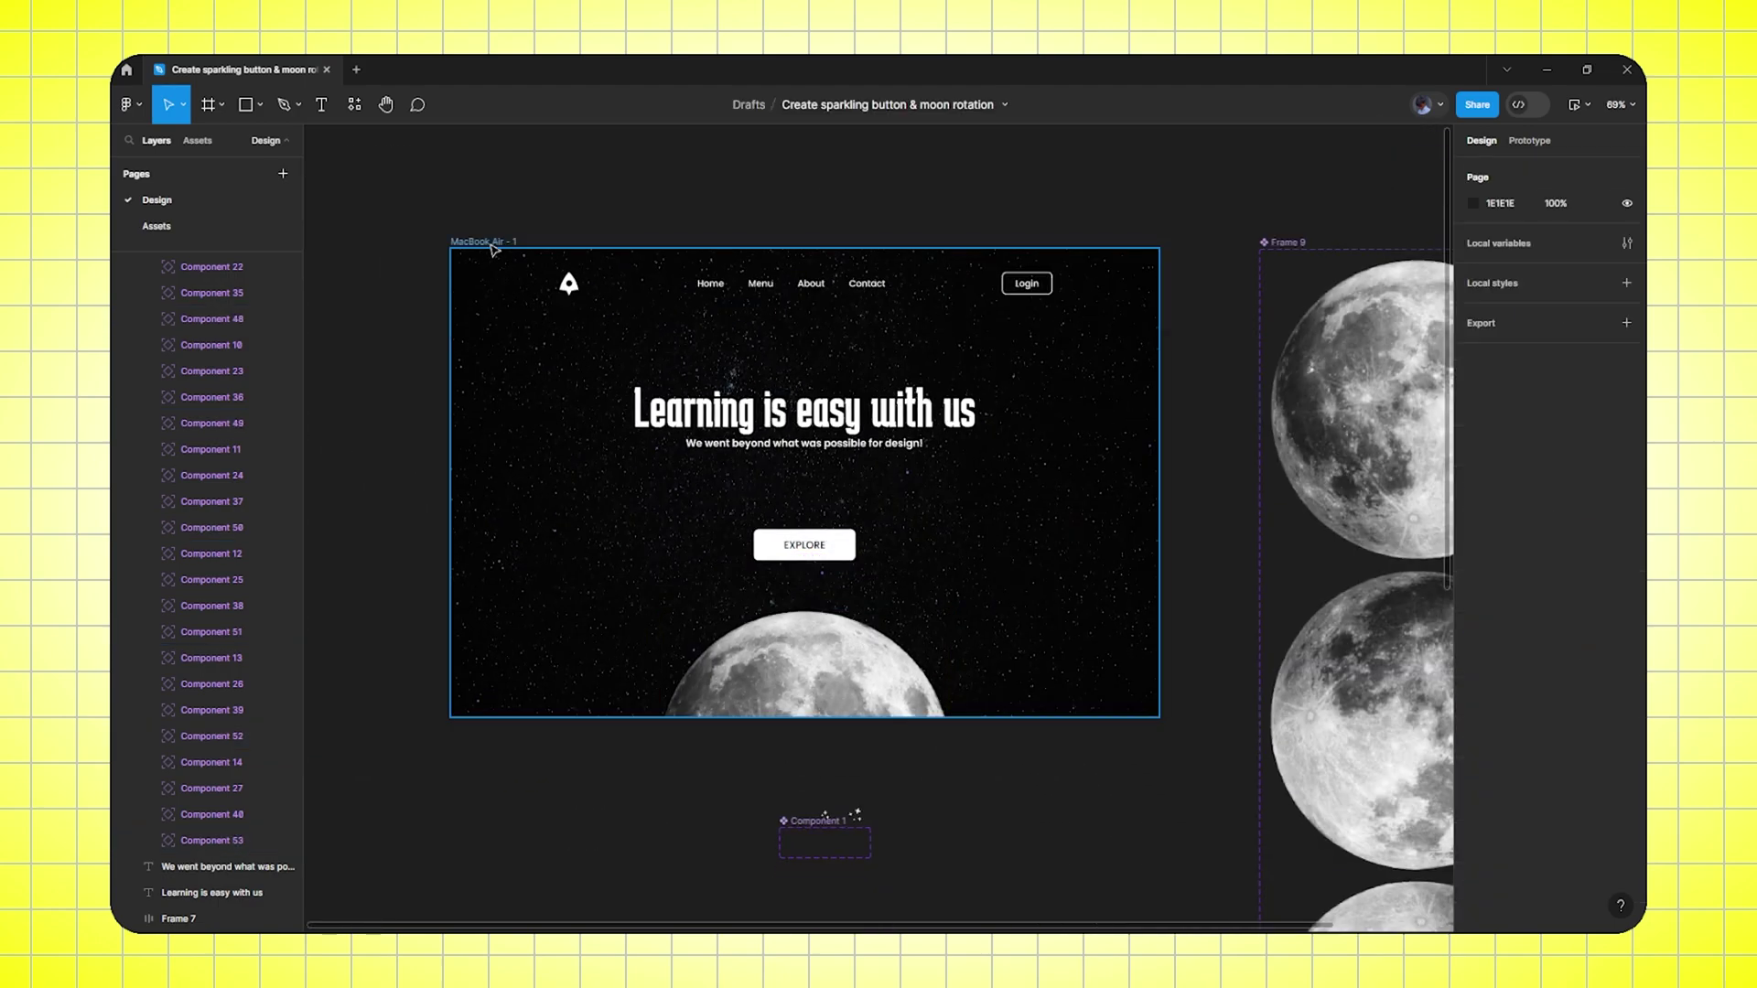
pyautogui.click(490, 242)
pyautogui.click(1586, 108)
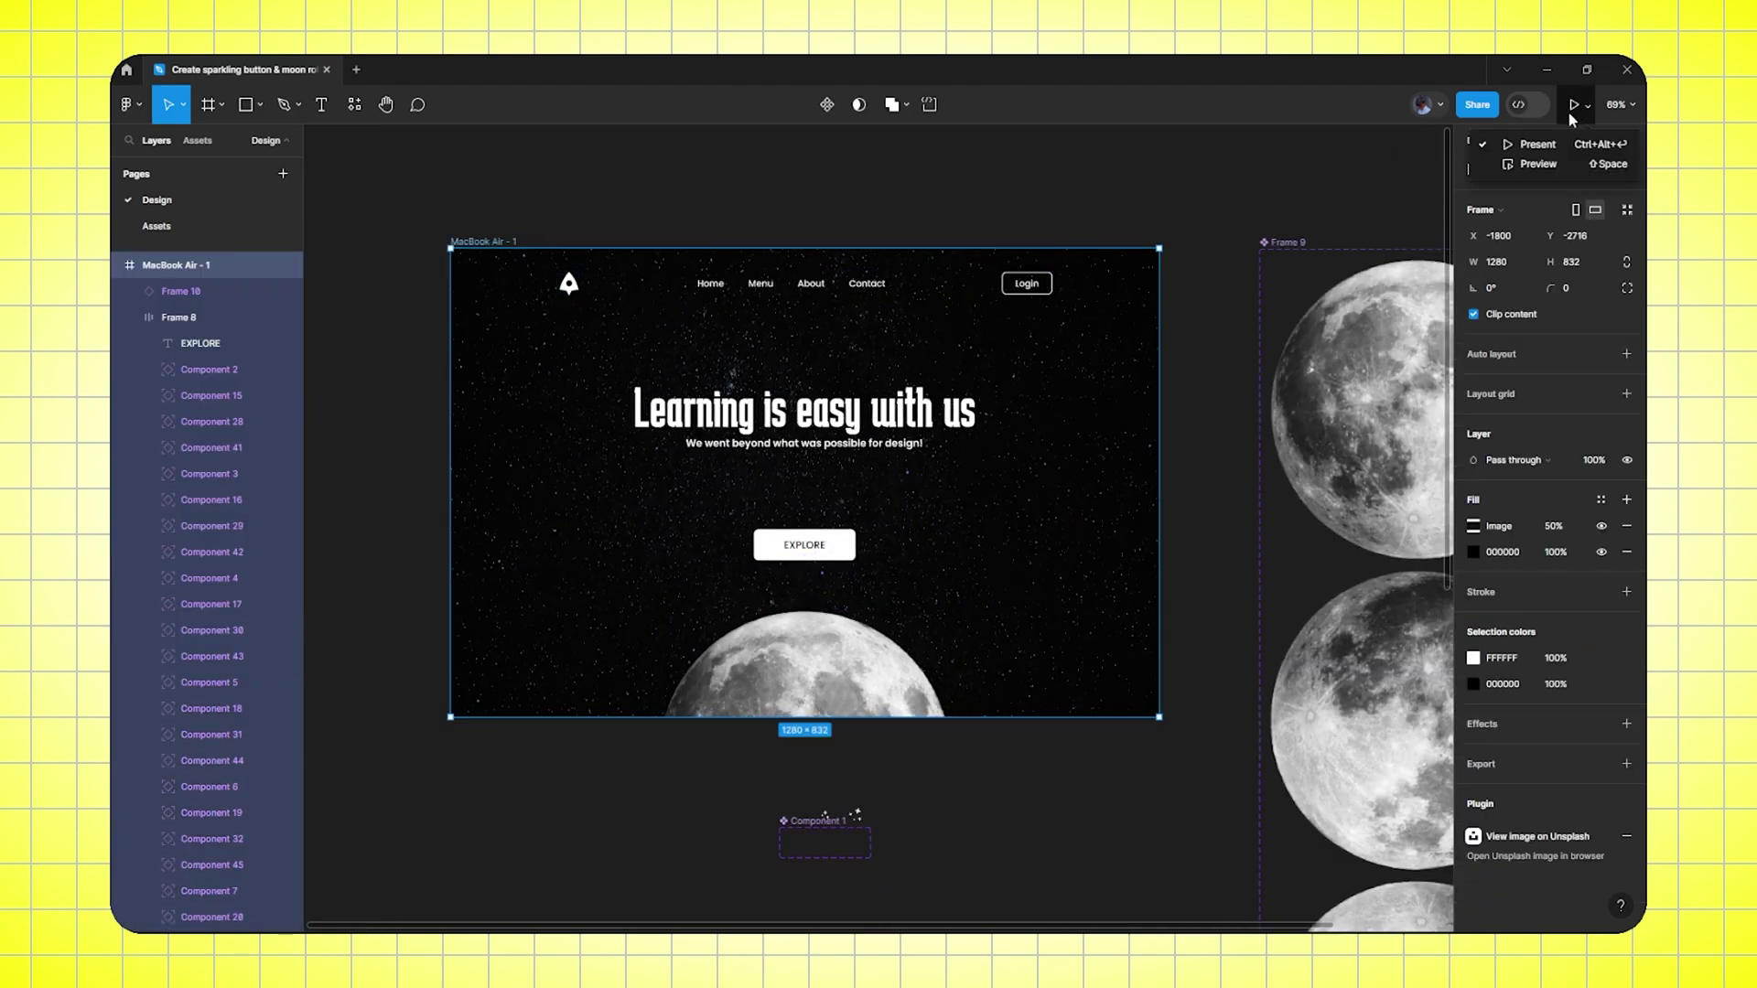
pyautogui.click(1546, 145)
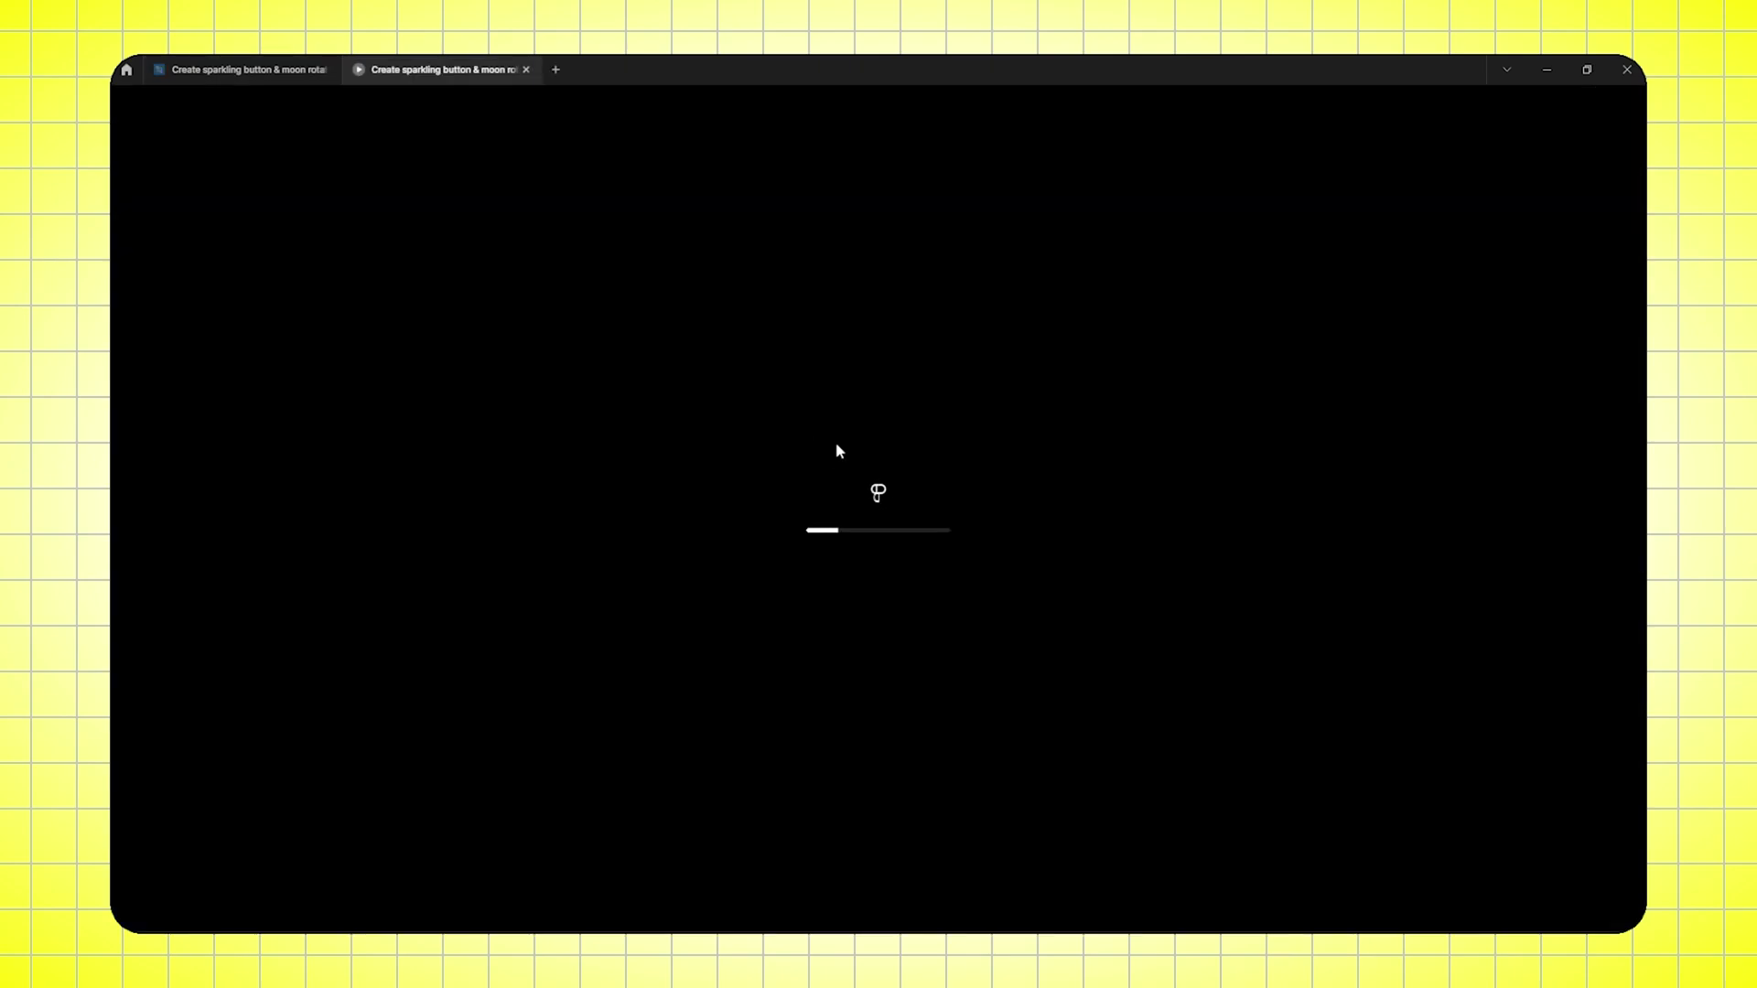